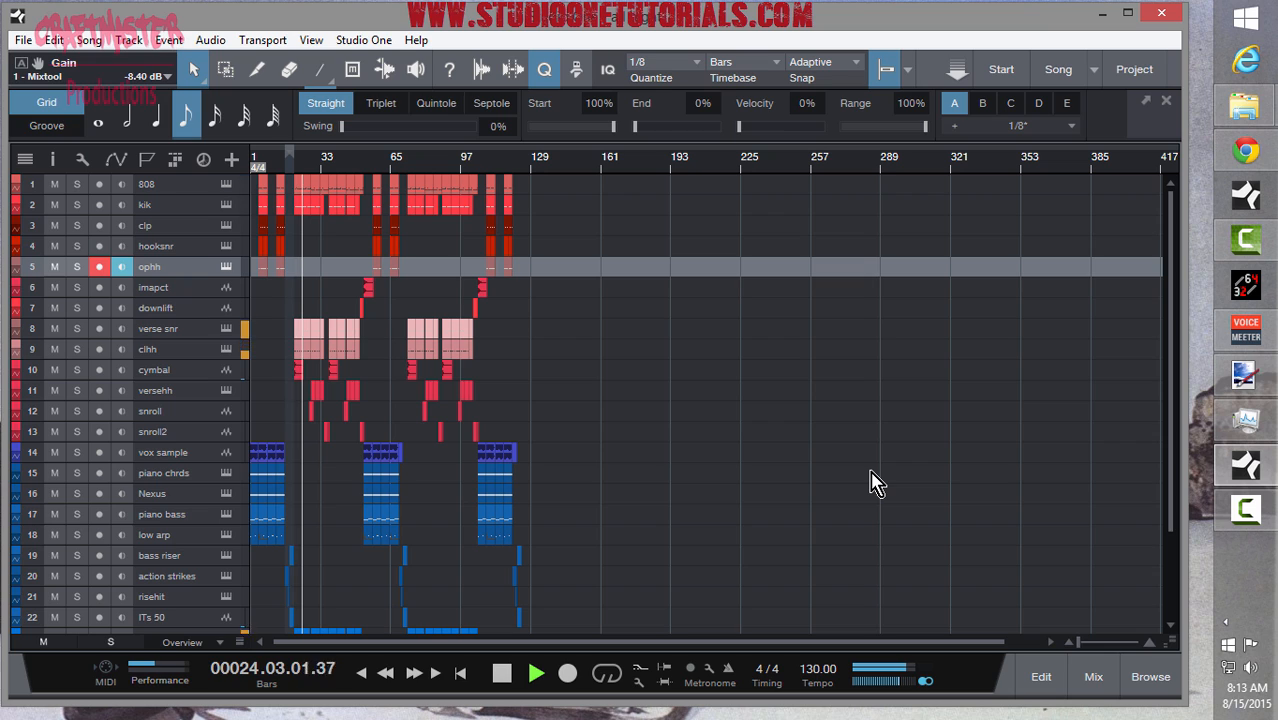
- Stop playback and return the playhead to the start of the song
key(space)
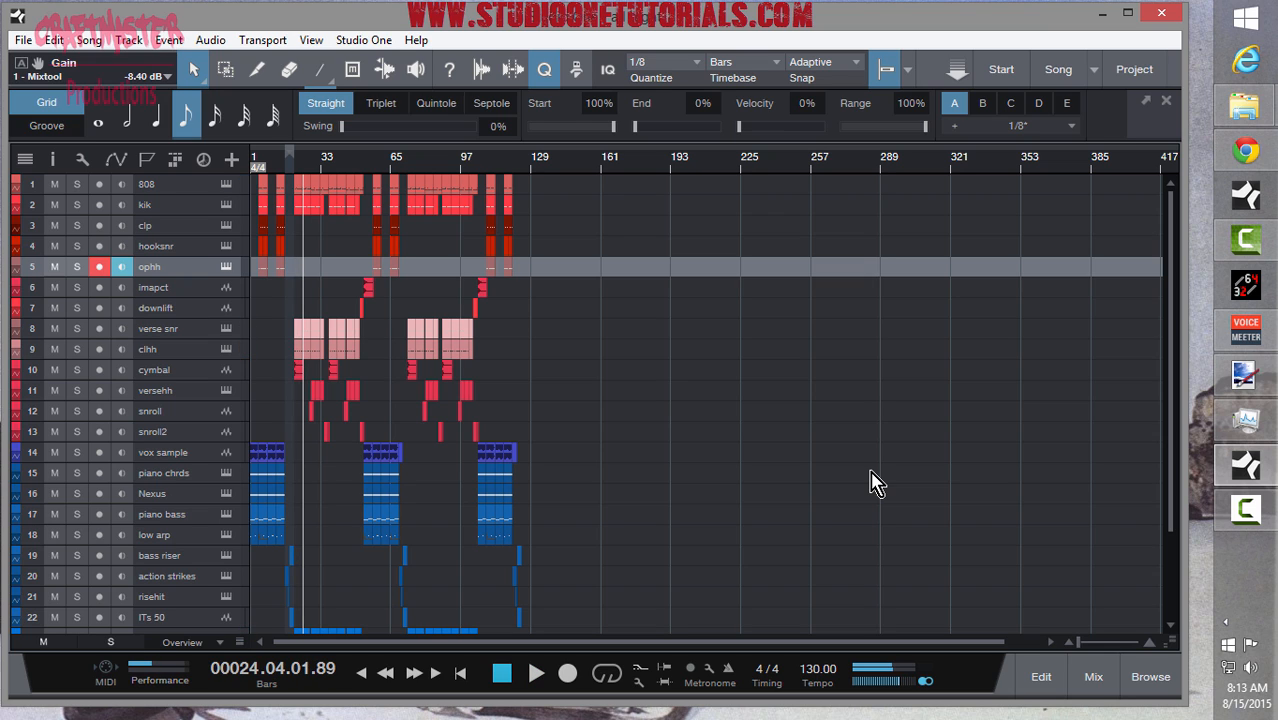
key(comma)
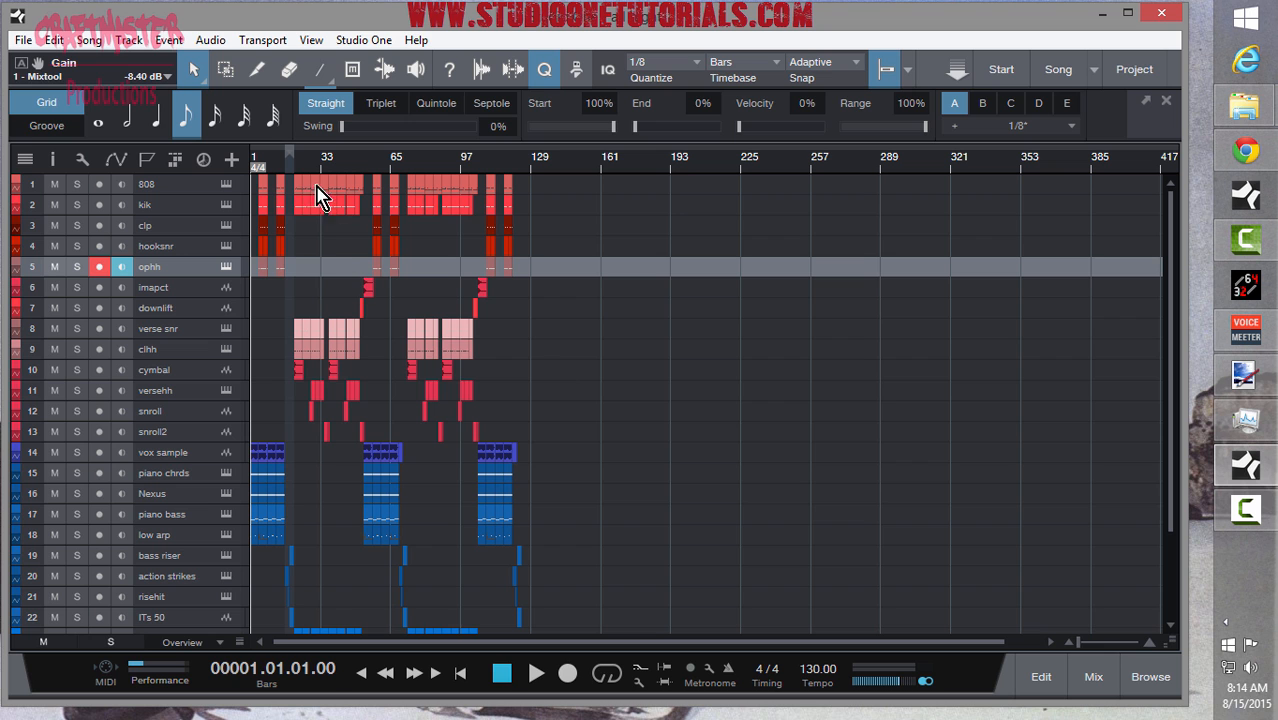
scroll(285, 180, up, 5)
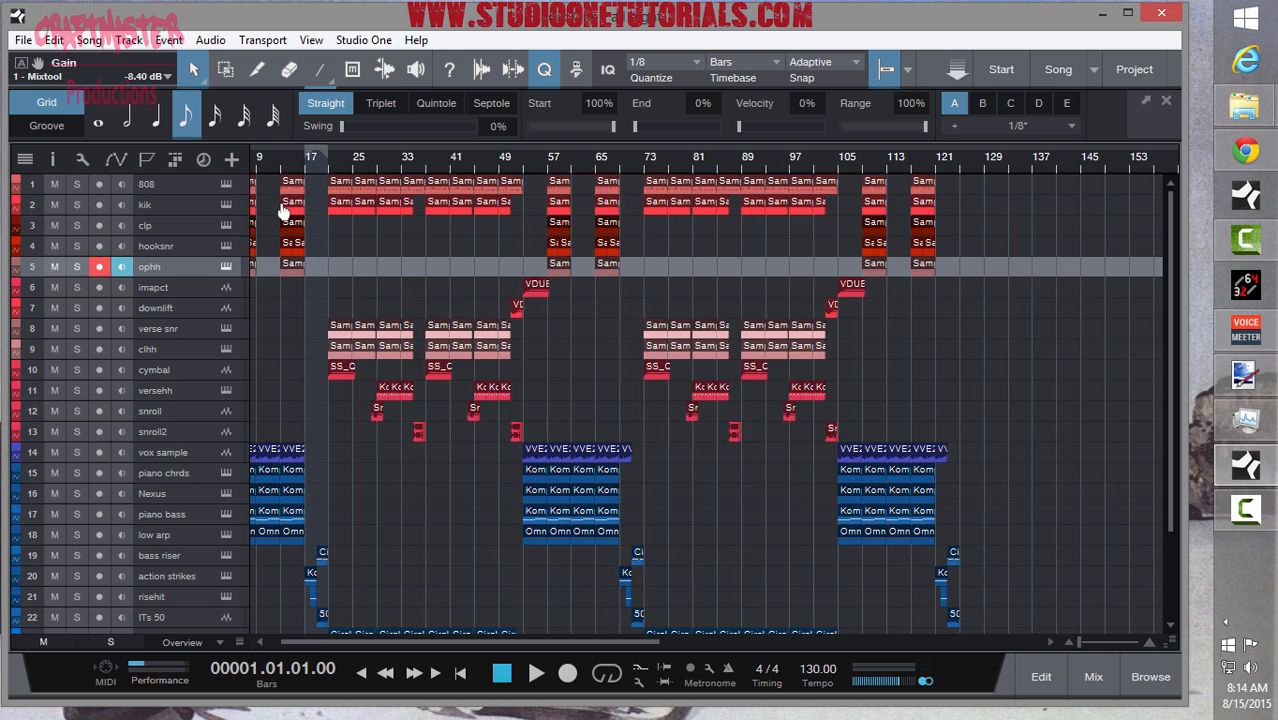
drag(289, 235, 290, 241)
drag(341, 640, 263, 638)
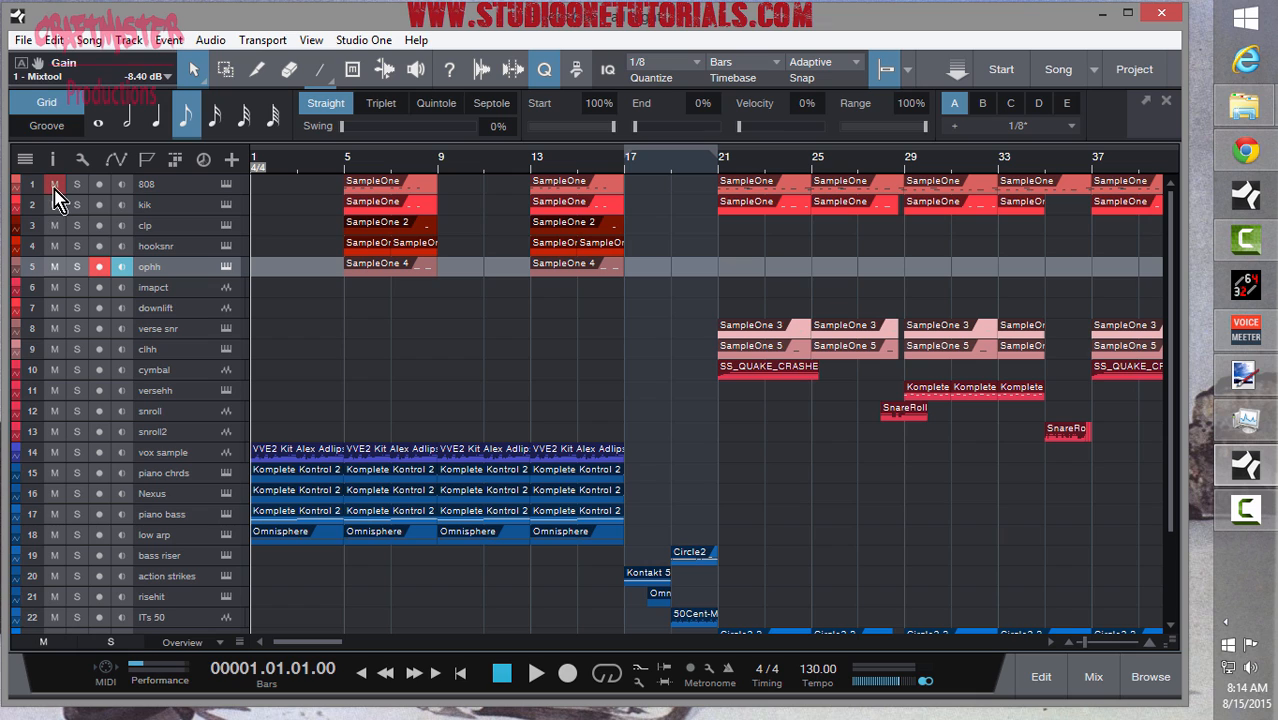
- Mute the tracks from 808 through action strikes, unmute and solo piano chrds, and start playback
drag(54, 184, 44, 580)
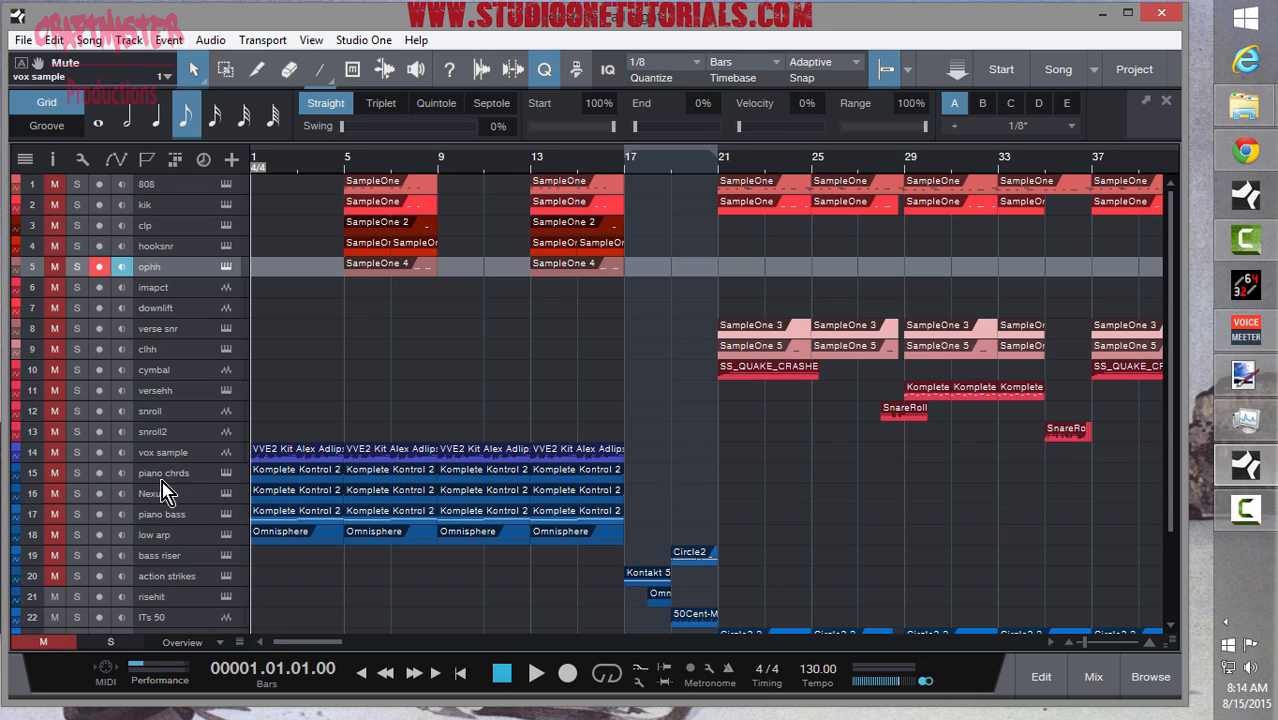
click(54, 473)
click(76, 473)
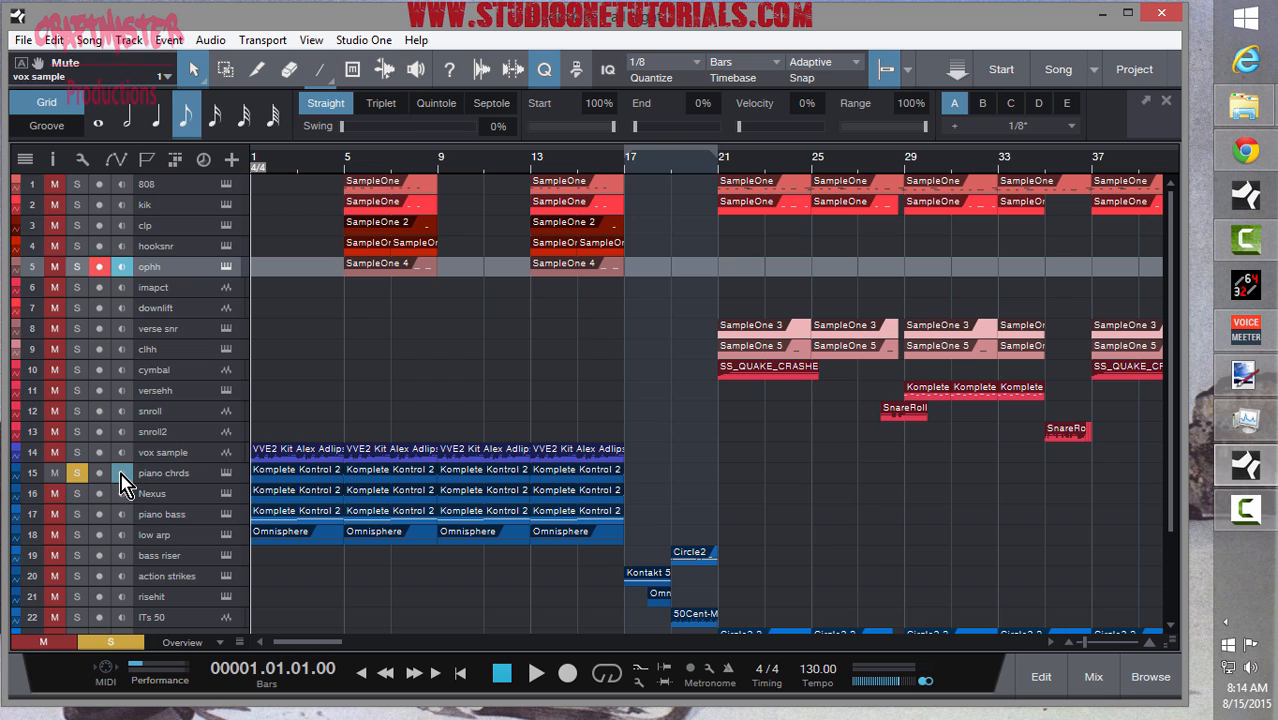
key(space)
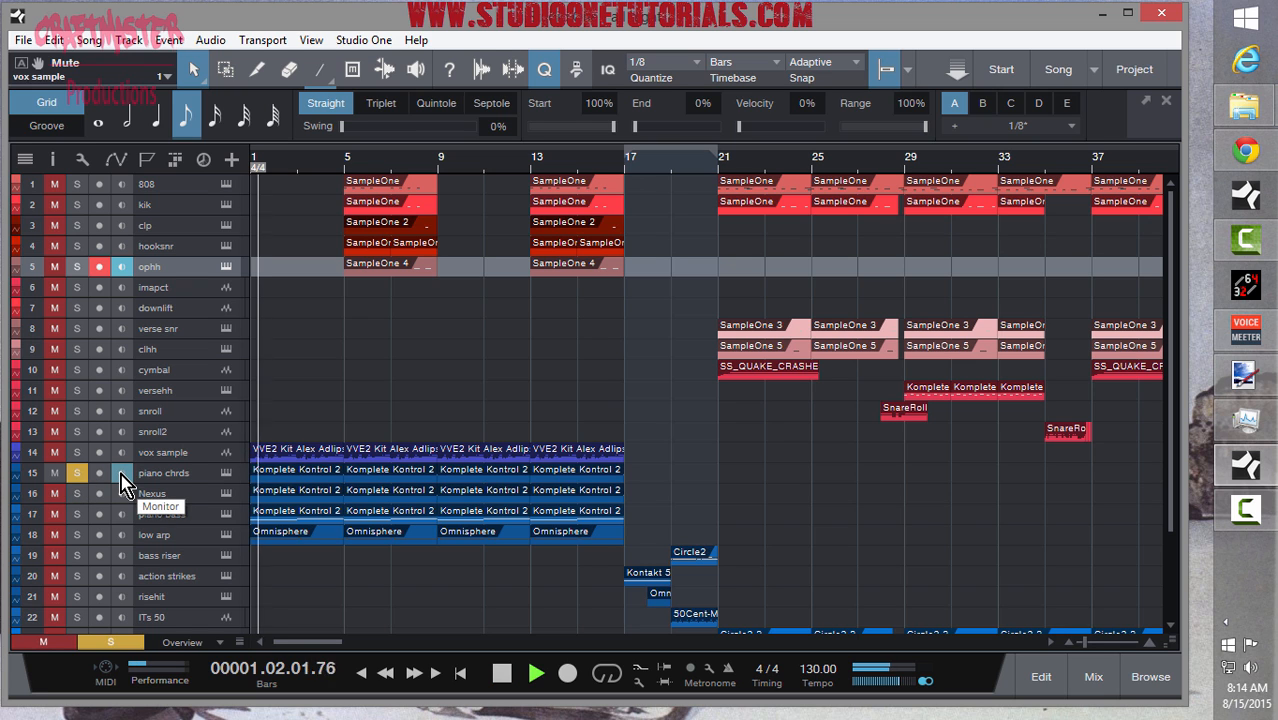
- Open the first piano chrds clip in the note editor and loop playback from bar 1 to about bar 9
double_click(294, 473)
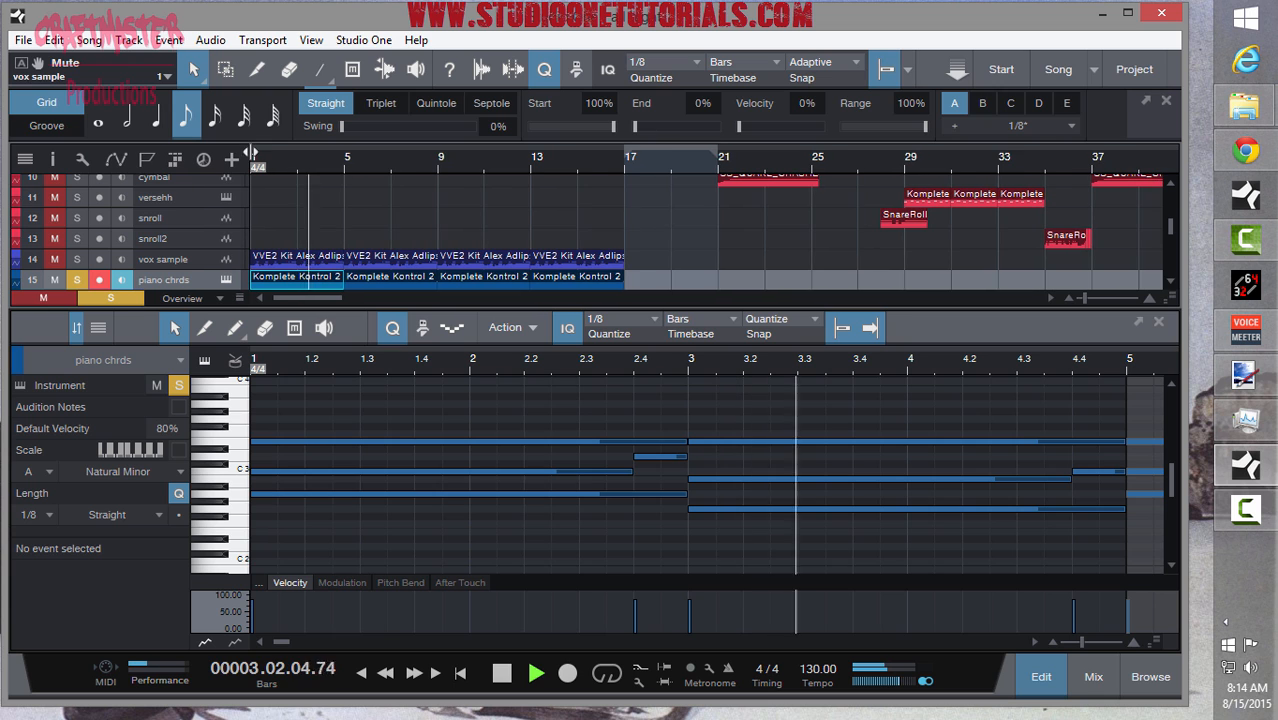
drag(253, 150, 445, 172)
key(KP_Divide)
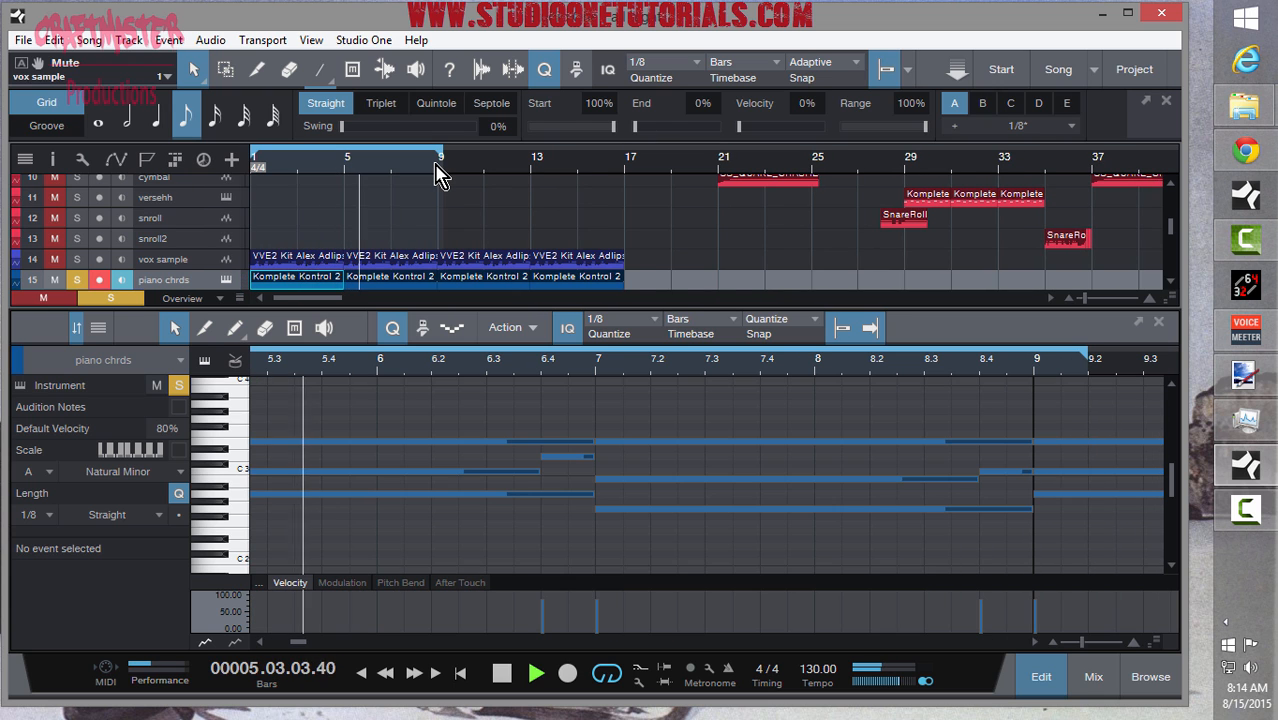
drag(465, 371, 458, 334)
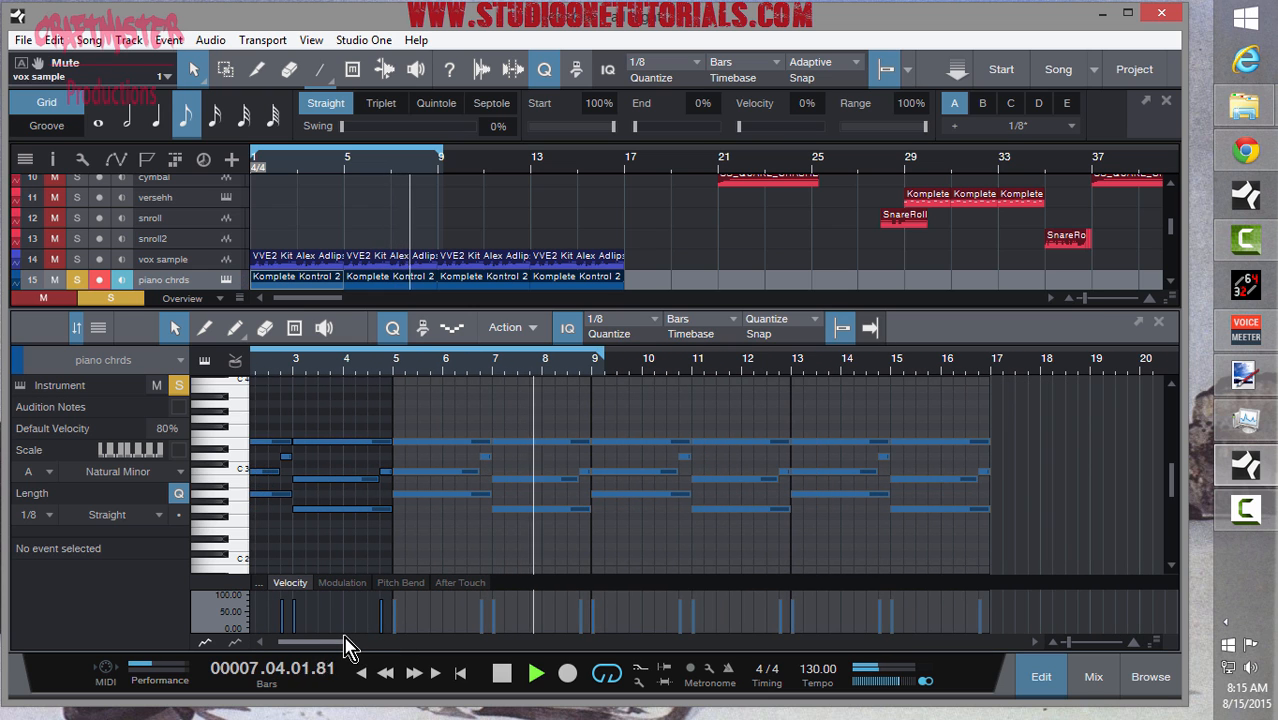
drag(340, 648, 308, 646)
key(space)
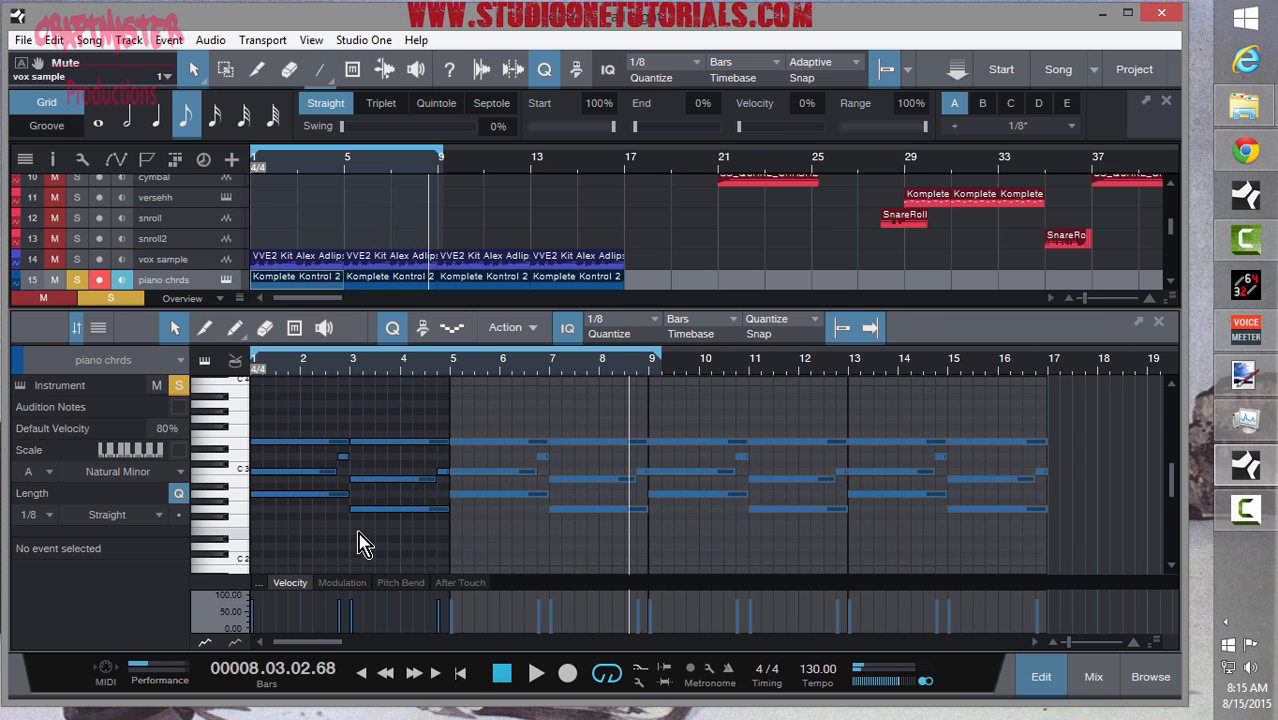
- Enable the A Natural Minor scale for the piano chrds notes
click(179, 450)
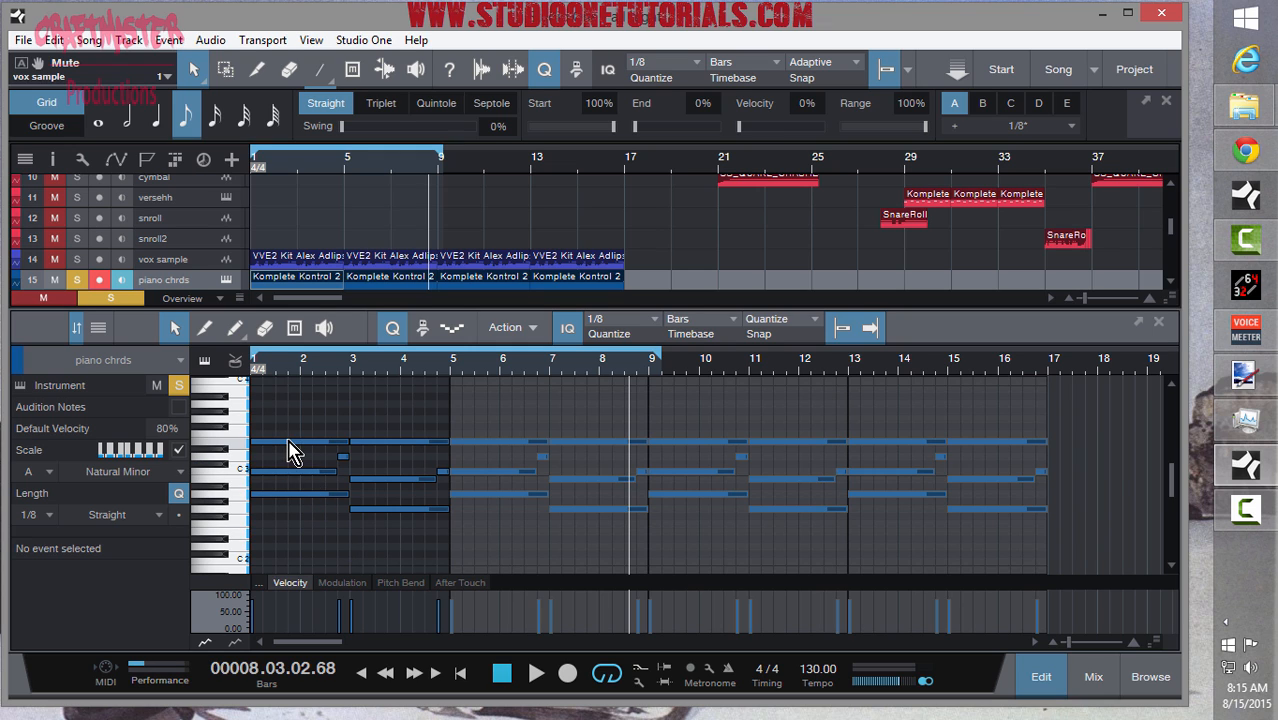
mouse_move(290, 503)
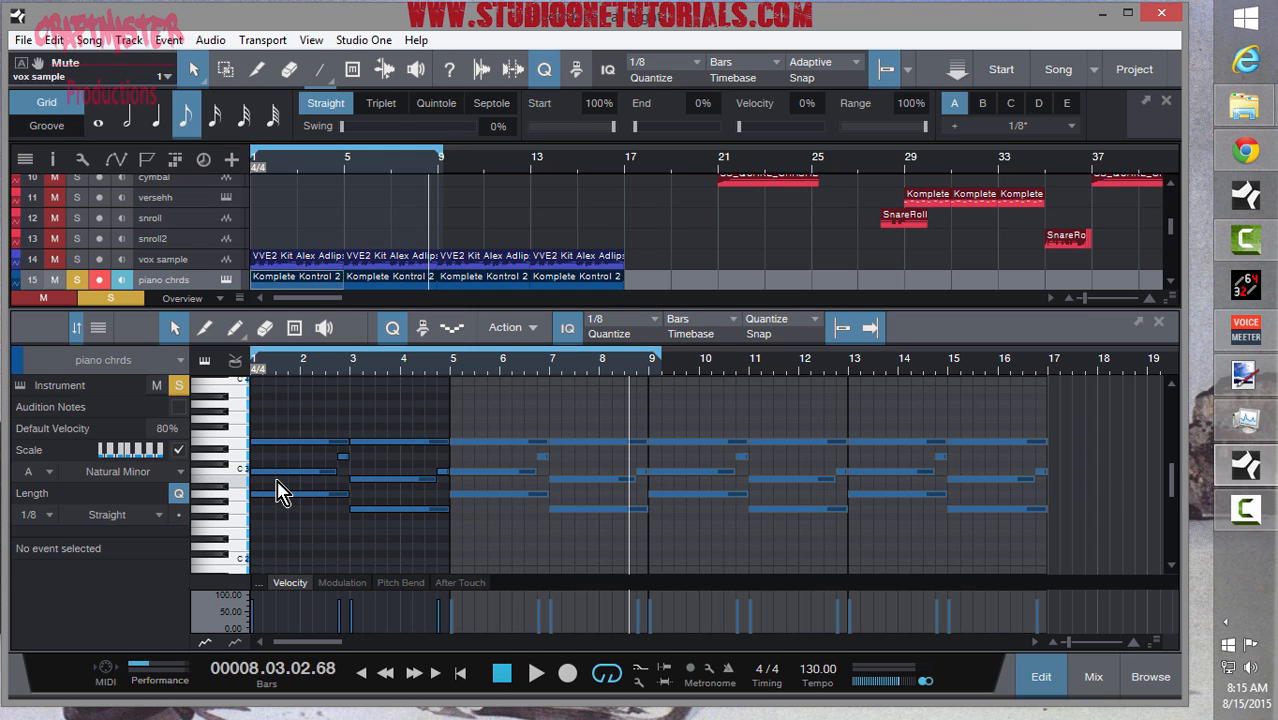
mouse_move(253, 443)
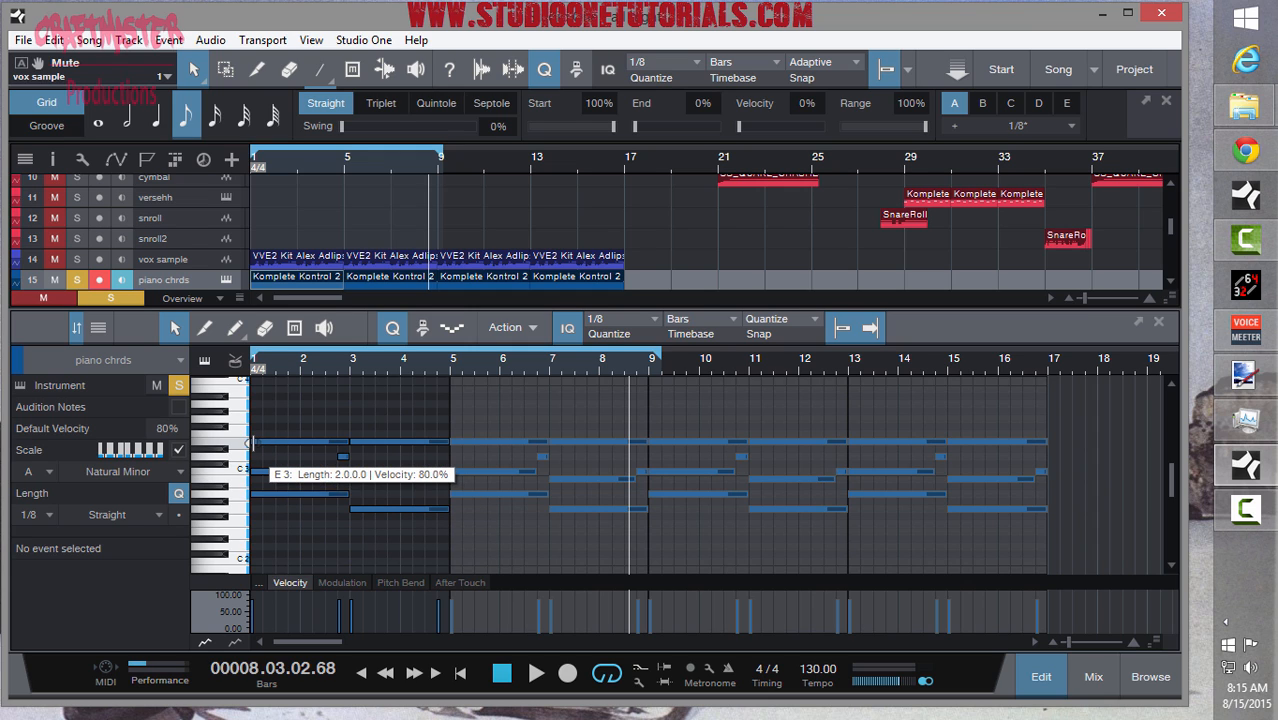
- Raise the G 2 and B 2 notes of the chord at bar 3 by one octave
click(411, 510)
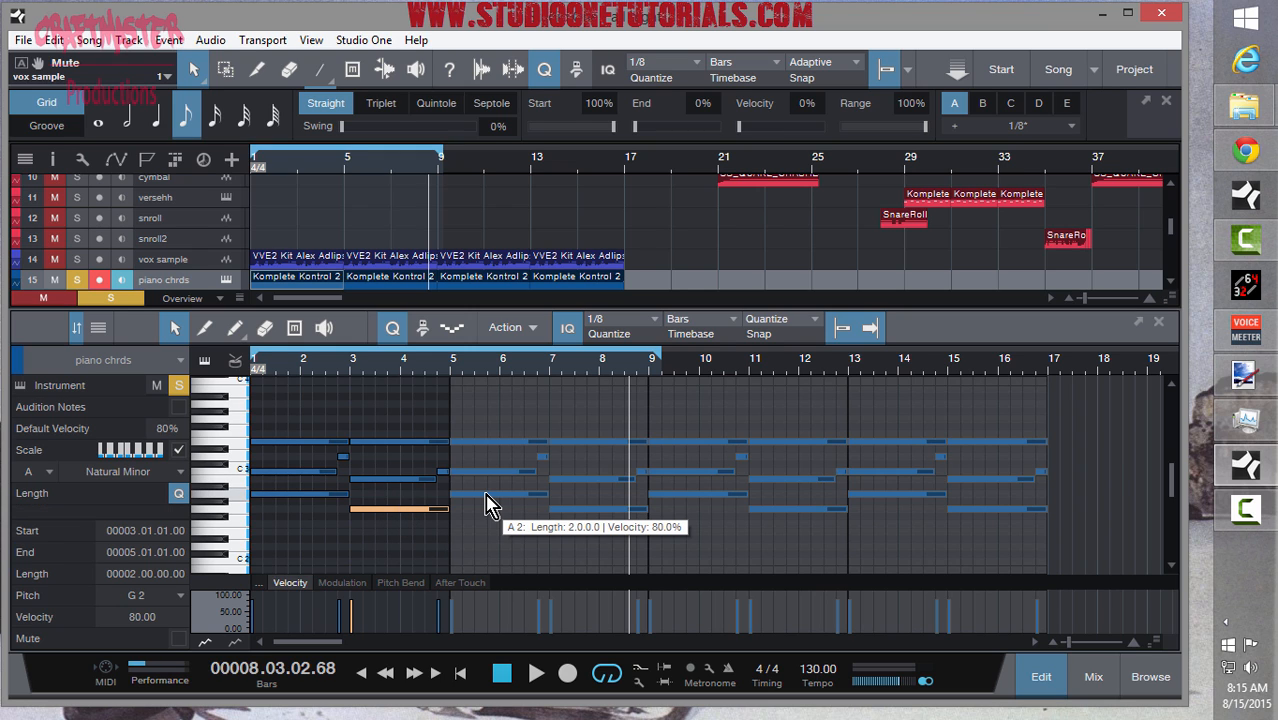
key(shift+Up)
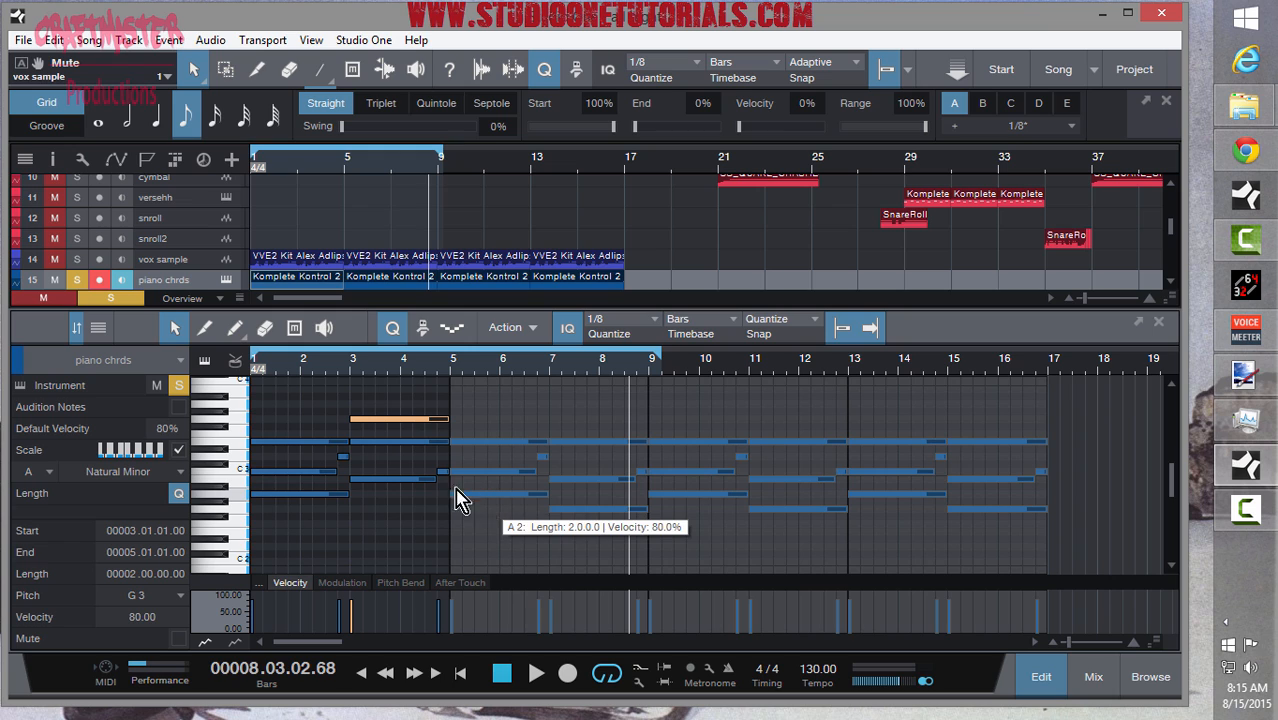
click(384, 481)
key(shift+Up)
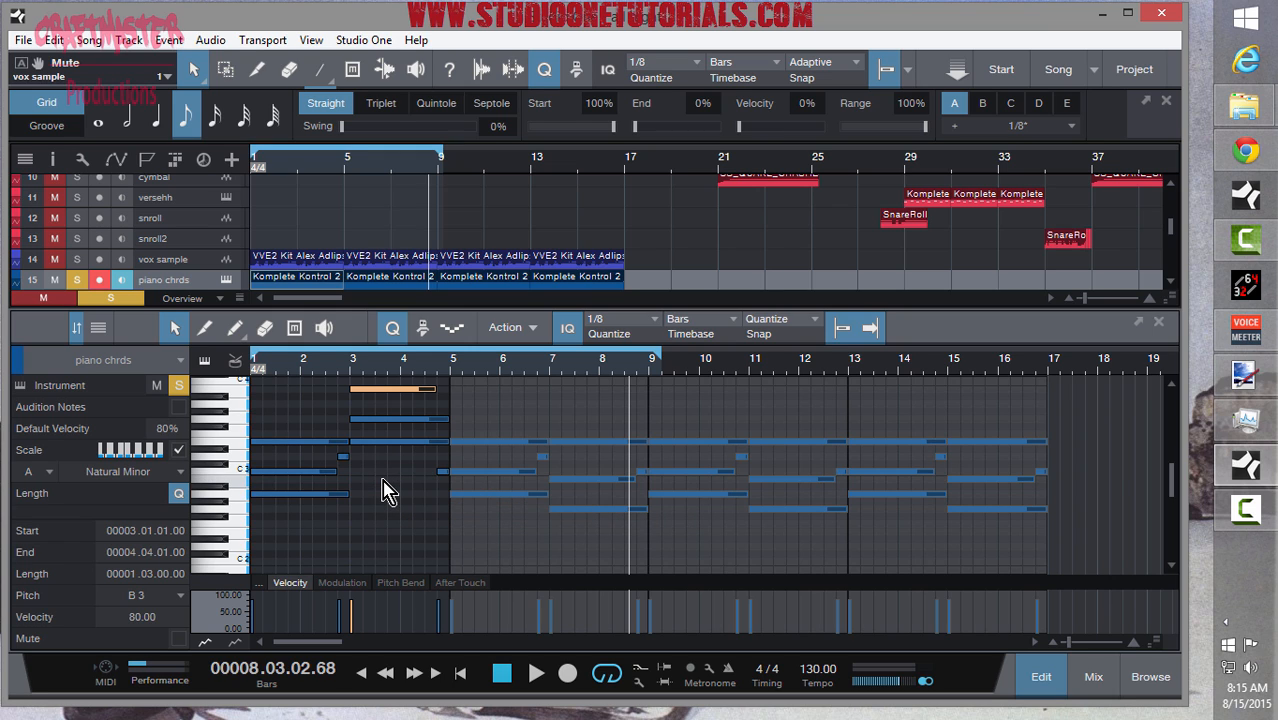
- Play the chords from the start, stop, and lower the G 3 and B 3 notes at bar 3 by one octave
key(comma)
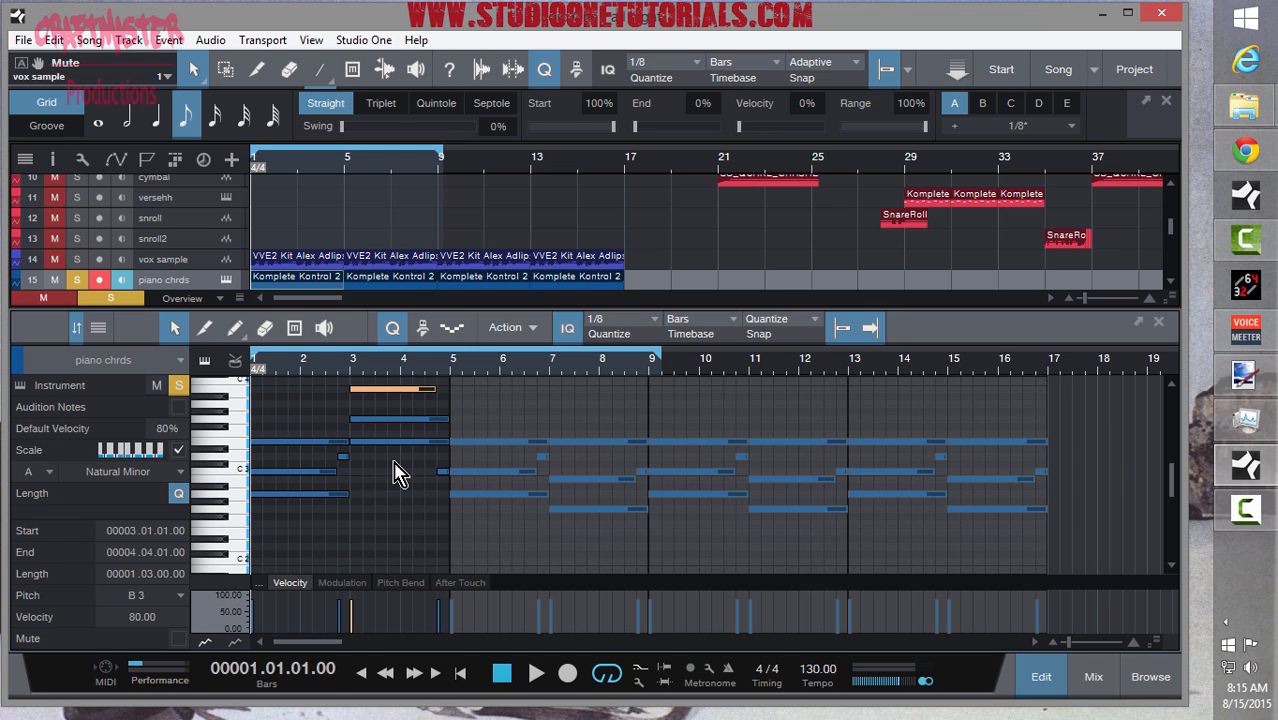
key(space)
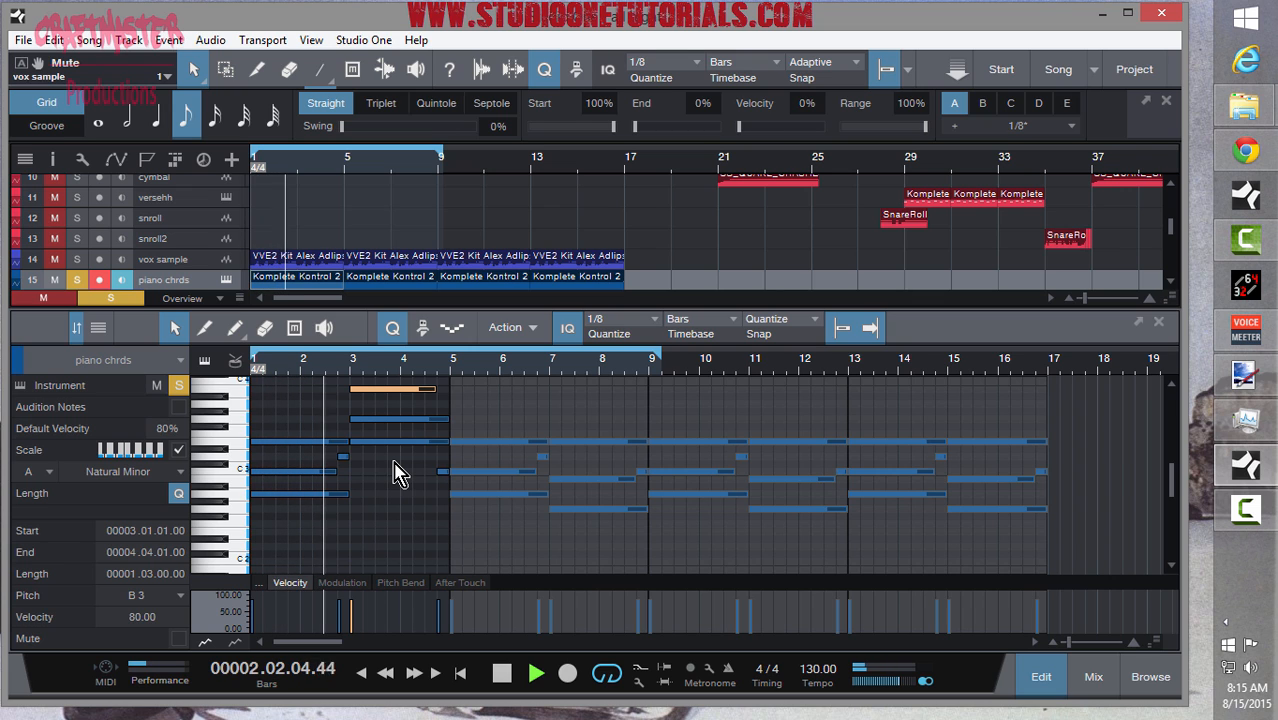
key(space)
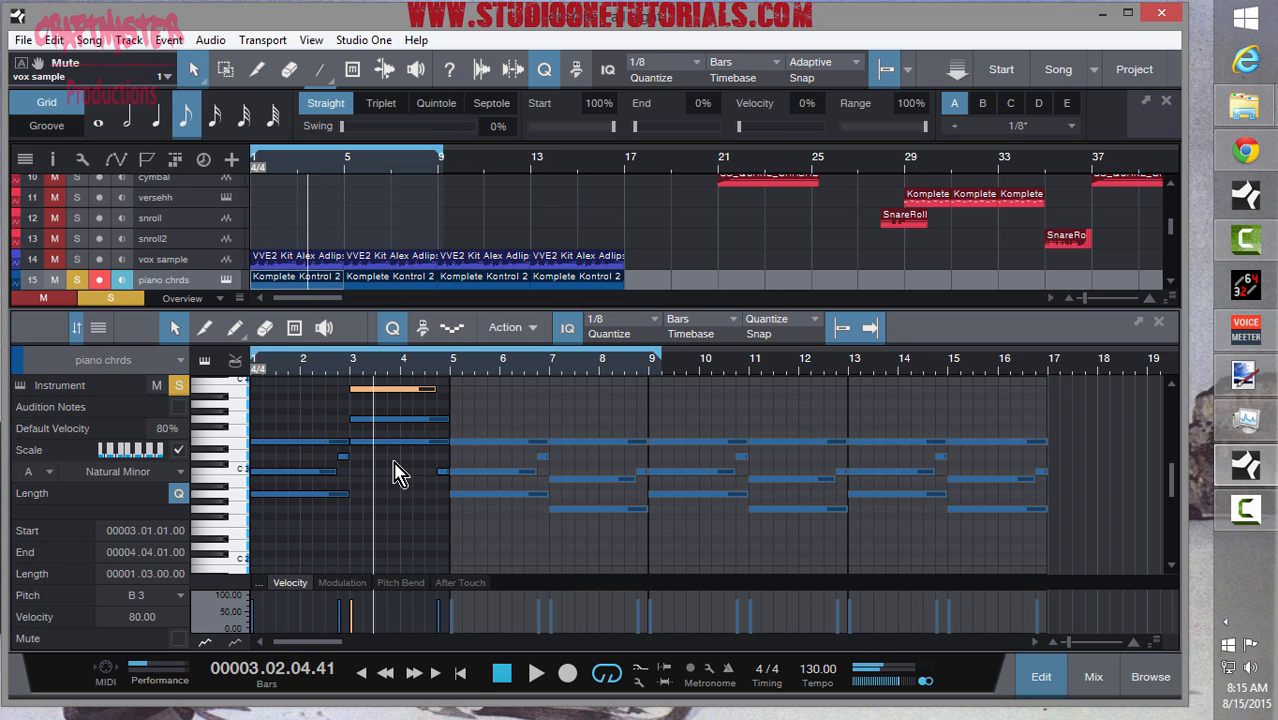
drag(318, 393, 408, 421)
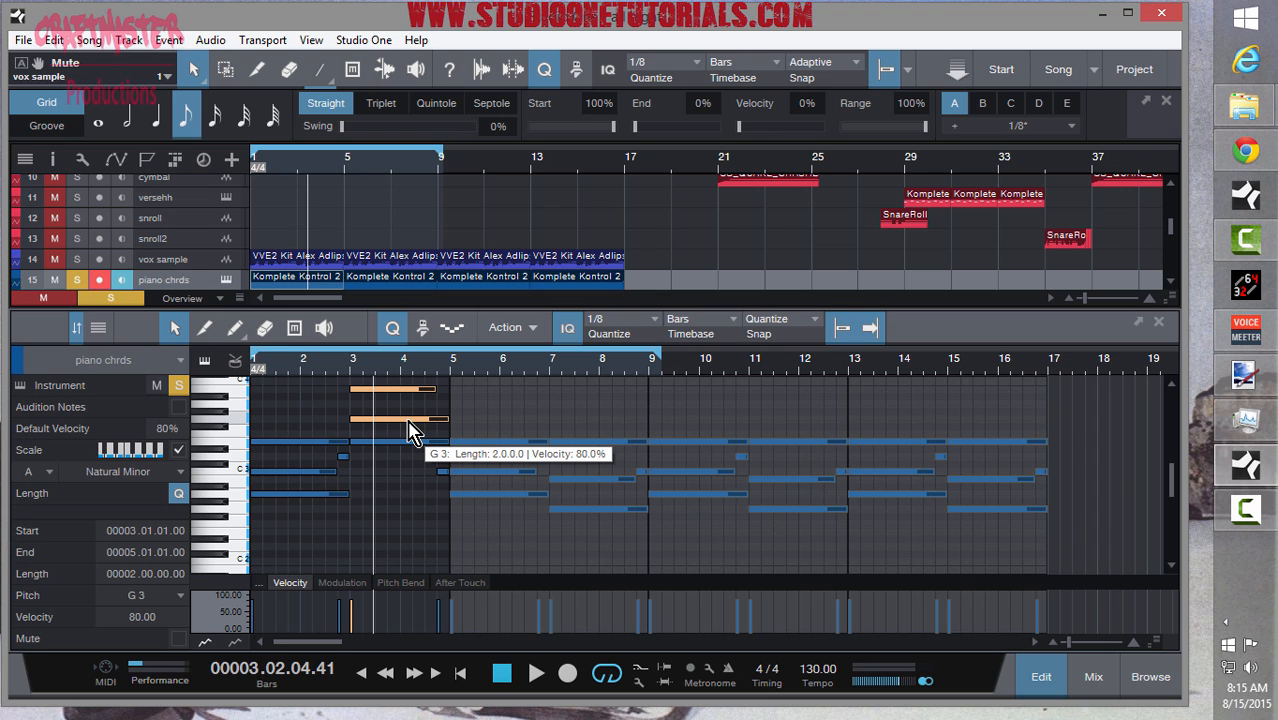
key(shift+Down)
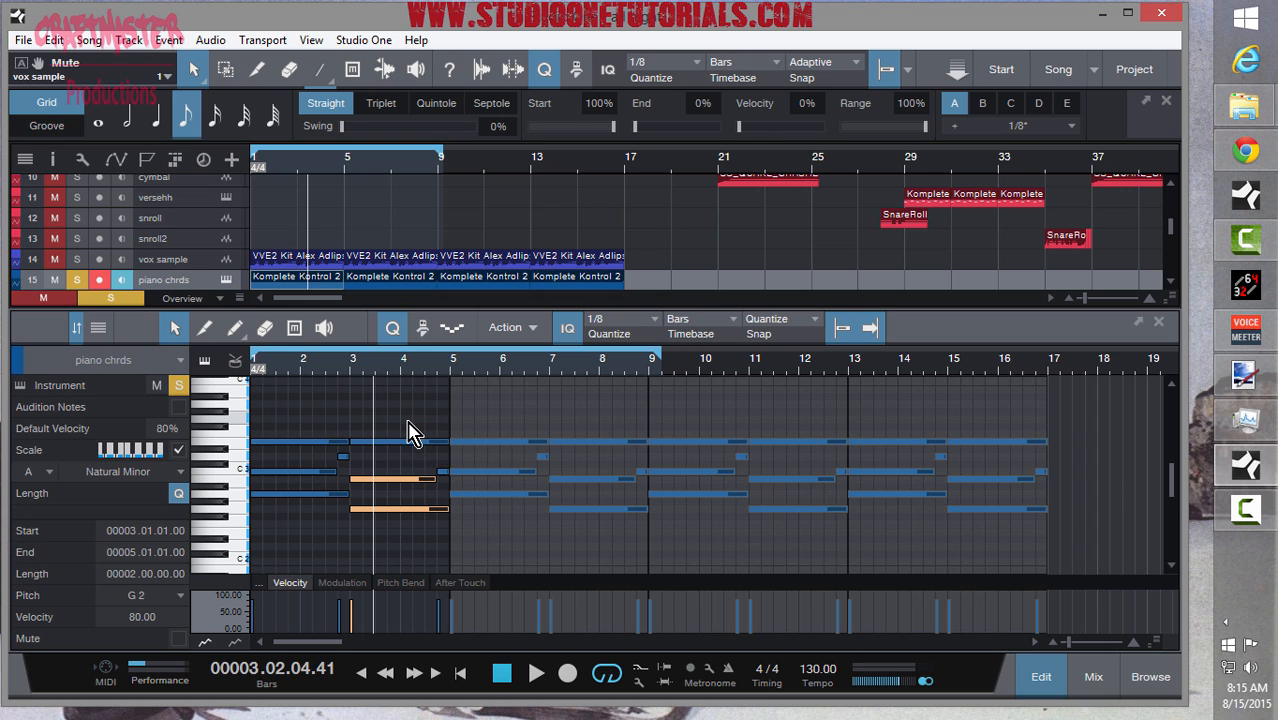
- Select the short D 3 note just before bar 3 and place the playhead at its start
drag(339, 372, 375, 488)
click(375, 488)
click(371, 456)
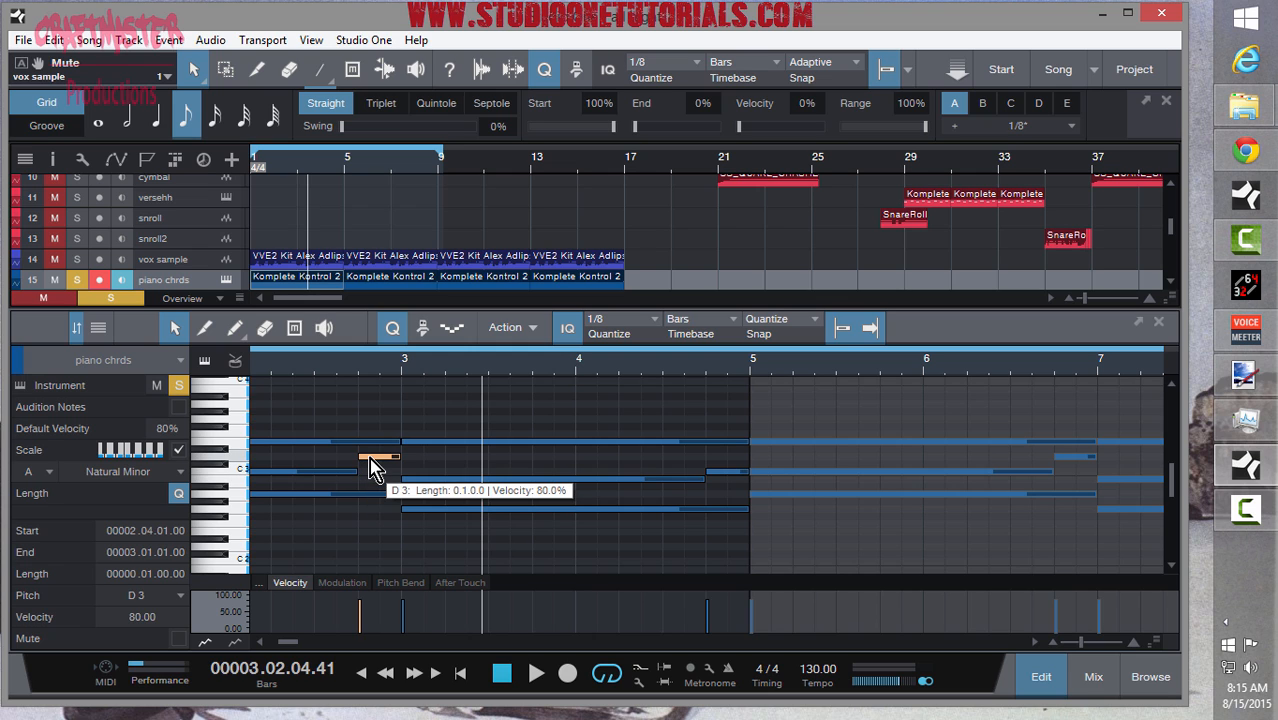
drag(369, 459, 372, 454)
mouse_move(366, 364)
mouse_down()
mouse_move(371, 397)
mouse_move(355, 350)
mouse_move(361, 372)
mouse_up()
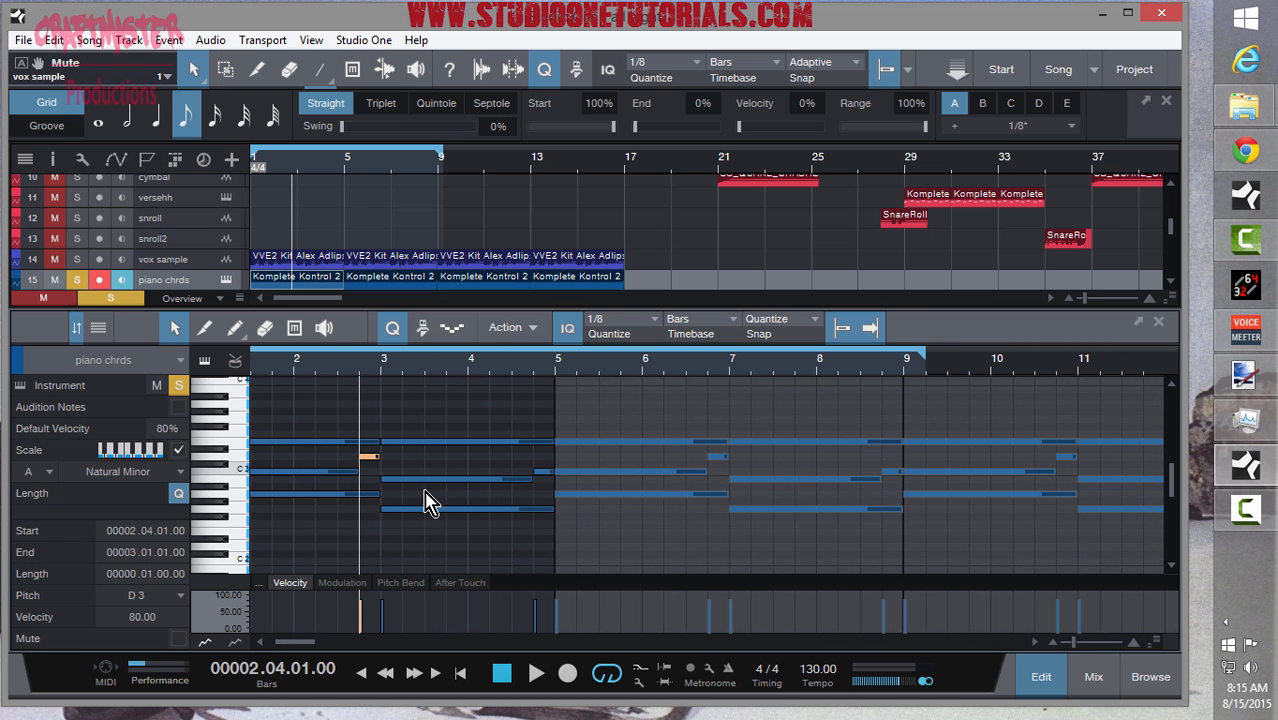
- Play the piano chords from the start of the song through bar 4 and stop playback
scroll(413, 510, left, 1)
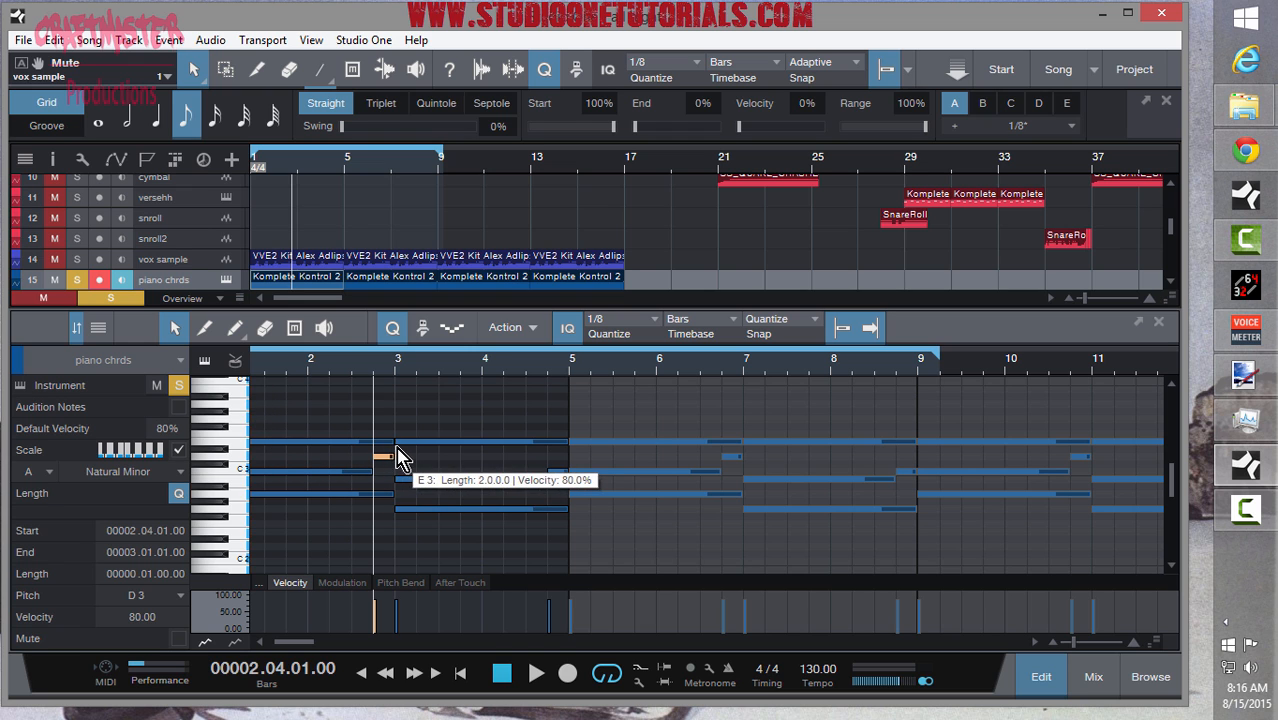
drag(361, 370, 454, 377)
key(comma)
key(space)
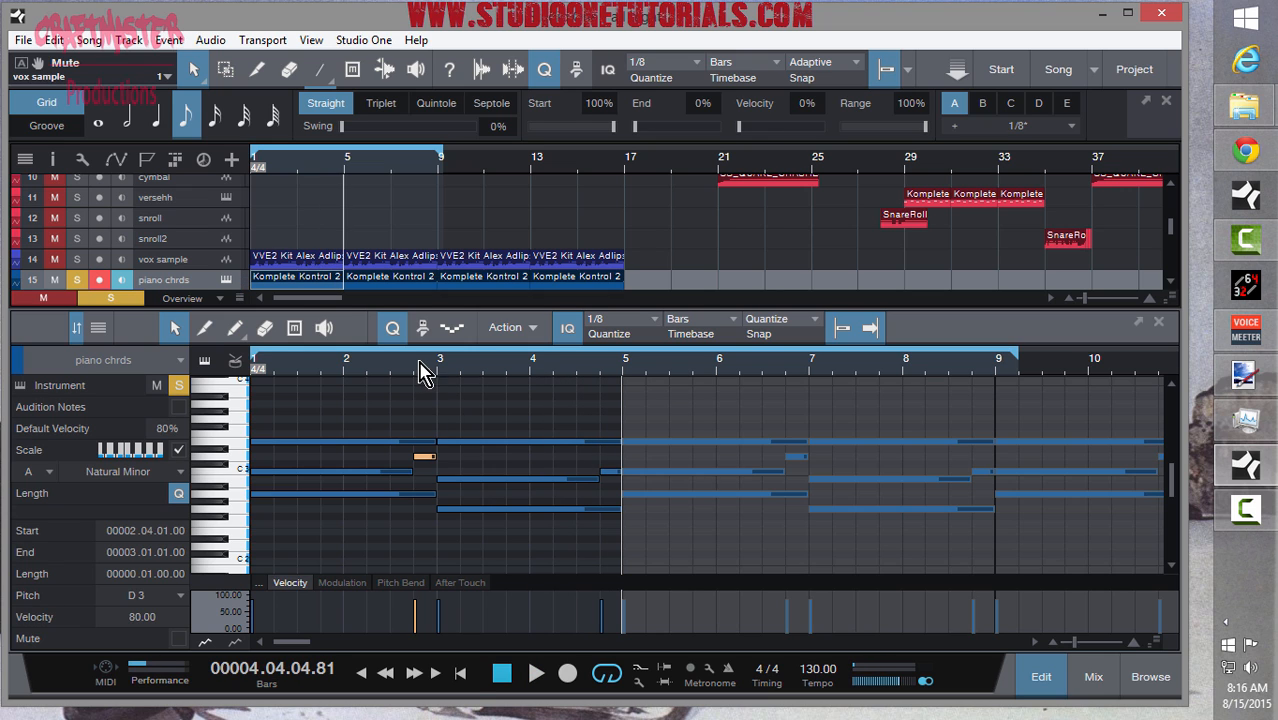
- Try splitting the first C 3 note at beat 2 of bar 2, and undo the split
drag(420, 363, 416, 508)
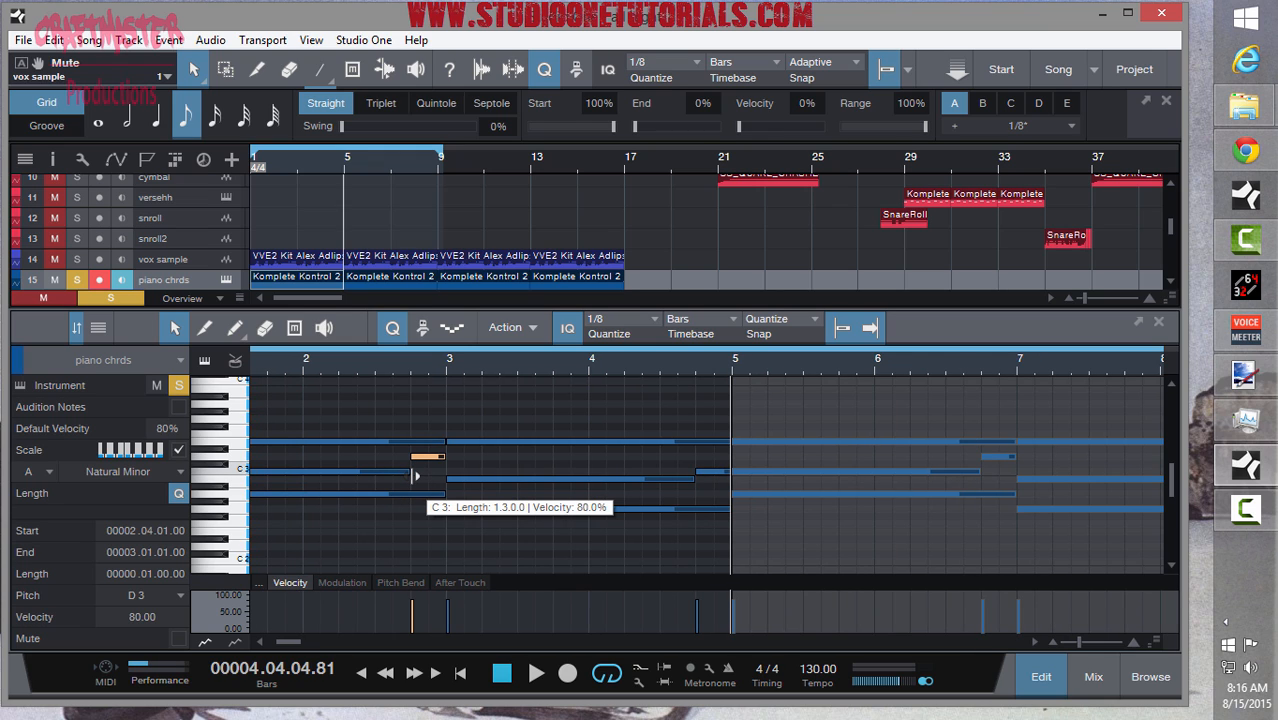
key(3)
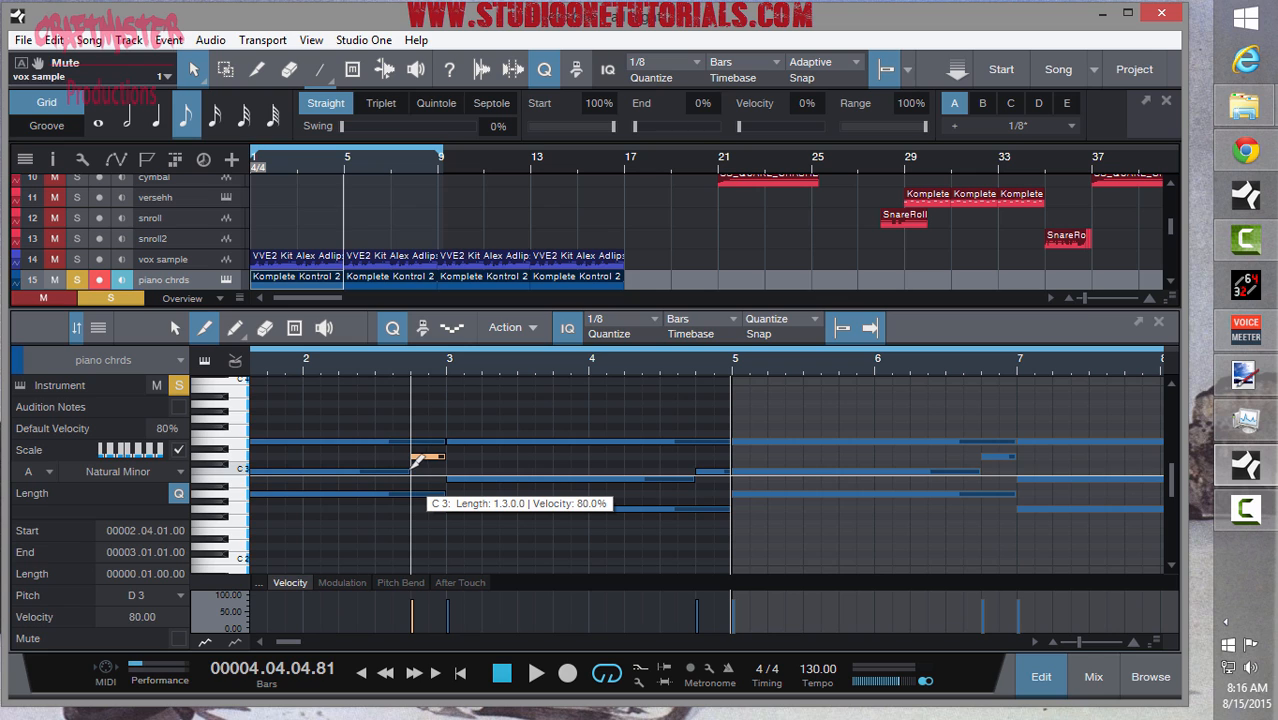
click(342, 470)
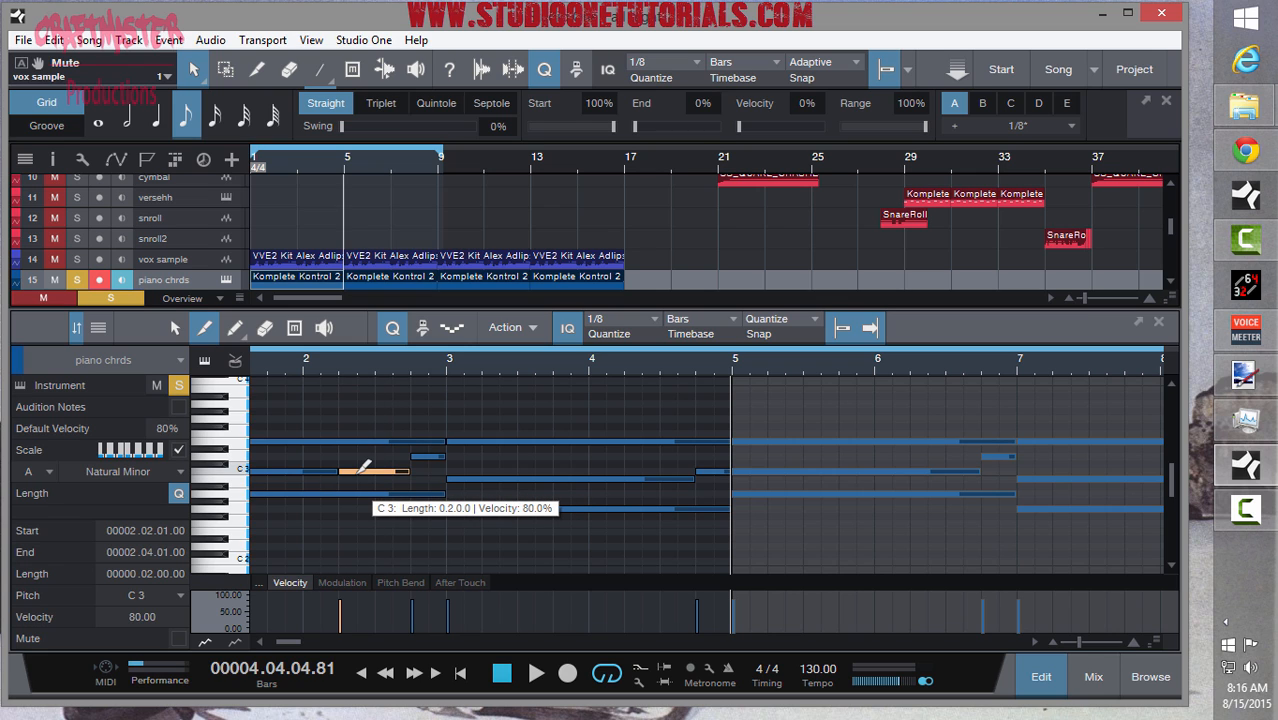
key(ctrl+z)
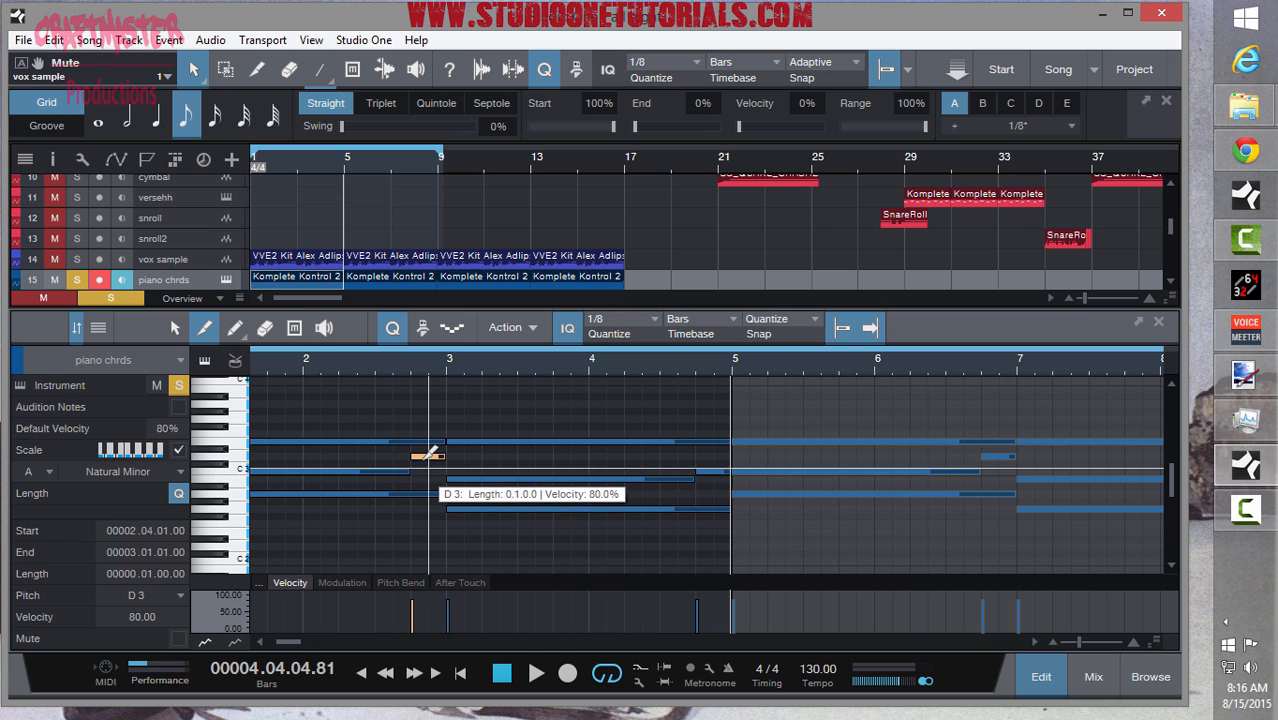
key(1)
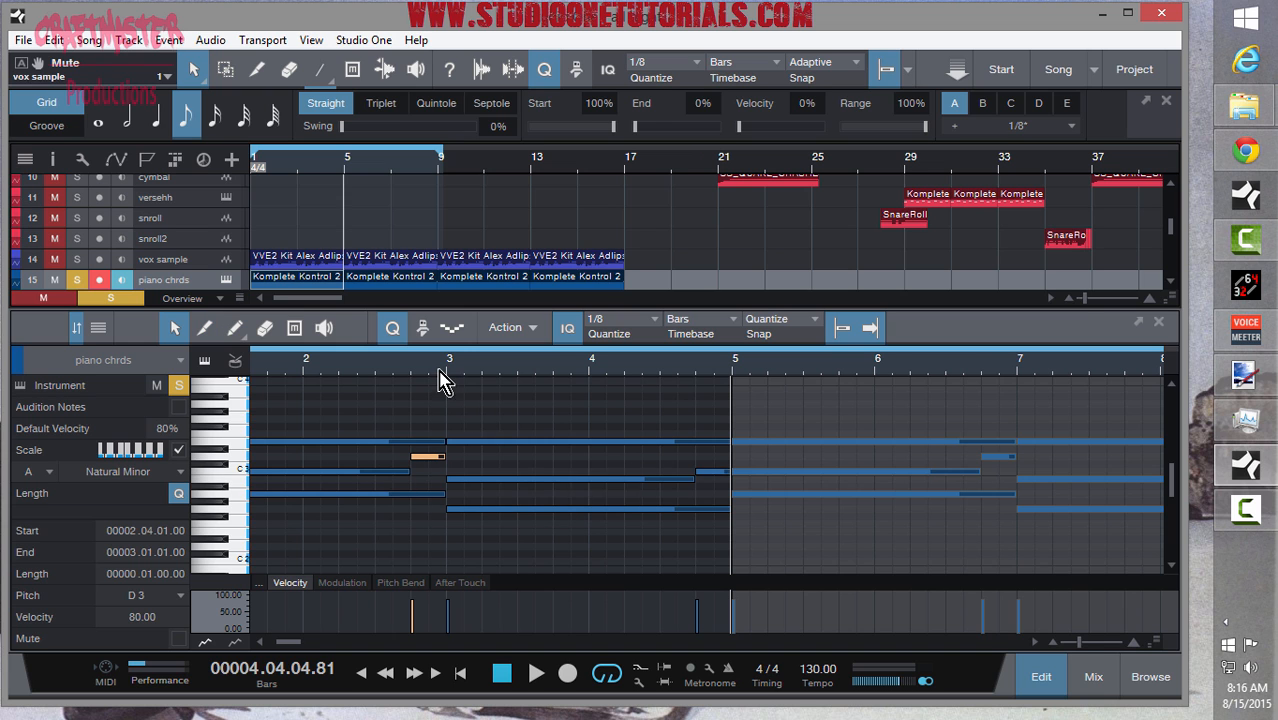
- Enlarge the track area, select the Nexus track, view its instrument interface and close it
scroll(449, 388, up, 3)
scroll(449, 388, down, 5)
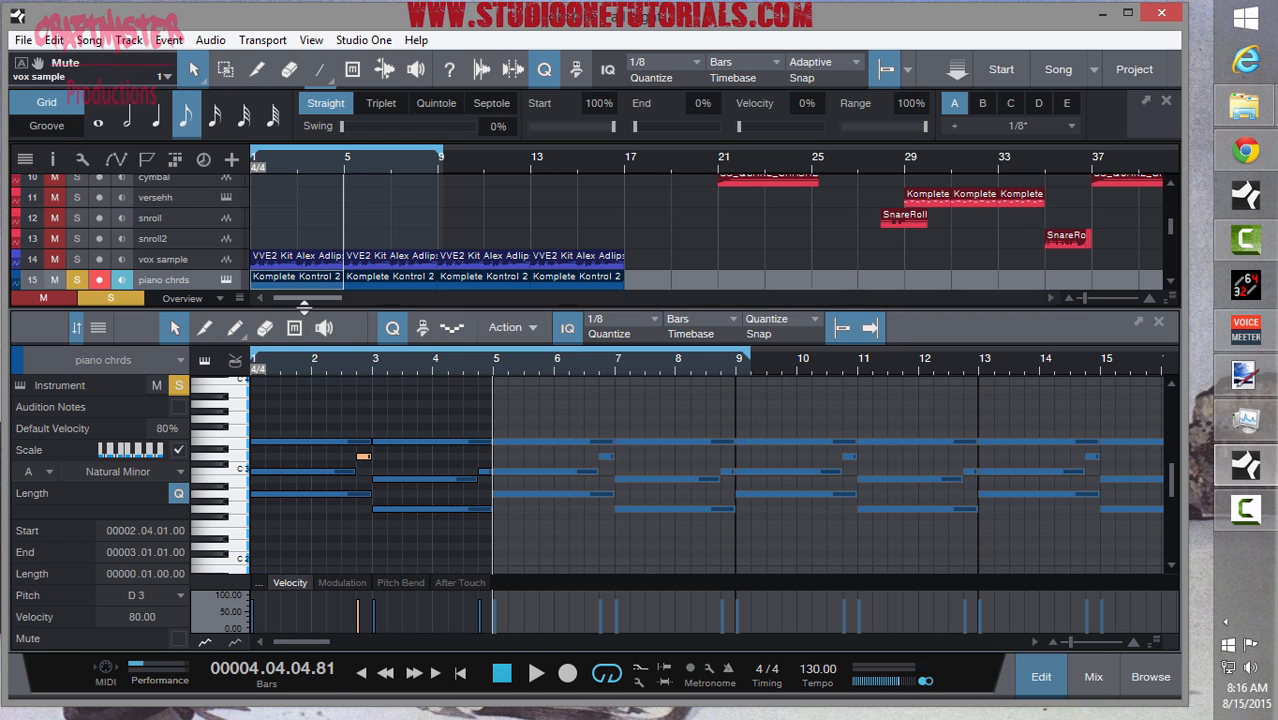
drag(303, 313, 300, 373)
click(217, 305)
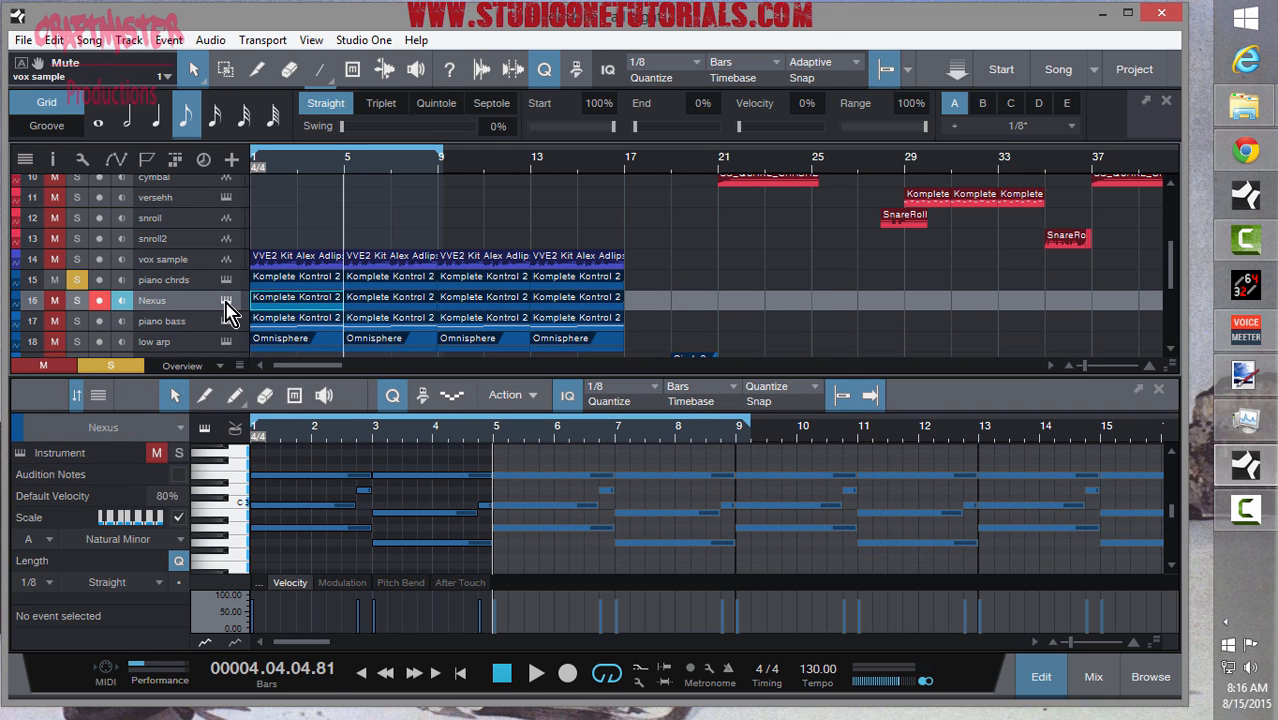
click(226, 302)
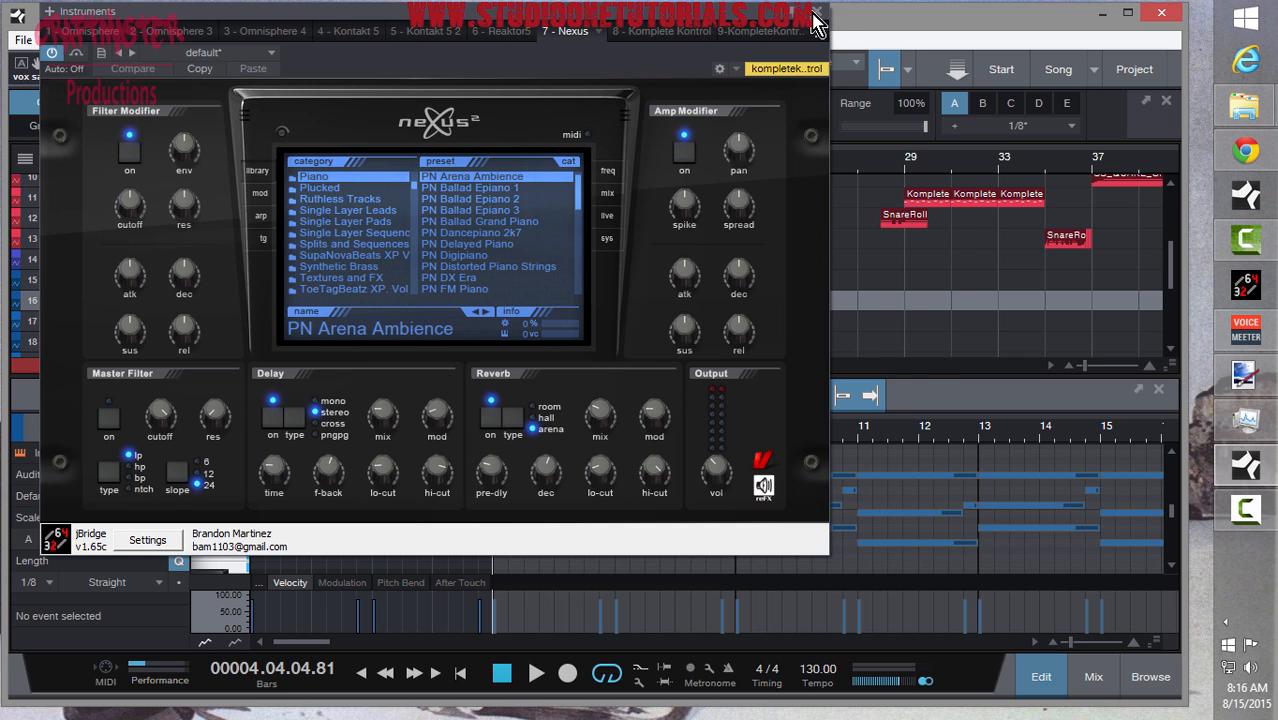
click(815, 20)
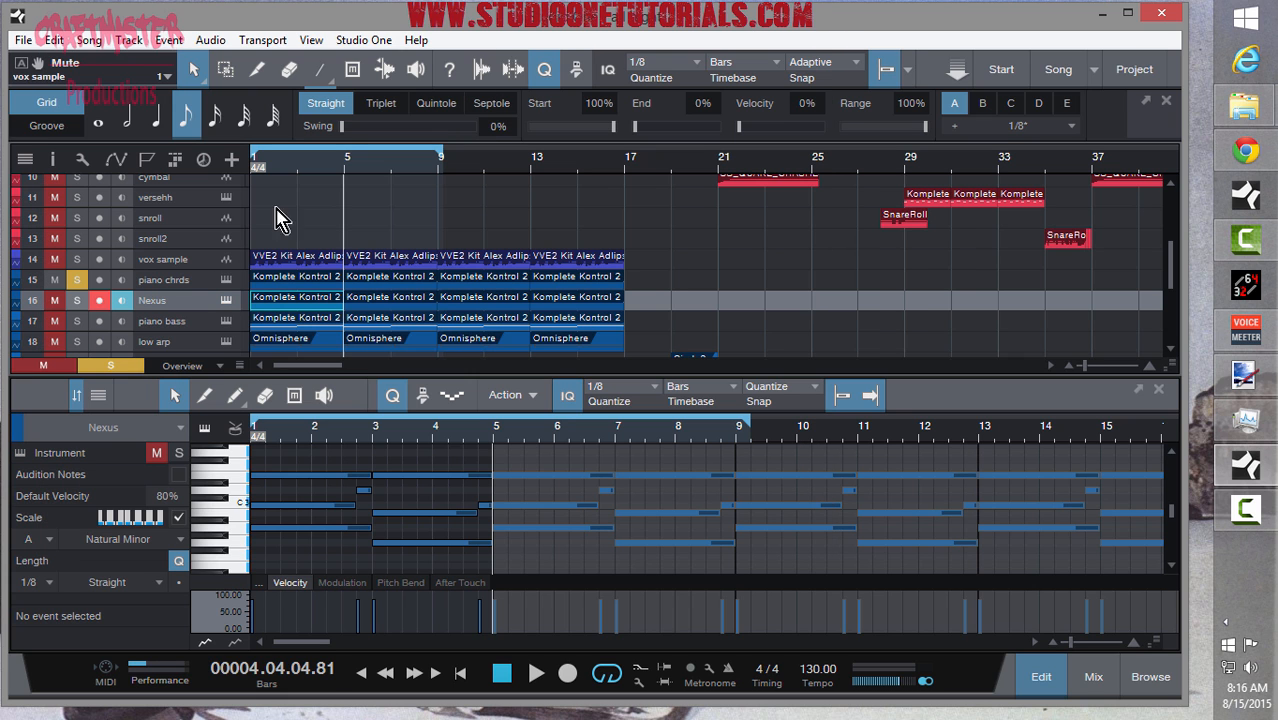
- View the piano chrds track's Komplete Kontrol interface with The Grandeur piano and close it
click(226, 281)
drag(540, 447, 340, 47)
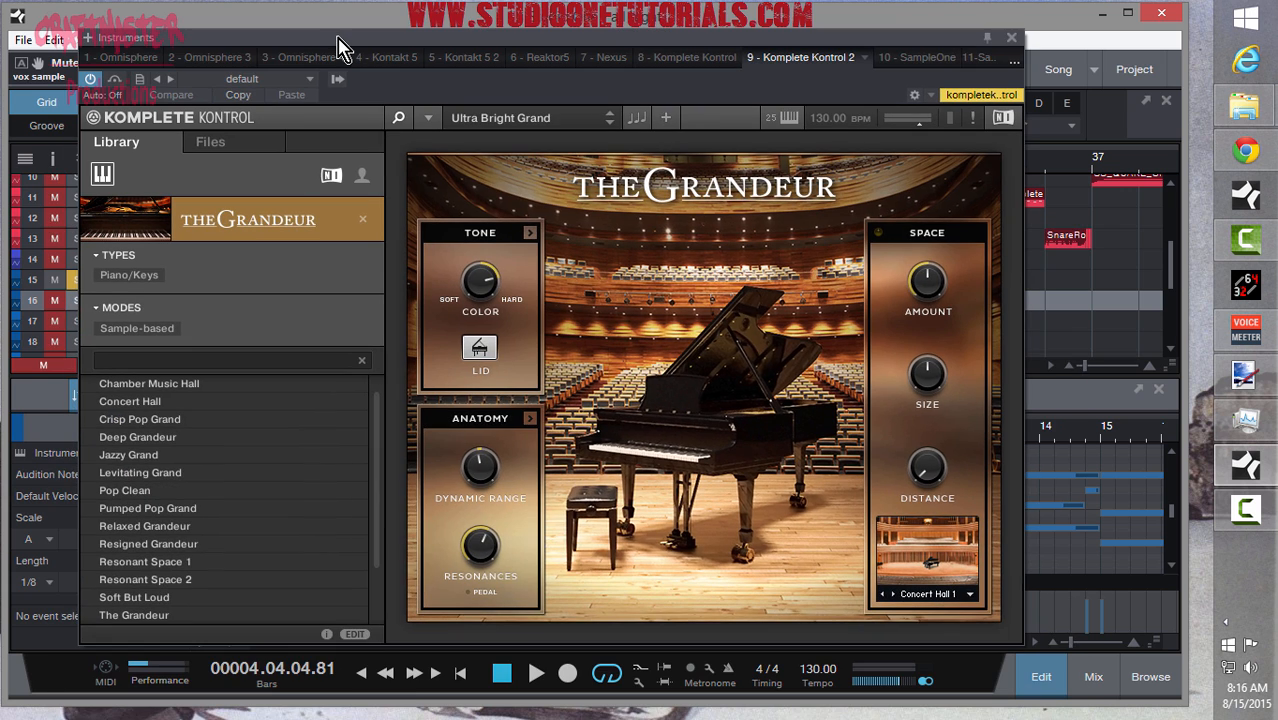
click(1012, 38)
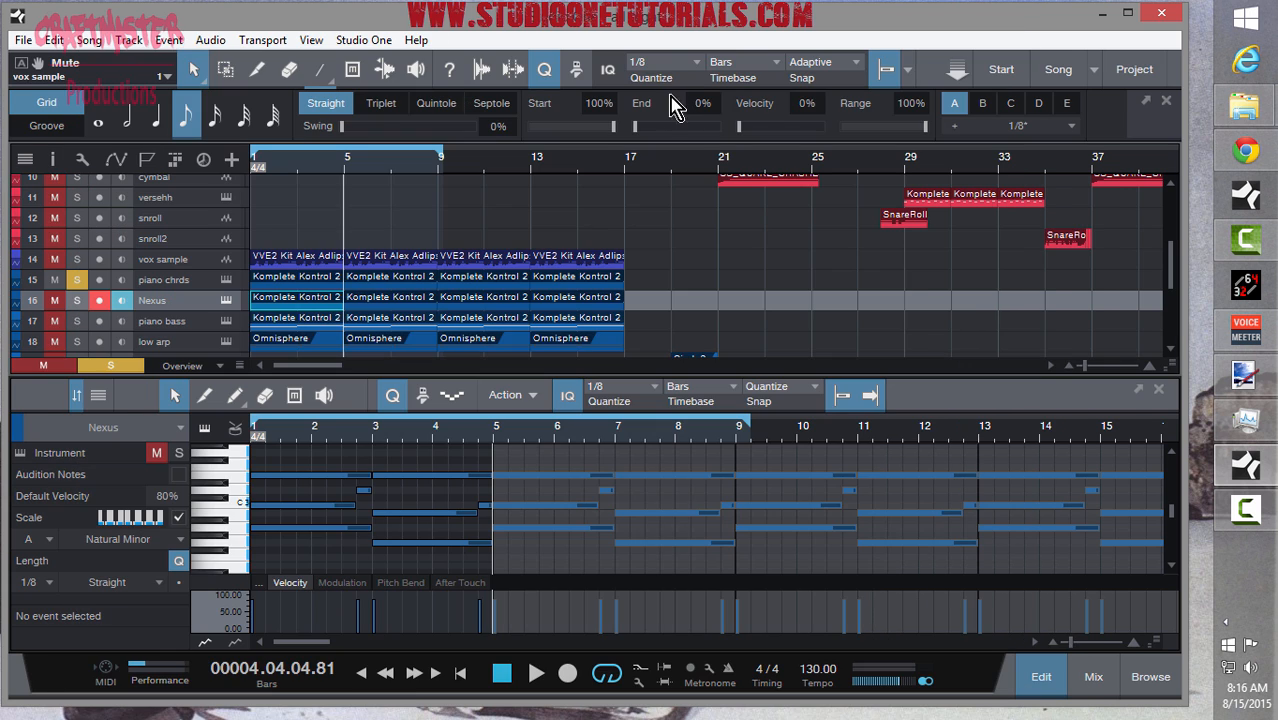
- Solo the Nexus track together with the piano chrds track and play both from the start of the song into bar 5
click(77, 300)
click(77, 320)
click(77, 280)
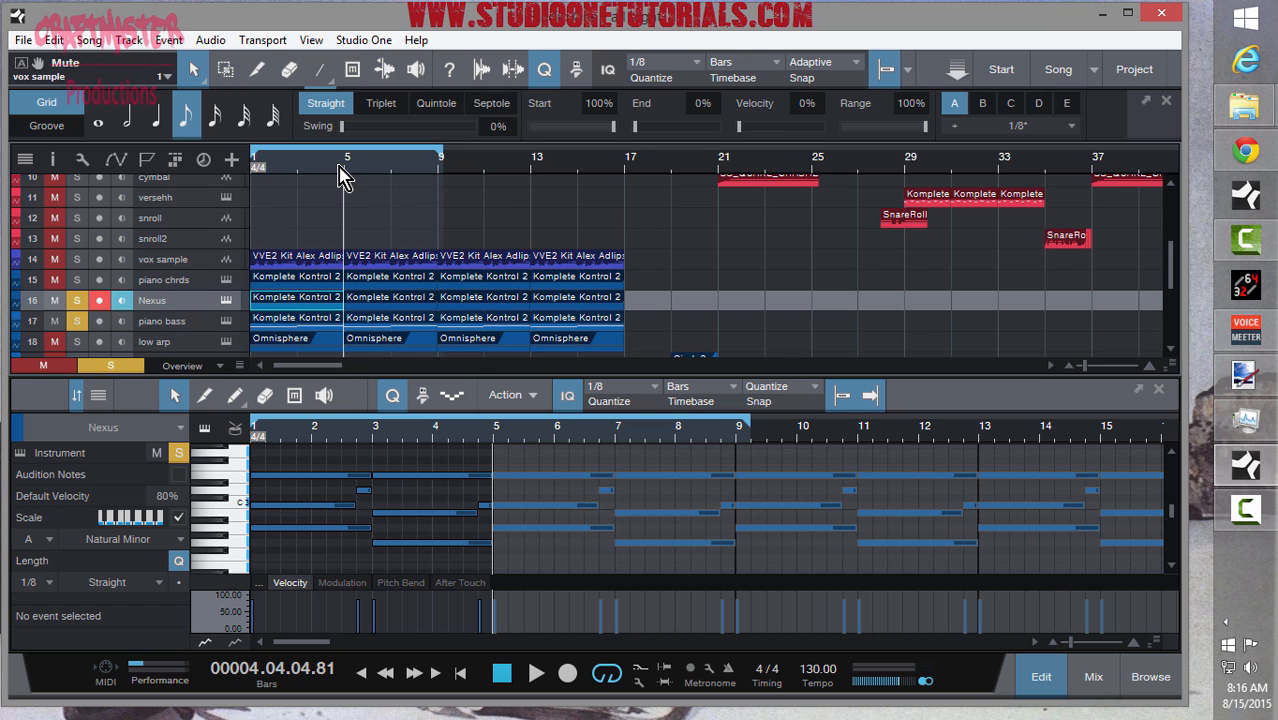
key(comma)
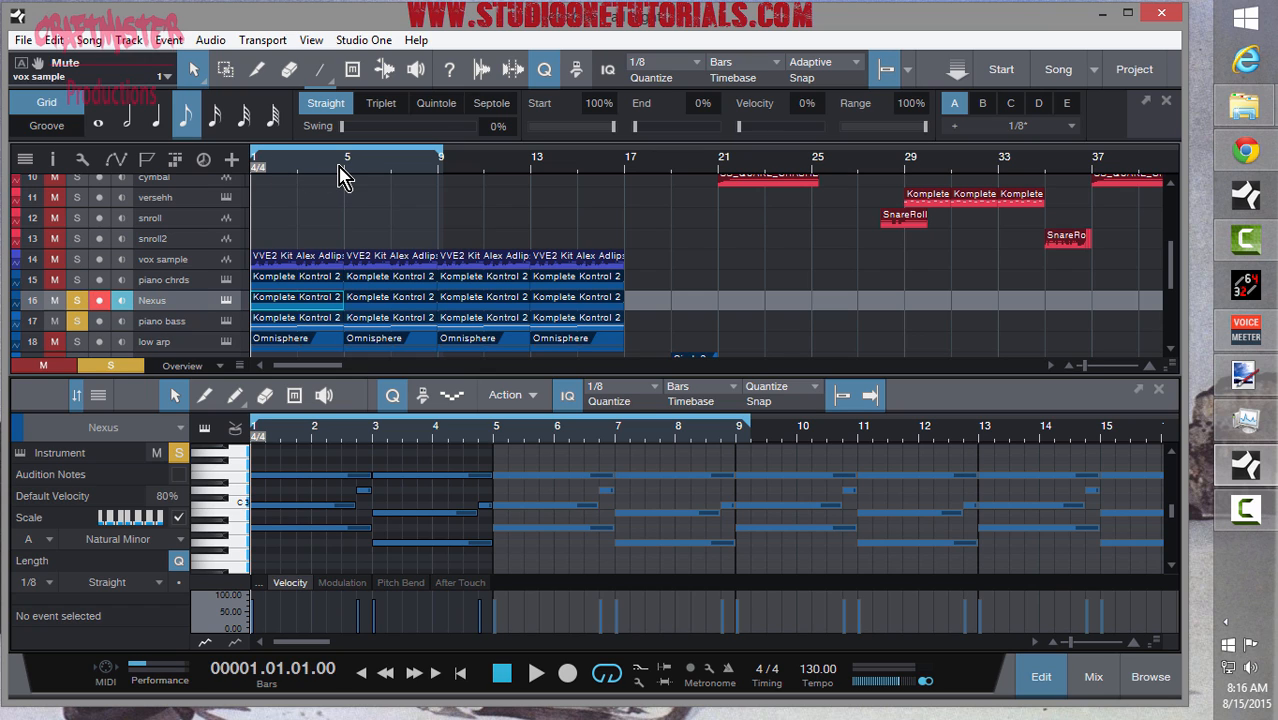
click(77, 280)
click(77, 320)
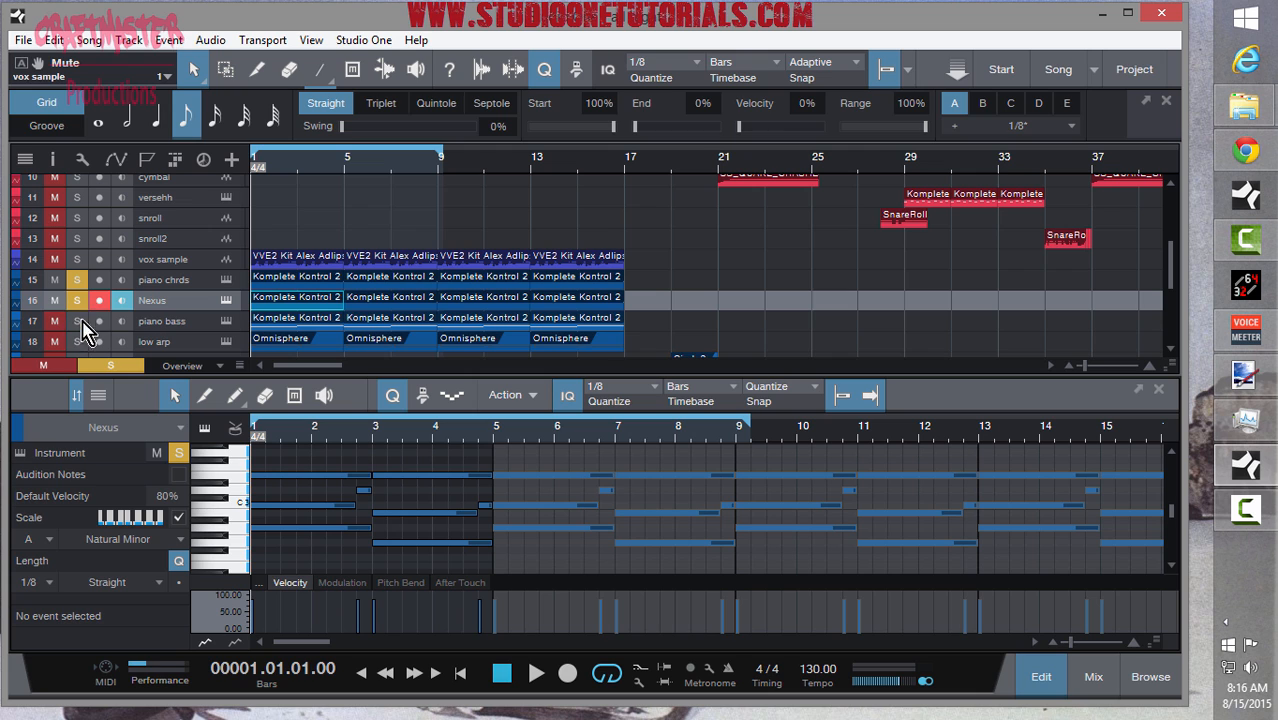
key(space)
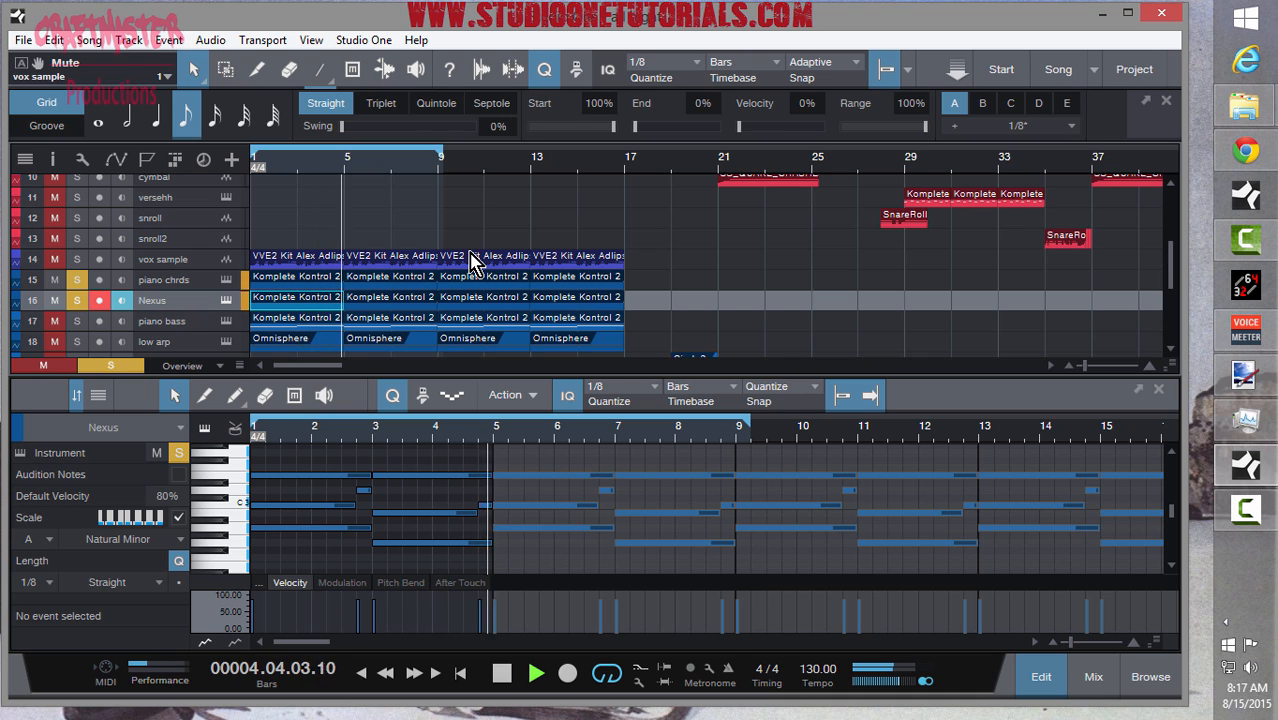
key(space)
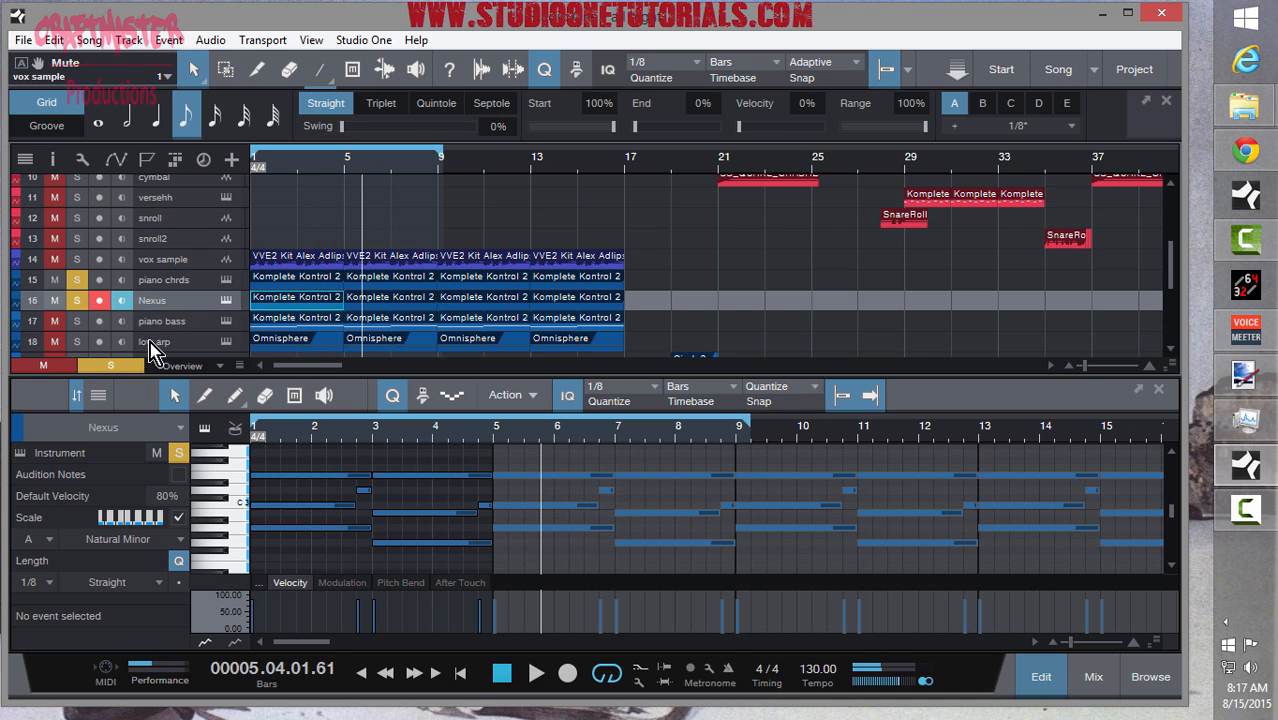
- Select and solo the piano bass track, and audition the key of its lower note
click(216, 322)
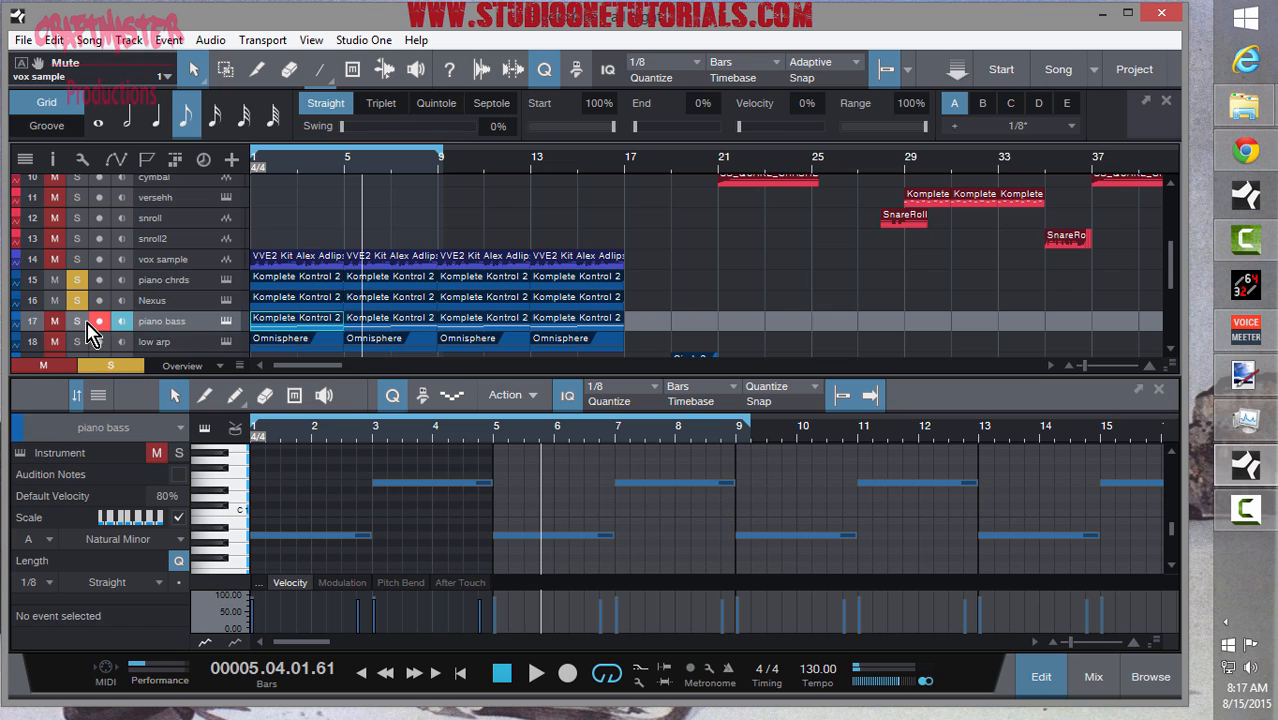
click(84, 321)
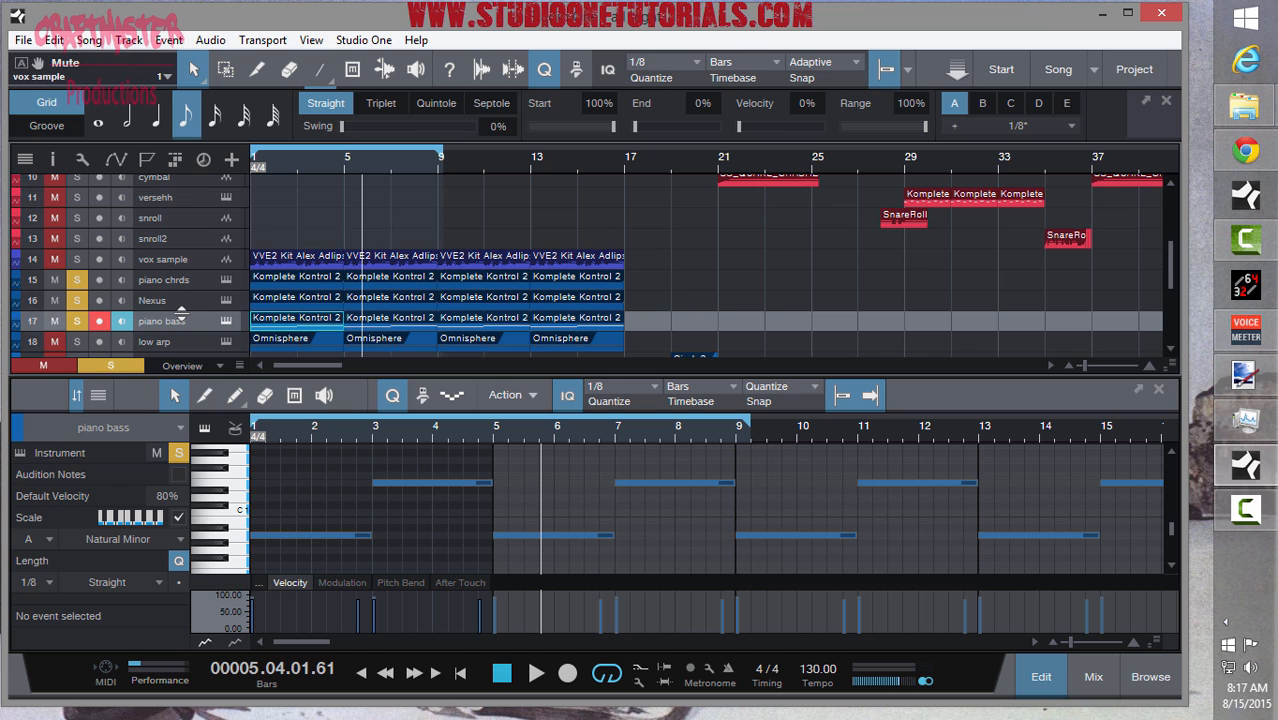
click(241, 537)
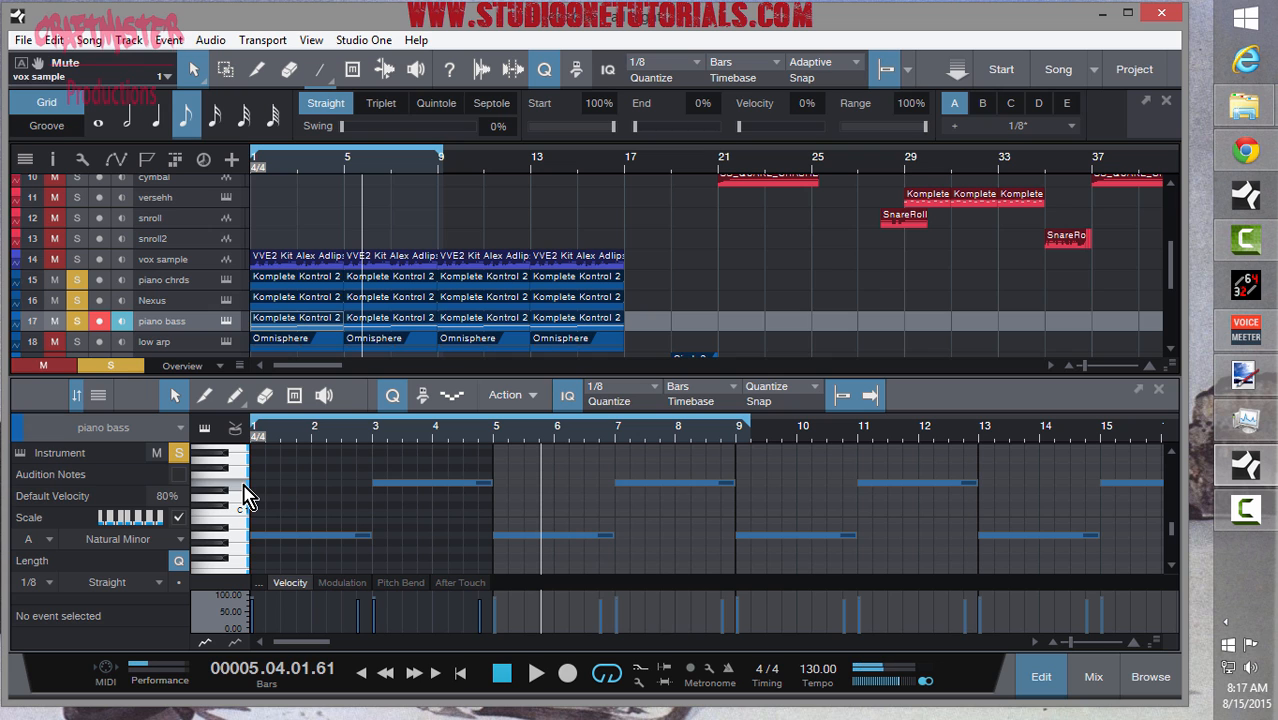
- View the piano bass track's Komplete Kontrol interface with the Alicia's Keys piano and close it
scroll(229, 345, down, 1)
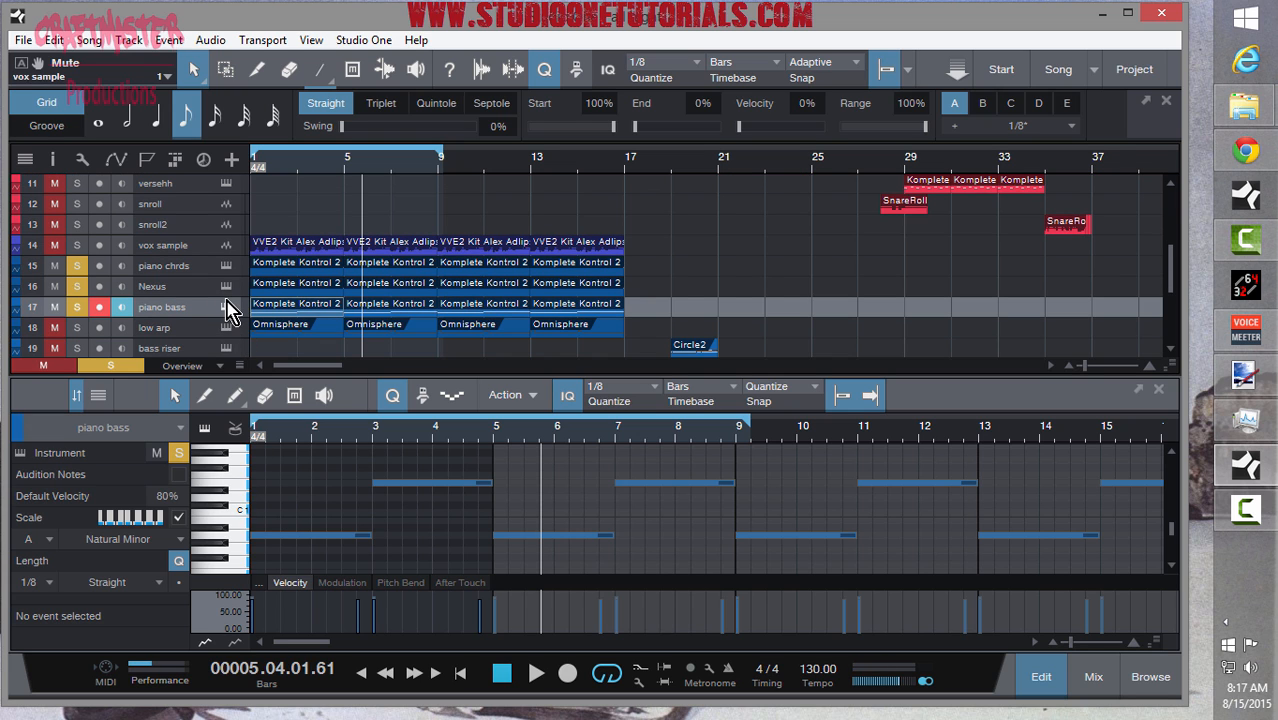
click(227, 310)
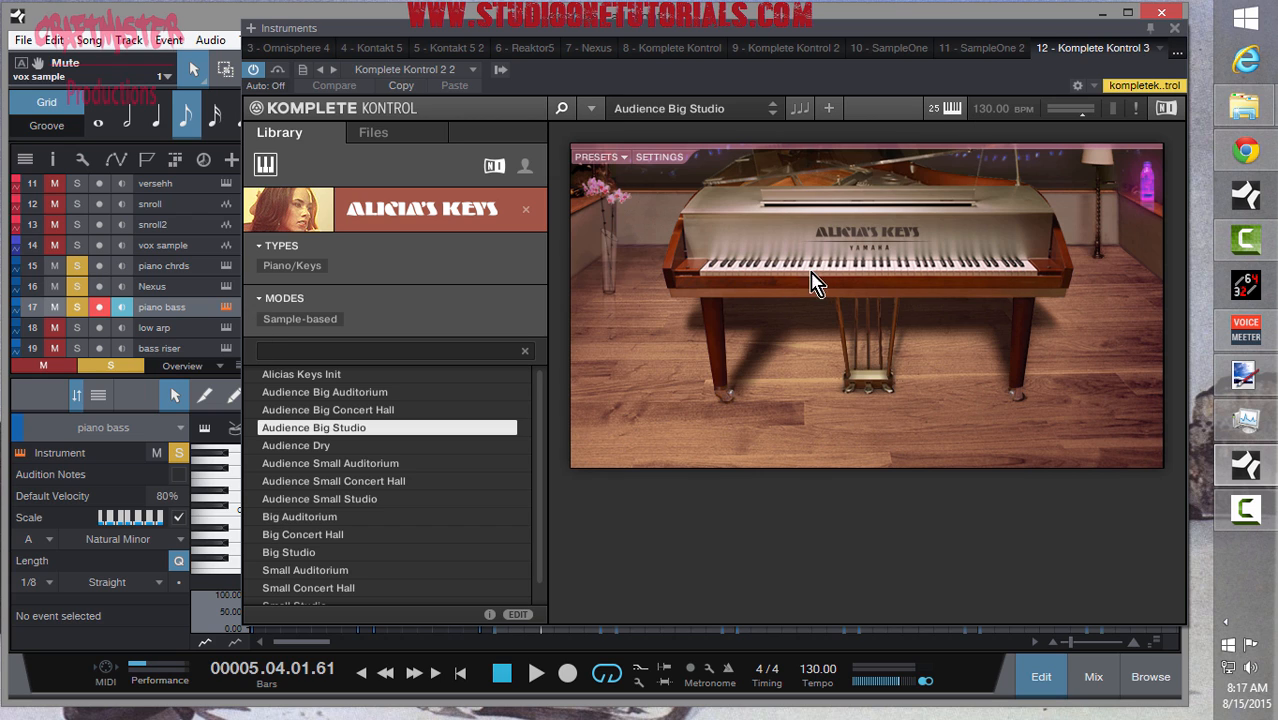
click(1175, 28)
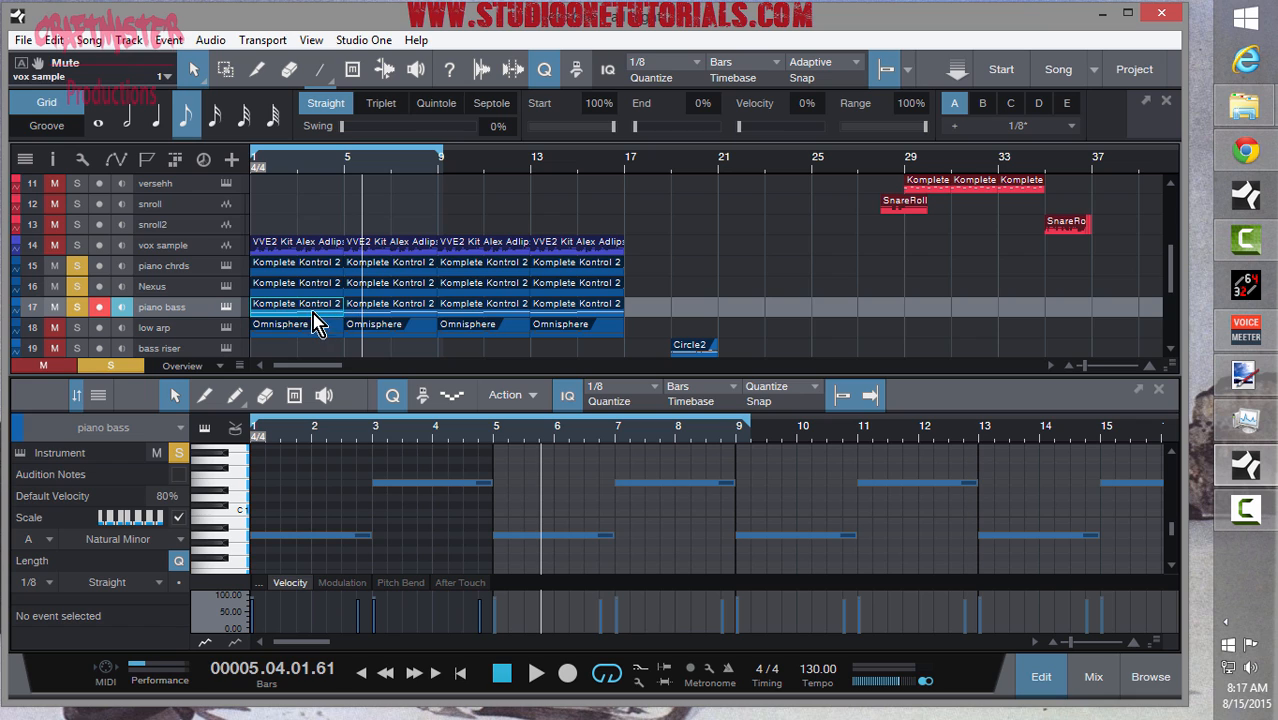
- Clear the solos on the piano chrds, Nexus and piano bass tracks and unmute piano bass
click(77, 266)
click(77, 287)
click(77, 307)
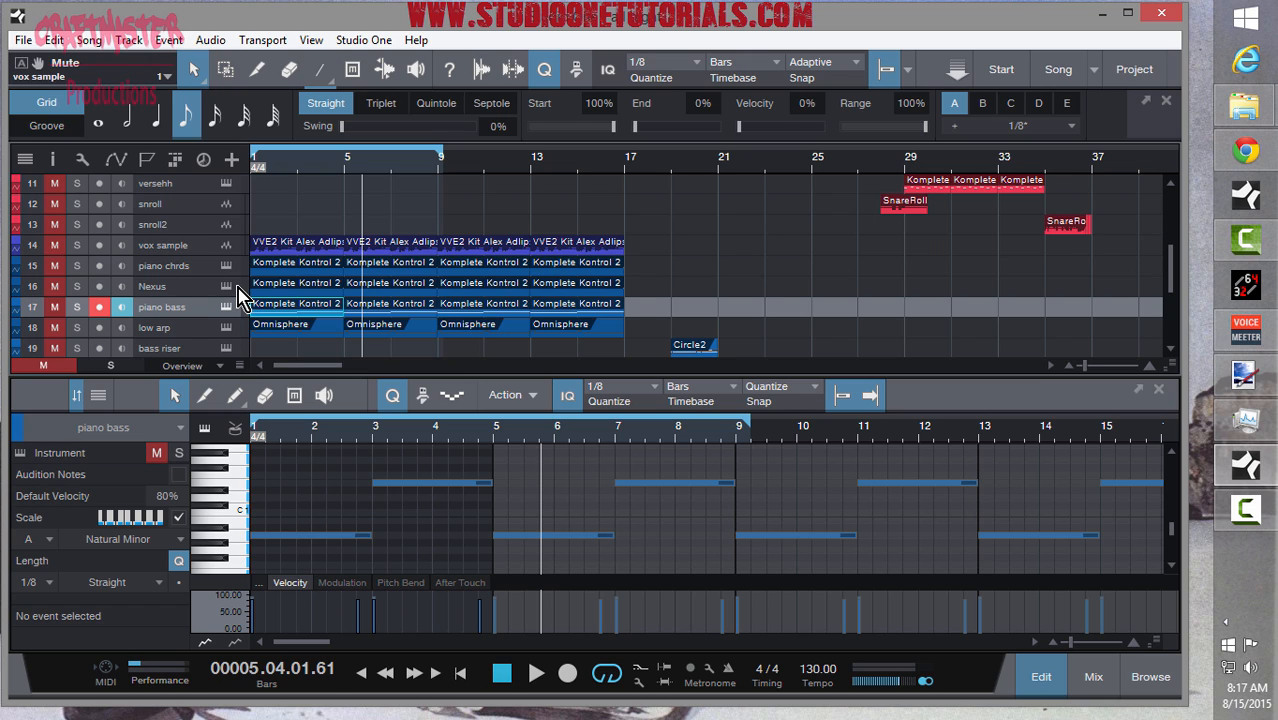
click(54, 307)
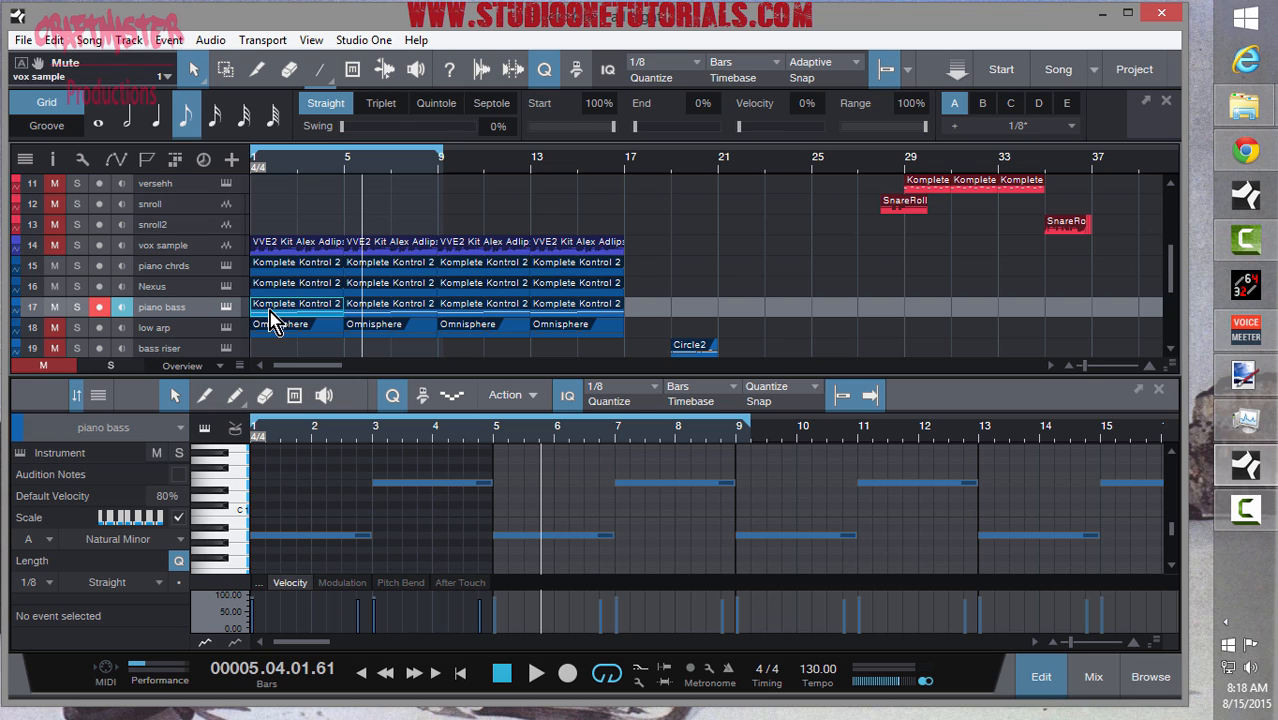
- Play the piano chrds, Nexus and piano bass tracks from the start with the loop end set to bar 9, and stop playback
key(Home)
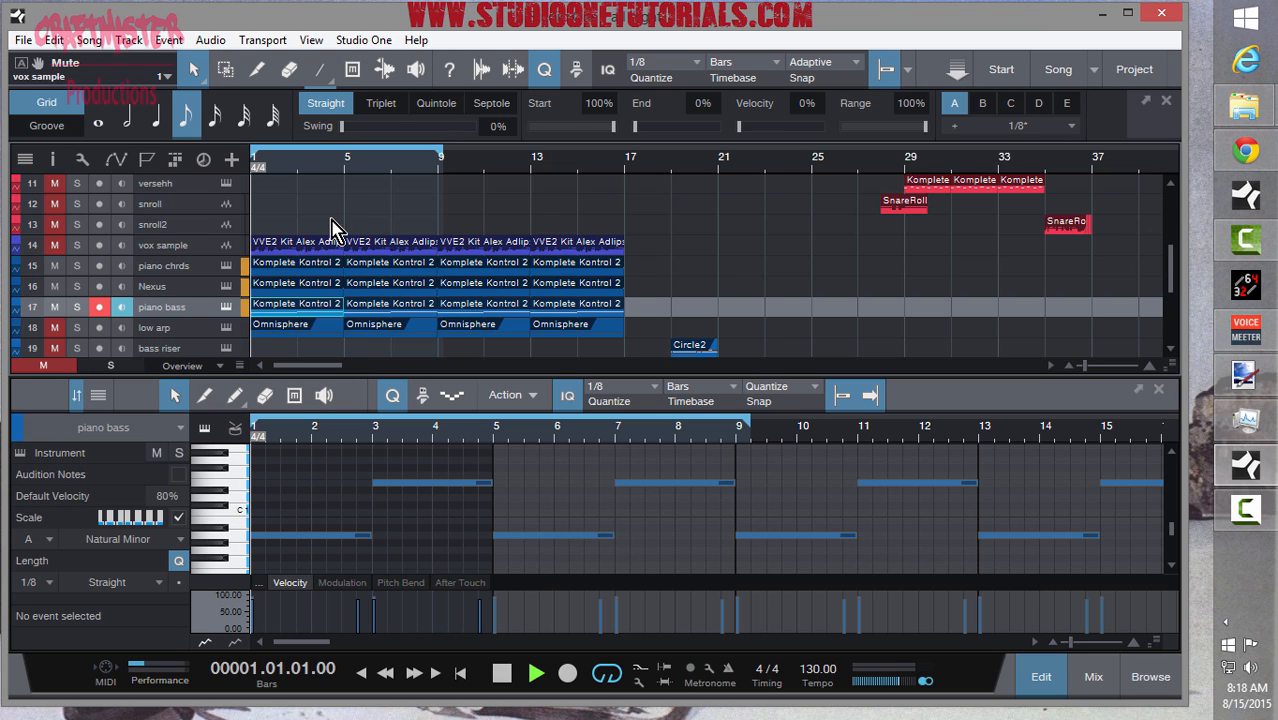
key(space)
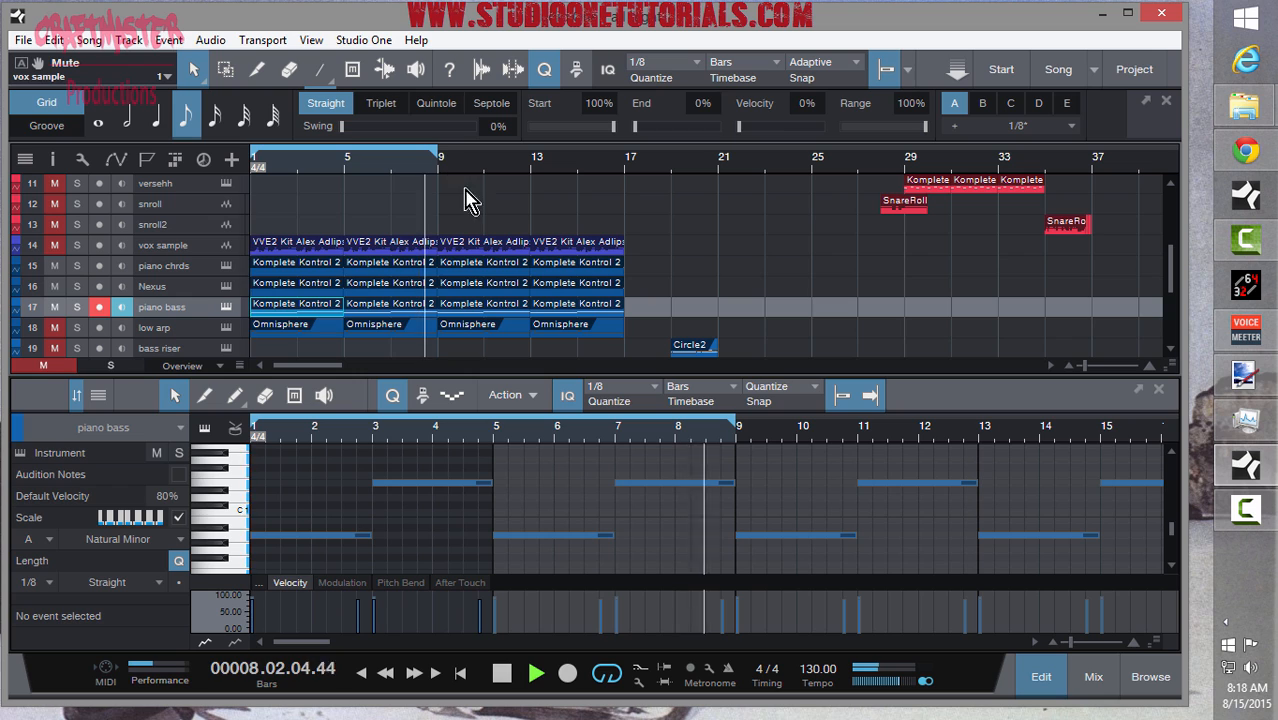
key(space)
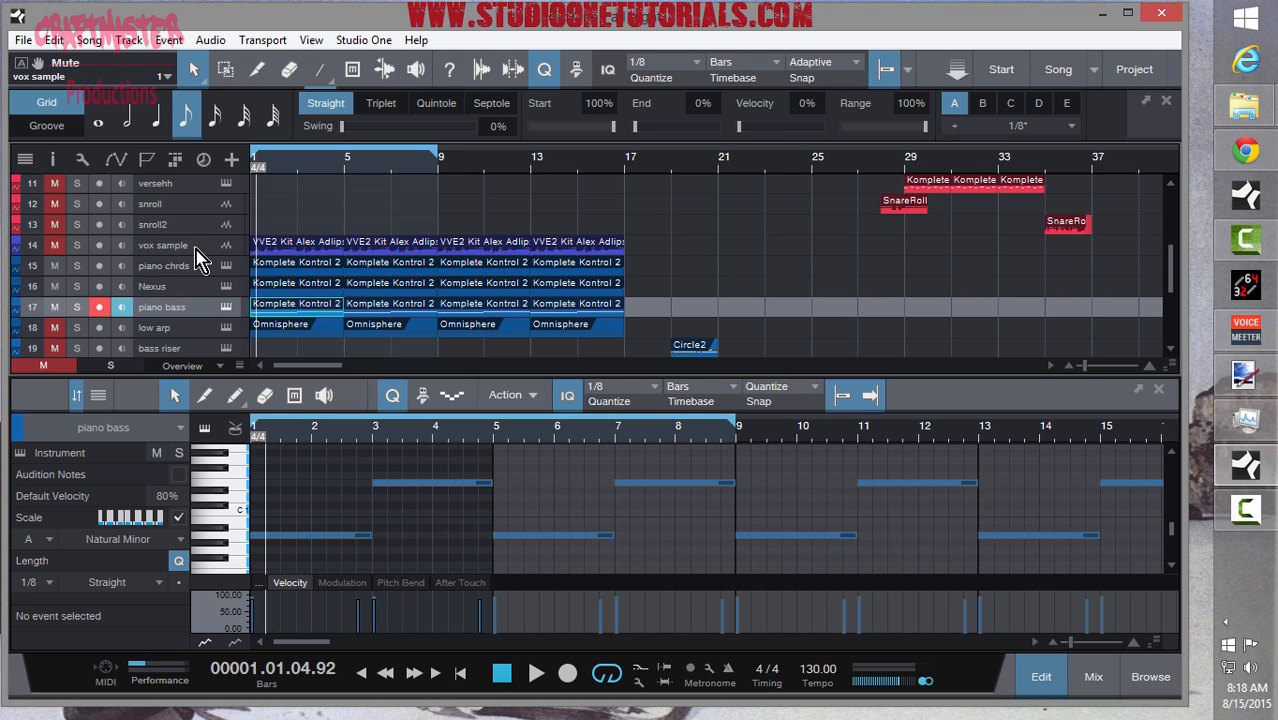
- Bypass the Guitar Rig 5 and Pro EQ inserts on the vox sample track and play the dry vocal sample
click(280, 255)
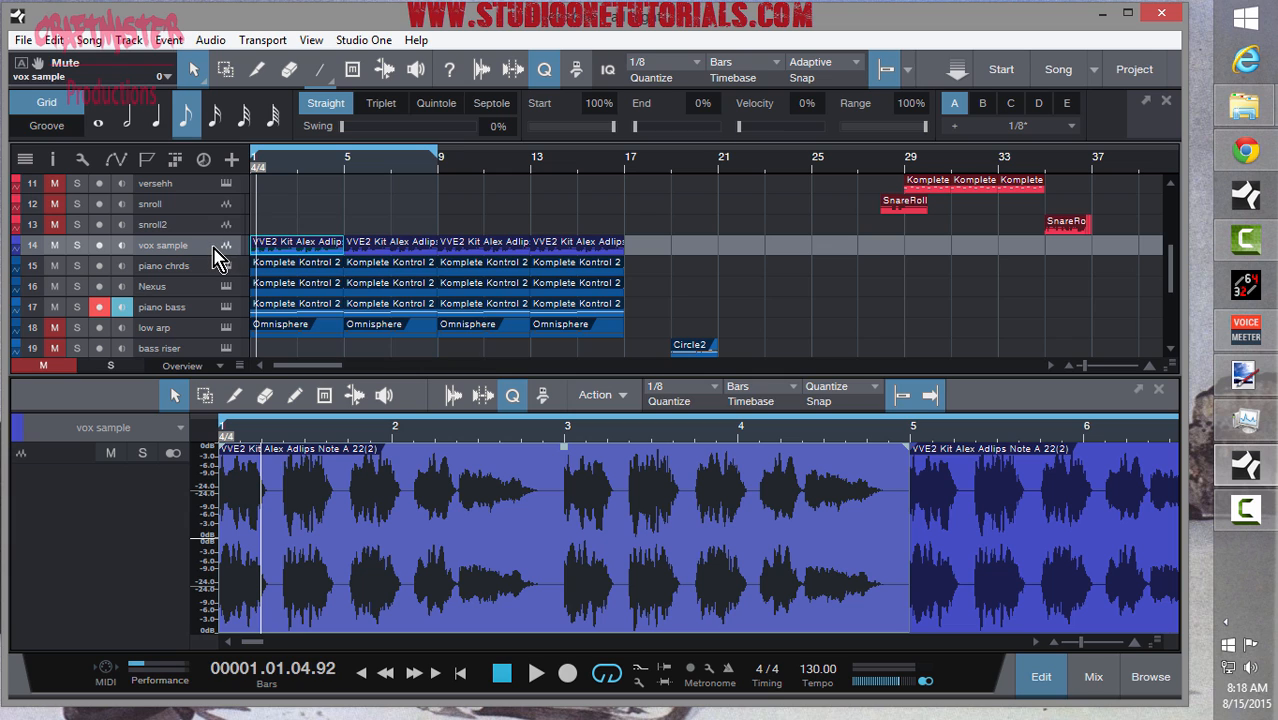
key(F4)
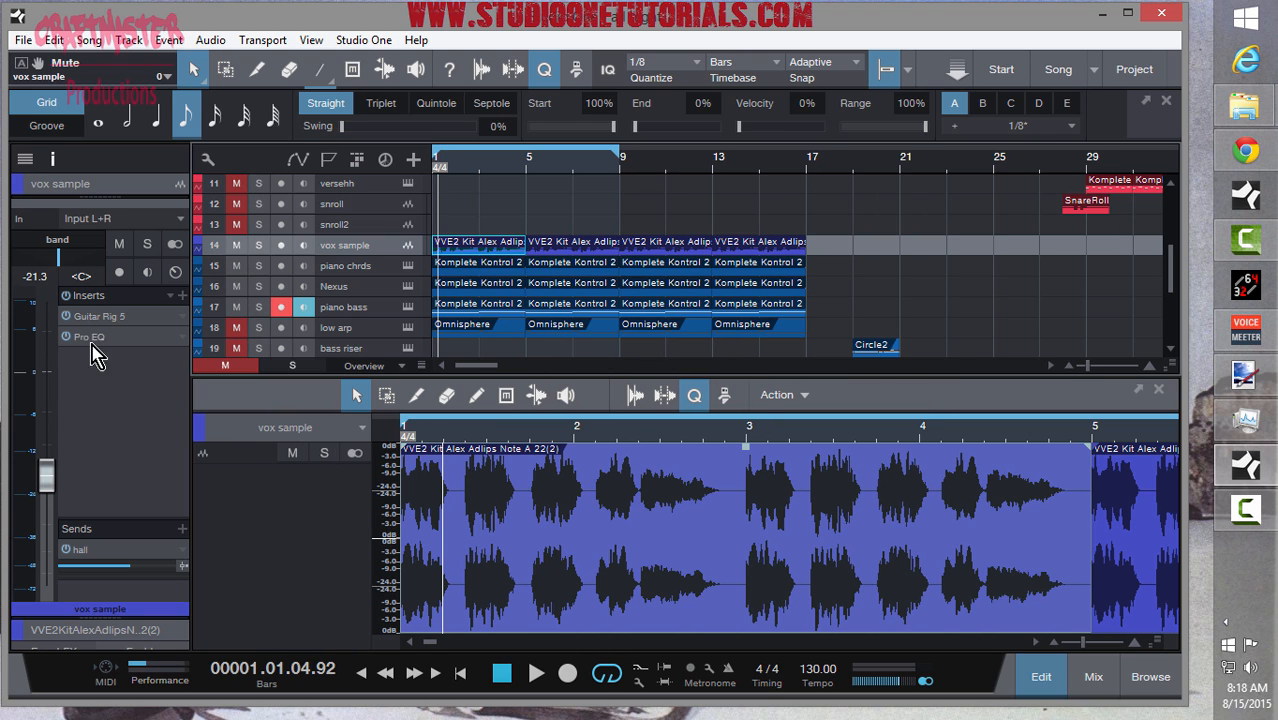
click(70, 337)
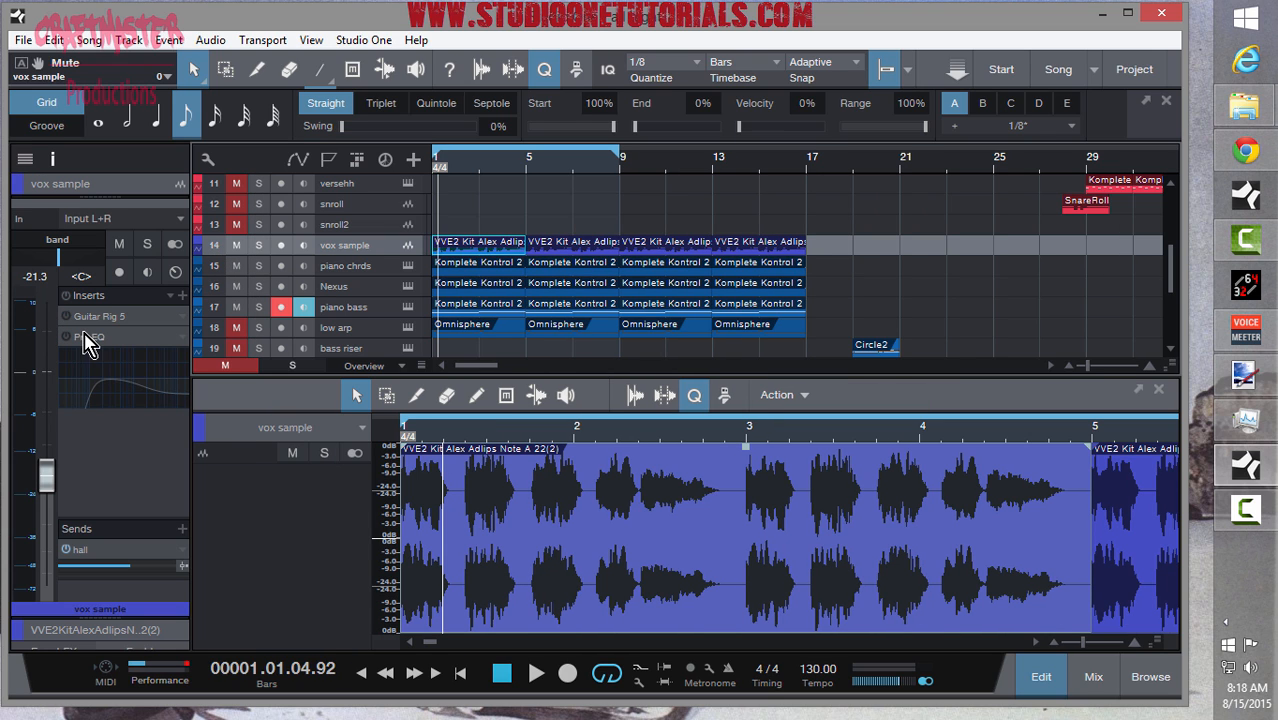
key(space)
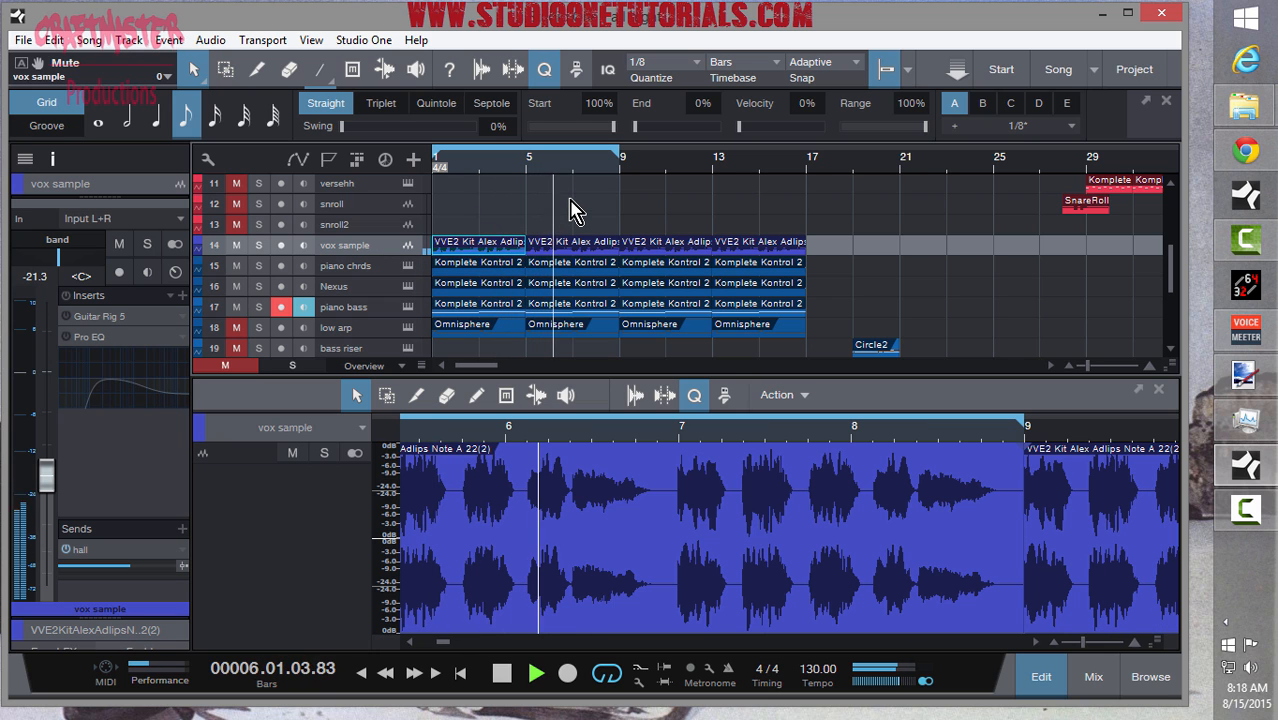
key(space)
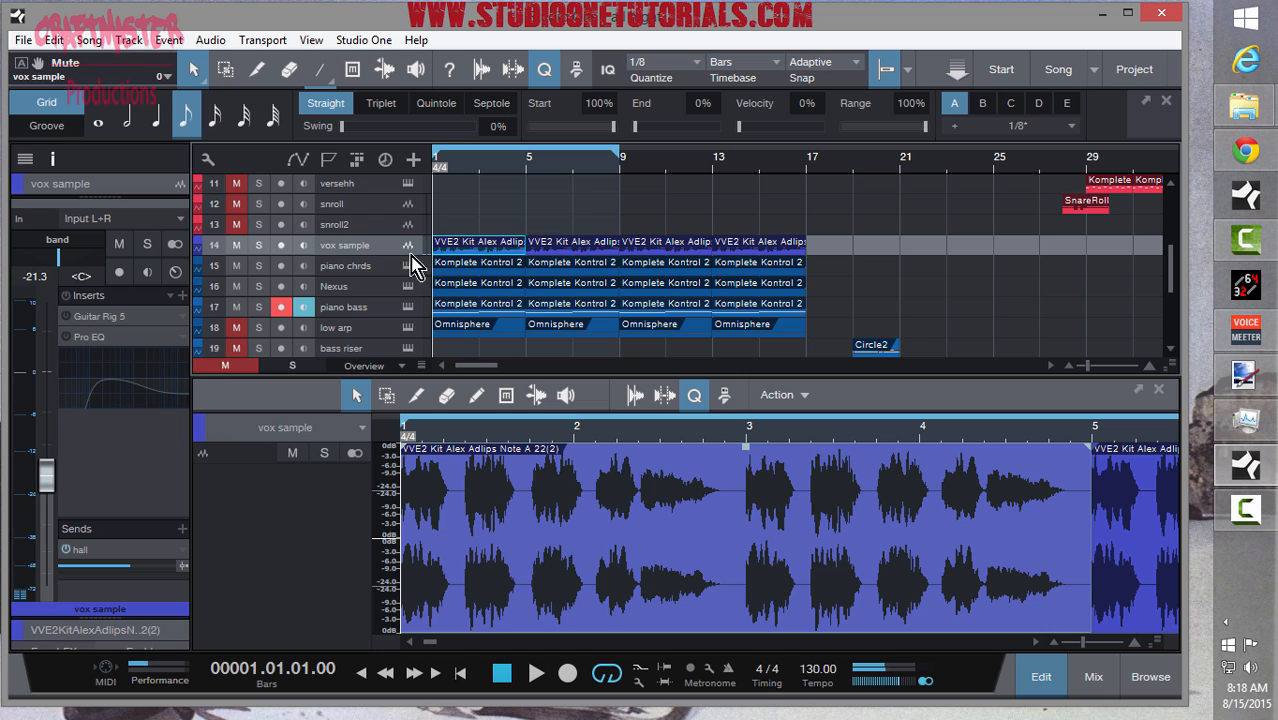
- Re-enable the vox sample's Pro EQ and Guitar Rig 5 inserts and play it while viewing Guitar Rig's Megaphone preset
click(68, 337)
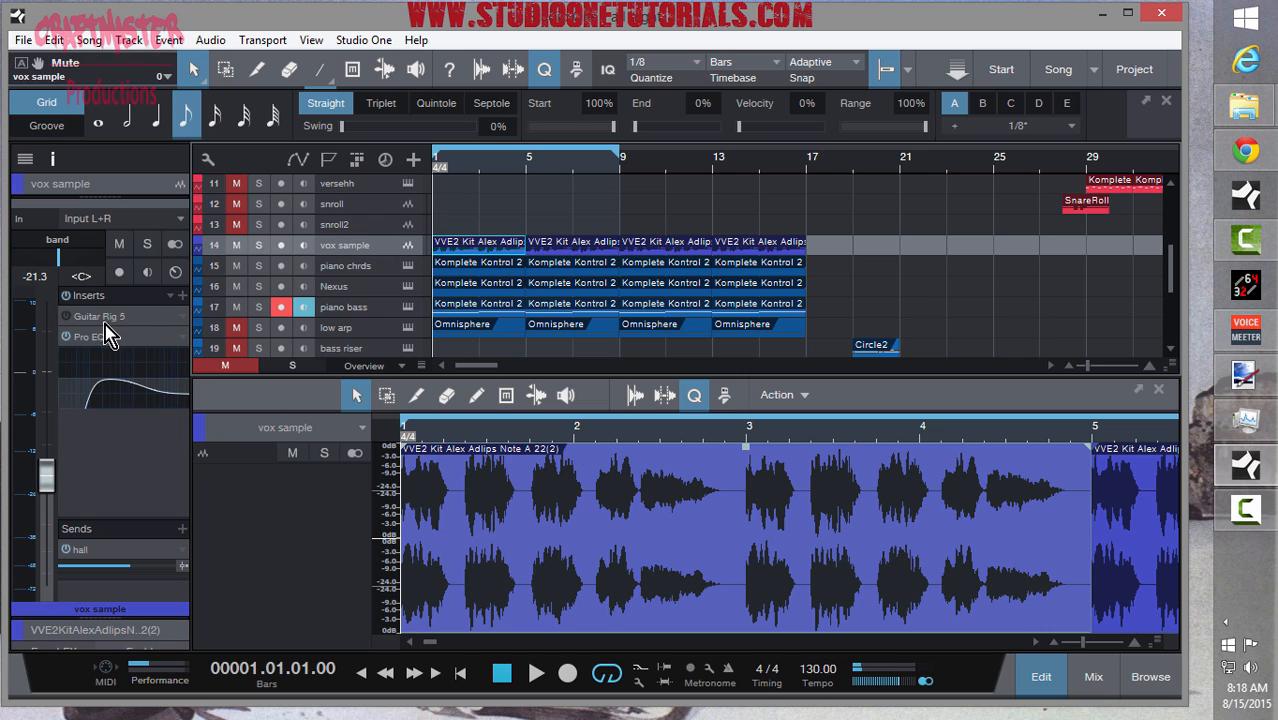
click(145, 318)
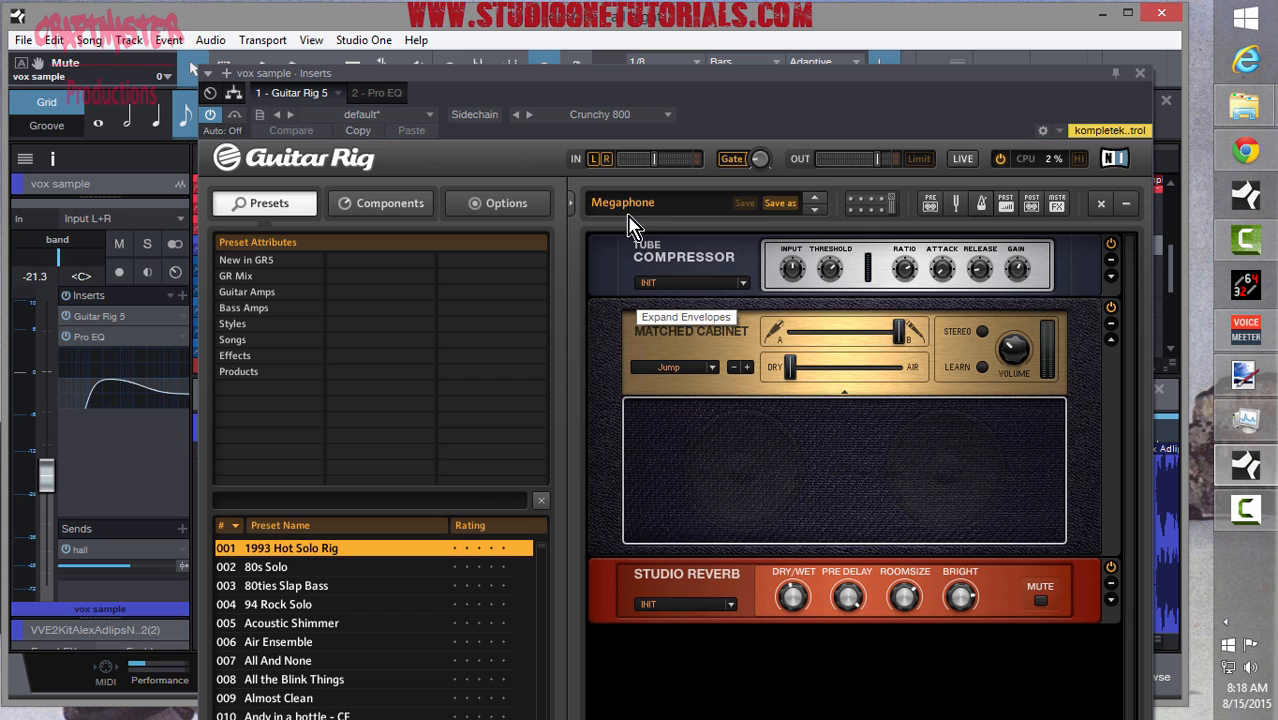
drag(1072, 85, 806, 401)
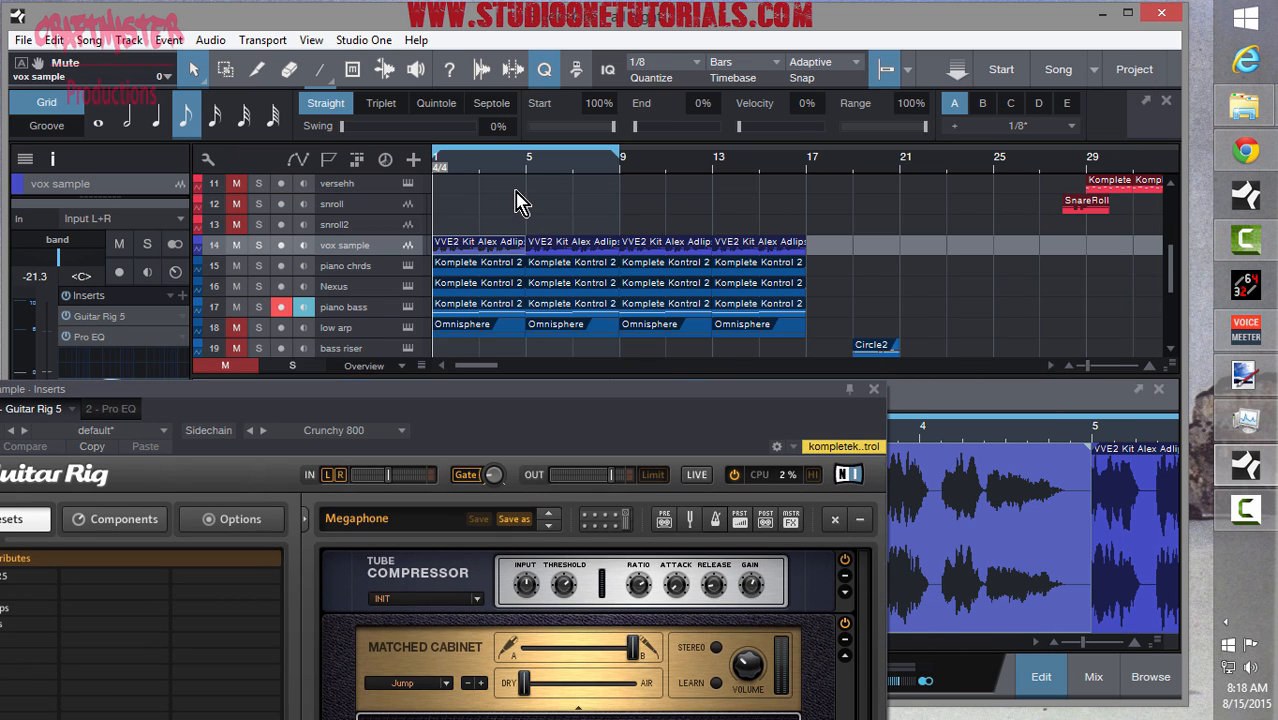
drag(522, 391, 681, 138)
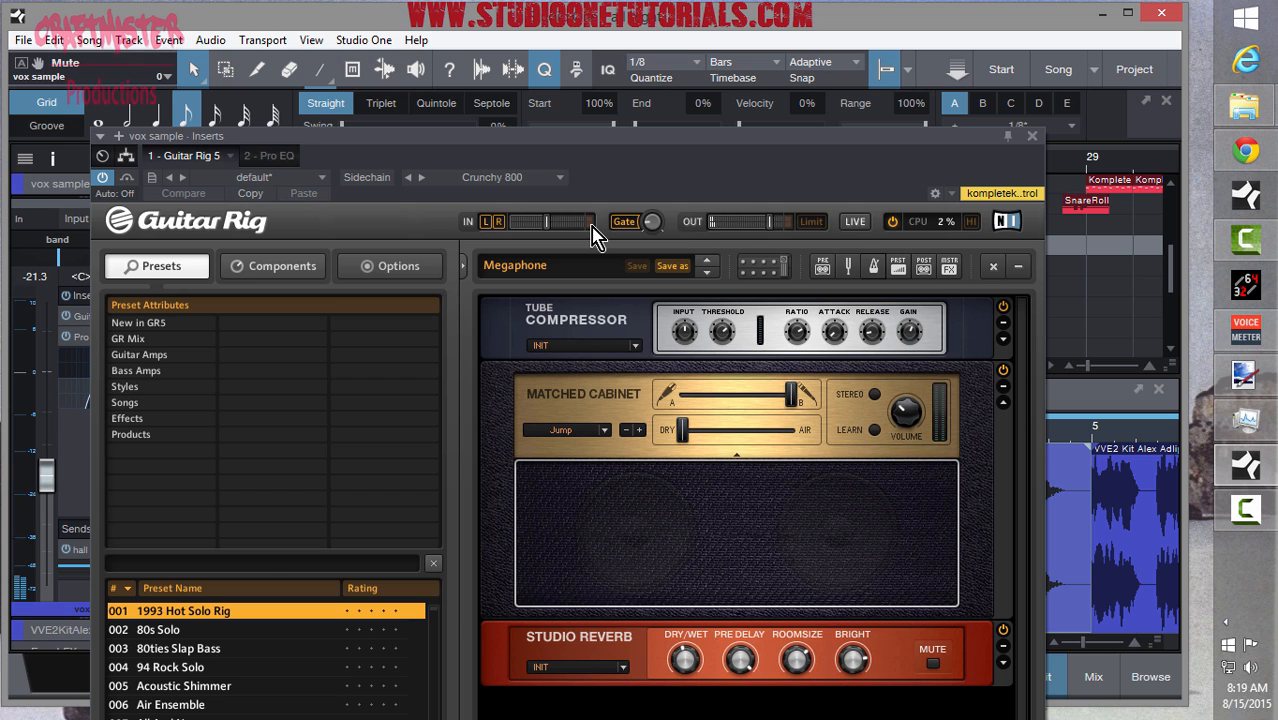
click(1033, 136)
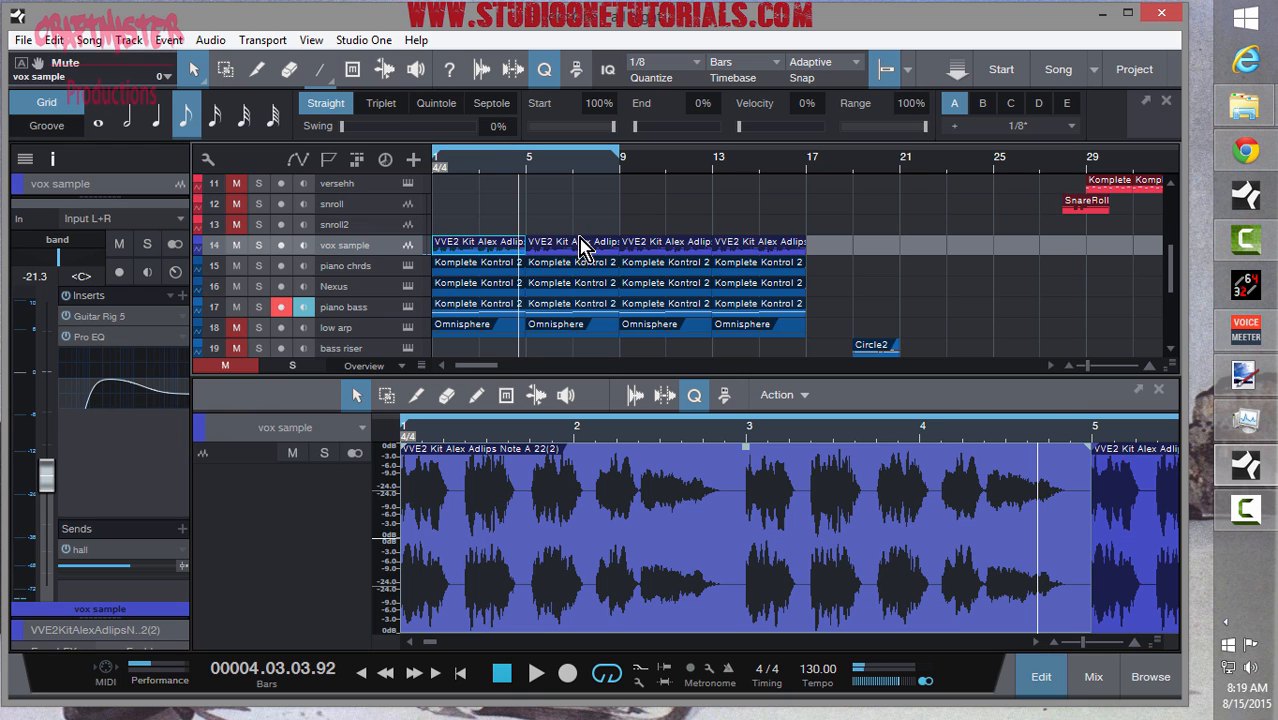
- Unmute the low arp track, show its notes, and view its Omnisphere Plasto303 Arp arpeggiator settings
scroll(595, 314, down, 1)
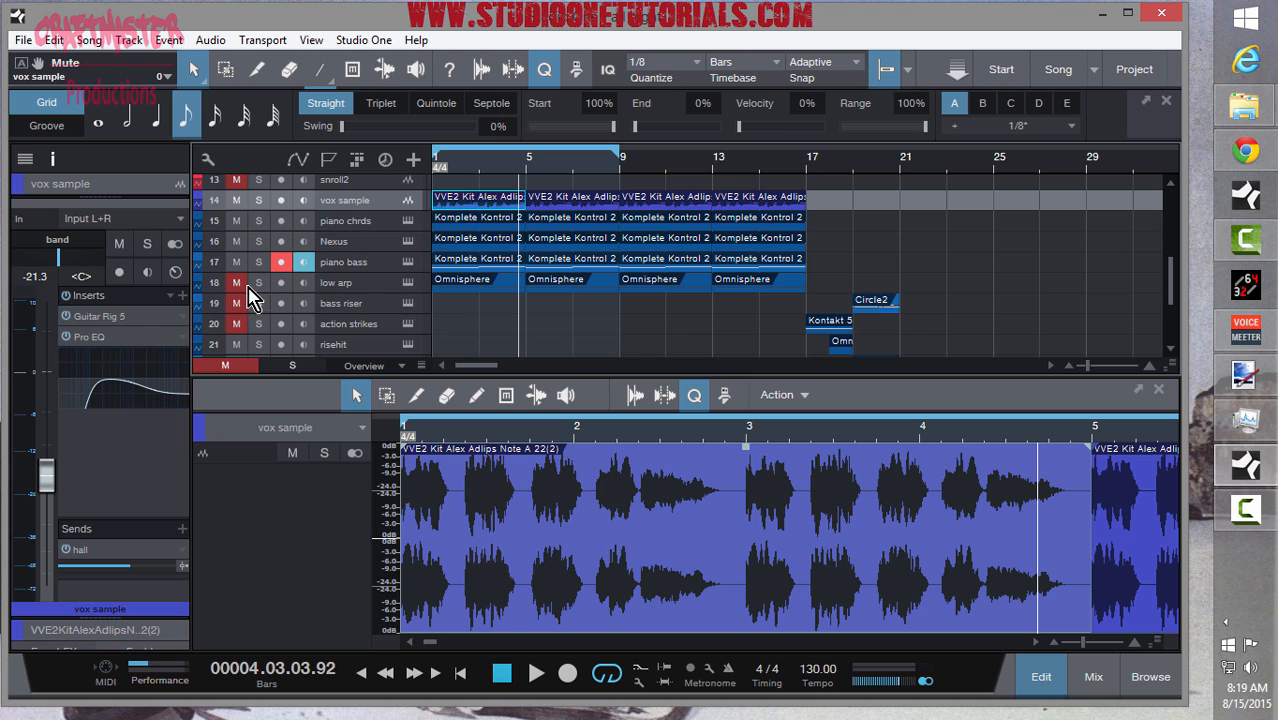
click(430, 285)
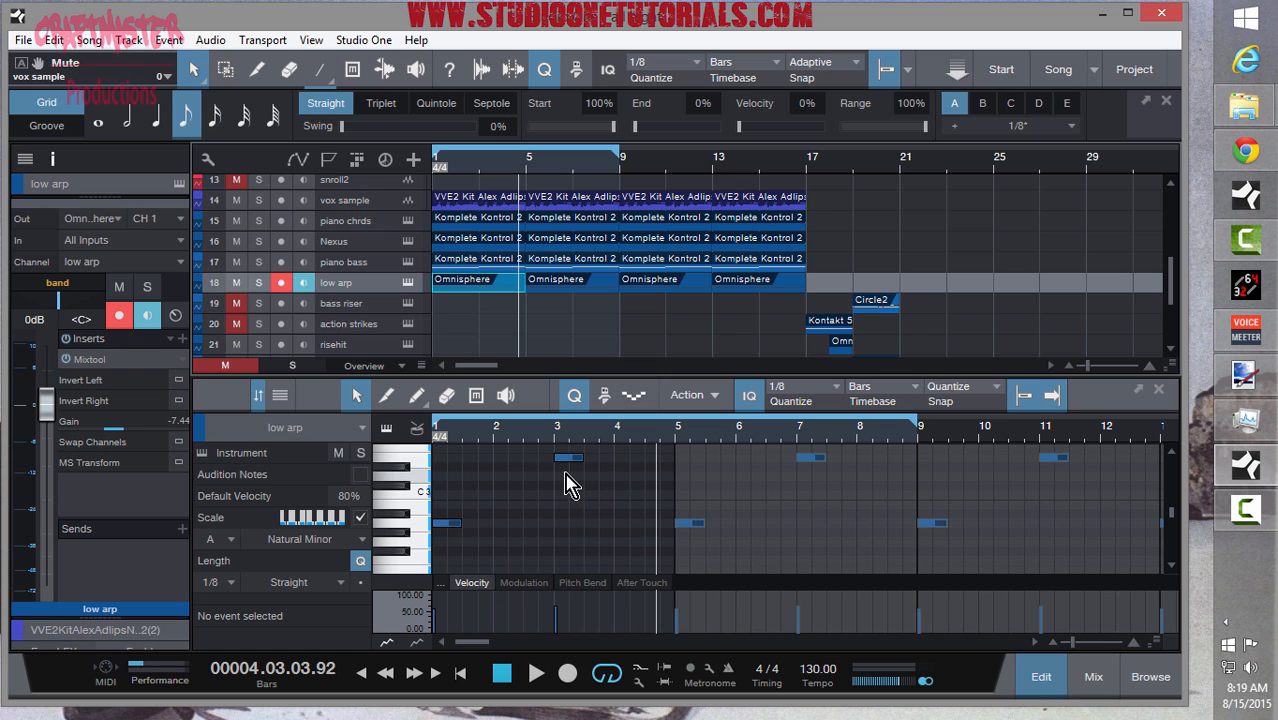
key(comma)
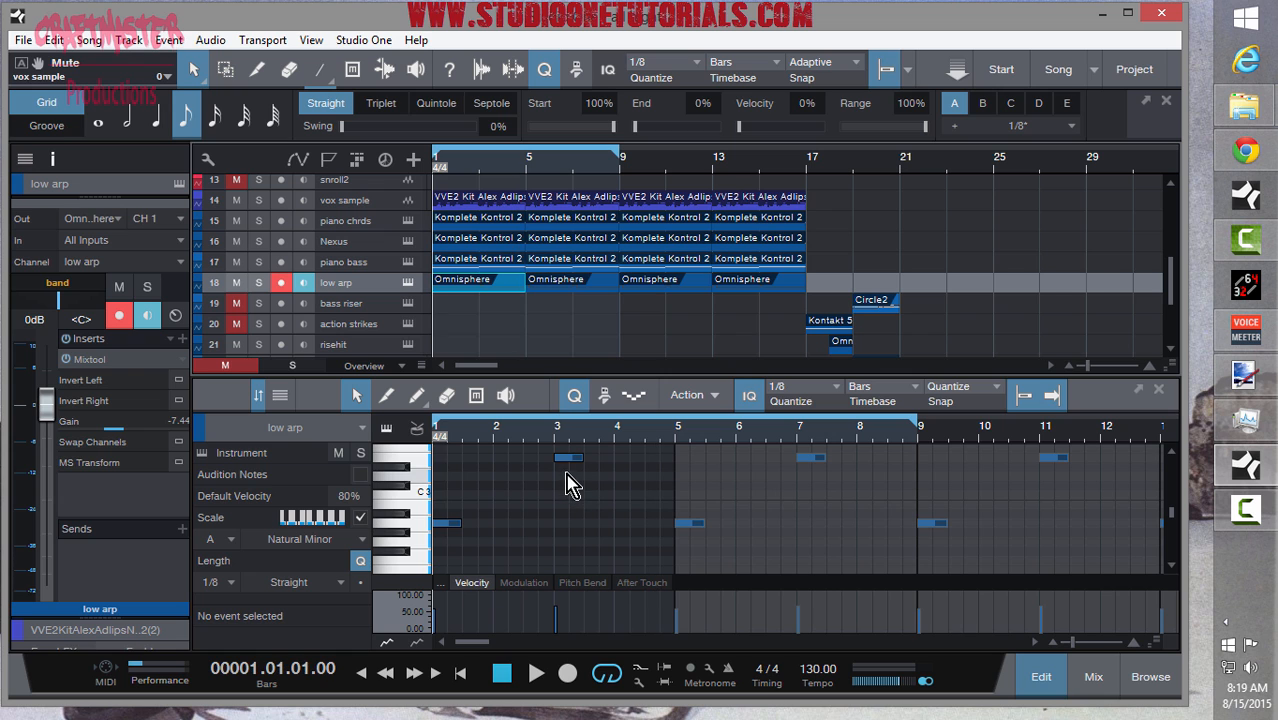
click(409, 283)
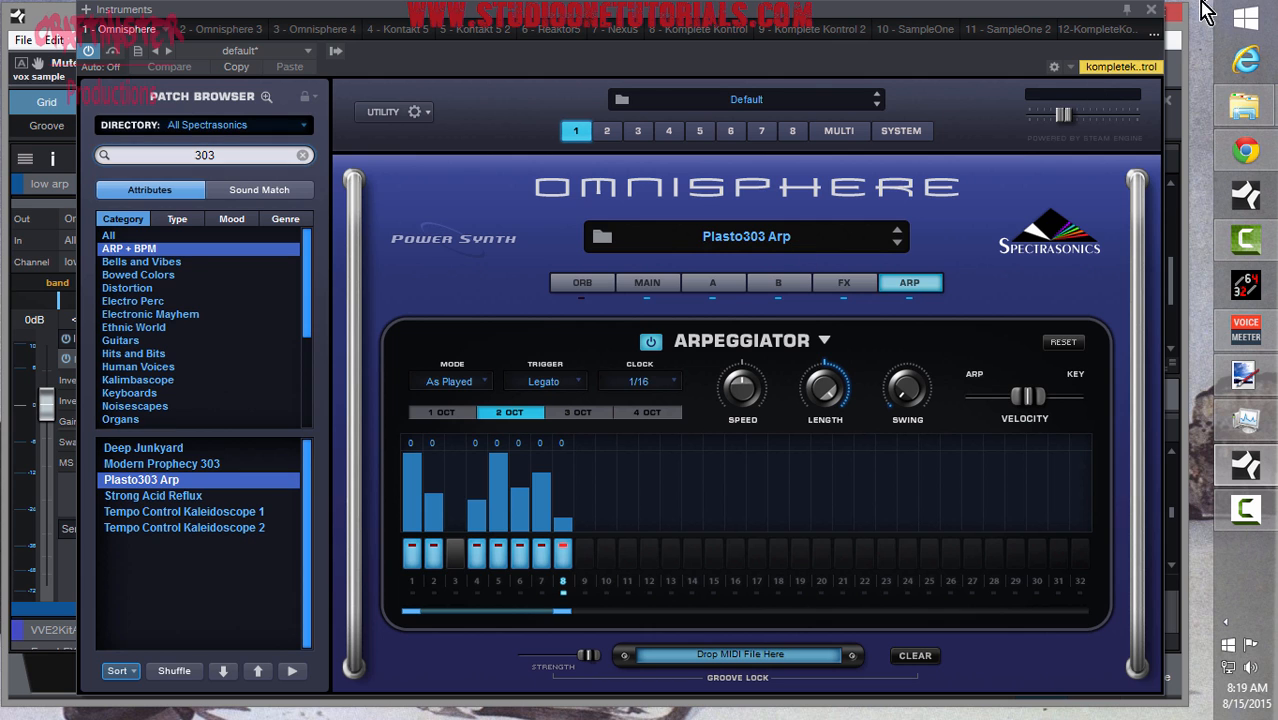
click(1151, 9)
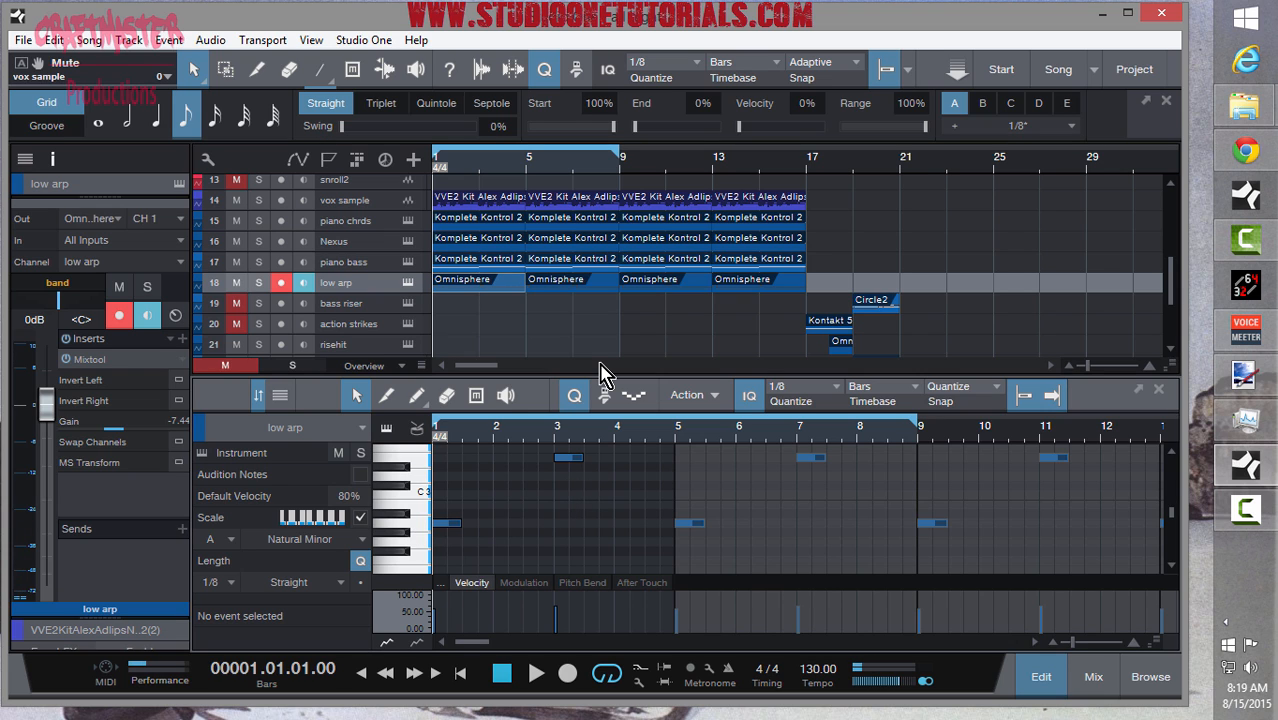
- Play the low arp together with the other melody tracks from bar 1, and stop before bar 9
key(space)
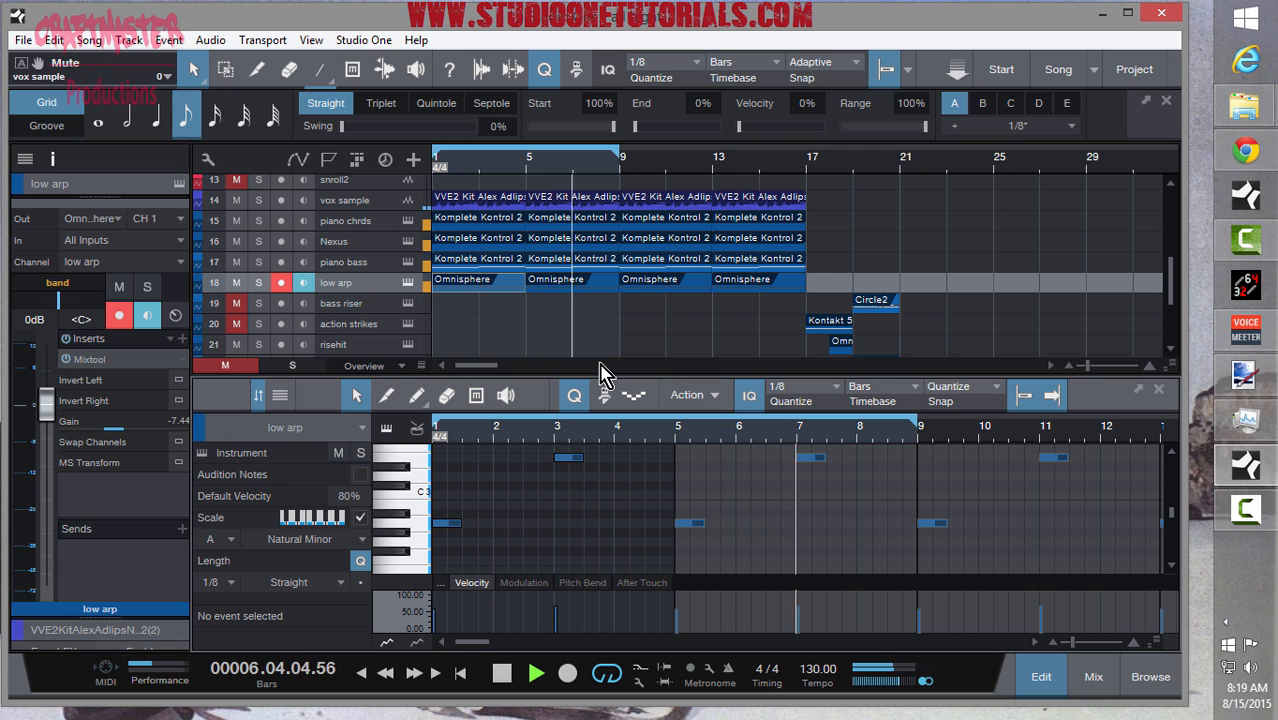
scroll(628, 320, up, 5)
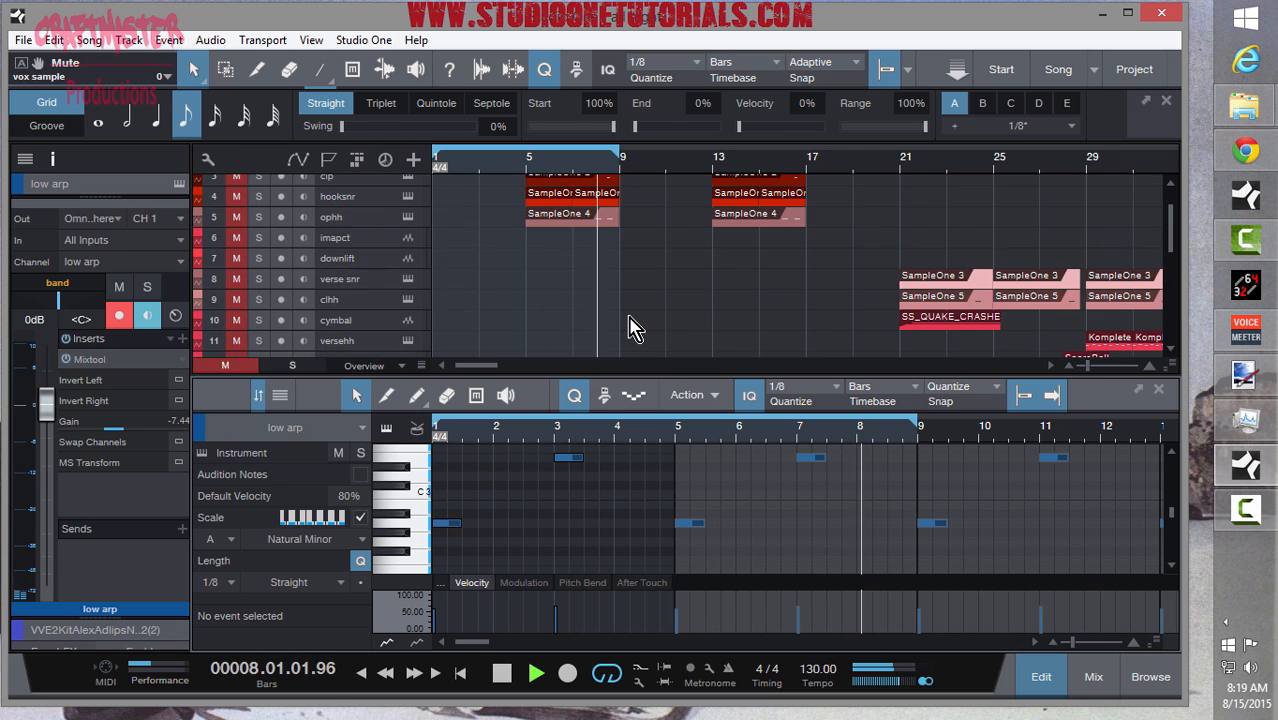
scroll(630, 325, up, 1)
key(space)
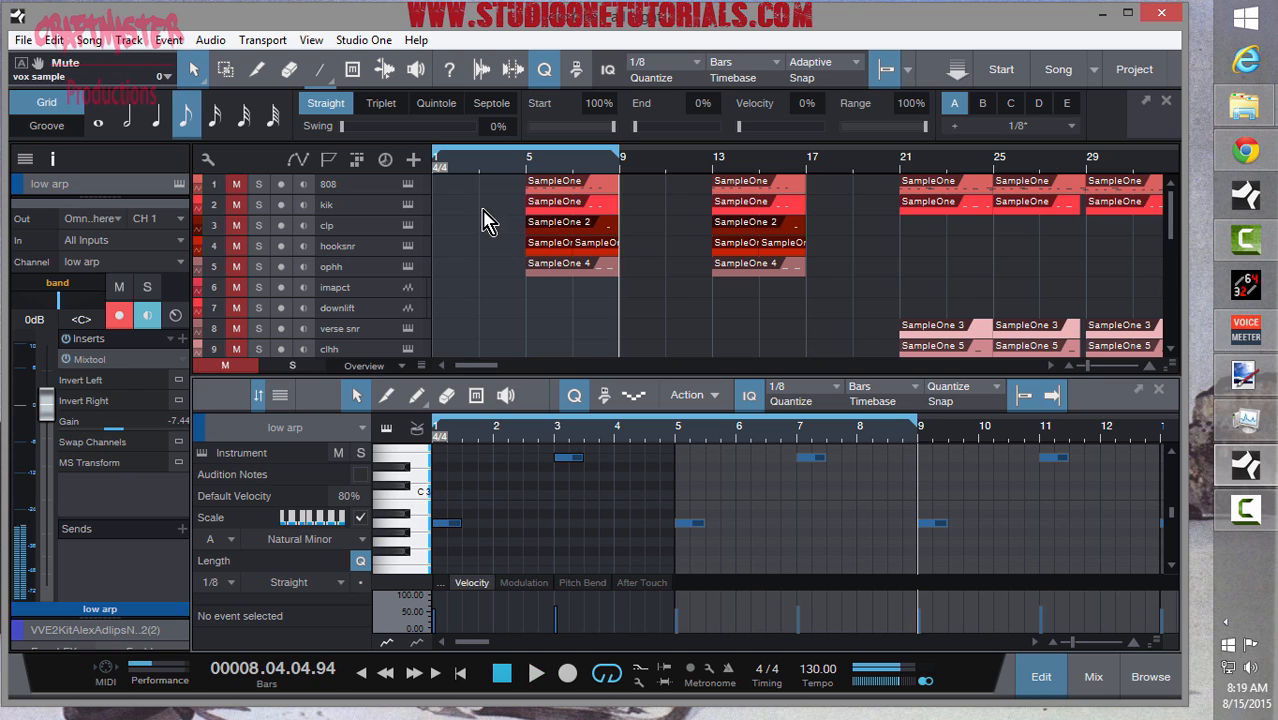
- Set the loop to run from bar 5 to bar 9, and show the soloed kik track's notes in that range
drag(436, 158, 528, 158)
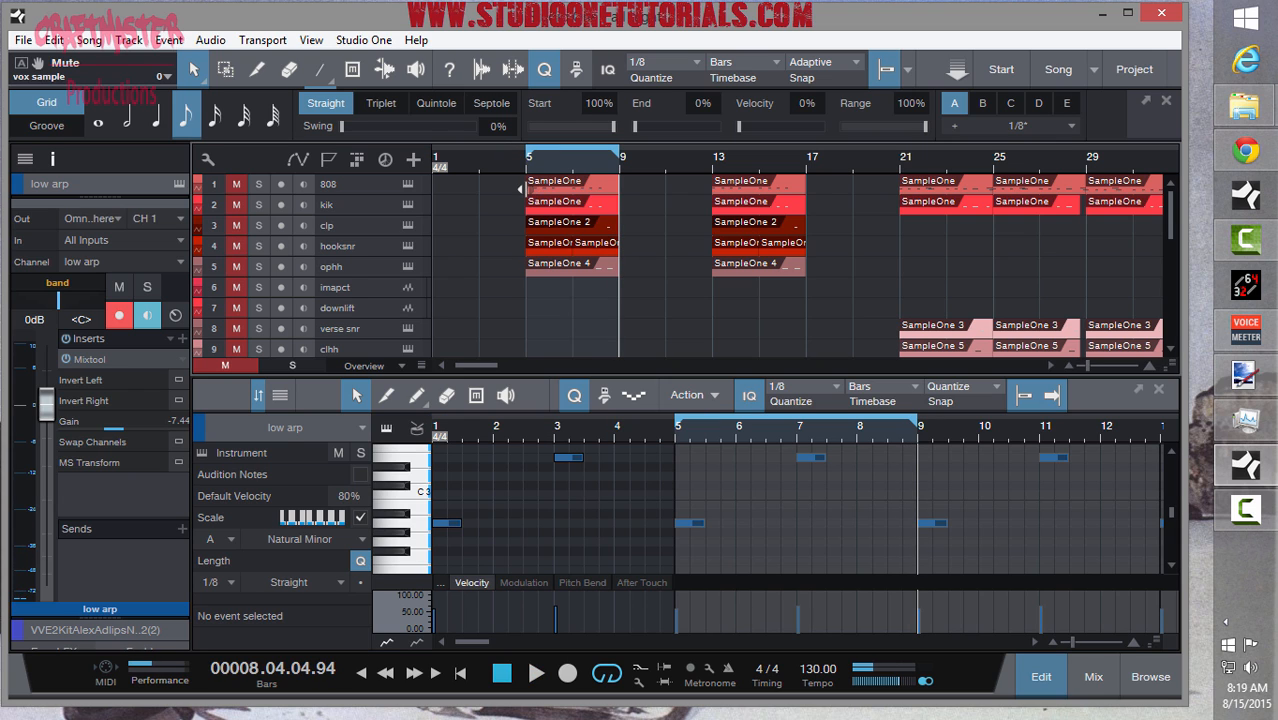
click(525, 167)
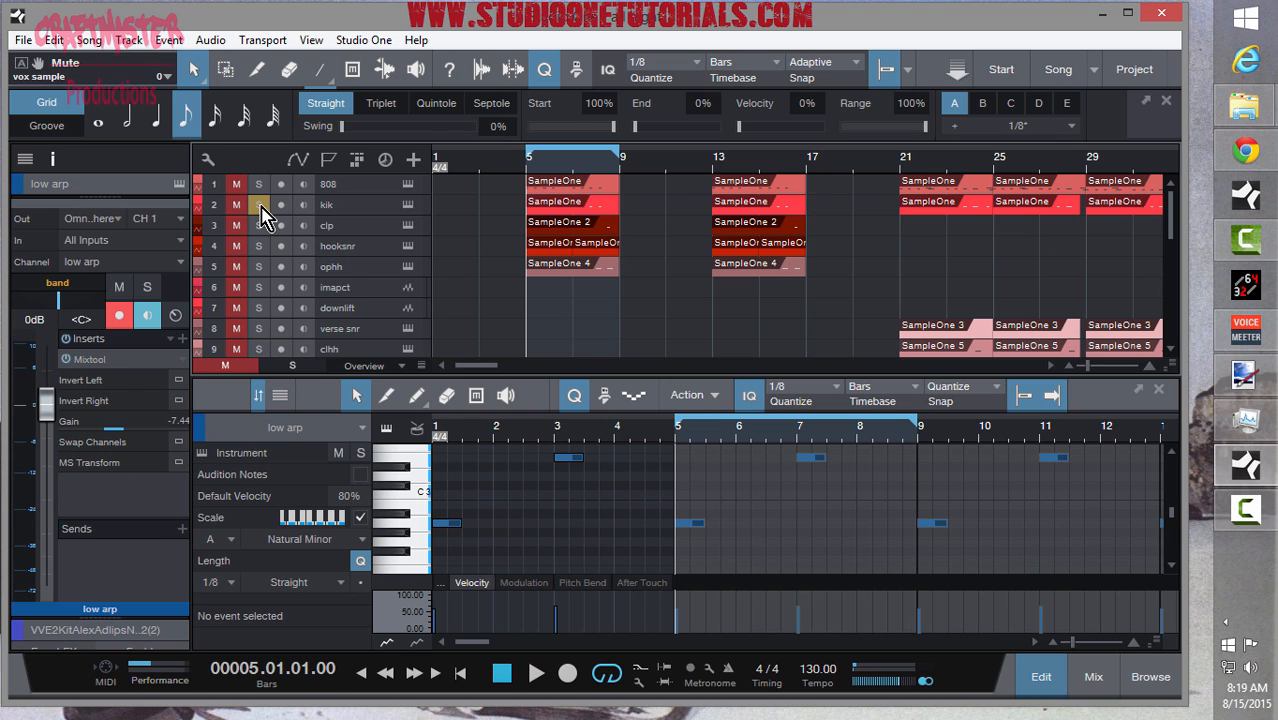
click(258, 204)
click(562, 212)
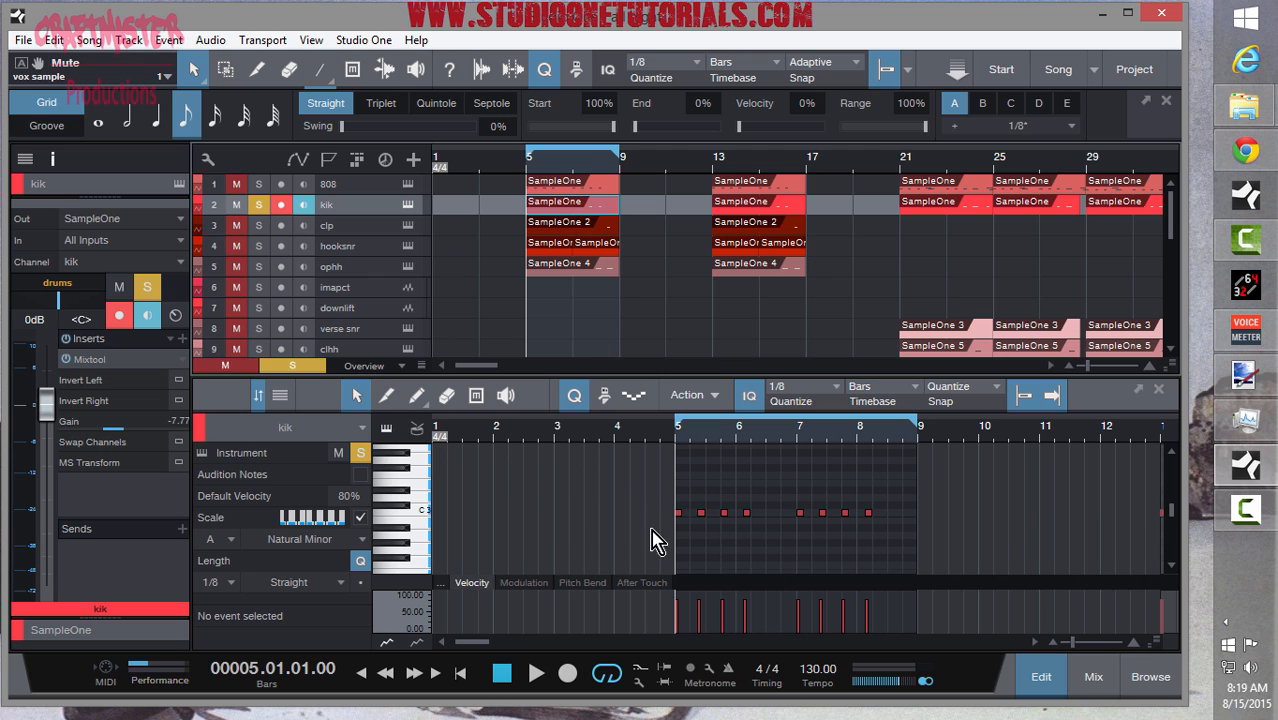
drag(741, 433, 717, 470)
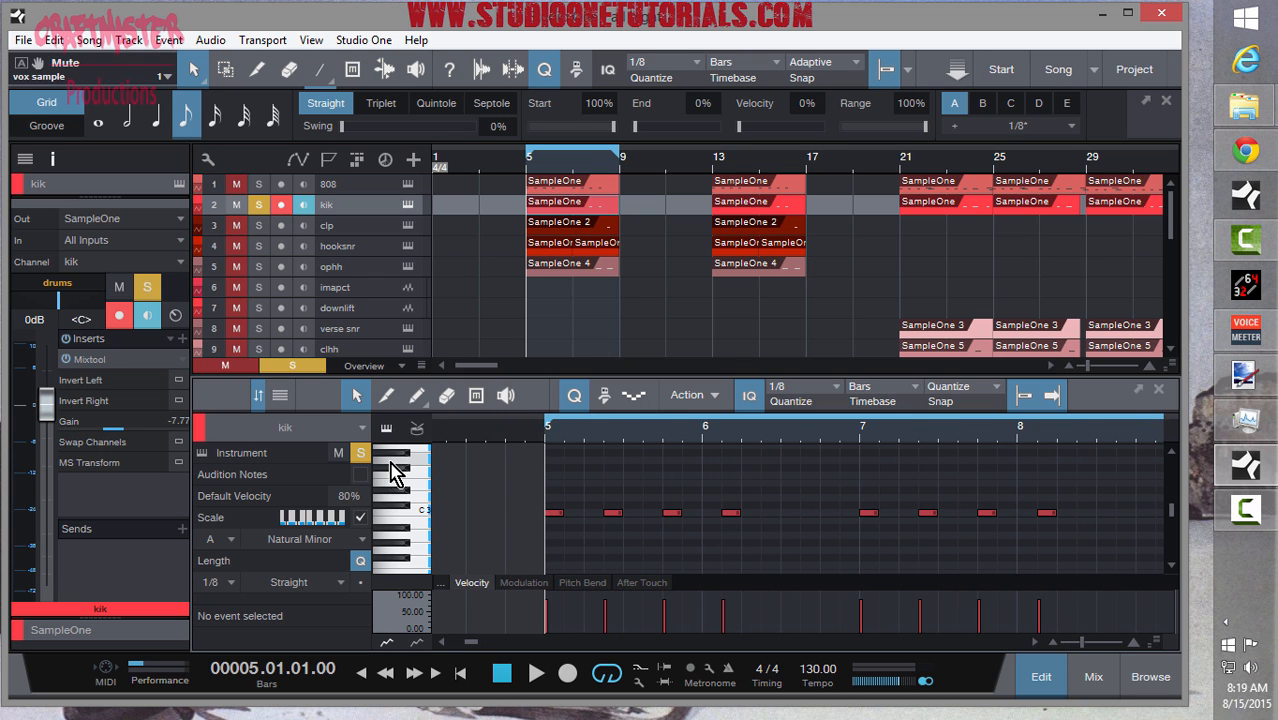
- Turn off the kik track's solo and play it with the melody from bar 5, leaving clp unsoloed
click(257, 206)
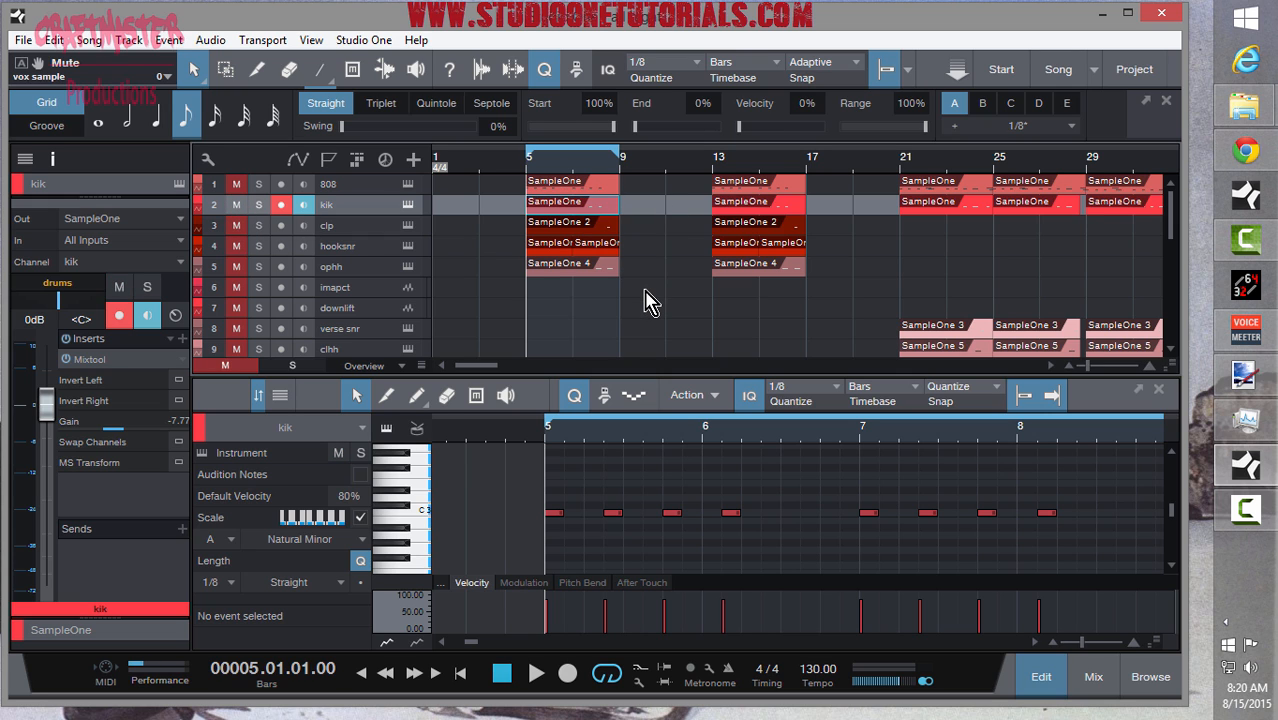
key(space)
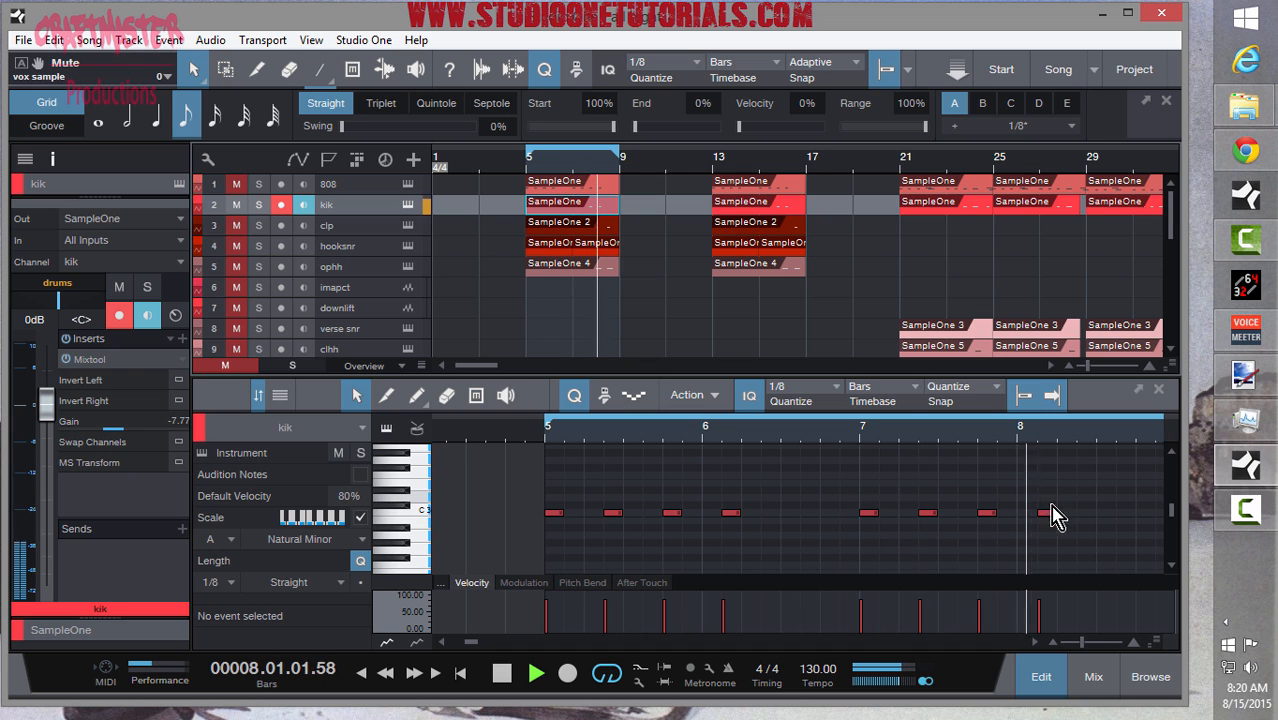
key(space)
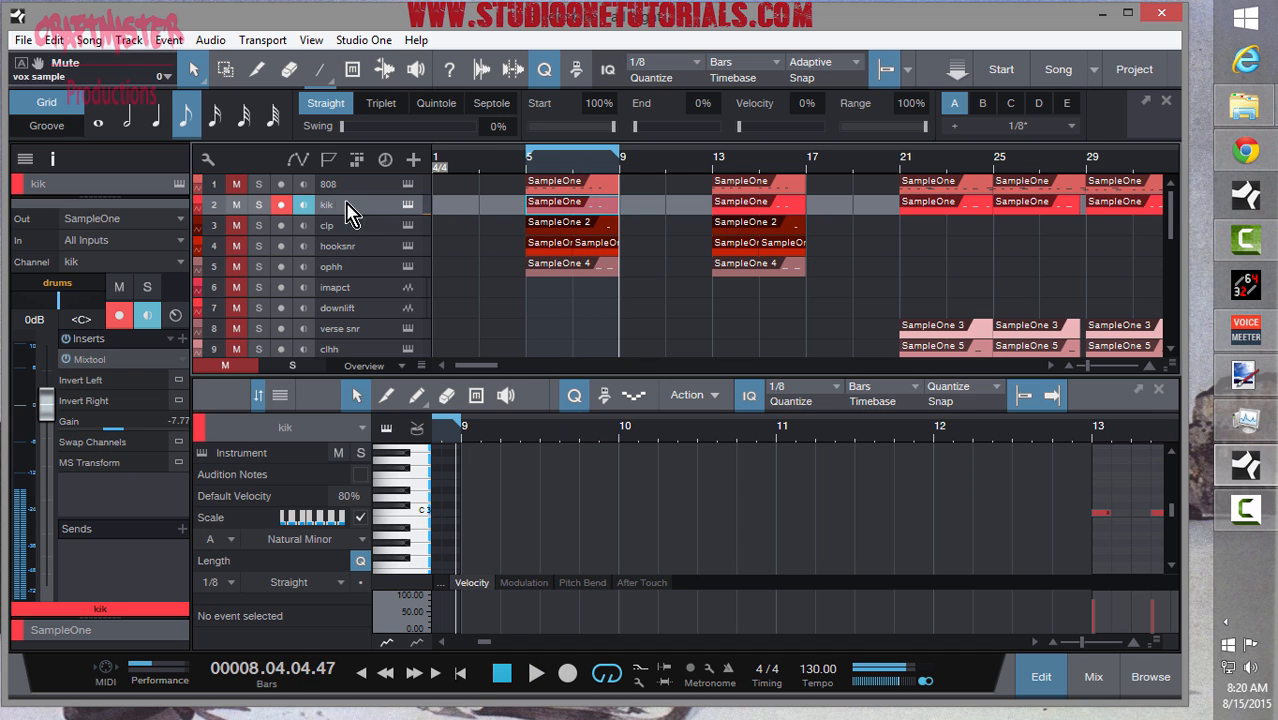
click(258, 225)
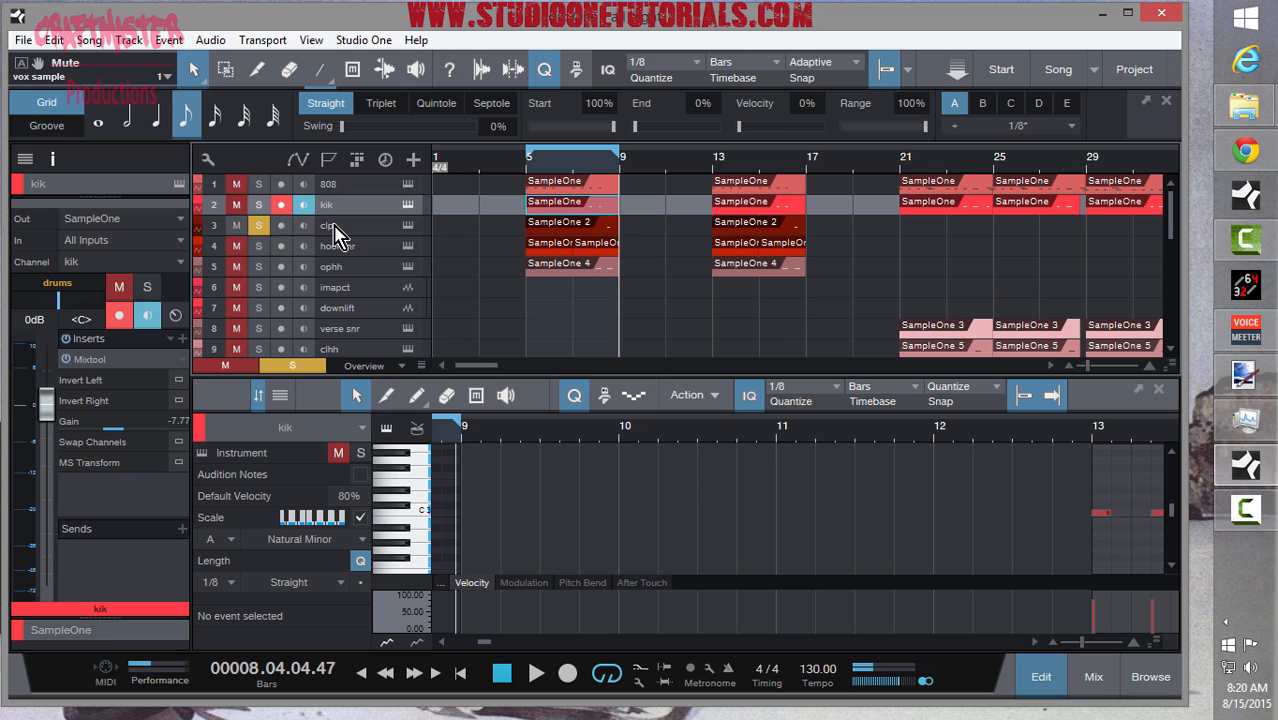
click(258, 225)
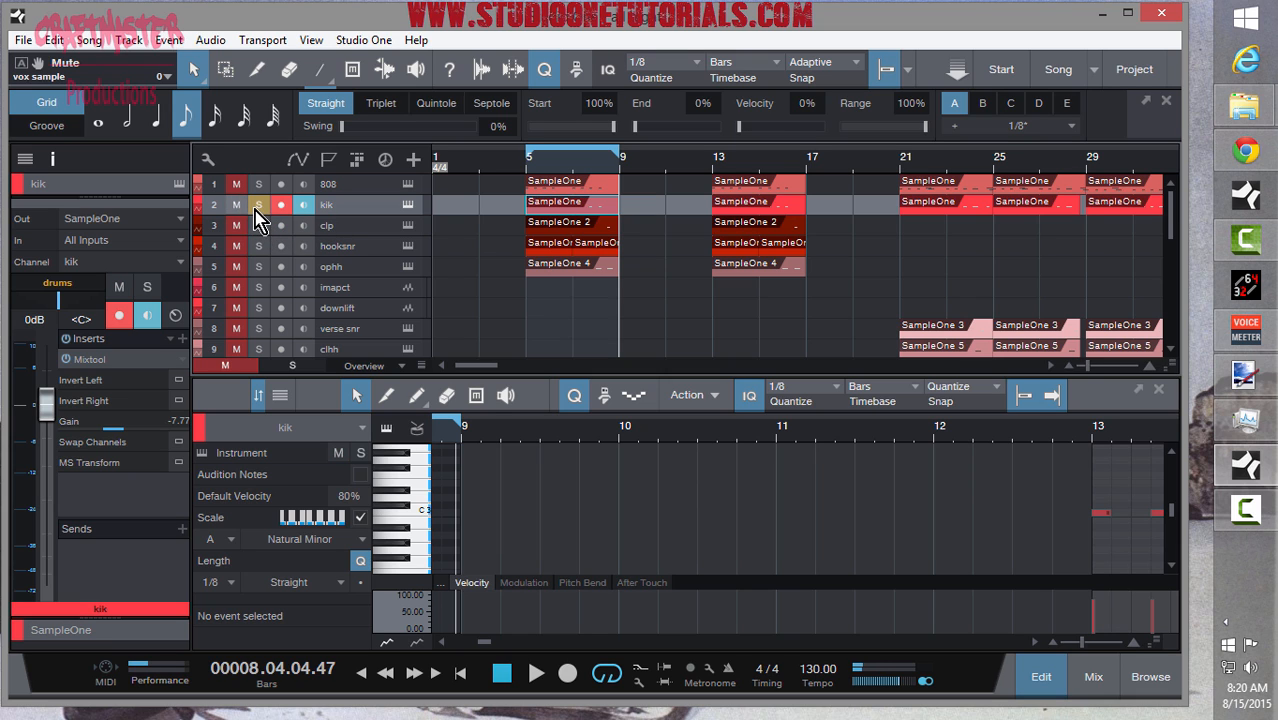
click(530, 172)
key(space)
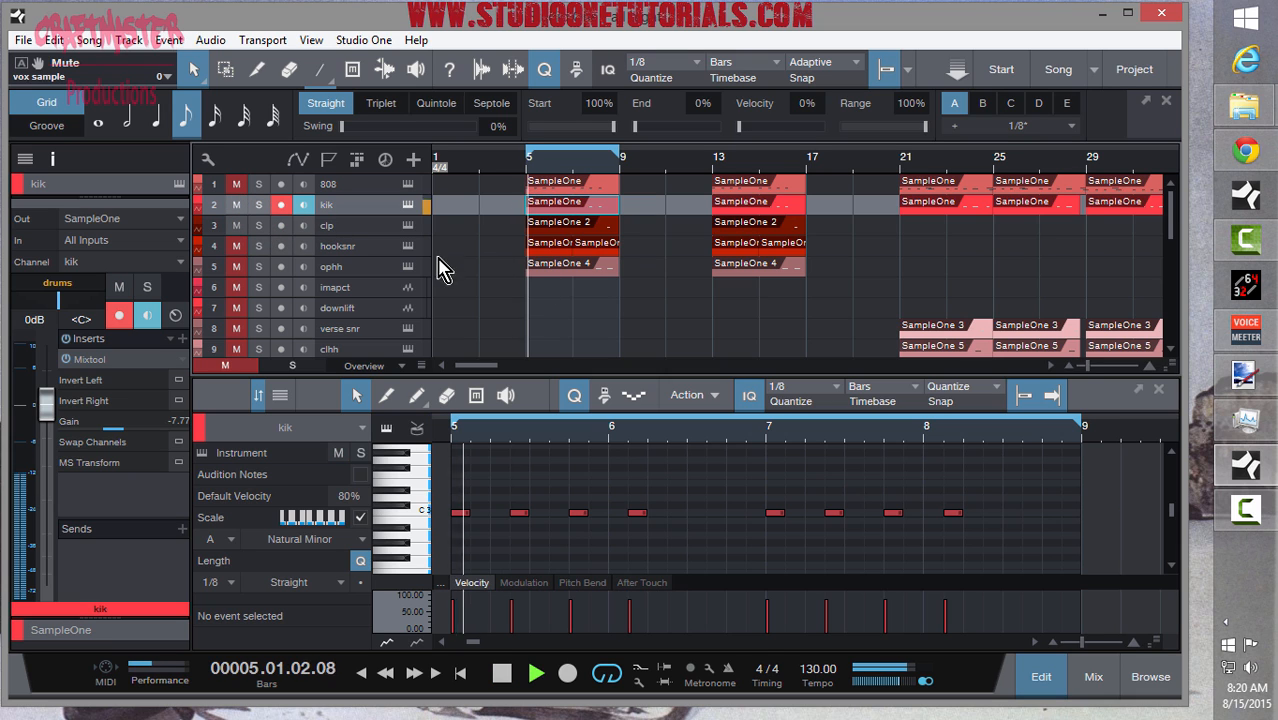
- Show the clp track's notes and view the Large Church settings of its RC 48 reverb insert
click(384, 228)
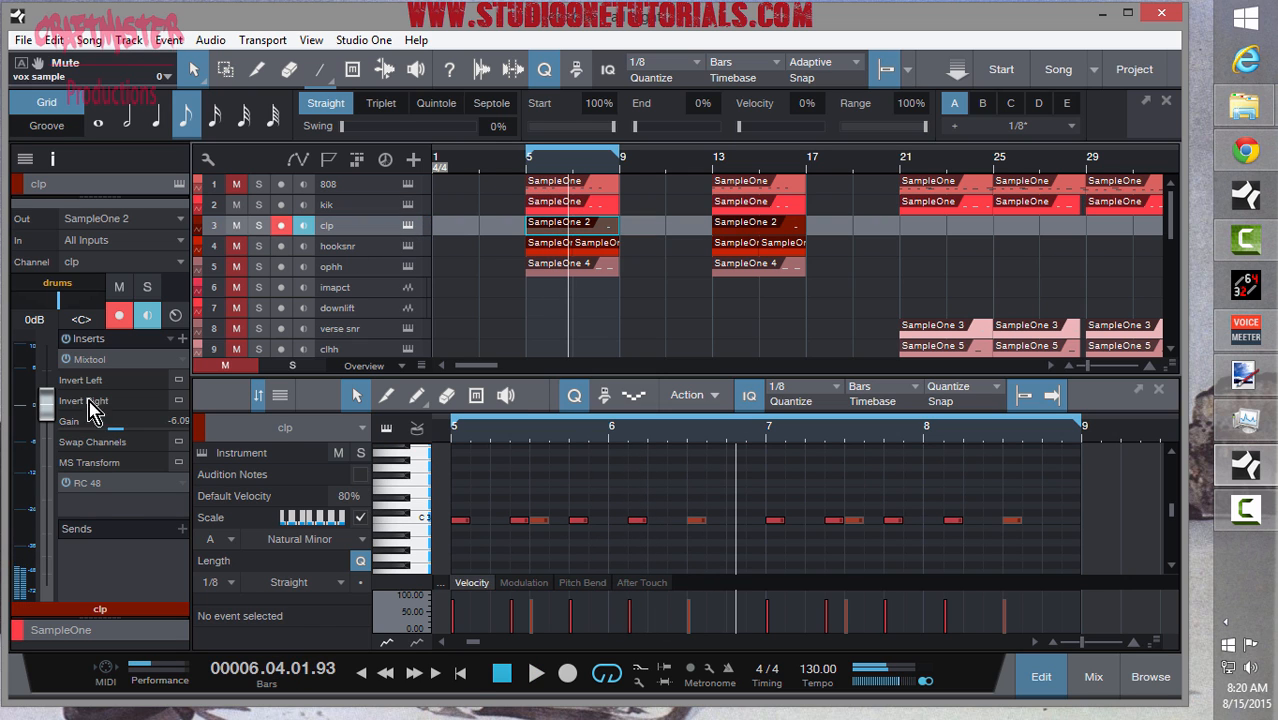
double_click(88, 483)
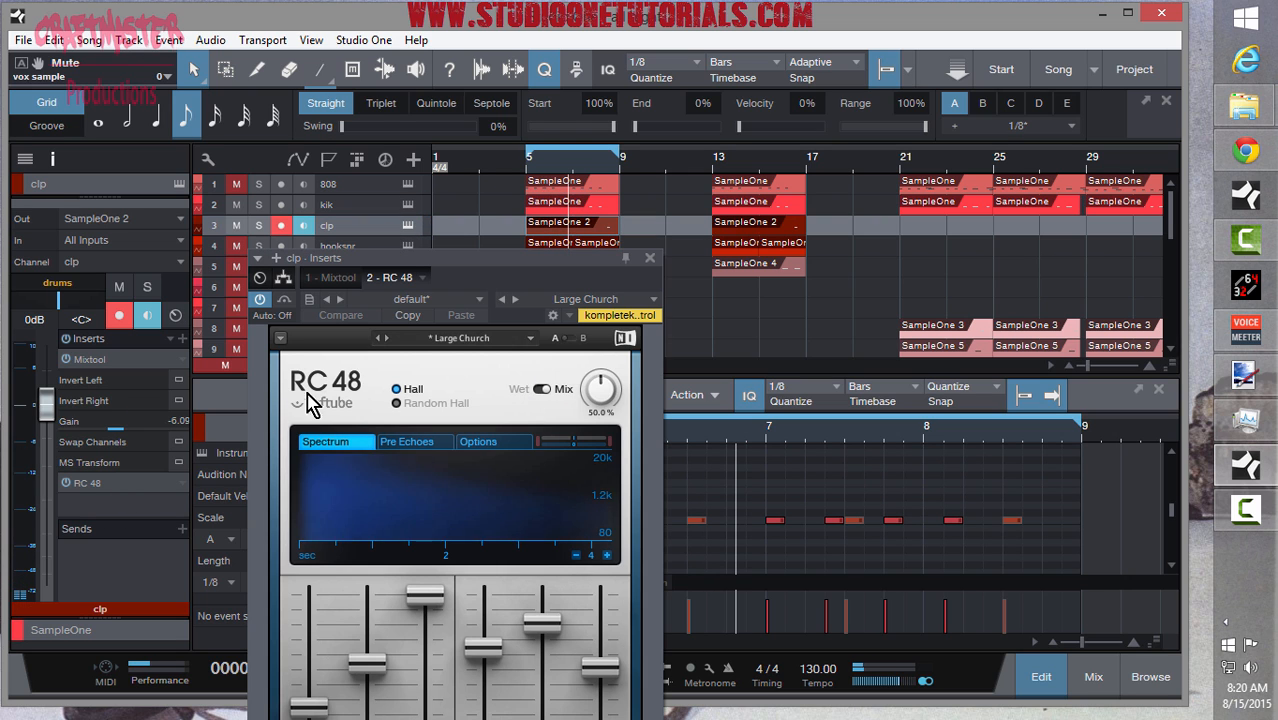
drag(539, 257, 526, 75)
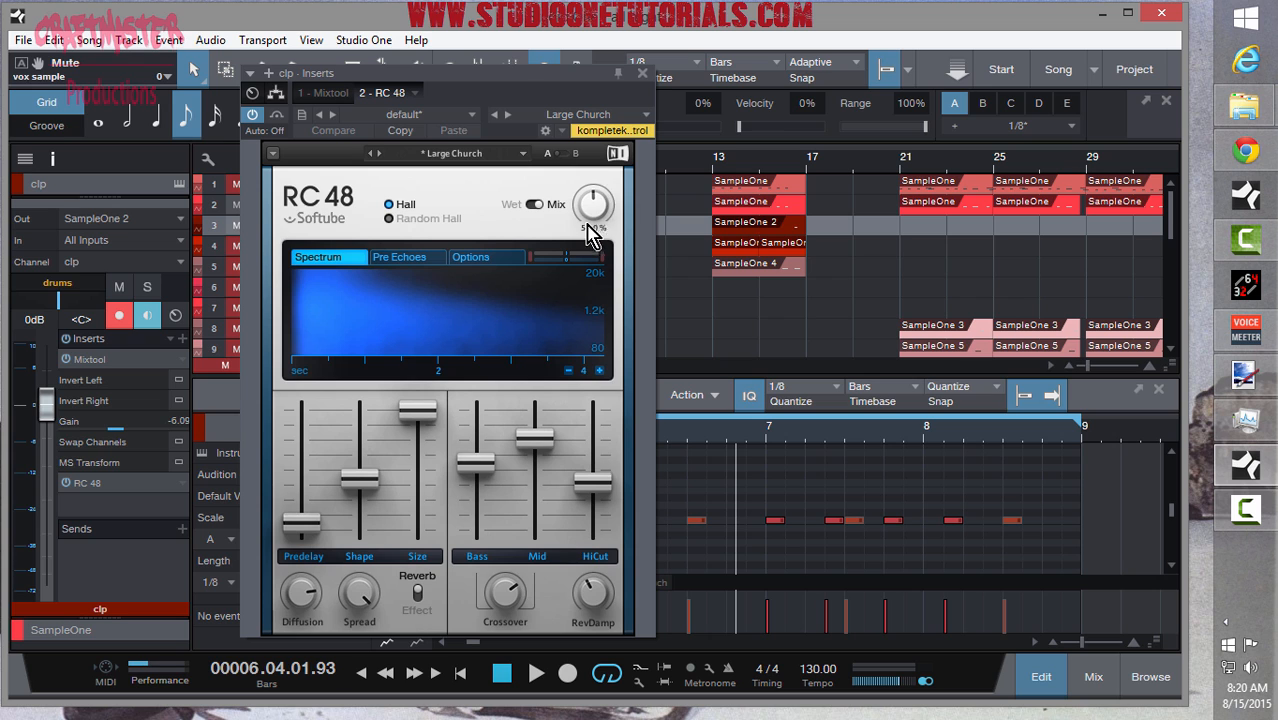
click(641, 74)
- Play the looped section from bar 5 to hear the clp track with the kick and melody
click(530, 165)
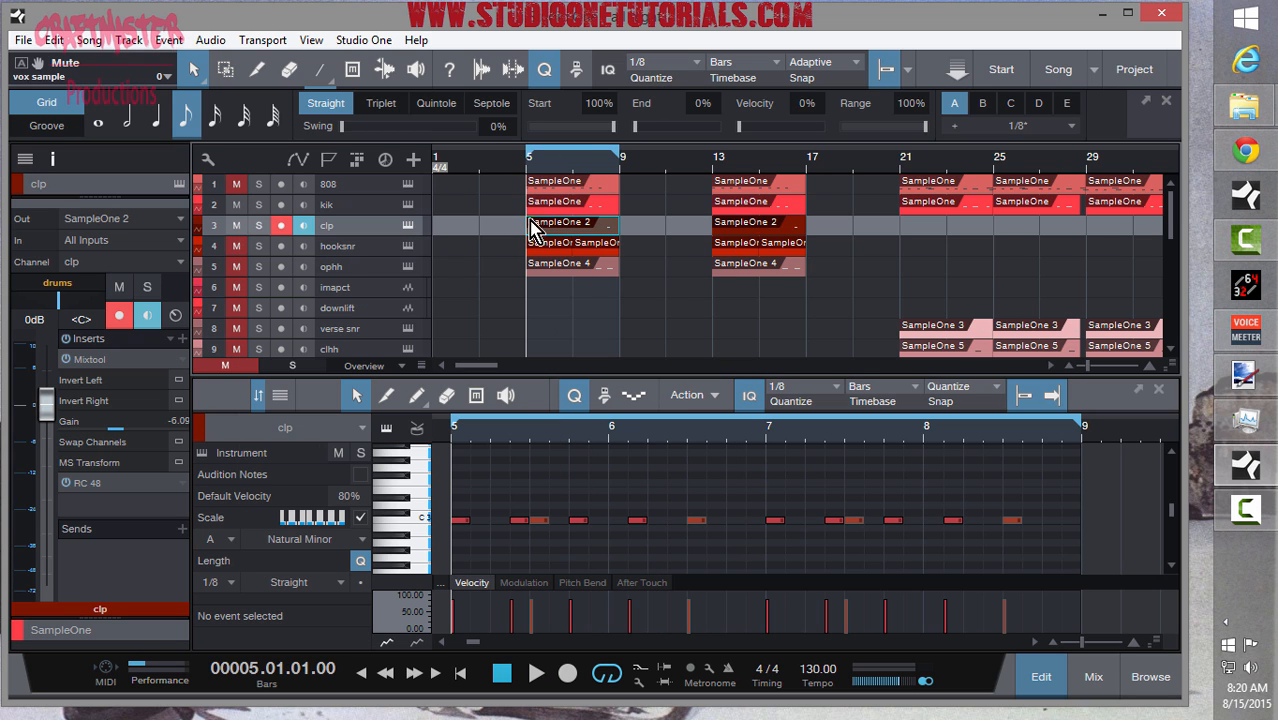
key(space)
scroll(527, 195, up, 3)
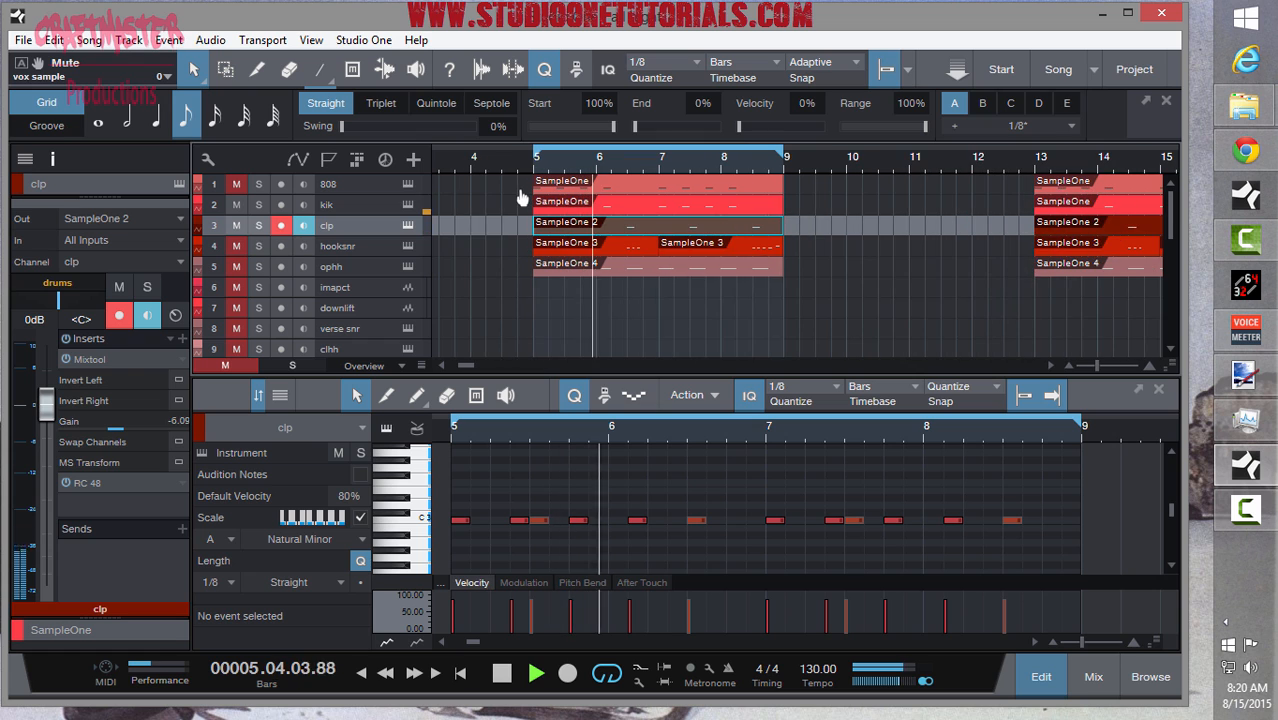
scroll(525, 195, down, 1)
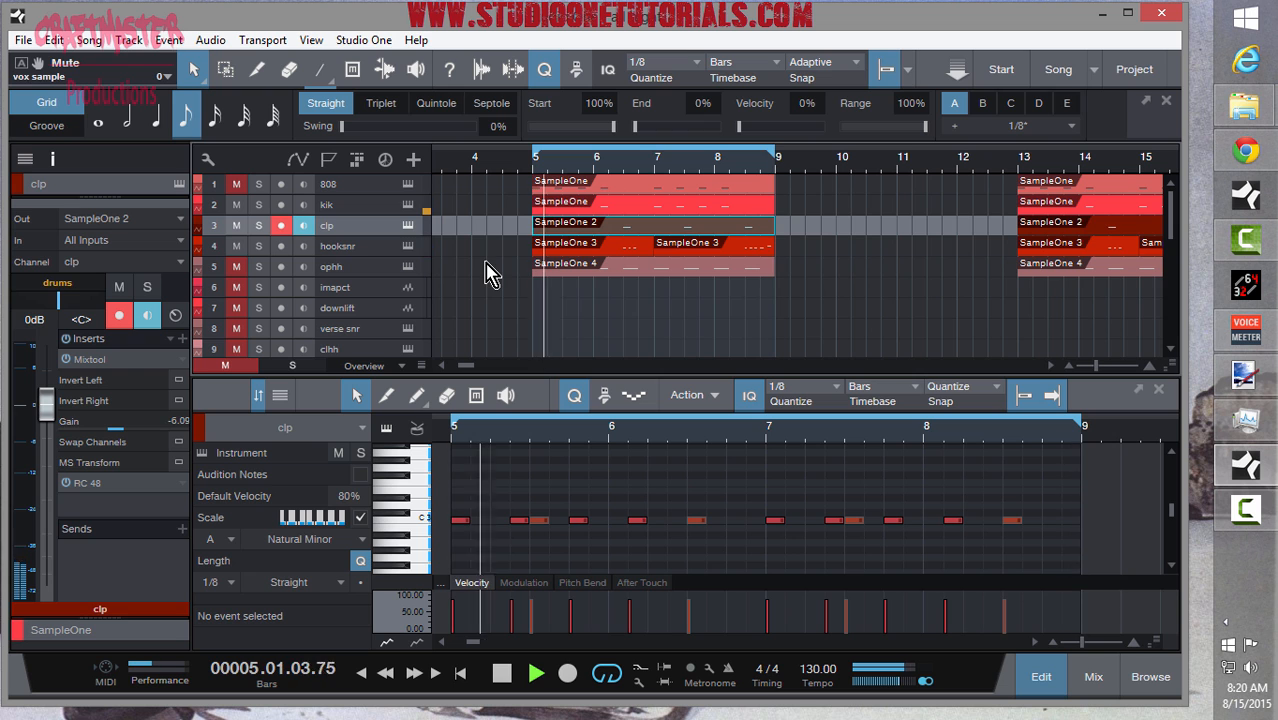
- Show the hooksnr notes of both clips between bars 5 and 9, stopping playback before opening the second clip
click(630, 249)
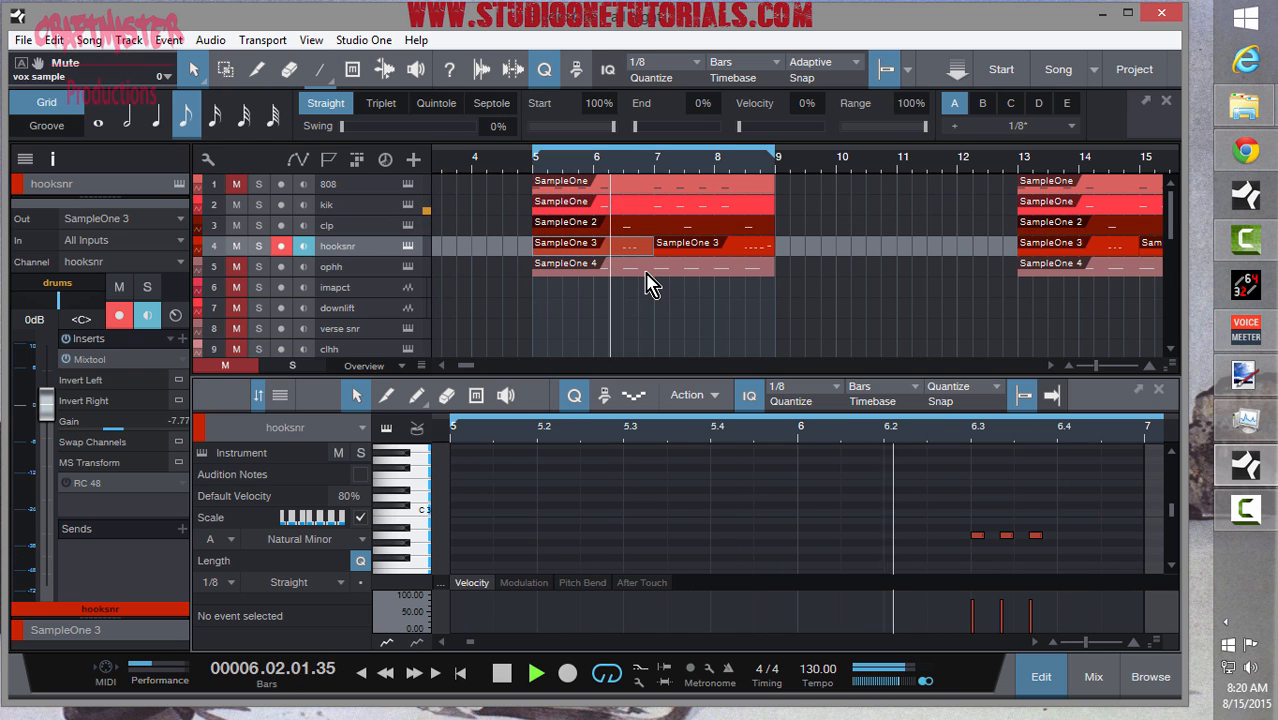
drag(720, 440, 680, 405)
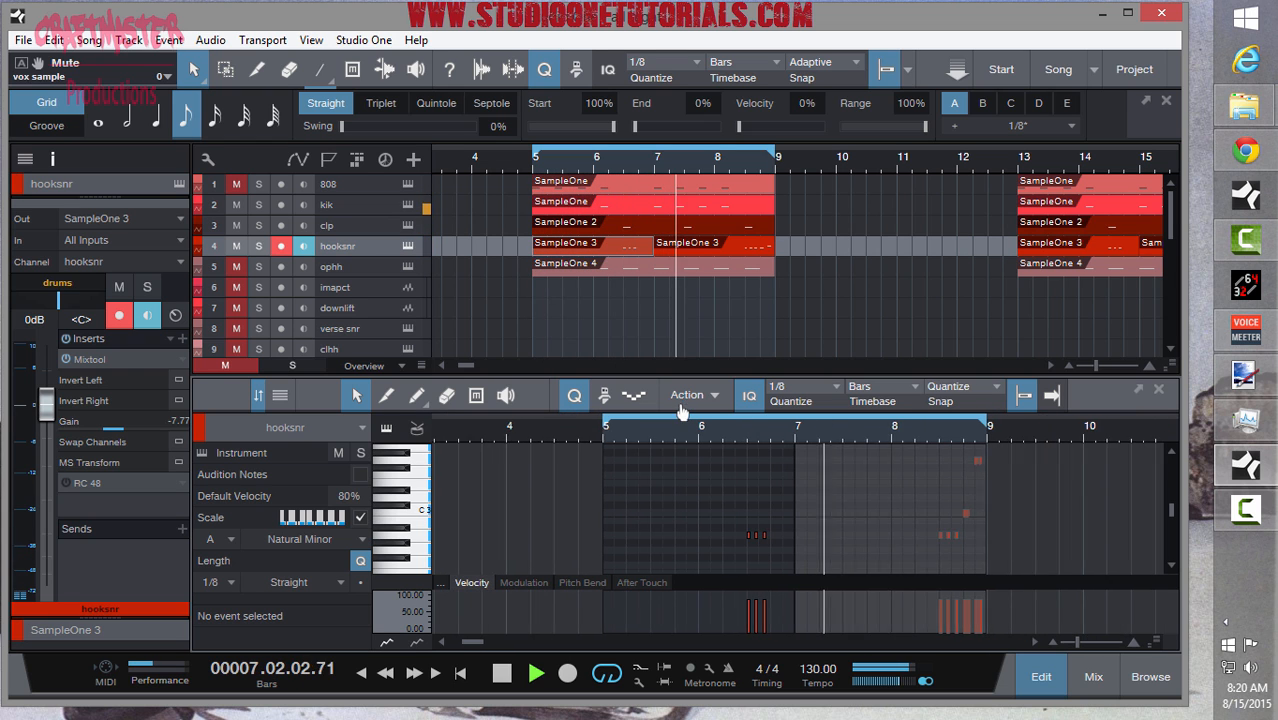
drag(1001, 451, 1097, 510)
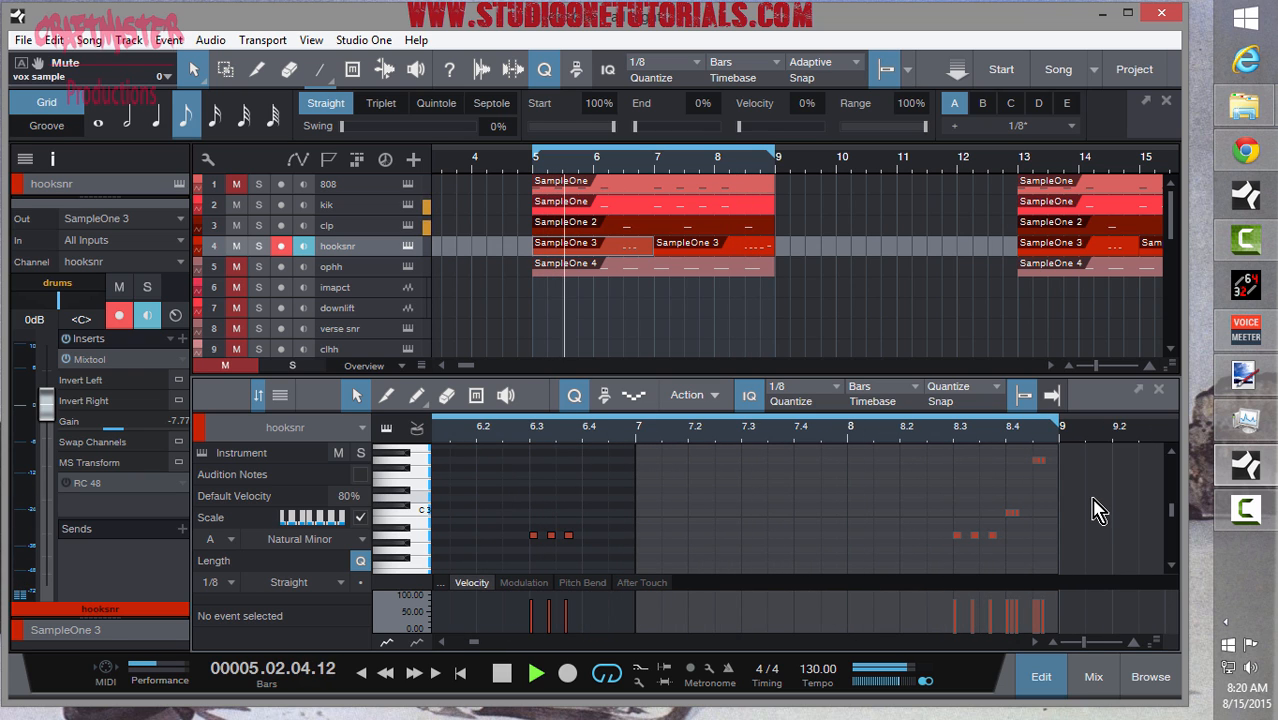
key(space)
click(729, 253)
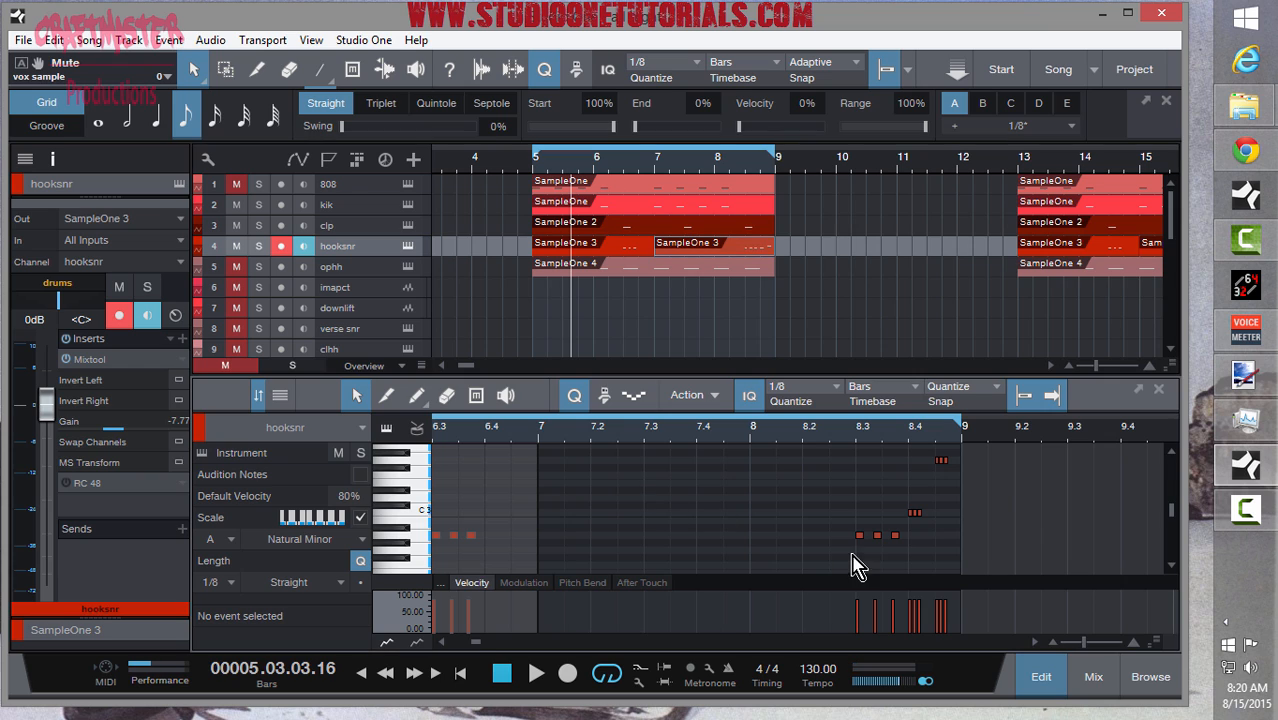
- Highlight the A 2 and C 3 notes of the hooksnr roll and place the playhead at 8.3
drag(540, 510, 937, 568)
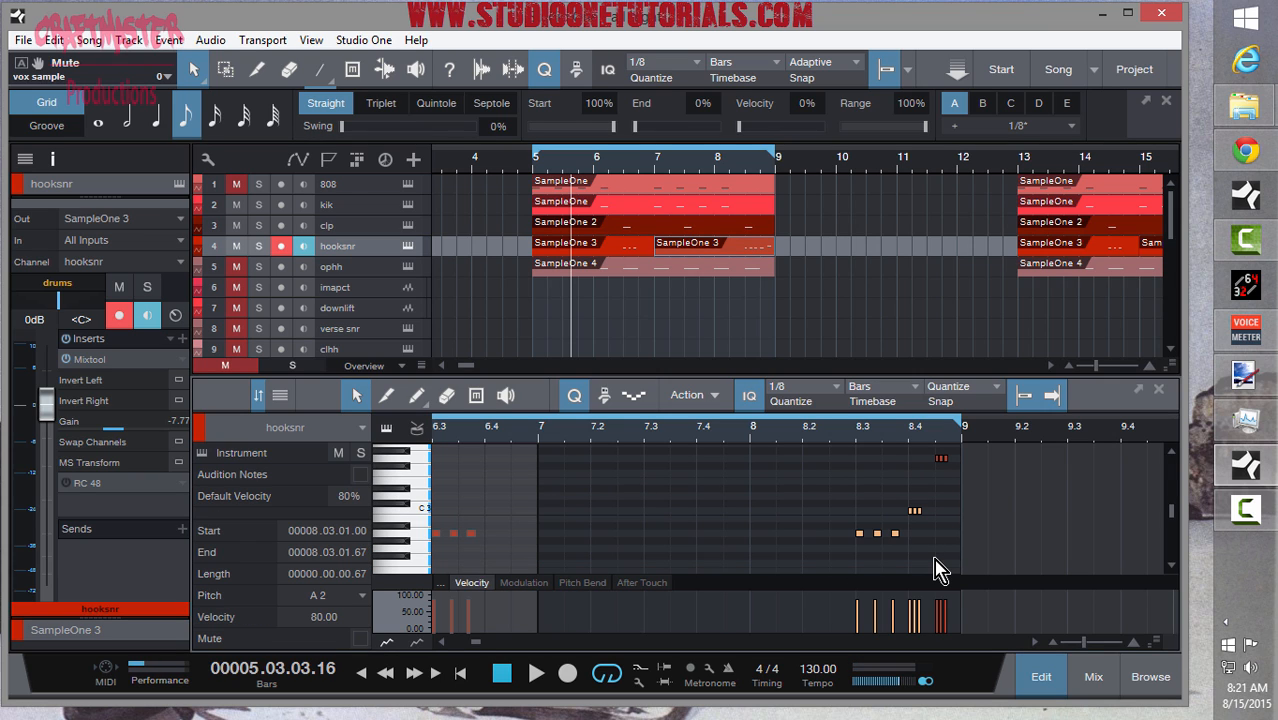
click(864, 432)
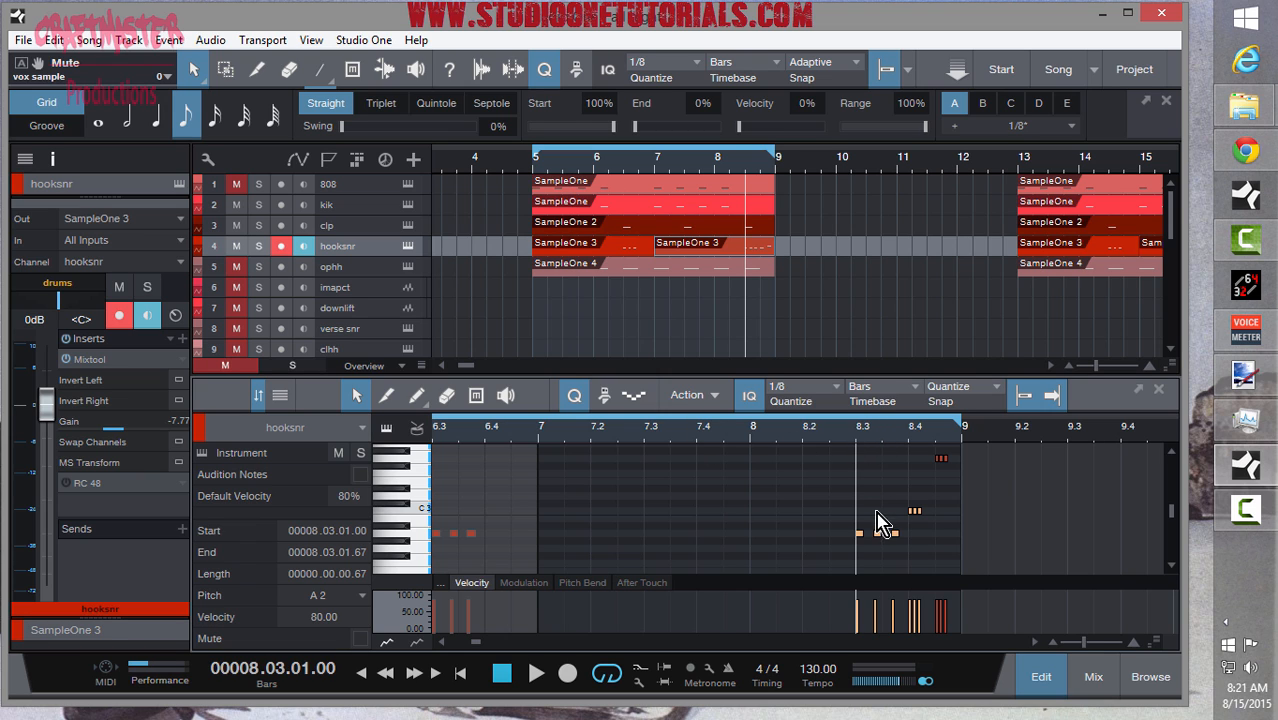
click(838, 447)
scroll(873, 454, up, 2)
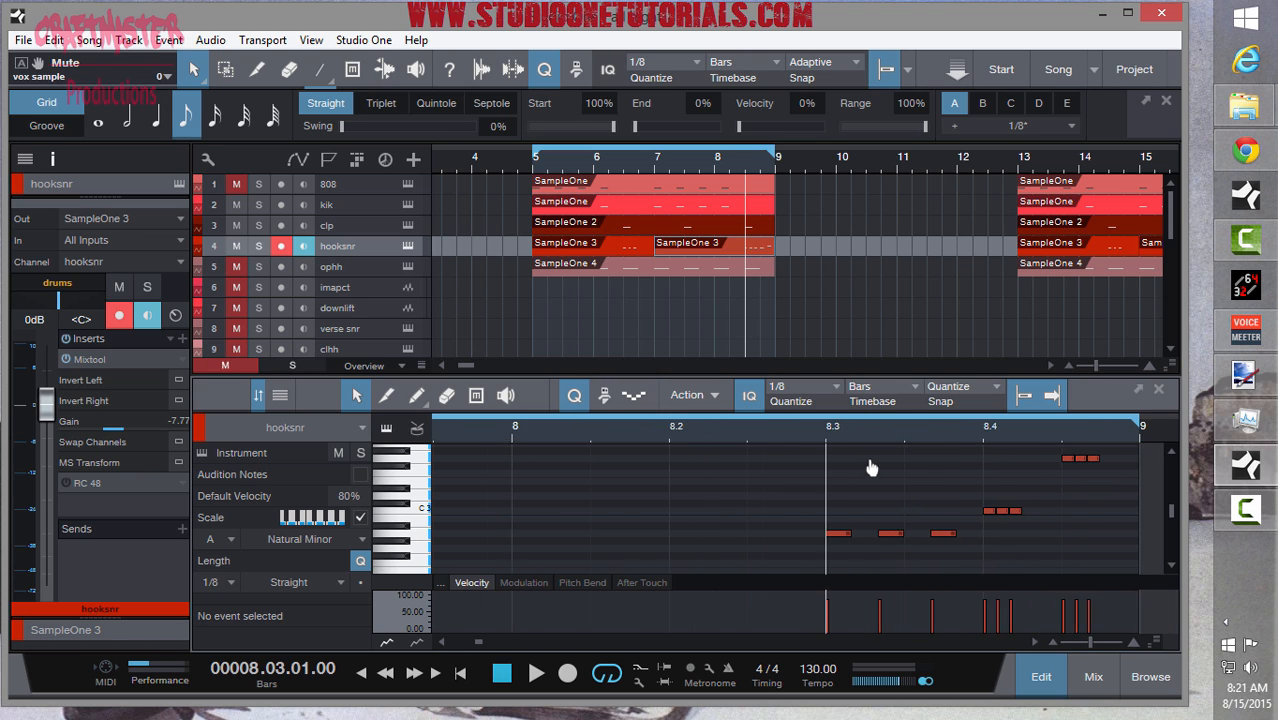
- Try quantizing the roll's three G 3 notes to 1/16, and undo the quantize
drag(976, 507, 1006, 451)
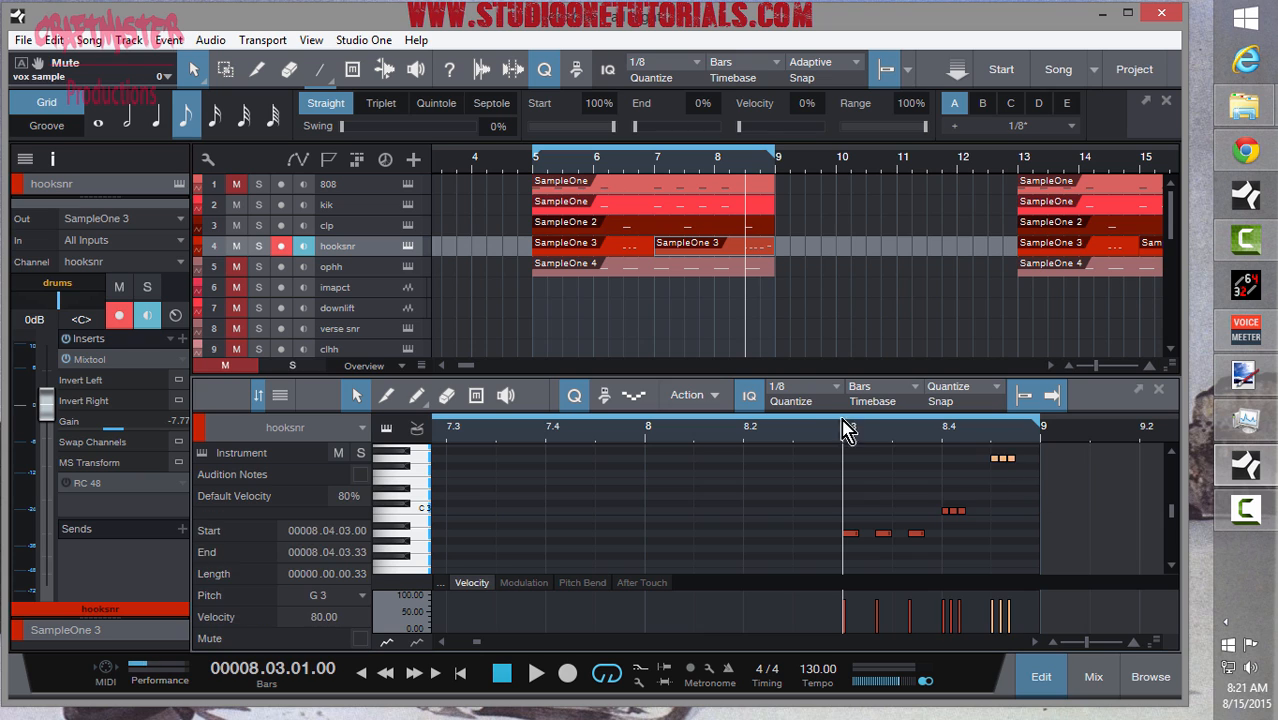
click(800, 390)
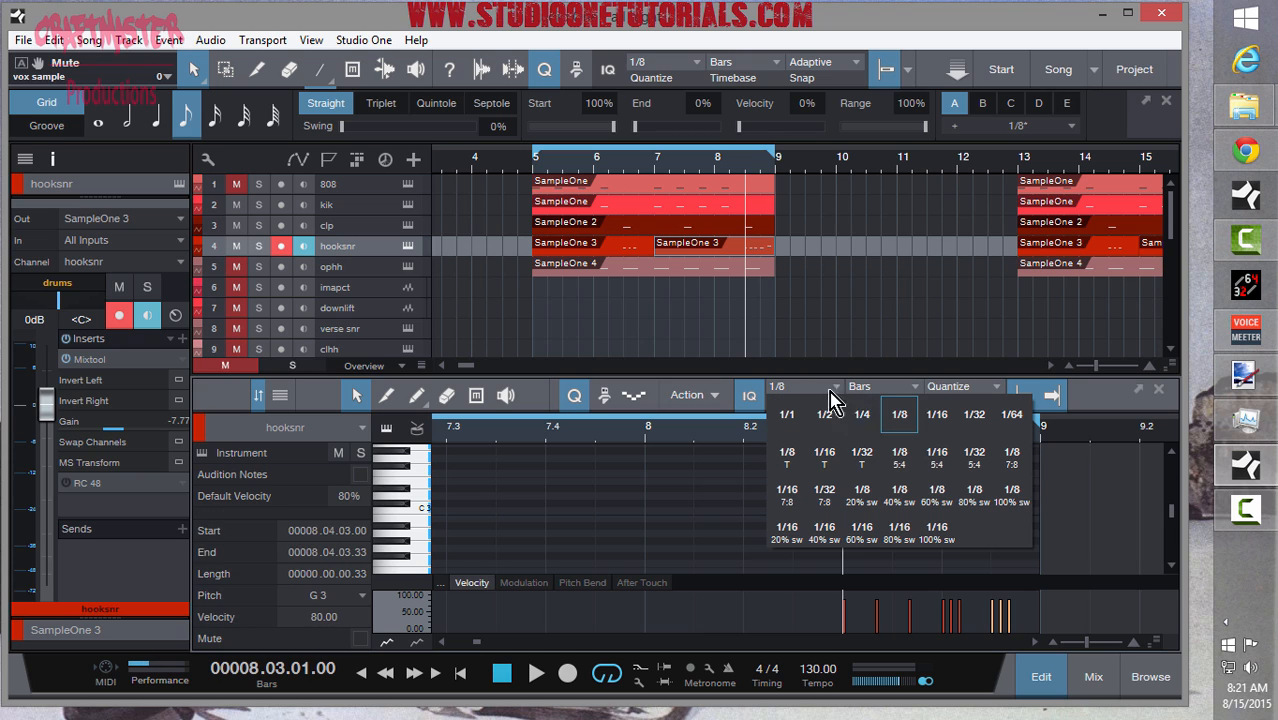
click(937, 414)
key(q)
key(ctrl+z)
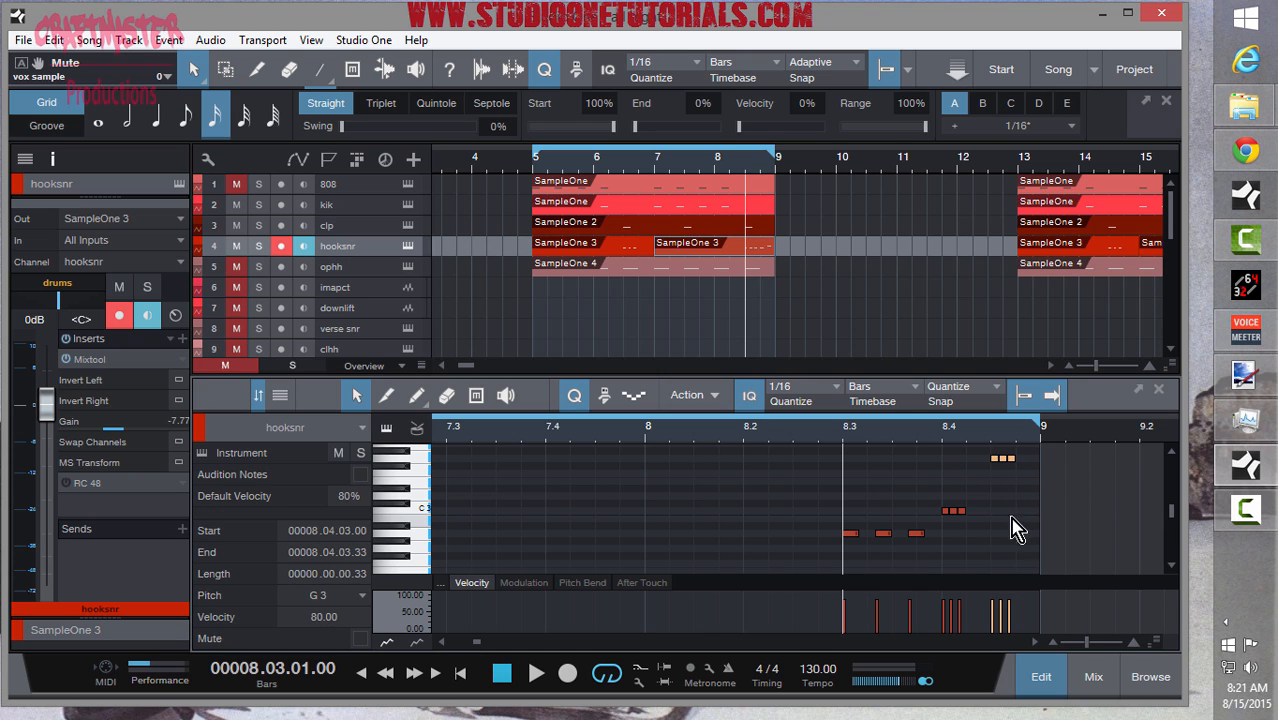
- Select the roll's C 3 and G 3 notes, set the quantize value to 1/32 triplet, and view the Split at Grid function
click(1000, 515)
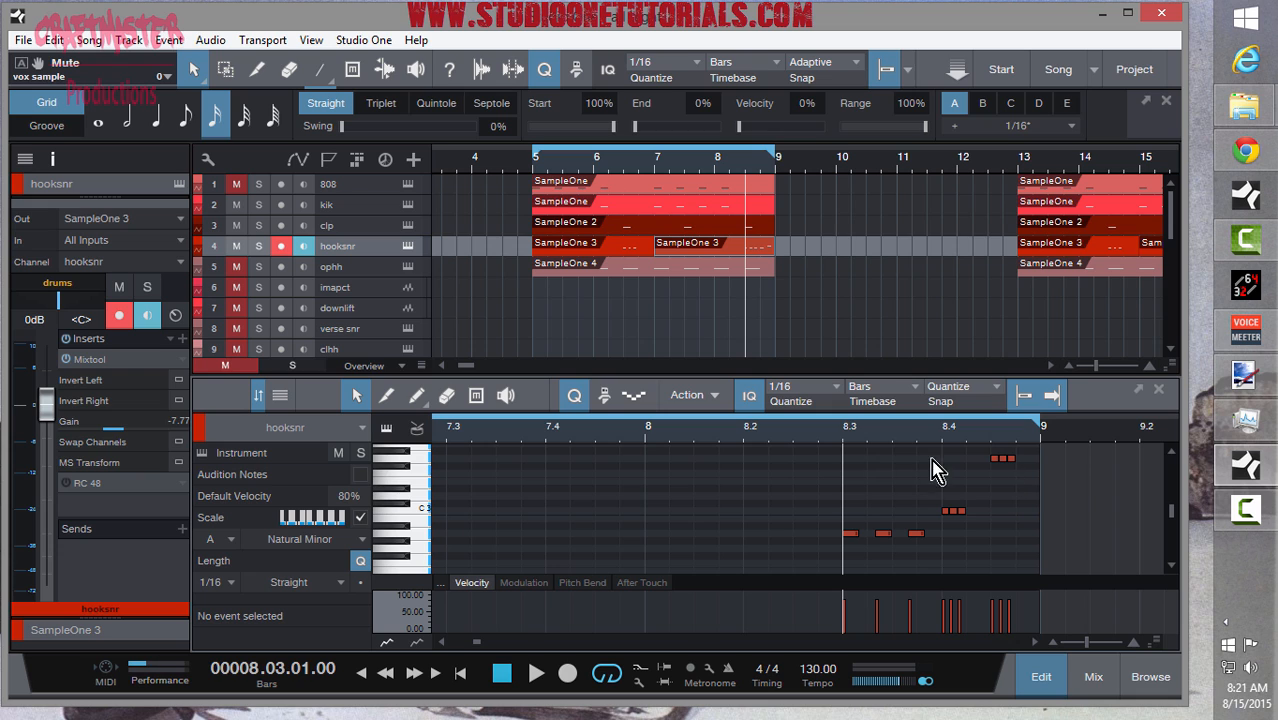
drag(941, 447, 1035, 520)
click(835, 390)
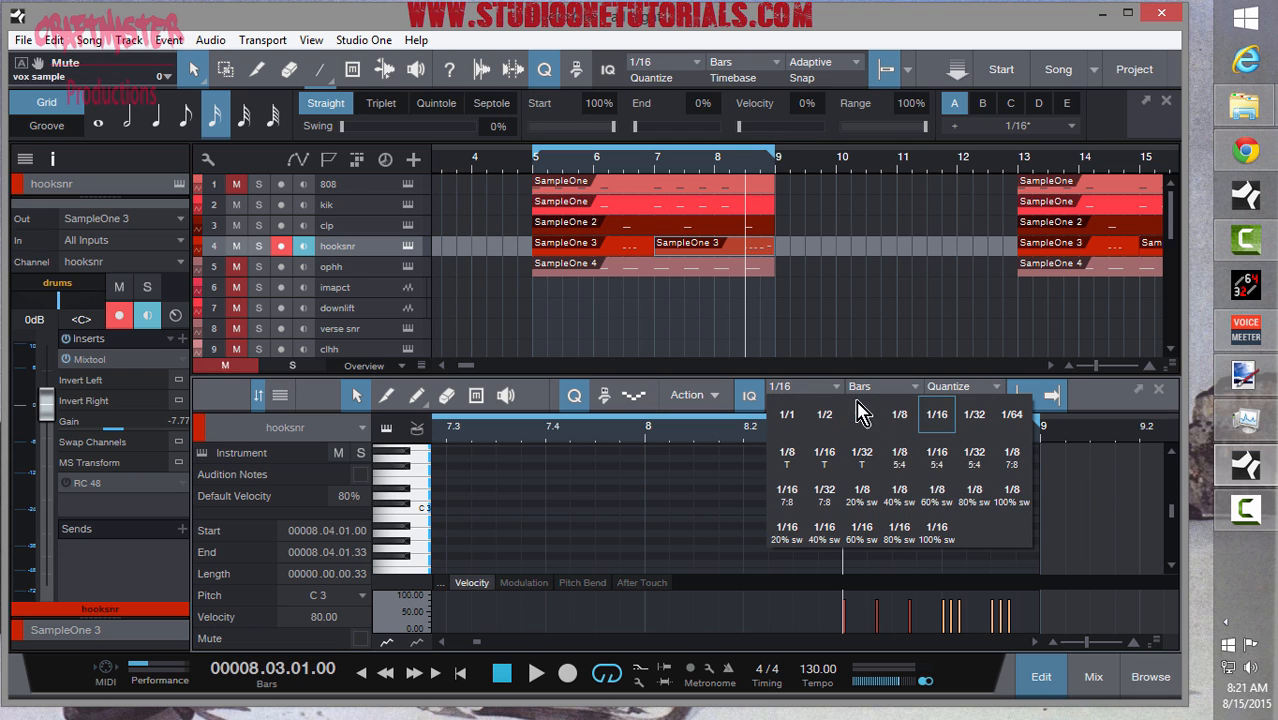
click(960, 480)
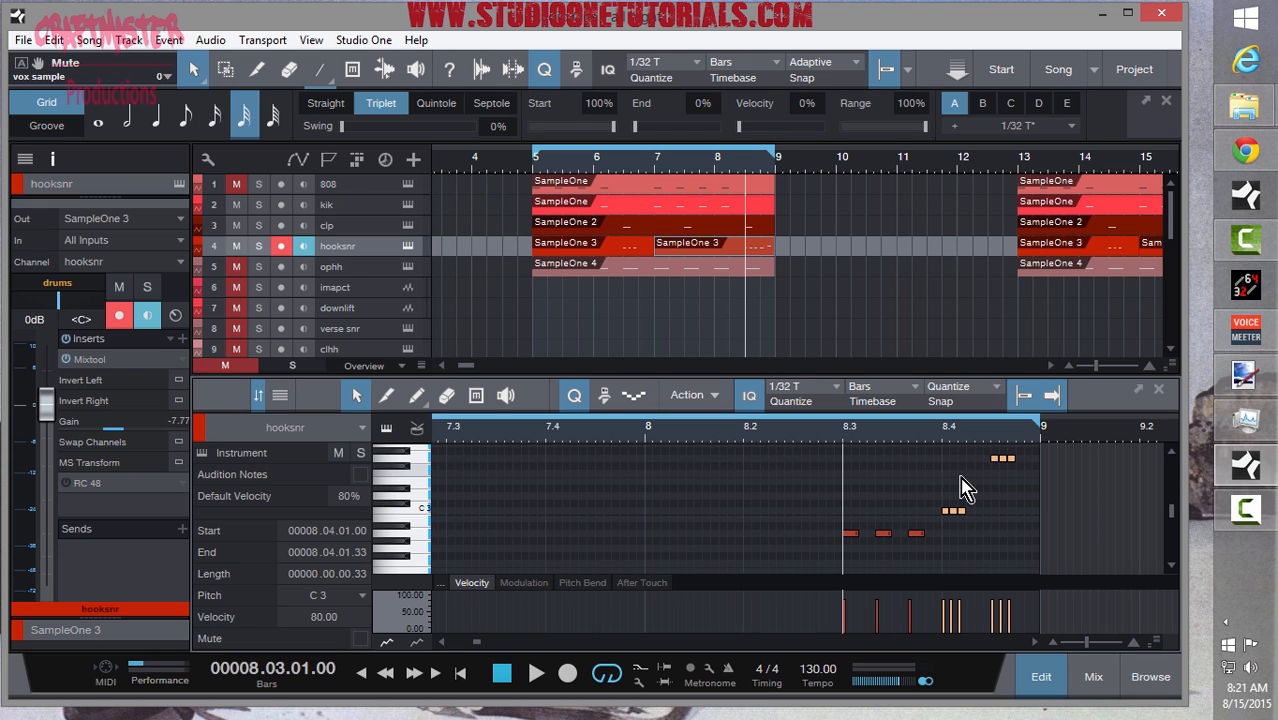
right_click(954, 512)
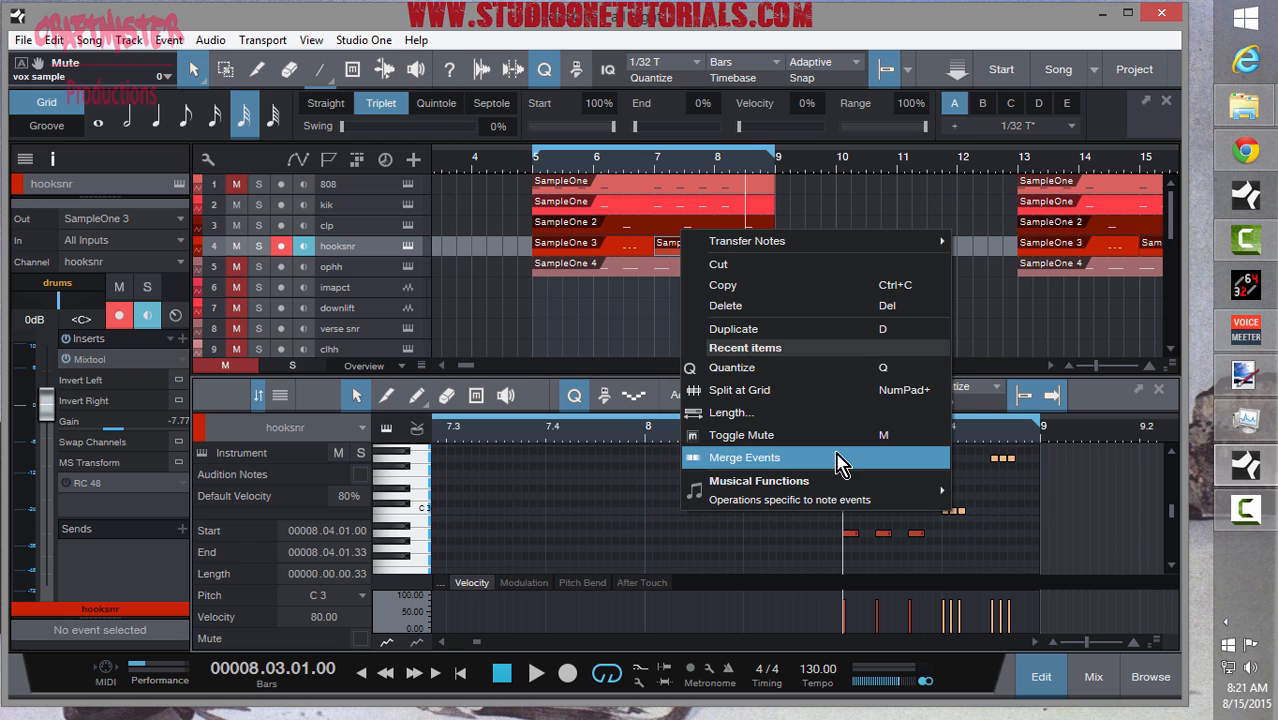
mouse_move(893, 500)
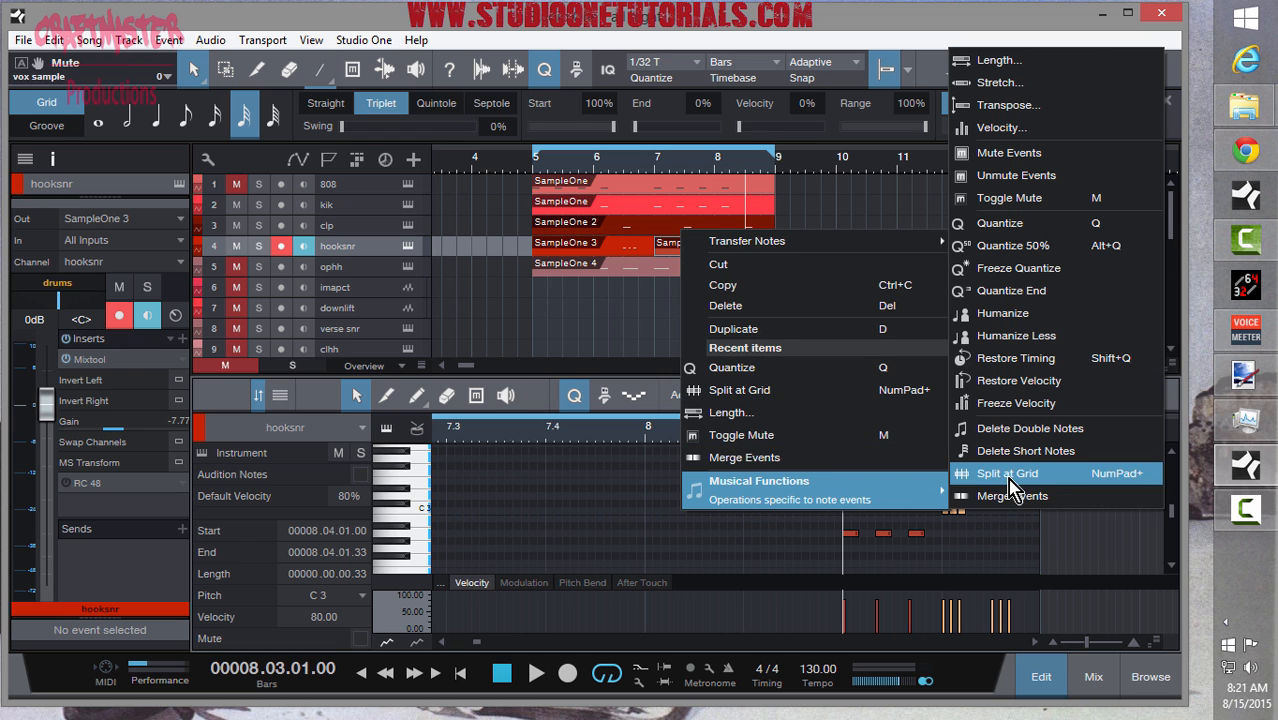
click(1110, 496)
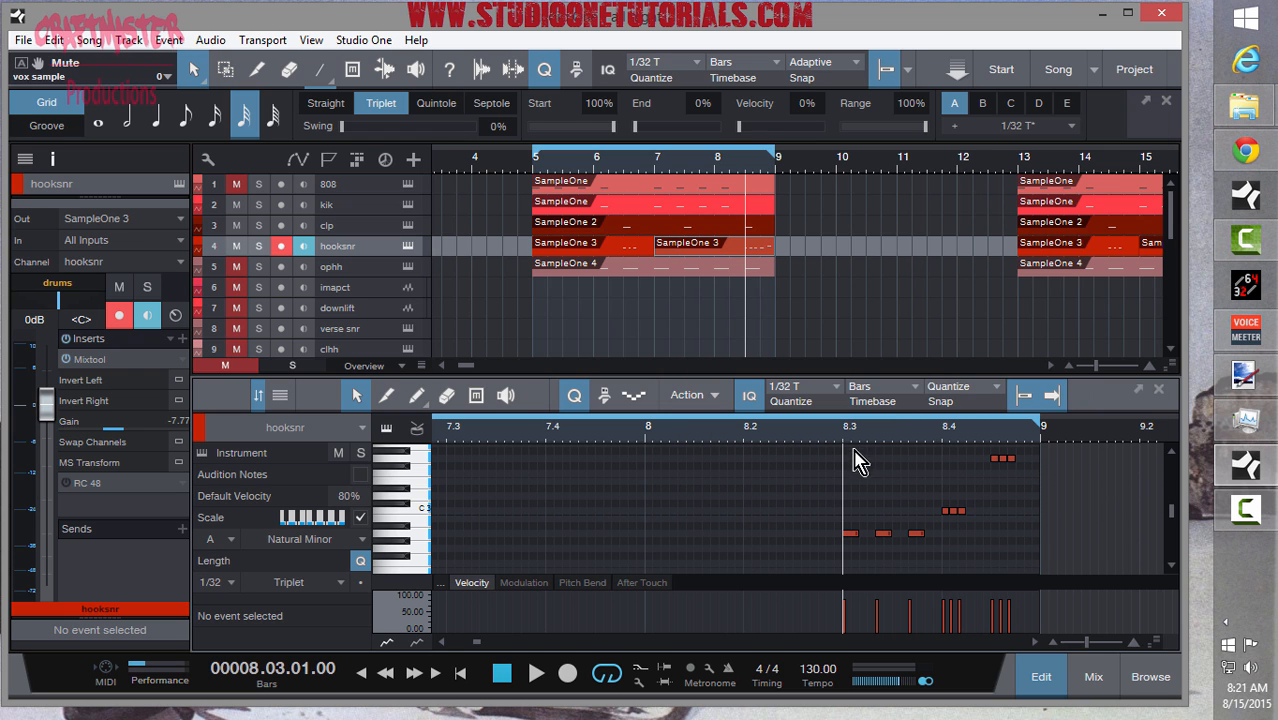
- Play the loop from bar 5, solo the ophh track briefly, release its solo and stop playback
mouse_move(854, 436)
mouse_down()
mouse_move(871, 466)
mouse_move(869, 421)
mouse_up()
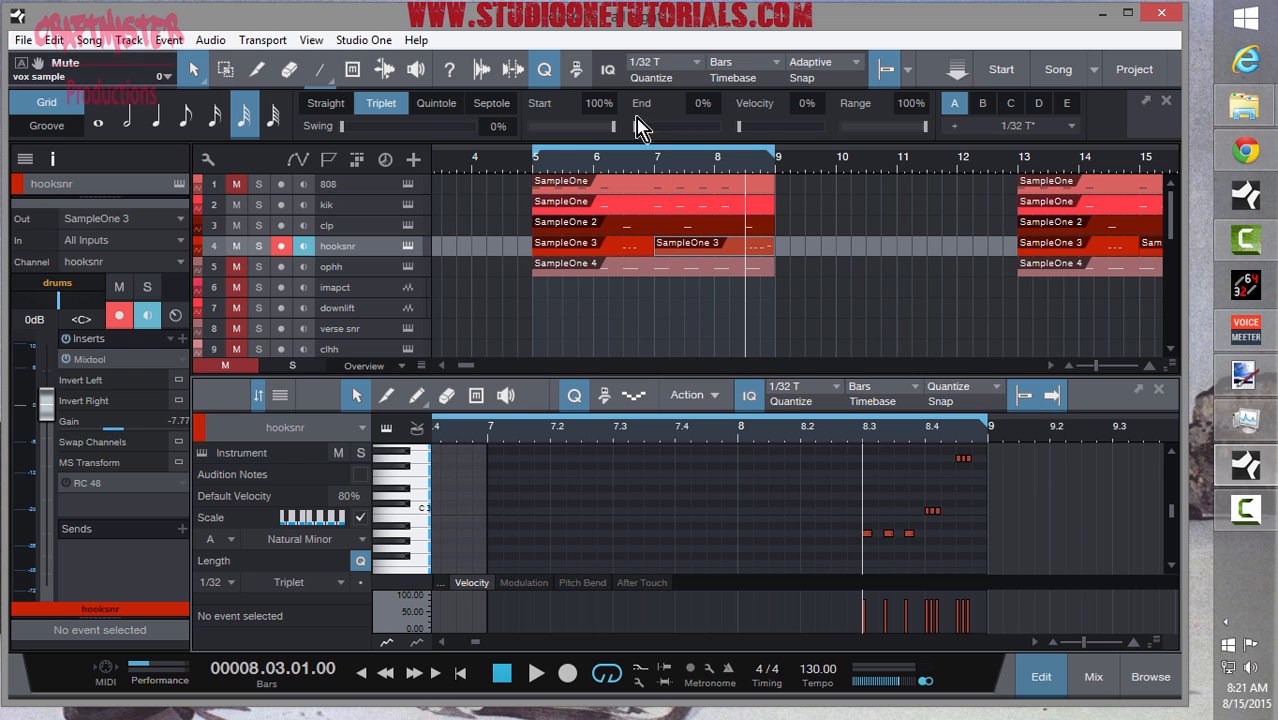
click(540, 166)
key(space)
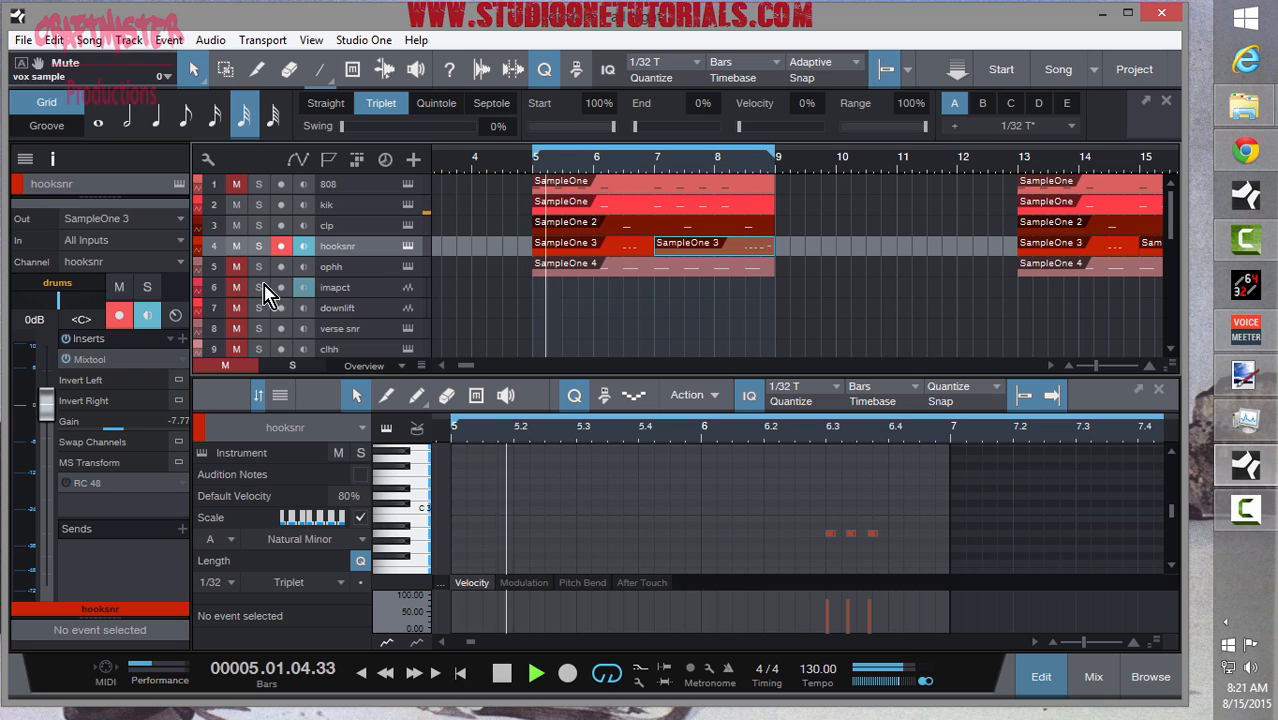
click(258, 266)
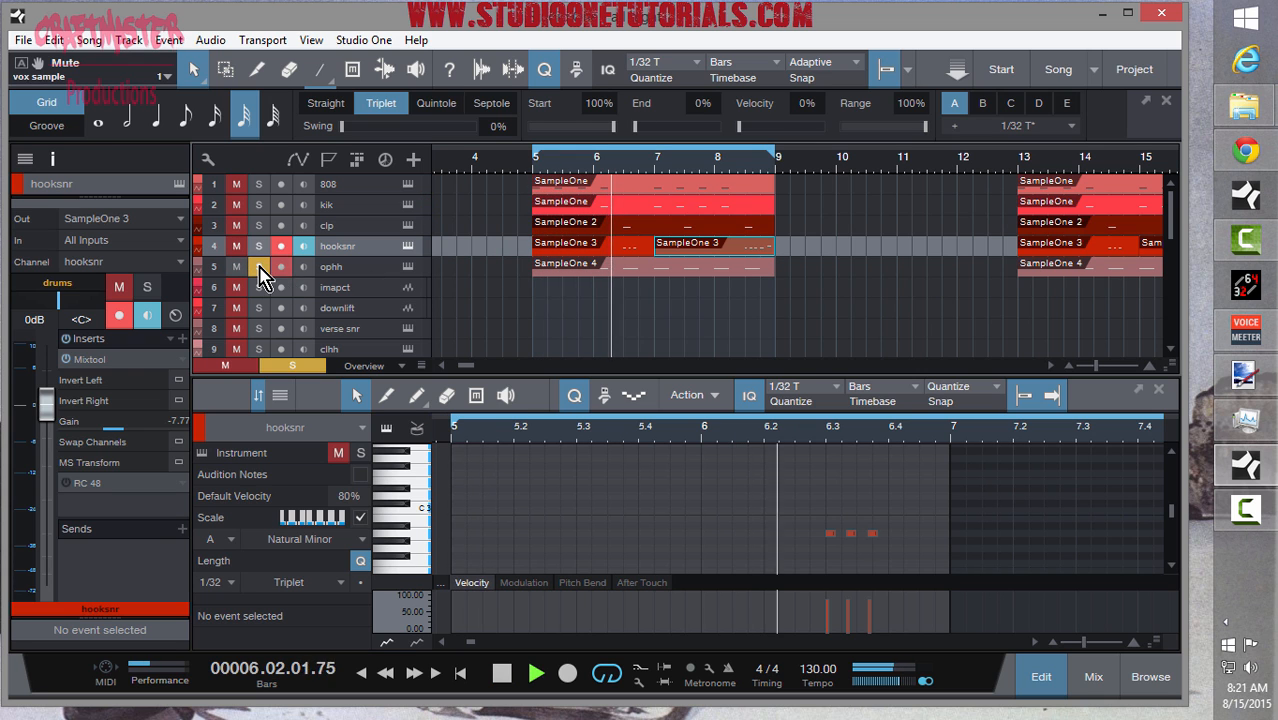
click(258, 266)
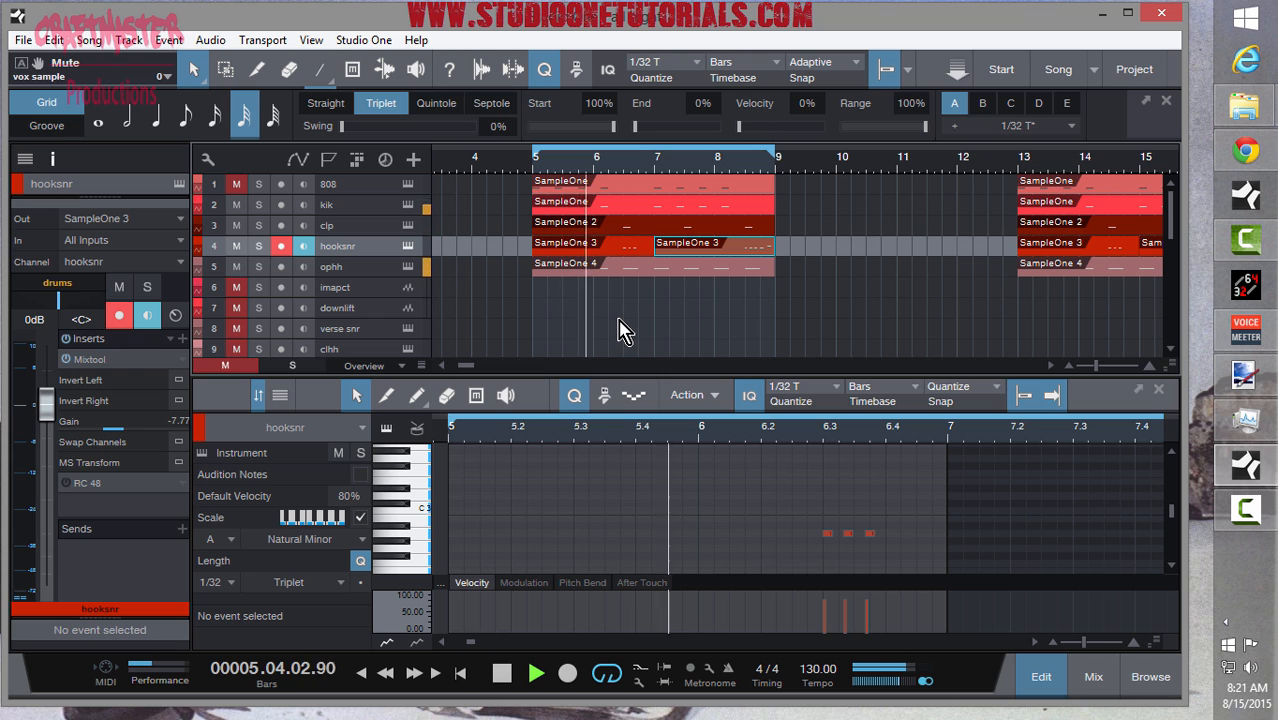
key(space)
- Show the ophh clip's notes between bars 5 and 9 and play them briefly from the start of bar 5
click(567, 268)
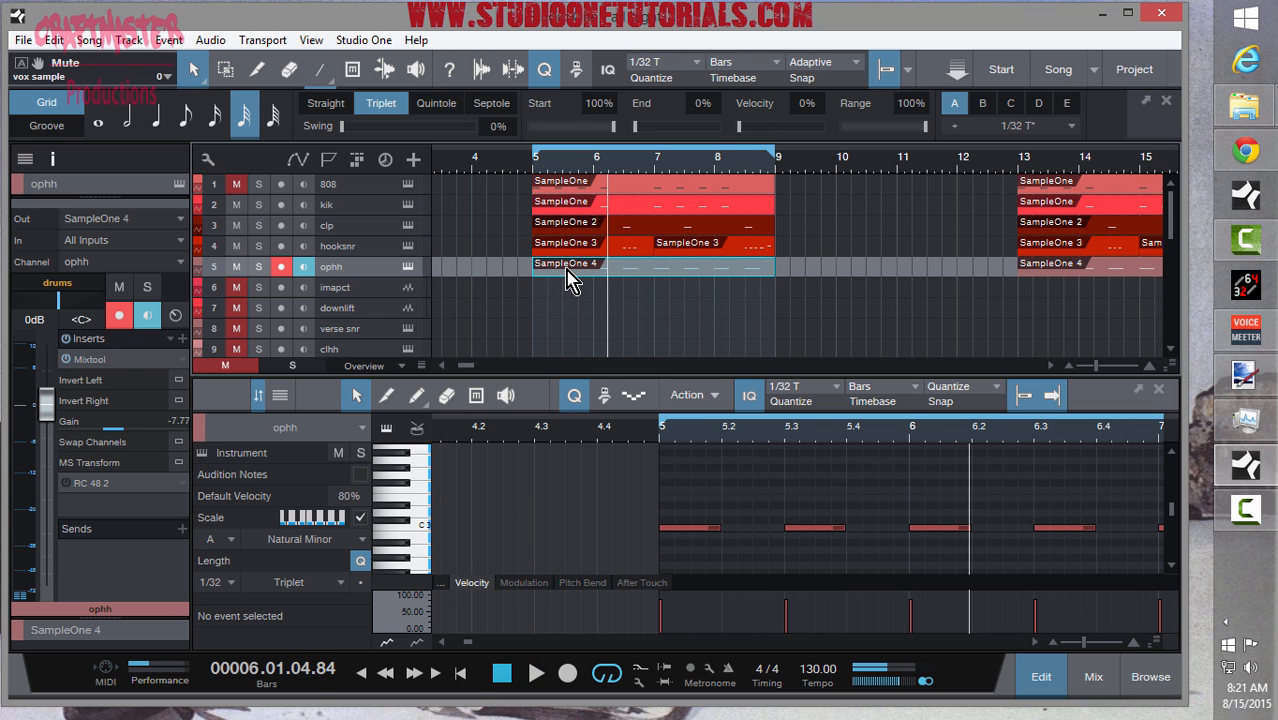
drag(687, 437, 640, 411)
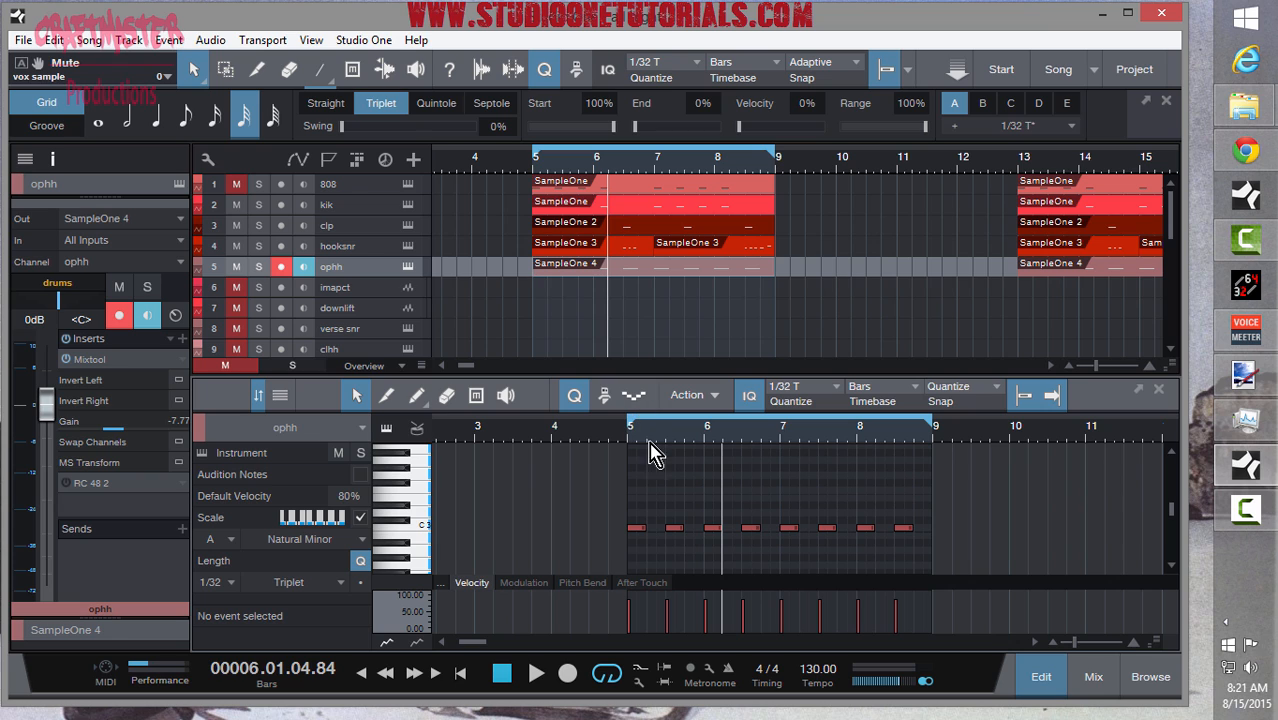
click(627, 443)
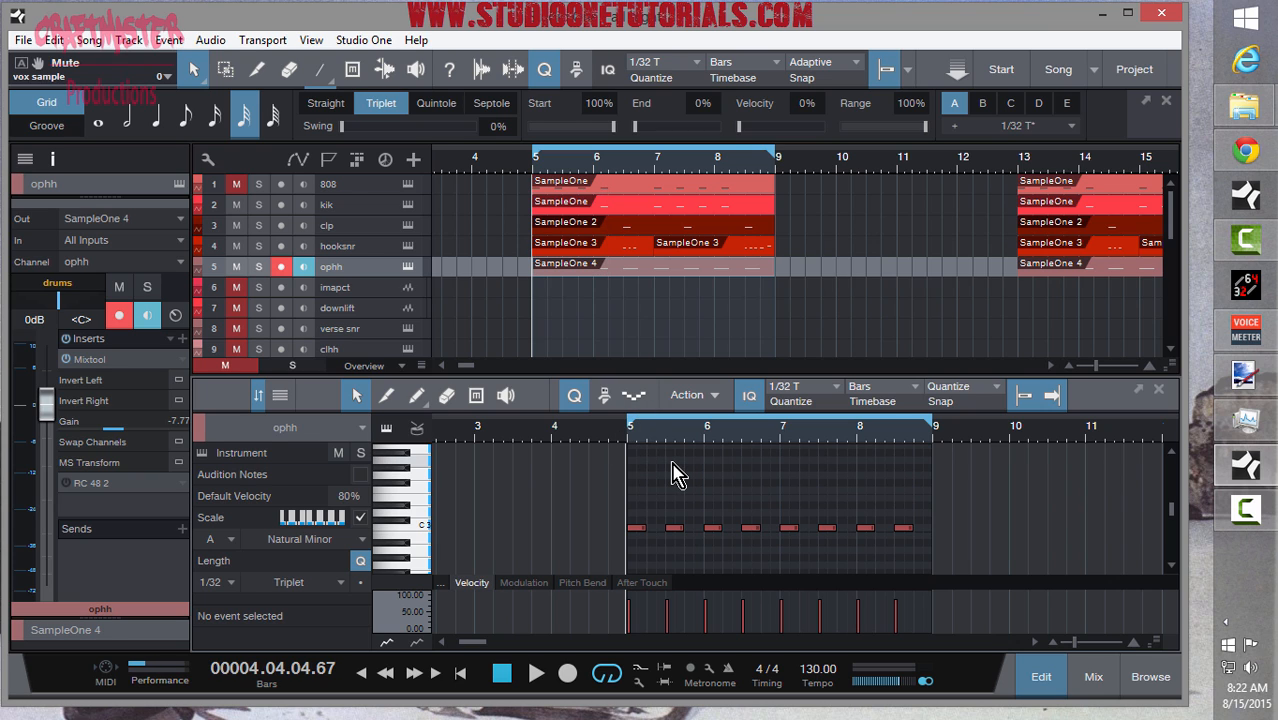
key(space)
key(space)
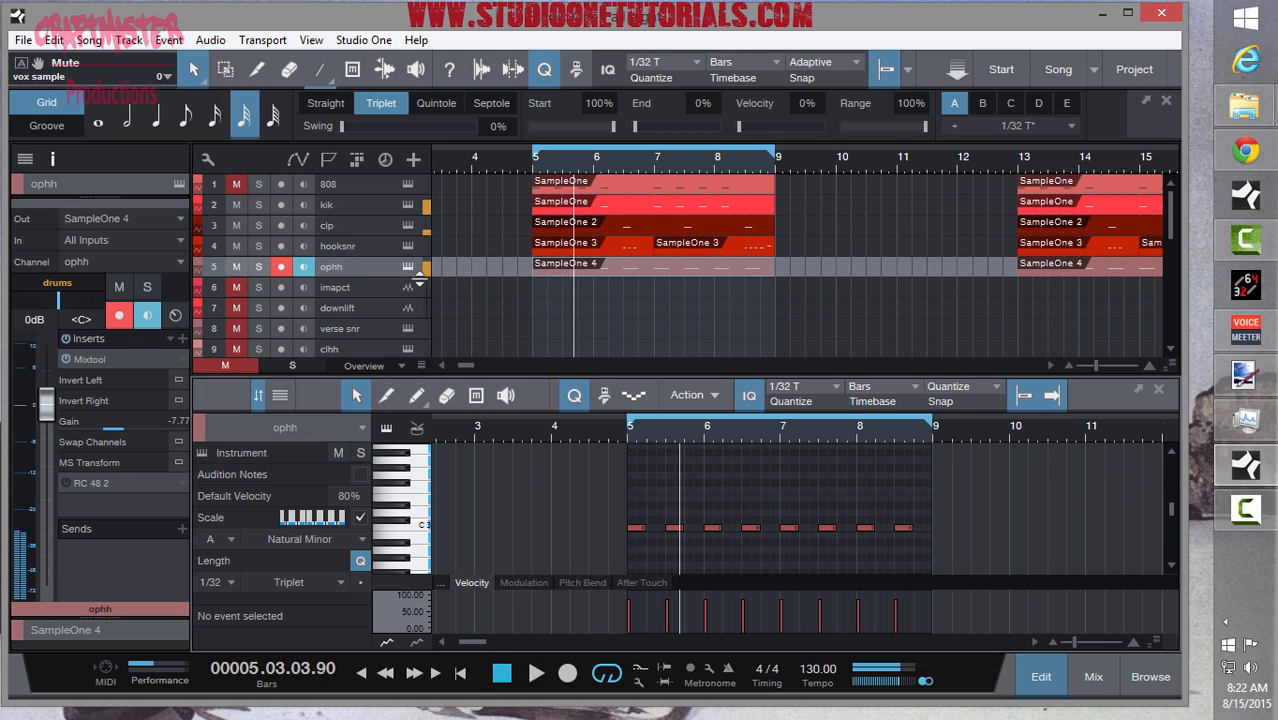
- Open the ophh track's Sample One instrument, audition the Boom Cym Trap [SSO] sample at C 3, and close it
click(408, 268)
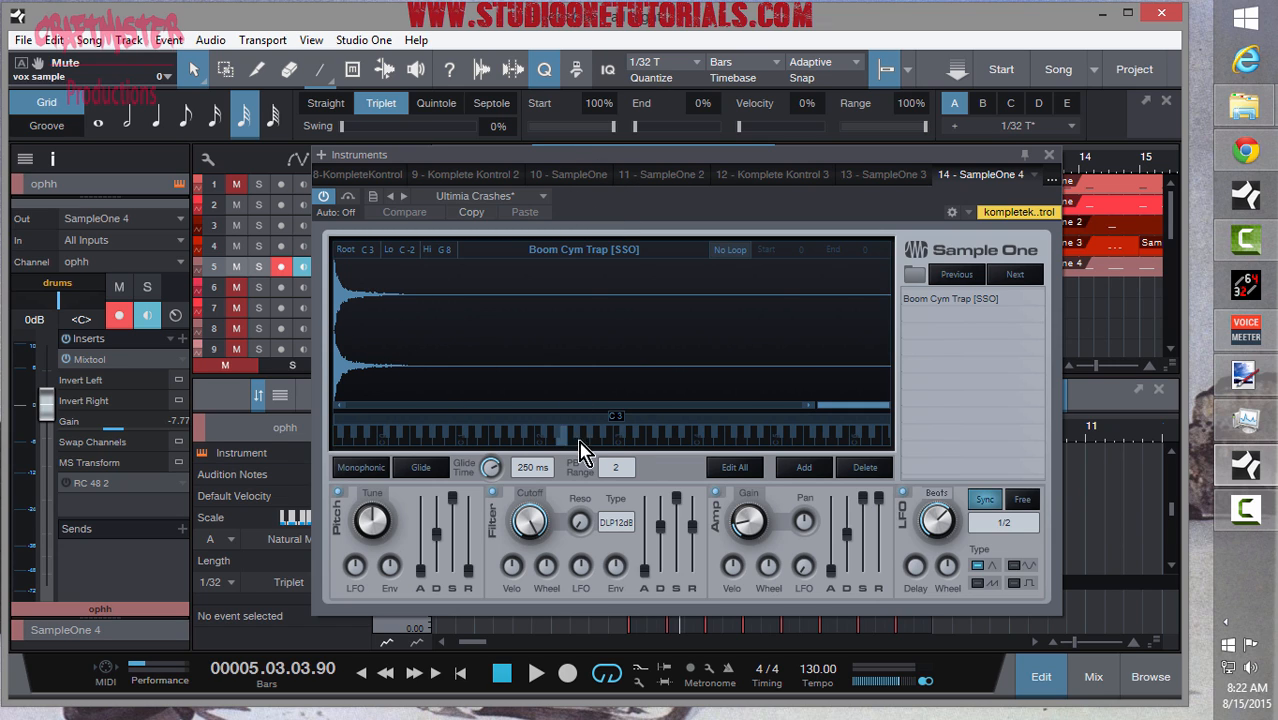
click(616, 440)
click(1049, 156)
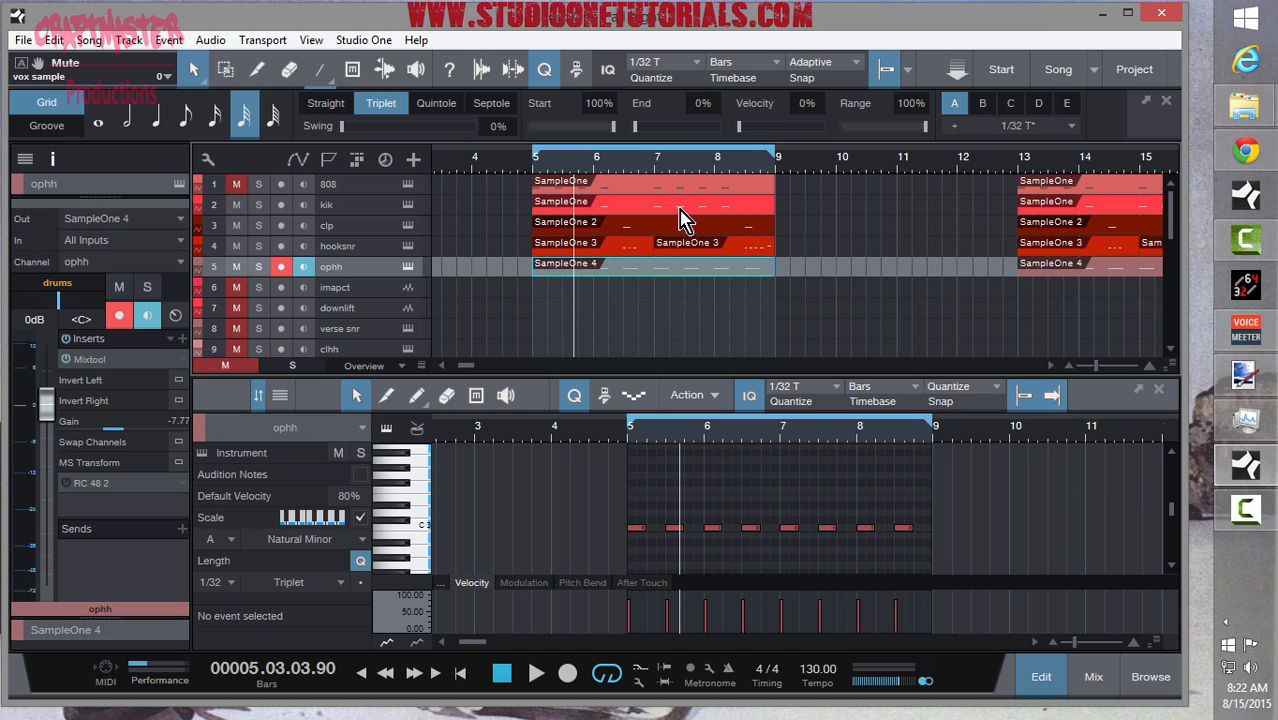
- Place the playhead at bar 5, then view the 808 track's Reaktor Razor instrument and close it
click(237, 193)
click(237, 193)
click(531, 165)
click(408, 184)
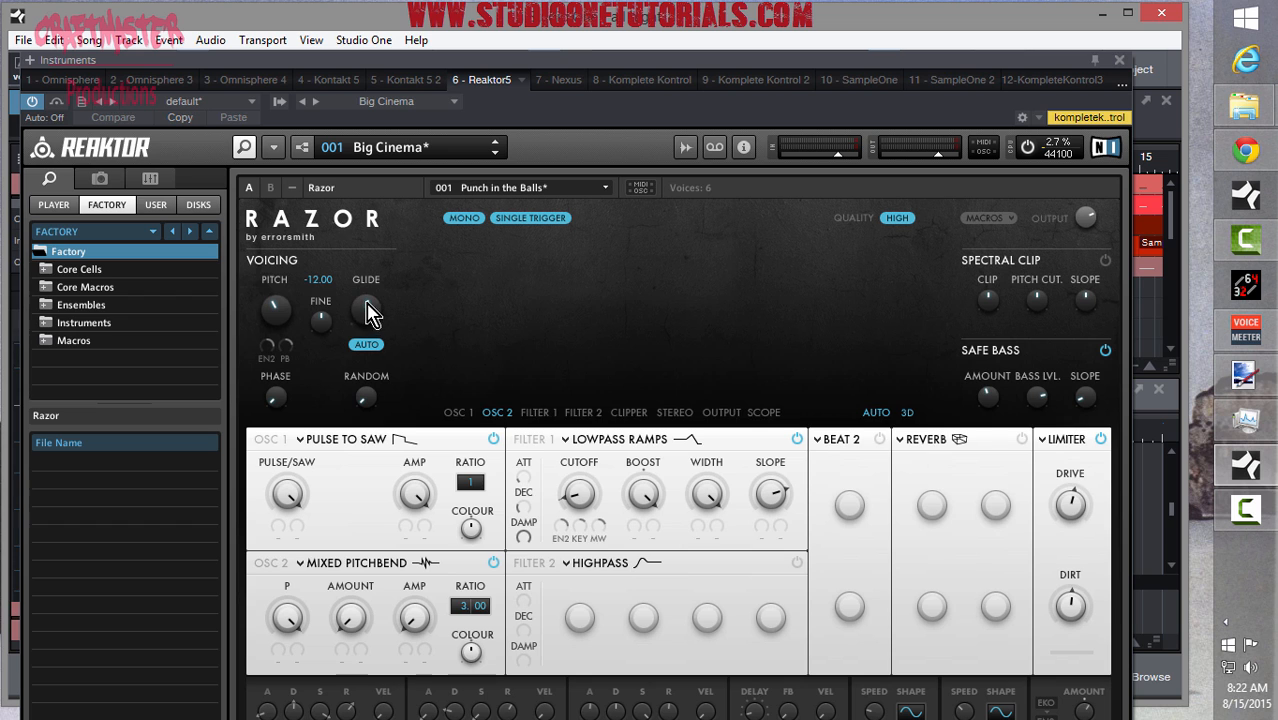
click(1119, 61)
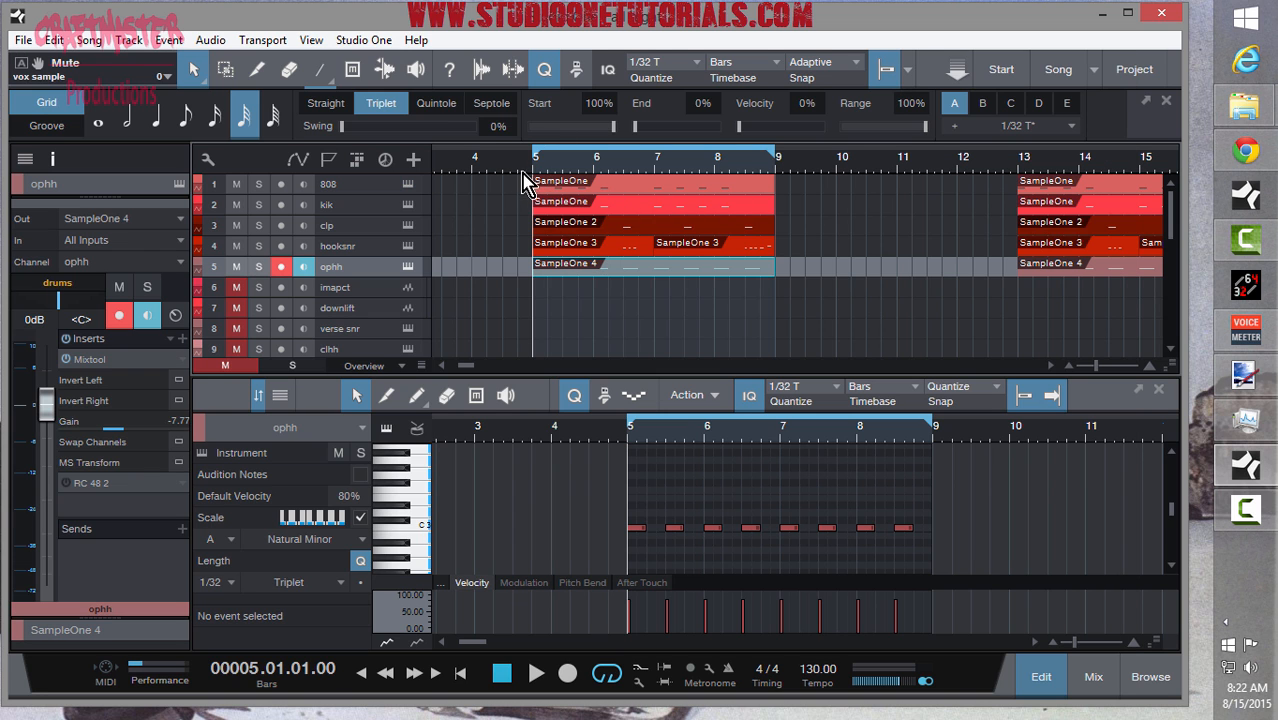
- Open the 808 clip's notes and highlight those in bars 5 to 9 and 13 to 17
click(541, 181)
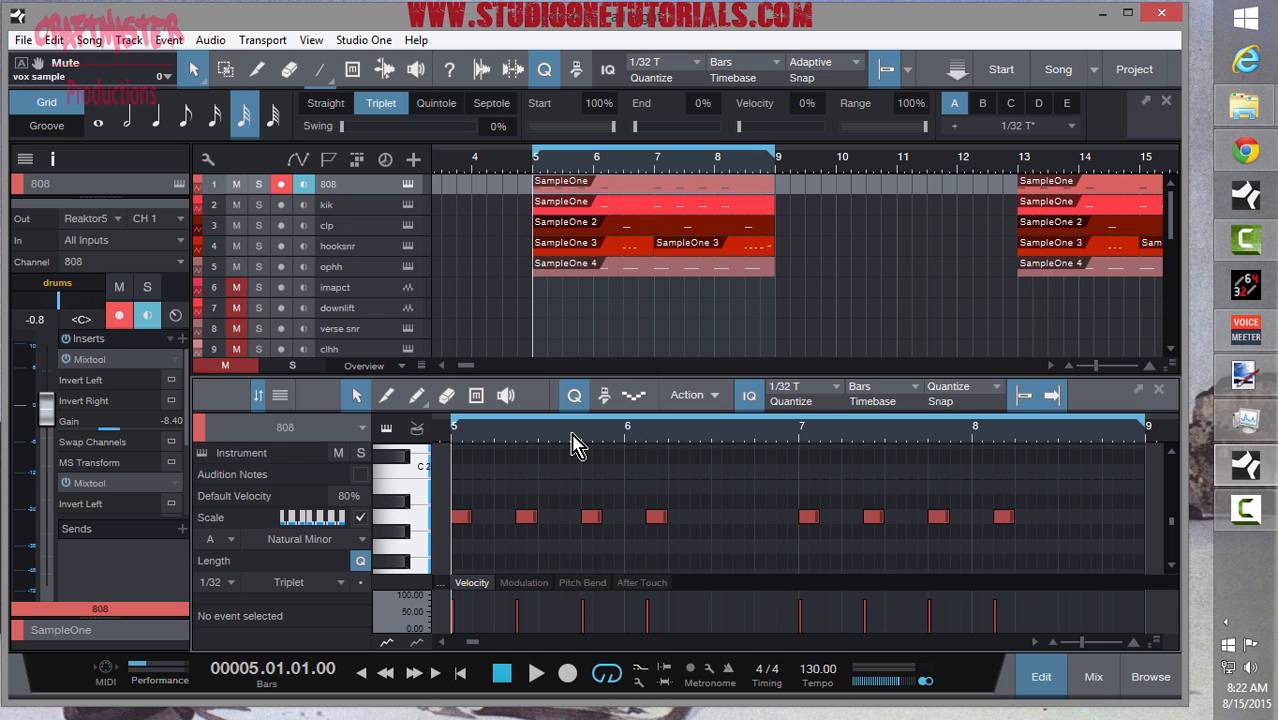
mouse_move(572, 434)
mouse_down()
mouse_move(582, 461)
mouse_move(536, 366)
mouse_move(531, 391)
mouse_move(613, 461)
mouse_move(585, 380)
mouse_move(602, 424)
mouse_move(590, 437)
mouse_up()
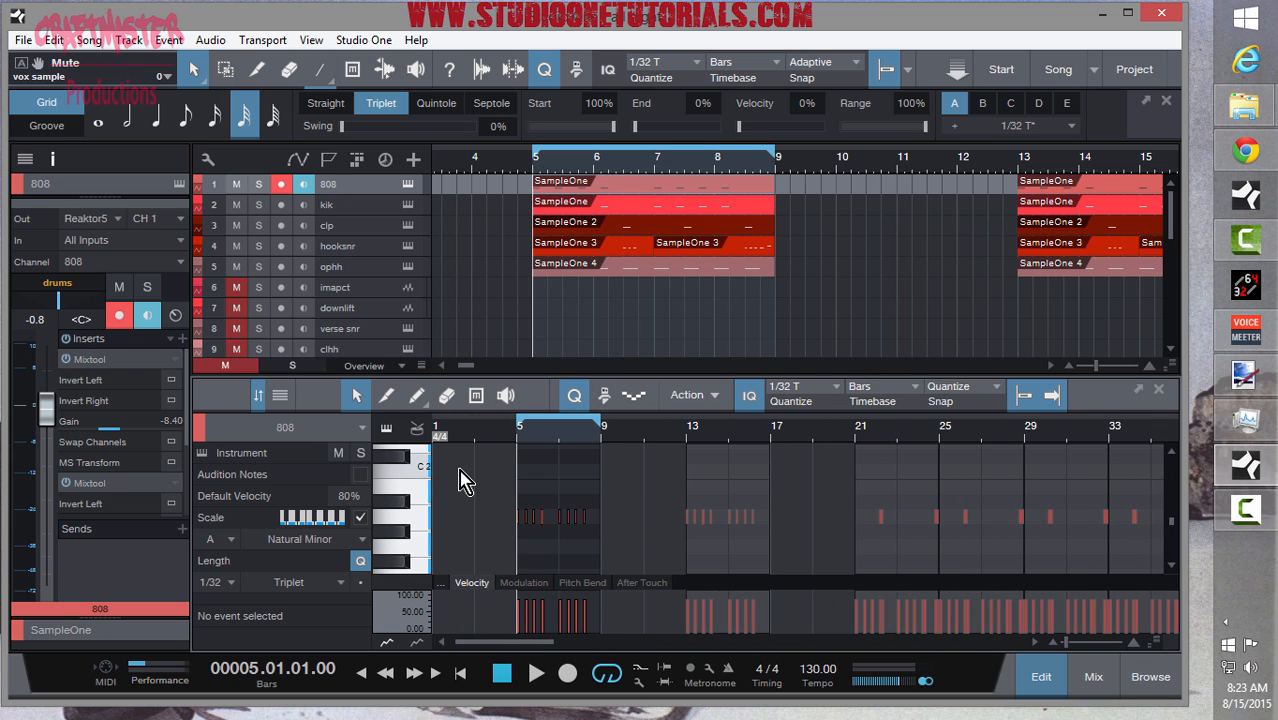
drag(457, 463, 786, 588)
drag(582, 442, 583, 471)
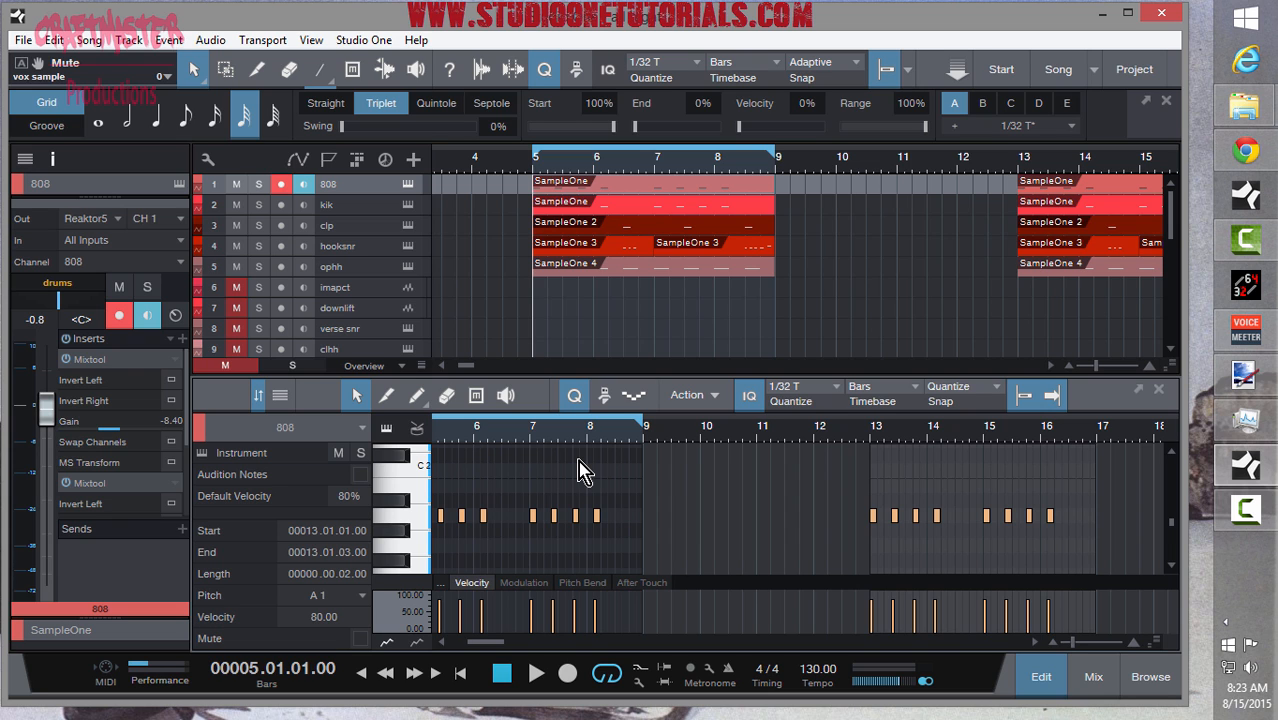
drag(553, 412, 585, 442)
scroll(455, 483, down, 3)
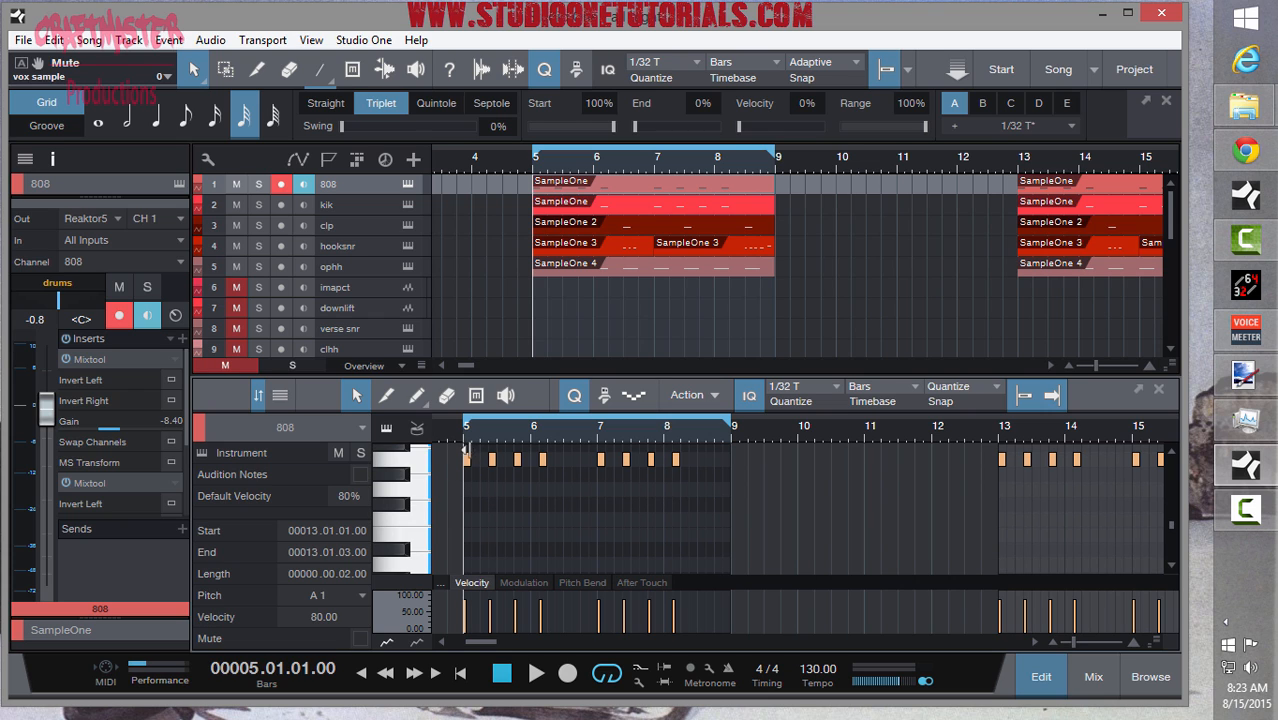
- Select only the 808 notes between bars 5 and 9, and play them from bar 5 with the track soloed
click(600, 500)
drag(769, 481, 443, 452)
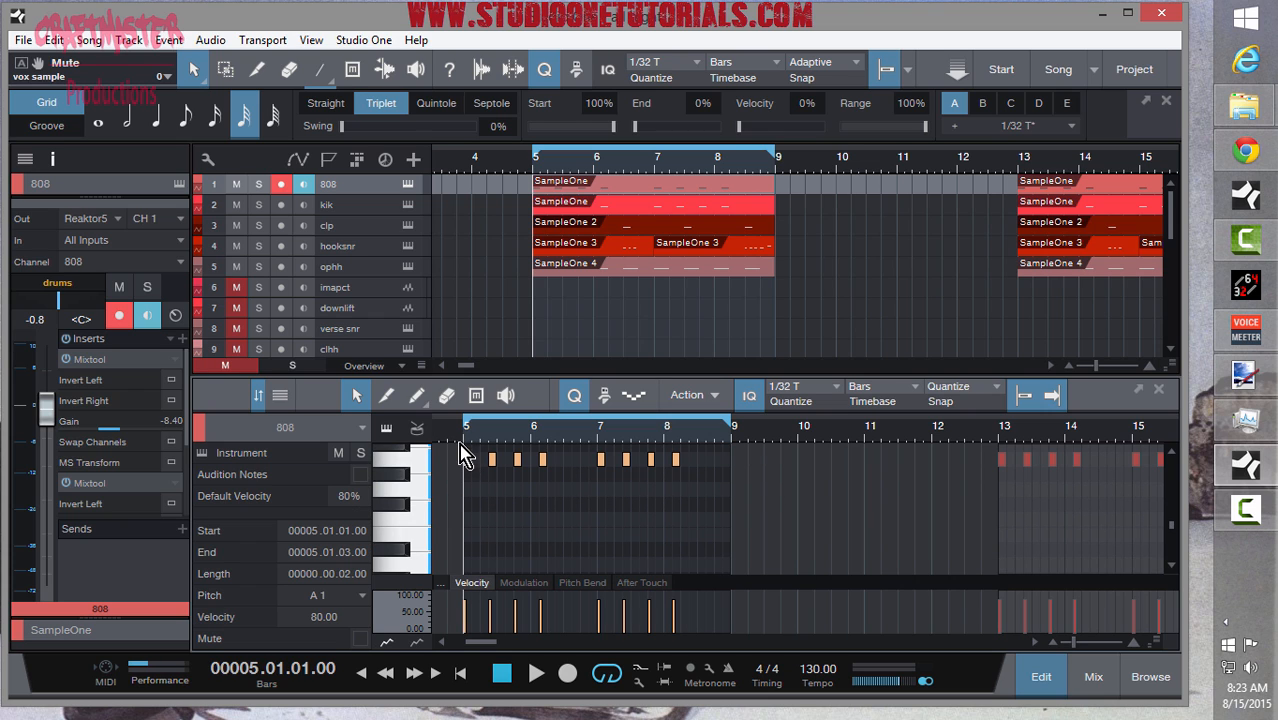
click(460, 441)
scroll(501, 515, down, 3)
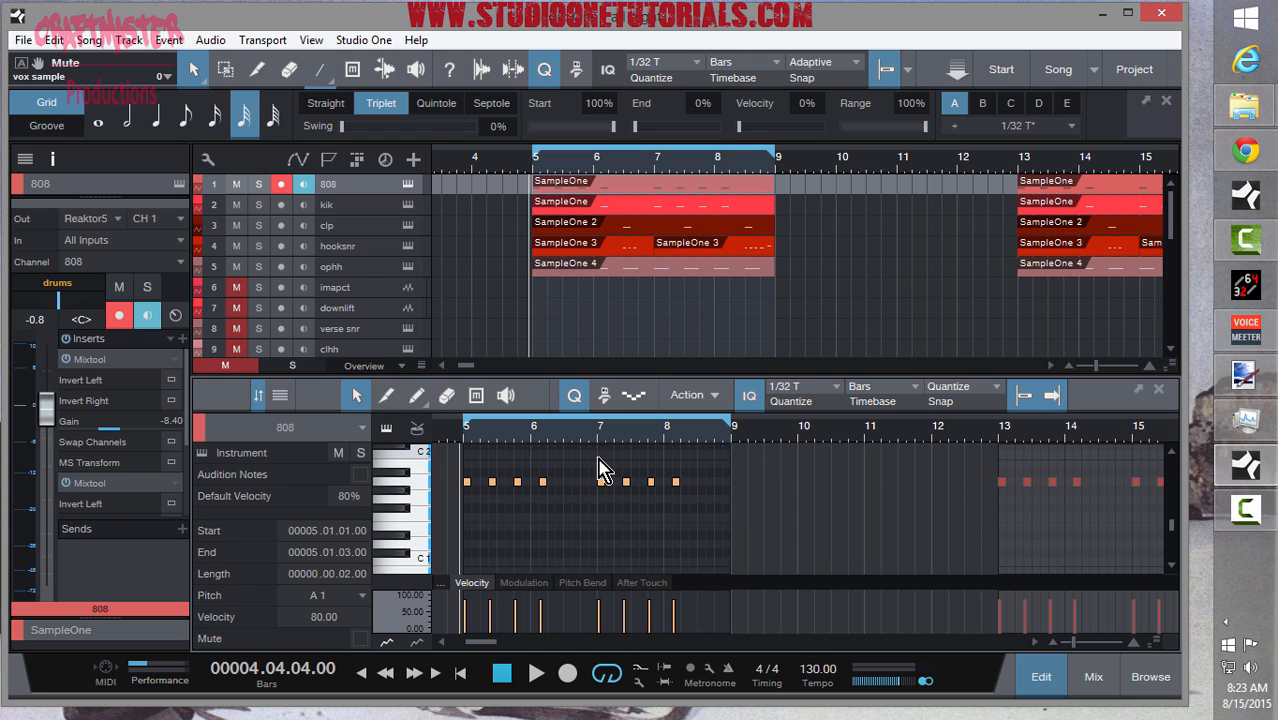
key(space)
click(258, 184)
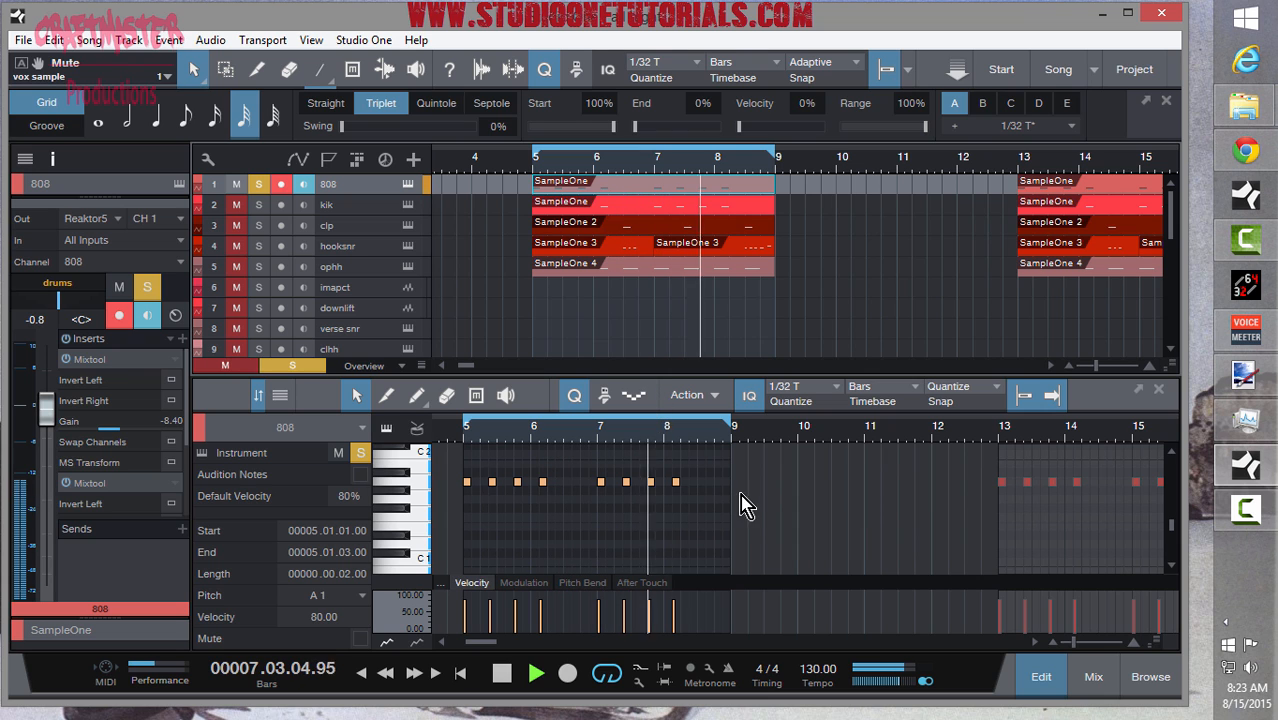
key(space)
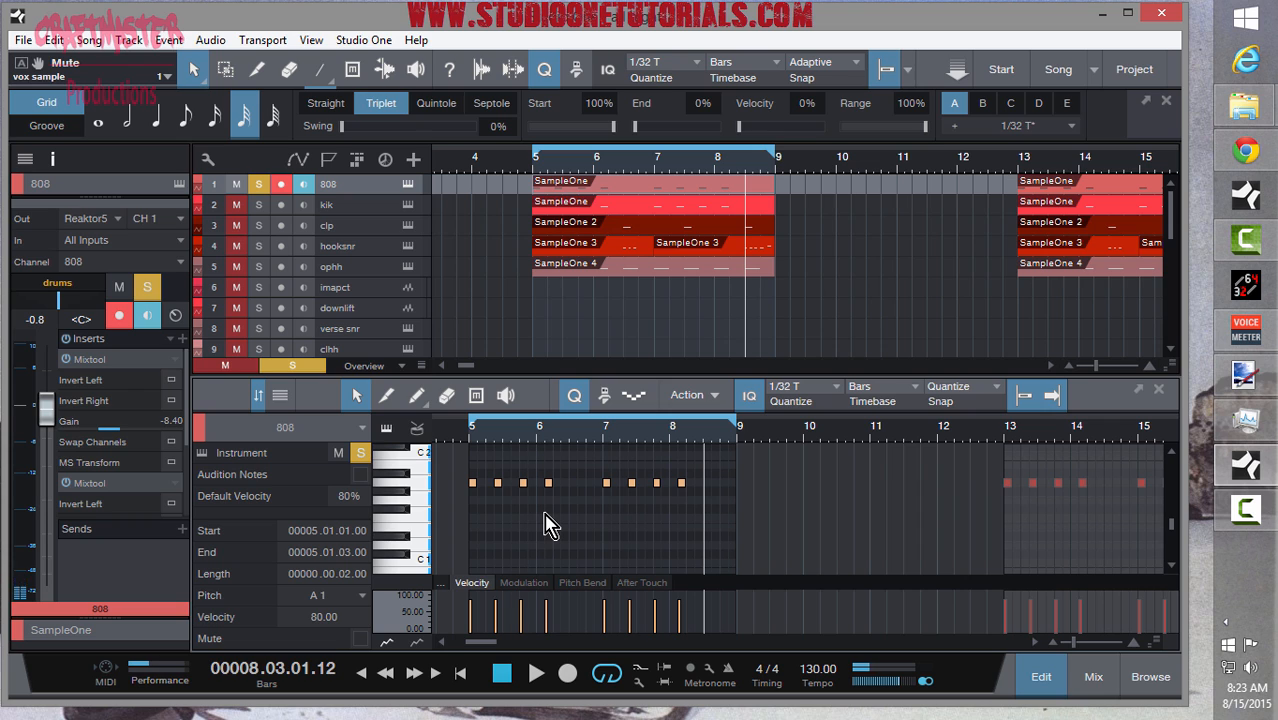
- Try the selected 808 notes one octave lower at A 0, play them from bar 5, and return them to A 1
key(shift+Down)
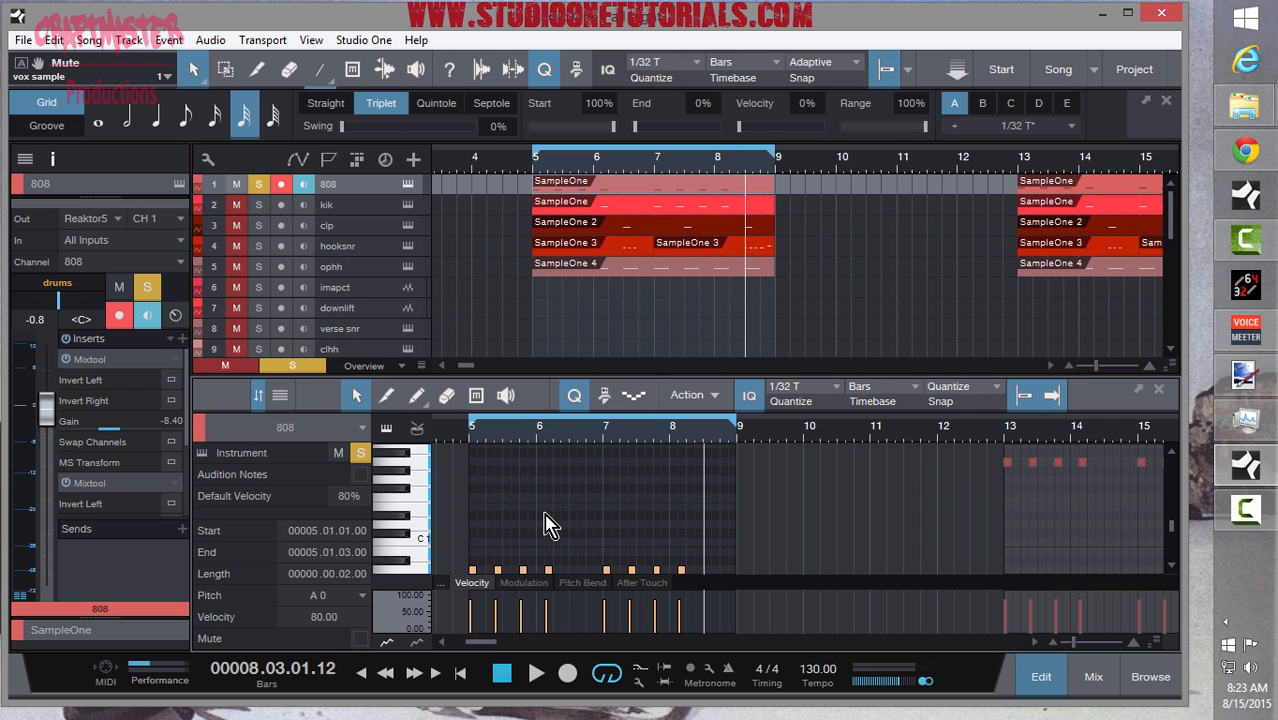
click(465, 437)
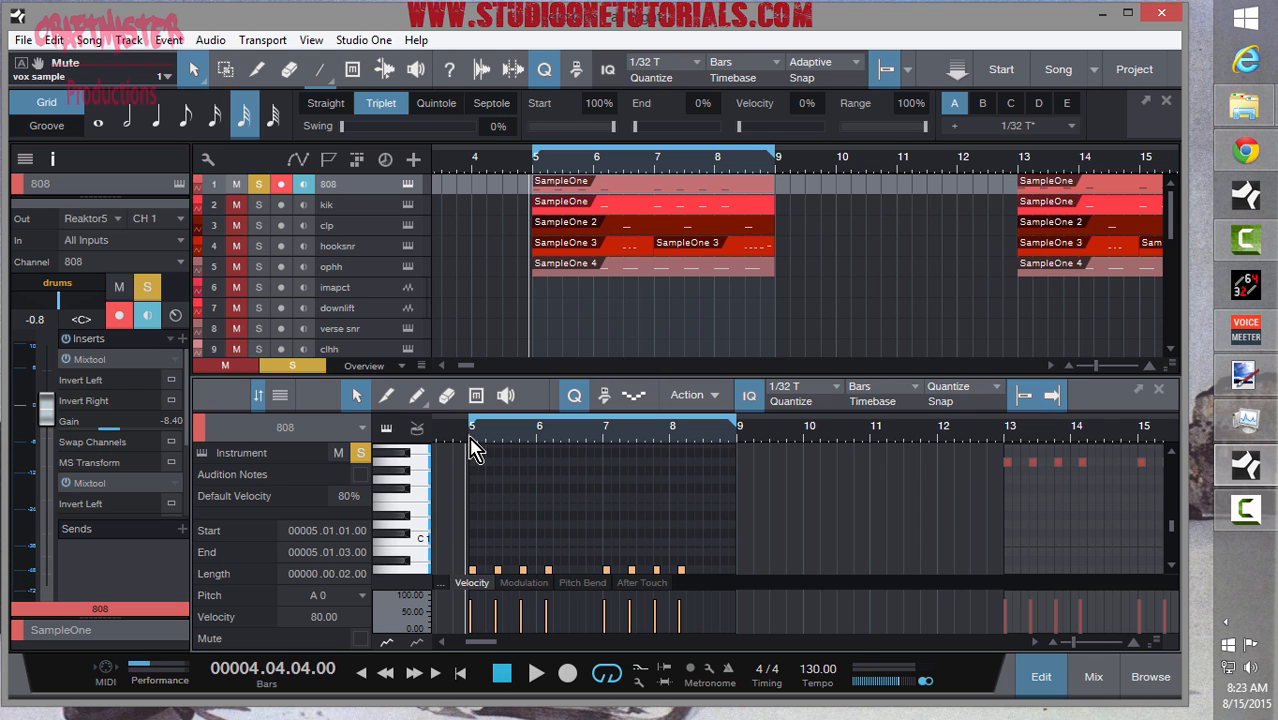
key(space)
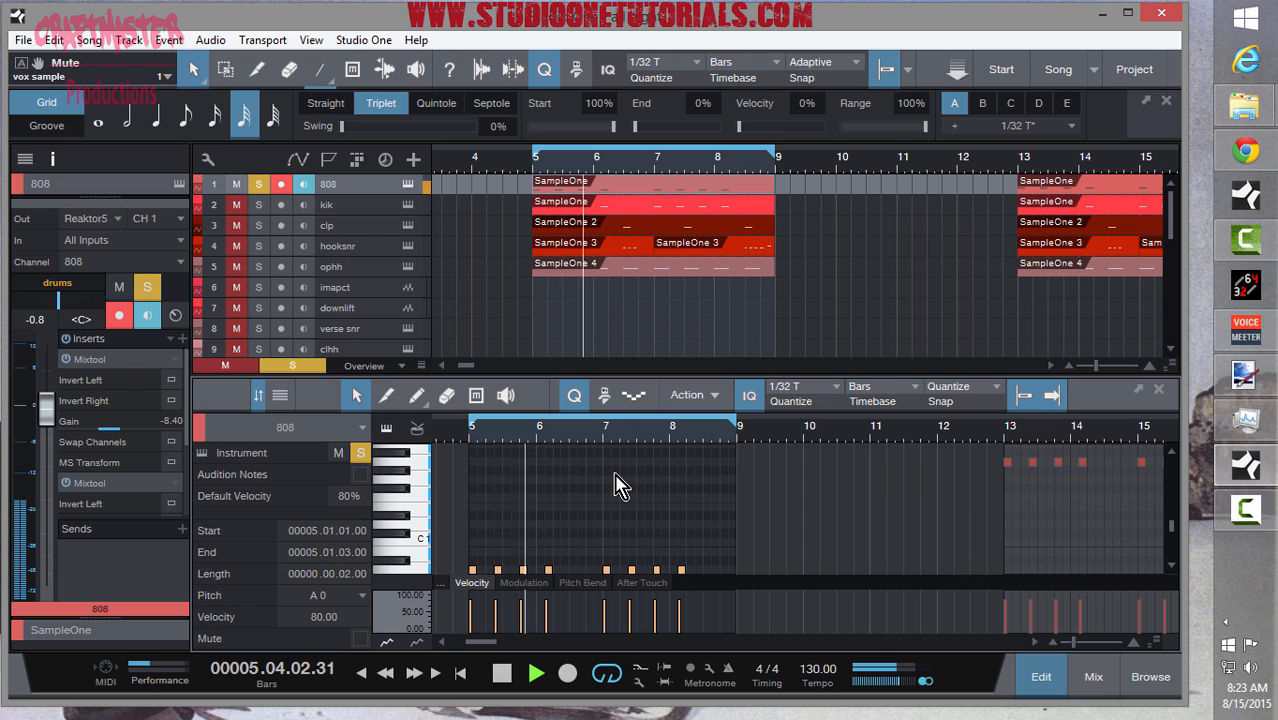
key(space)
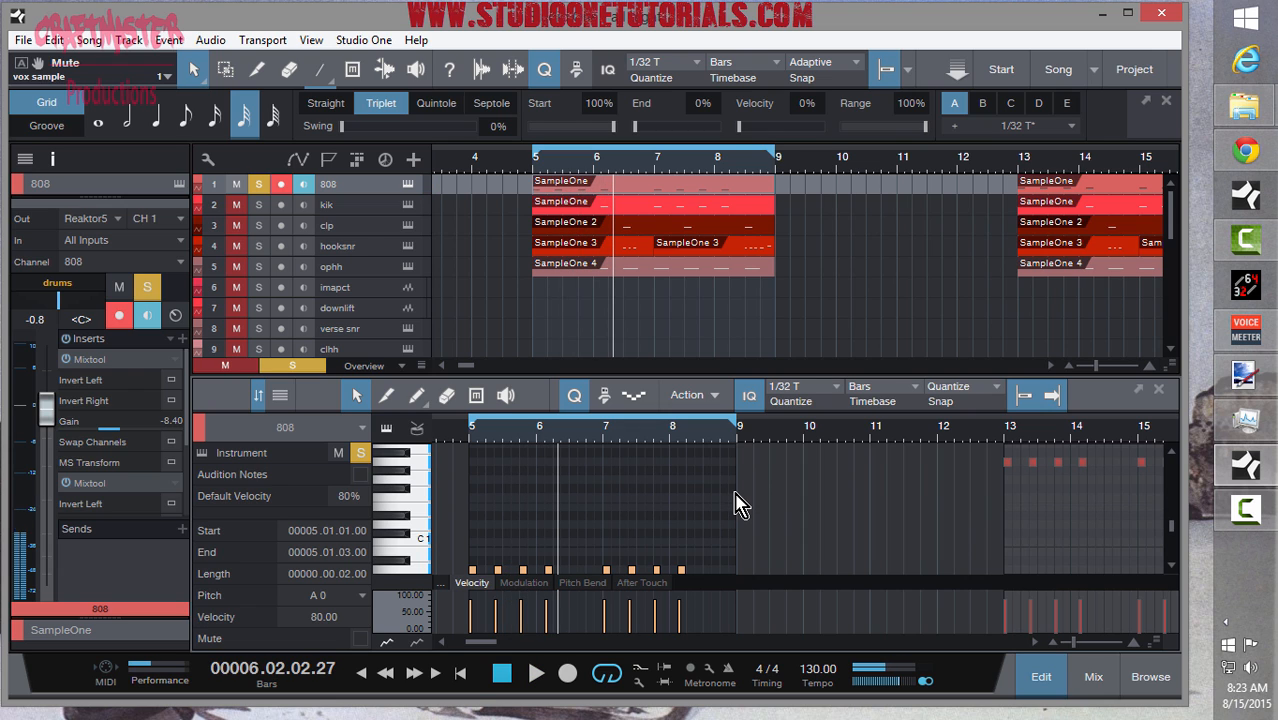
key(shift+Up)
scroll(529, 518, up, 1)
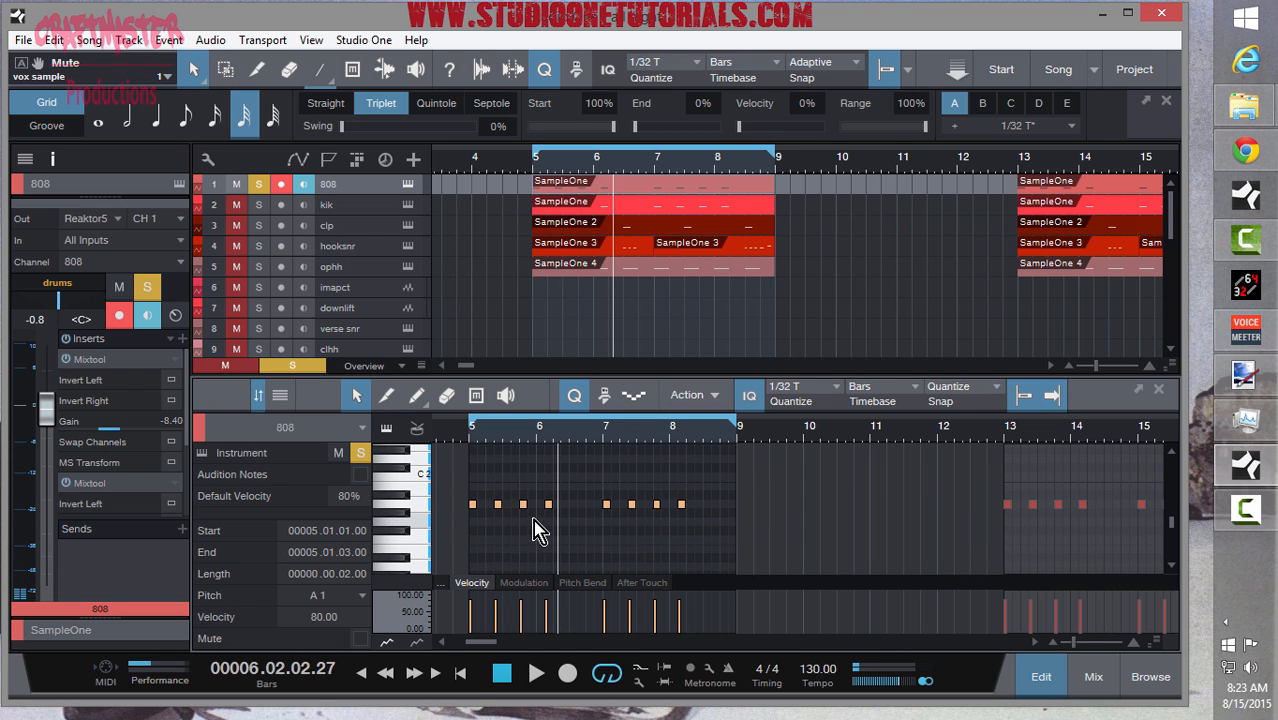
scroll(535, 530, up, 1)
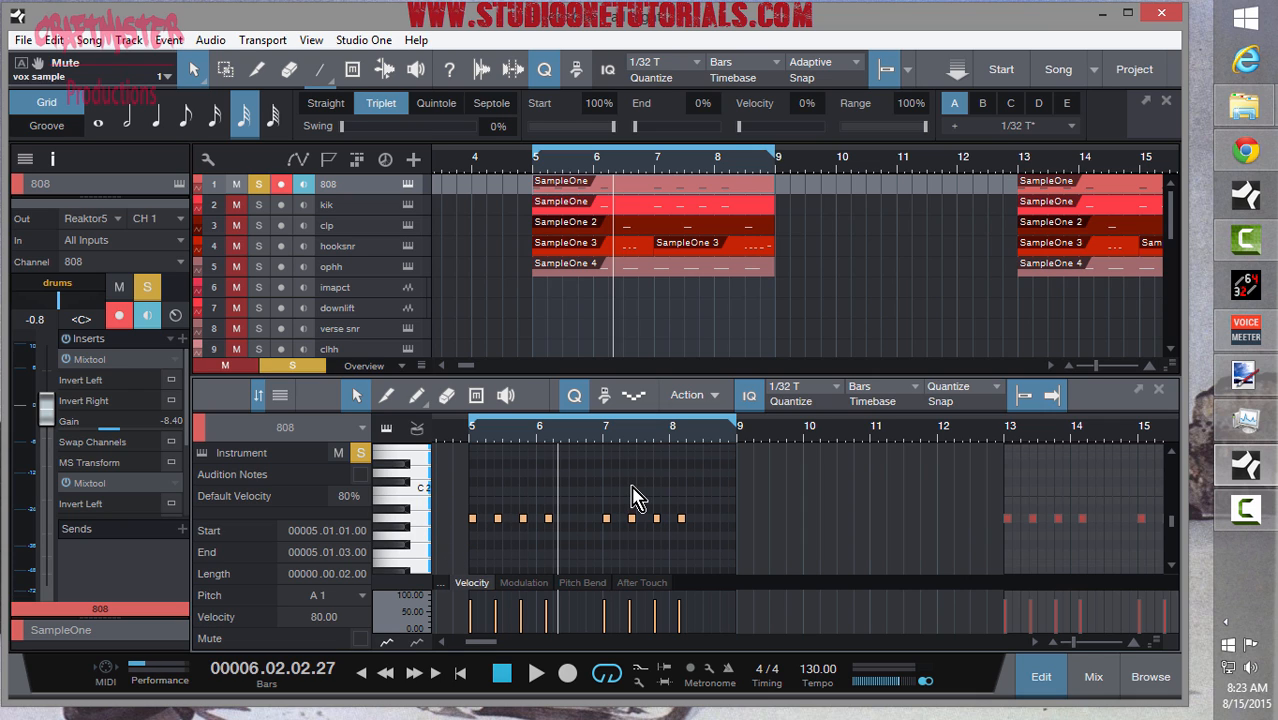
- Play the 808 part from just before bar 5 and release its solo during playback
click(467, 433)
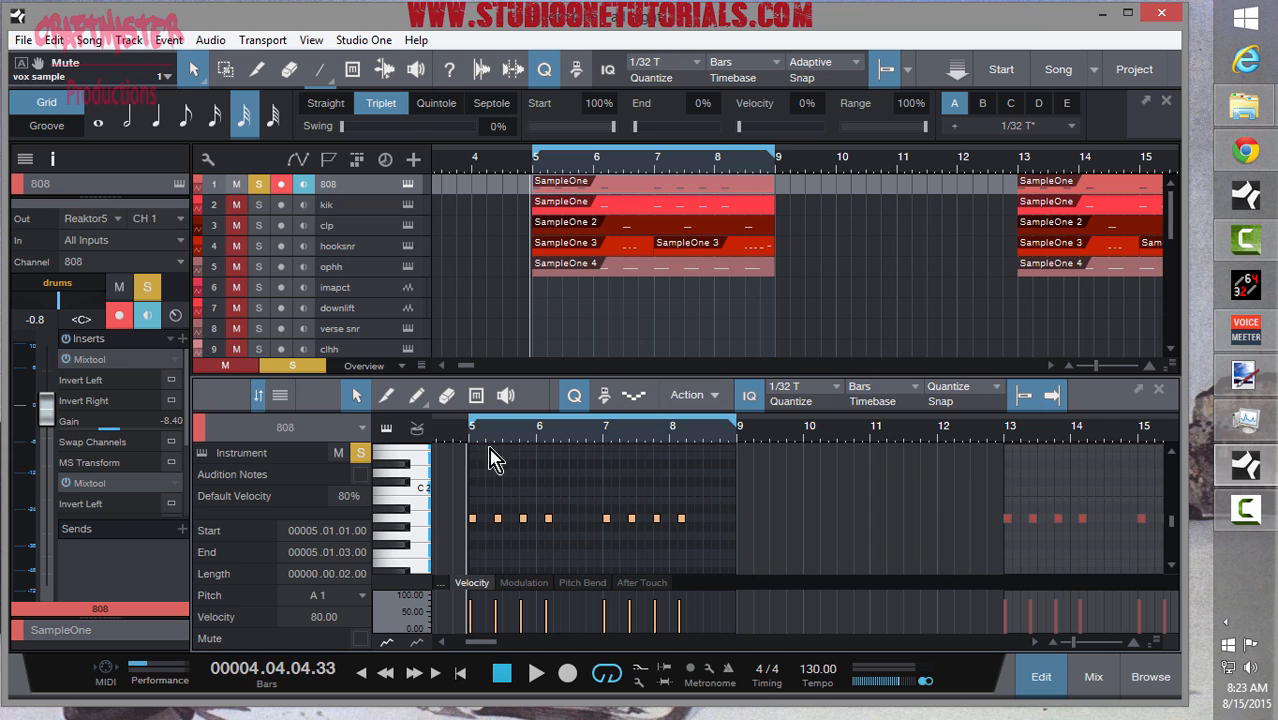
click(472, 450)
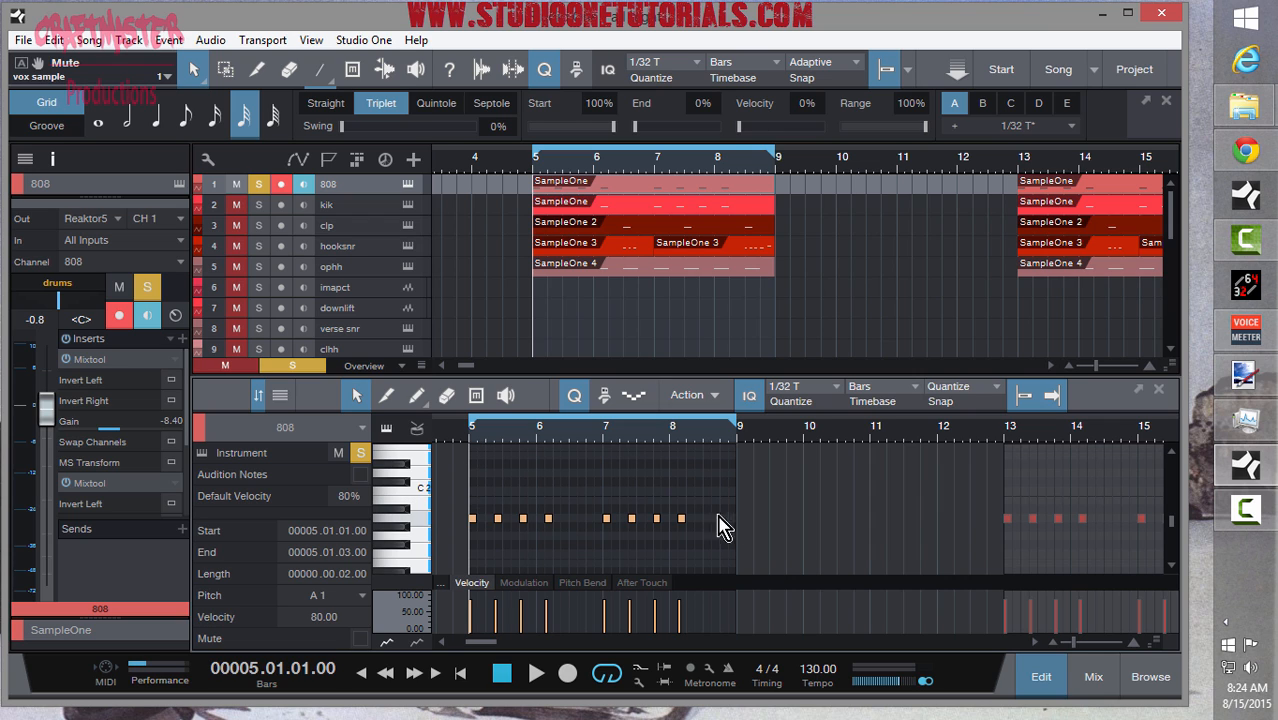
click(468, 440)
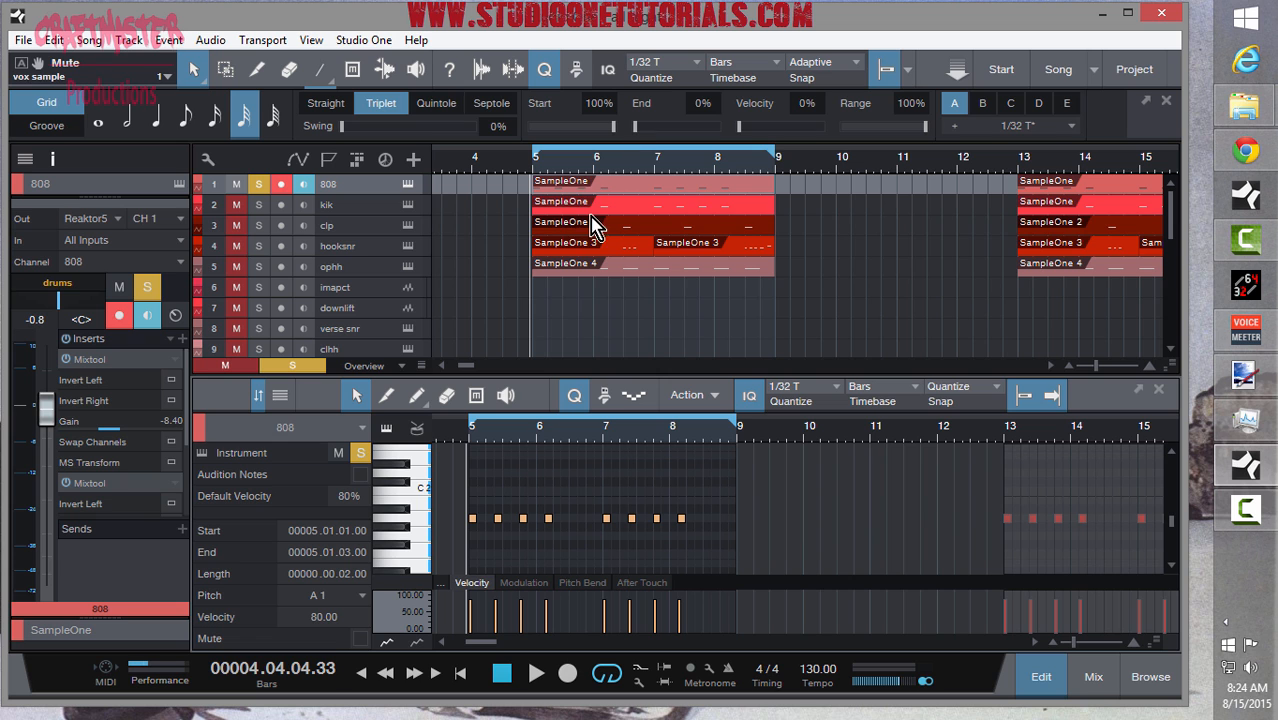
key(space)
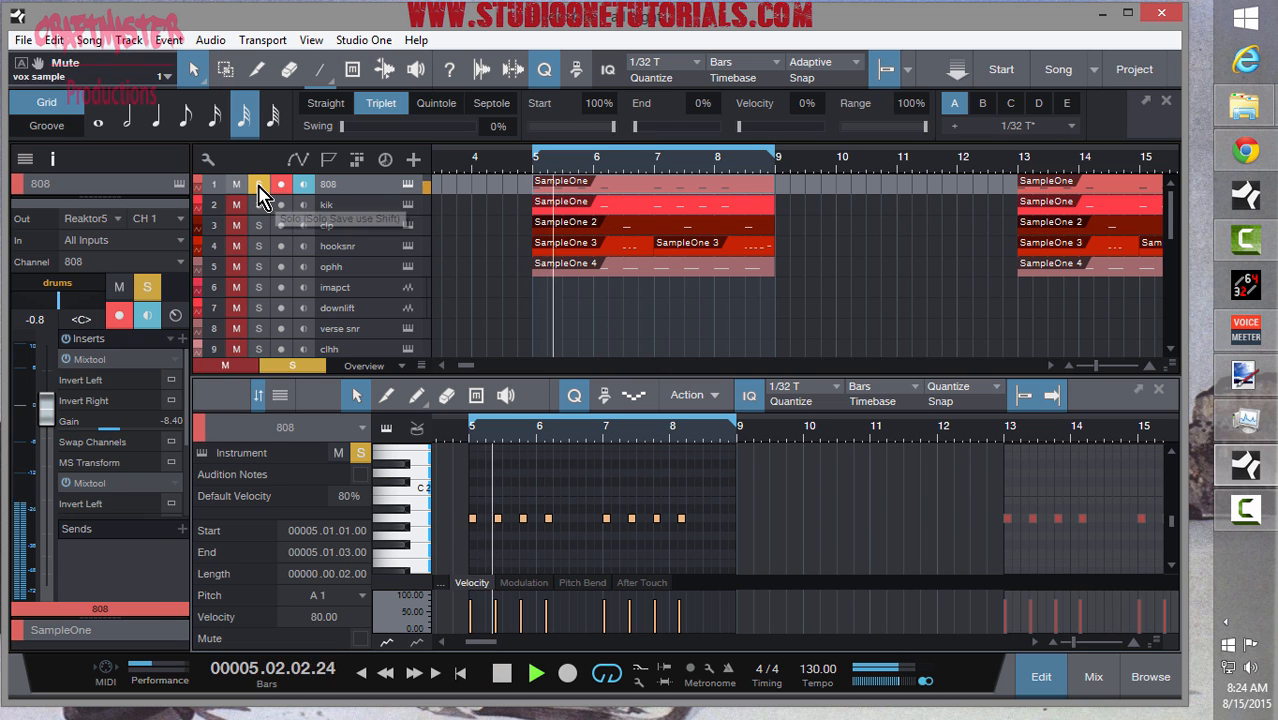
click(259, 185)
- Stop playback and extend the end of the arrangement's loop range from bar 5 out to bar 17
scroll(560, 287, down, 3)
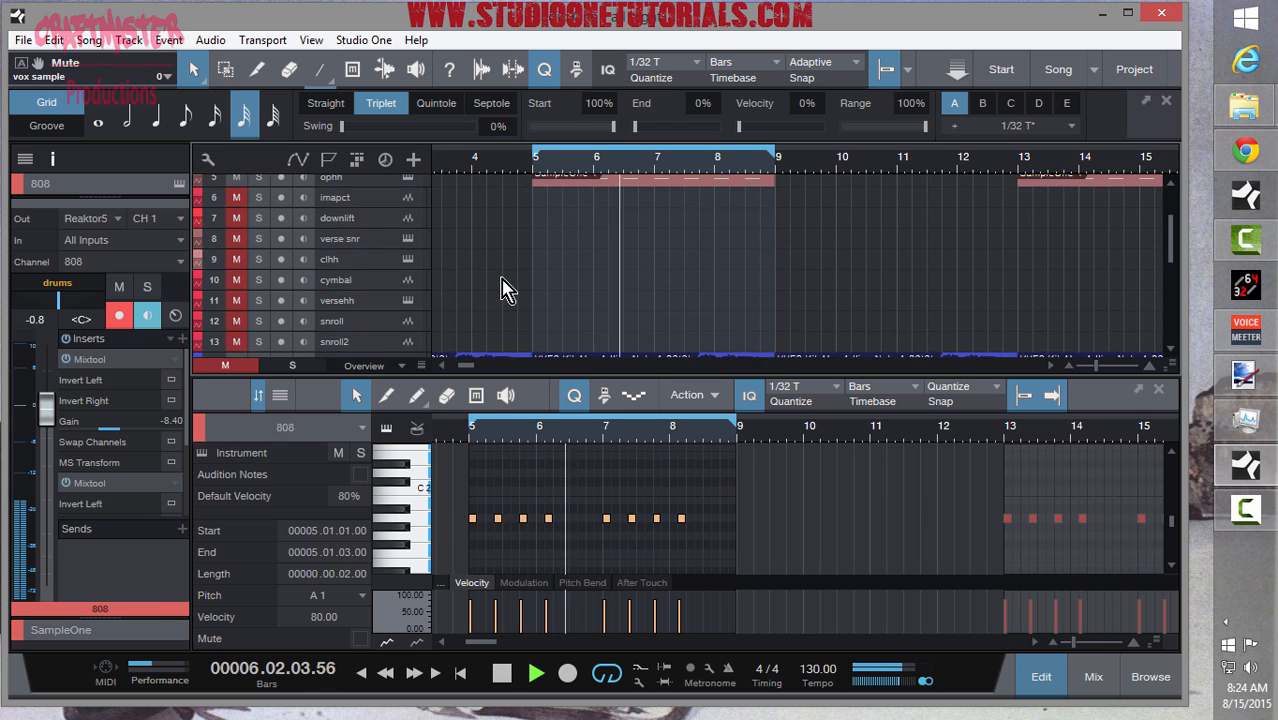
scroll(505, 289, down, 2)
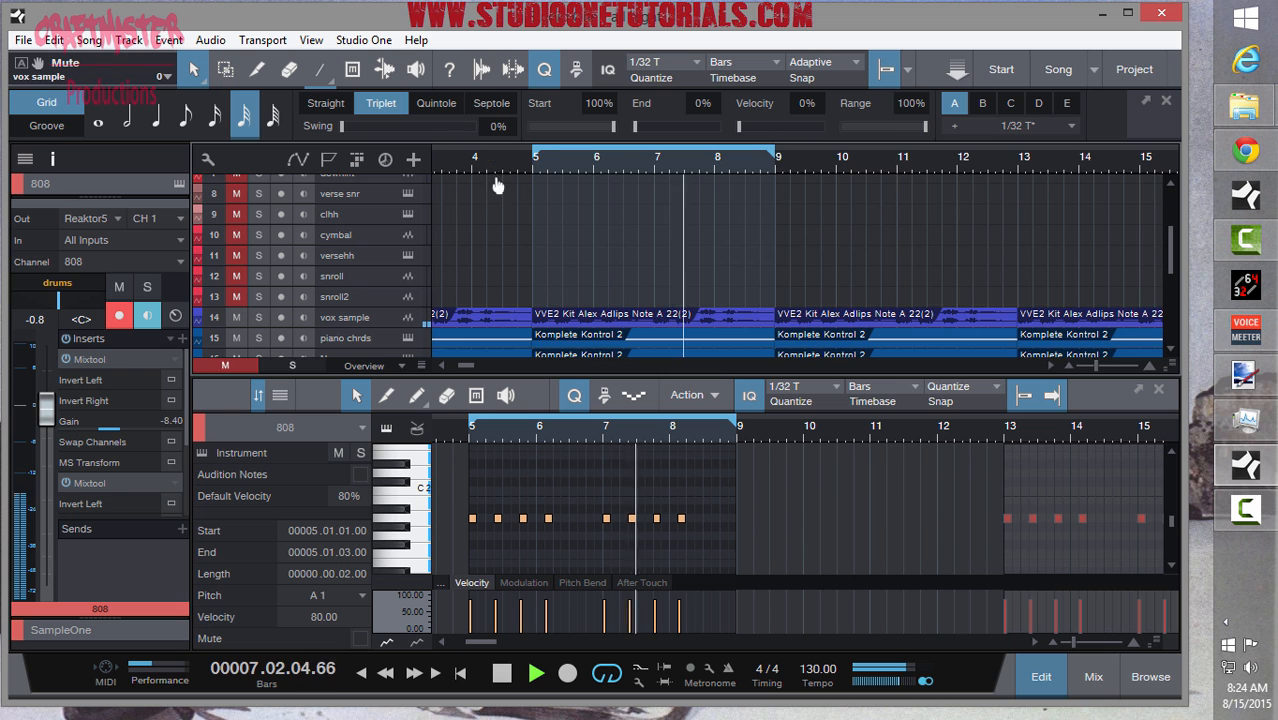
scroll(490, 165, down, 5)
scroll(581, 222, down, 4)
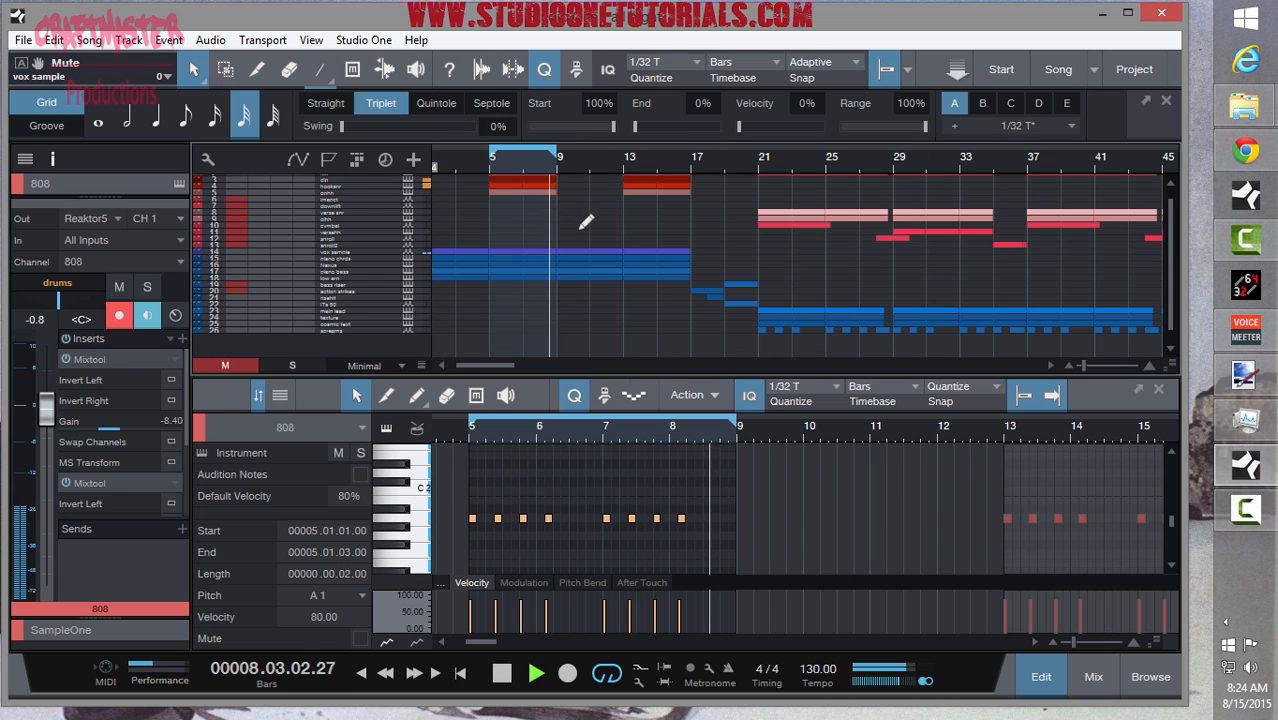
scroll(586, 222, up, 1)
key(space)
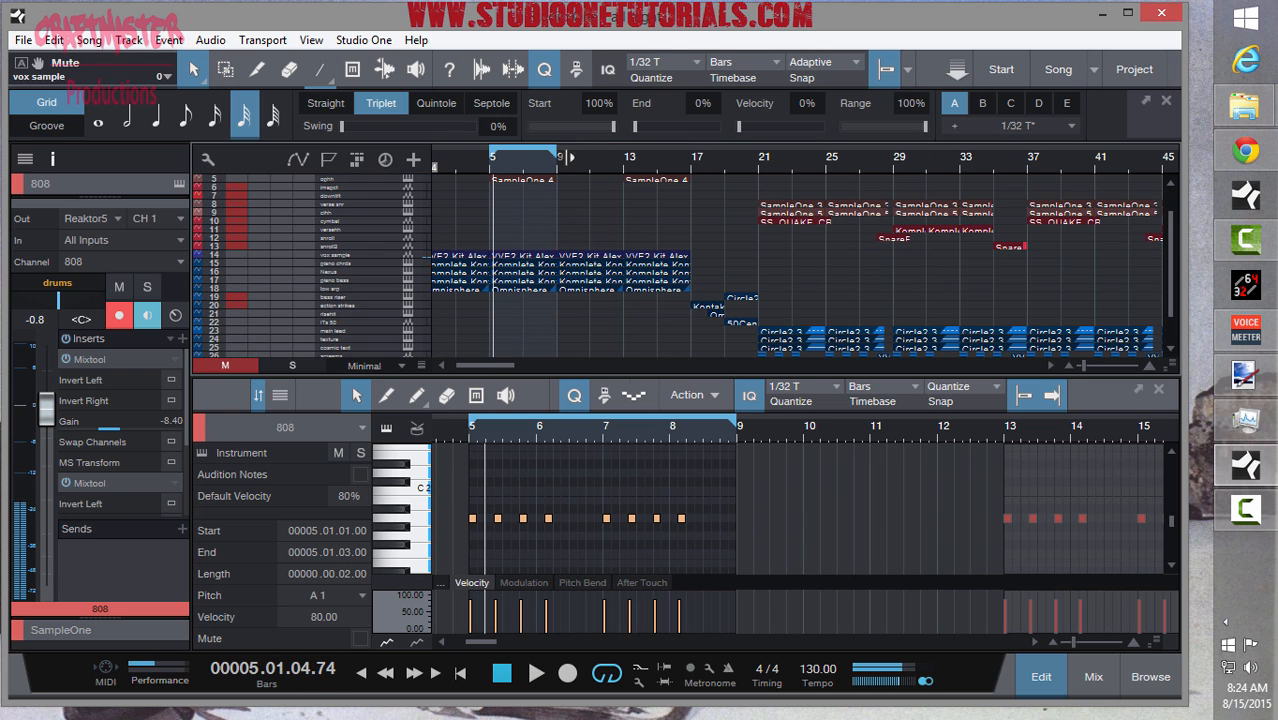
drag(560, 156, 690, 157)
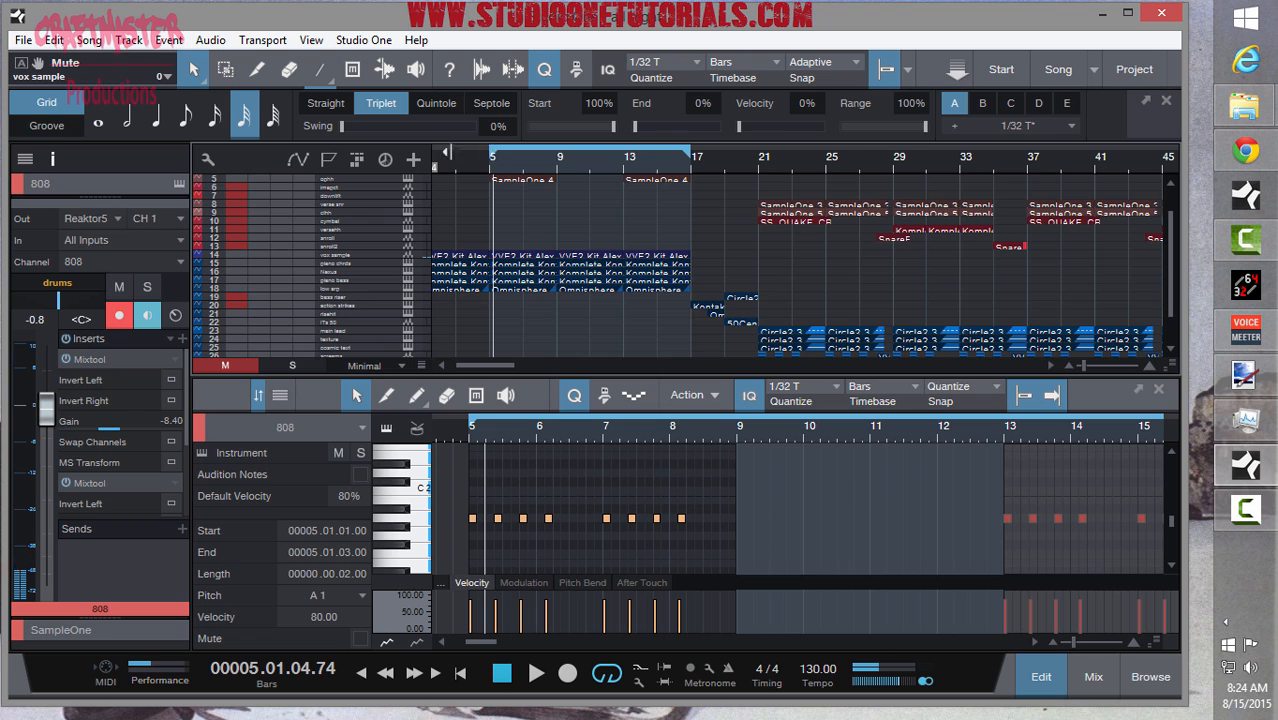
- Set the arrangement's loop range to span bars 17 to 21
drag(447, 153, 384, 157)
drag(702, 157, 772, 157)
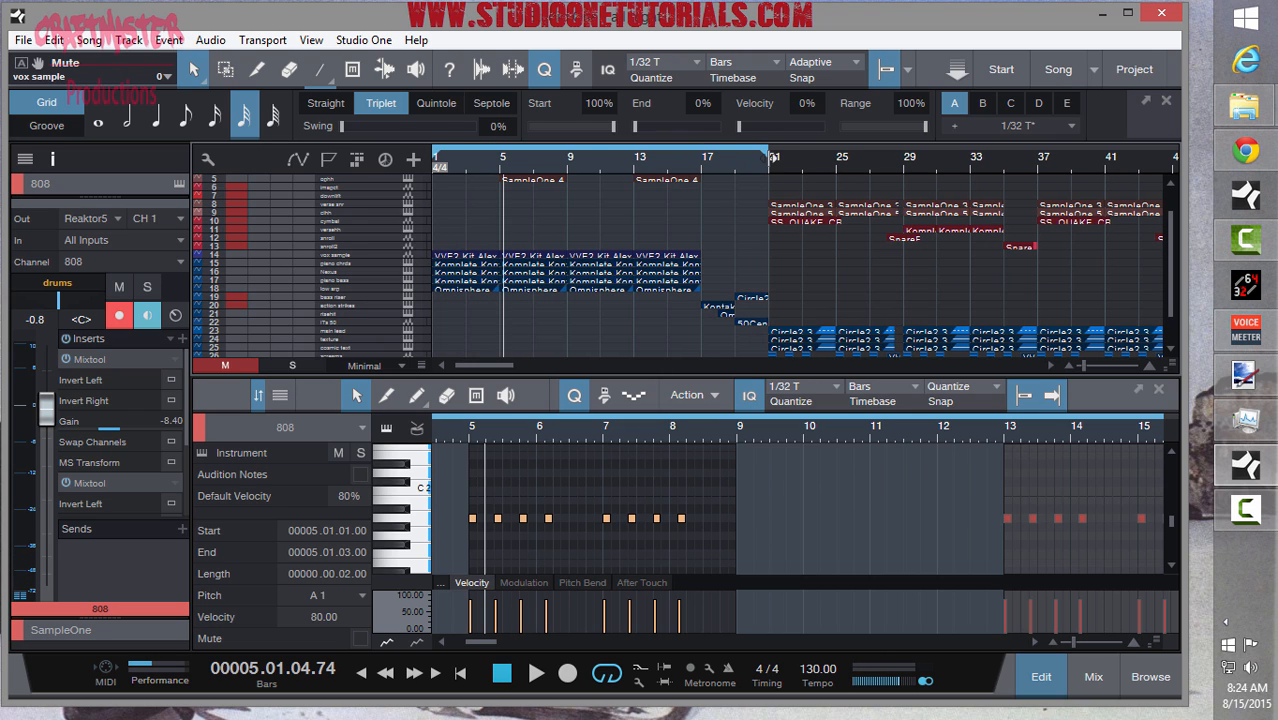
drag(435, 156, 705, 157)
scroll(730, 243, up, 2)
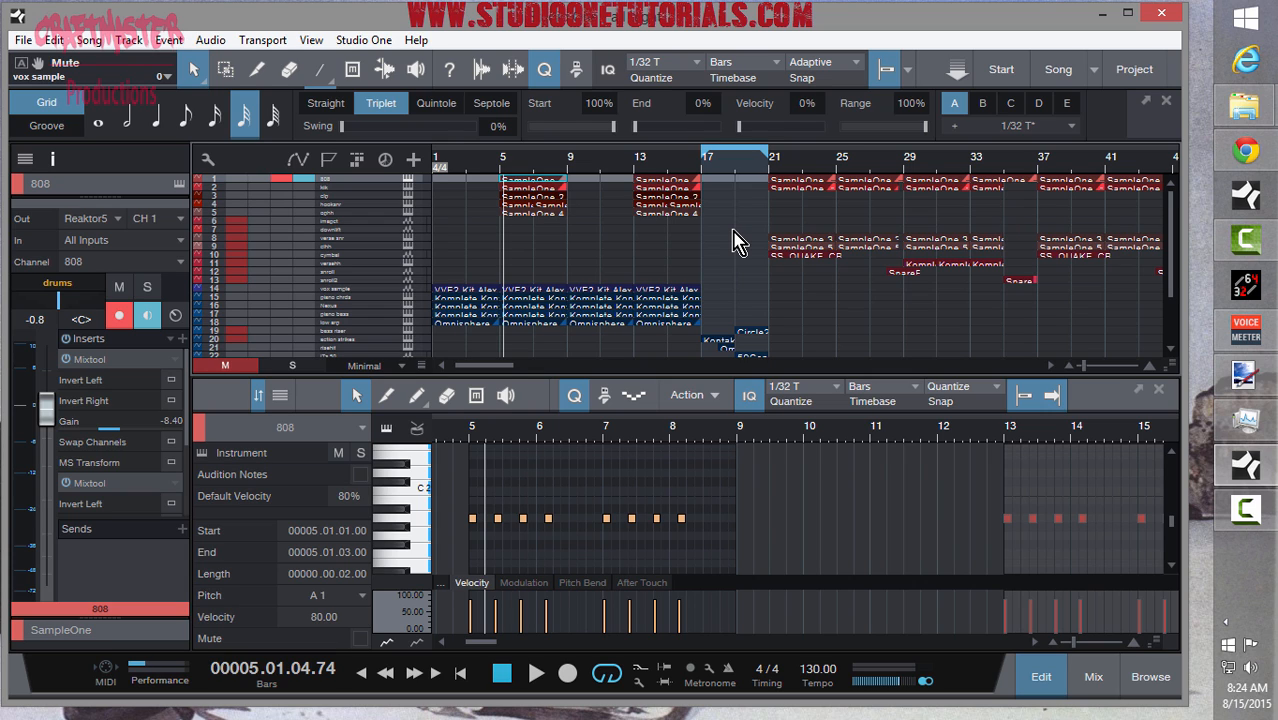
- Play the arrangement from the start of the song into bar 15, then stop playback
click(593, 182)
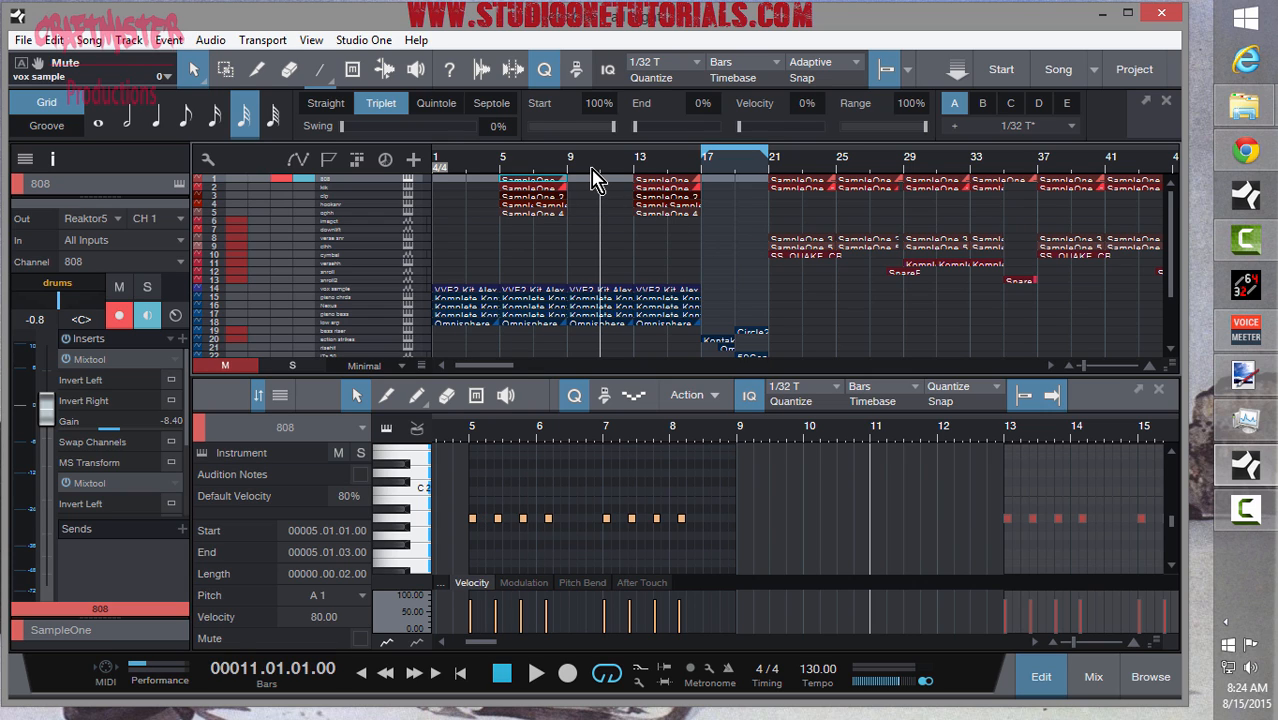
click(593, 179)
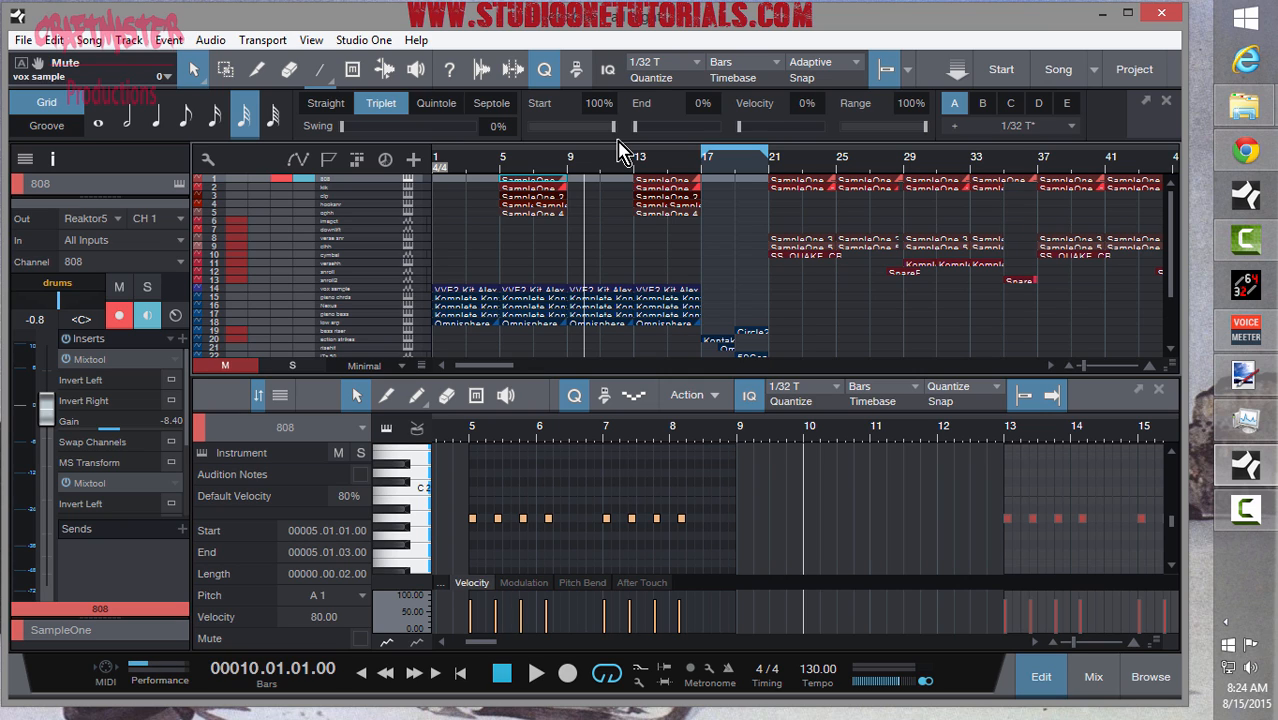
key(Home)
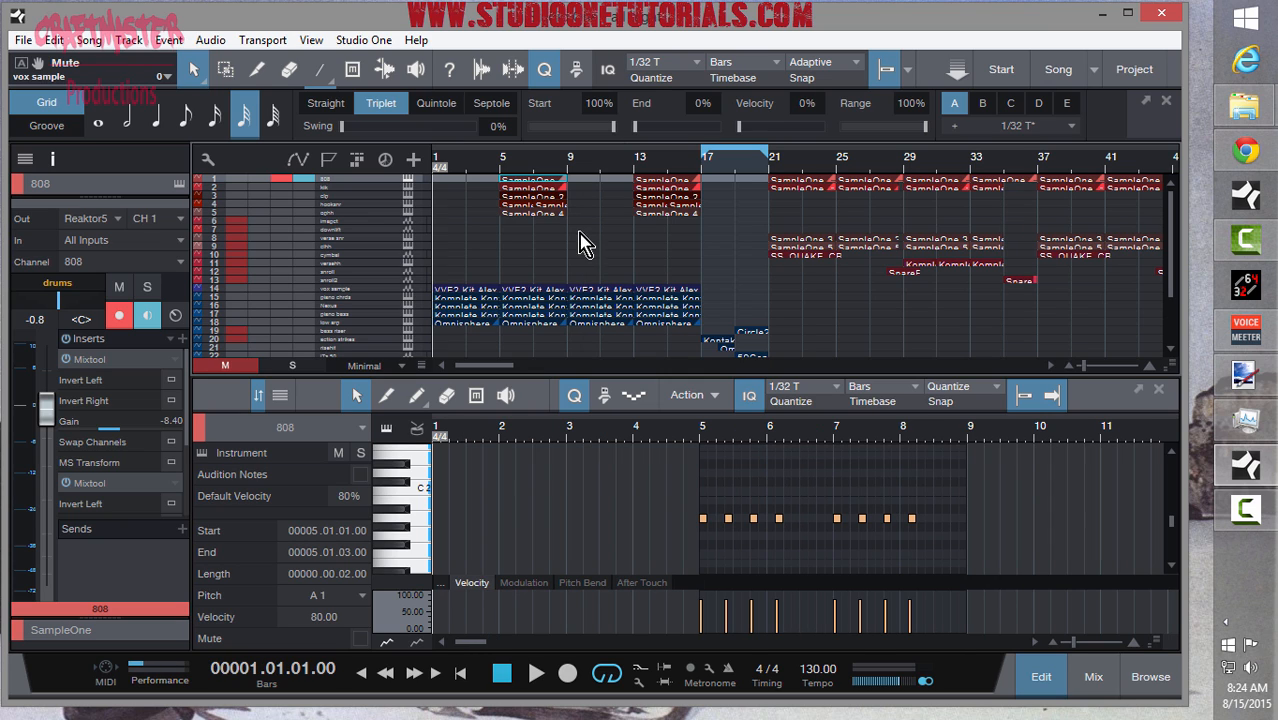
key(space)
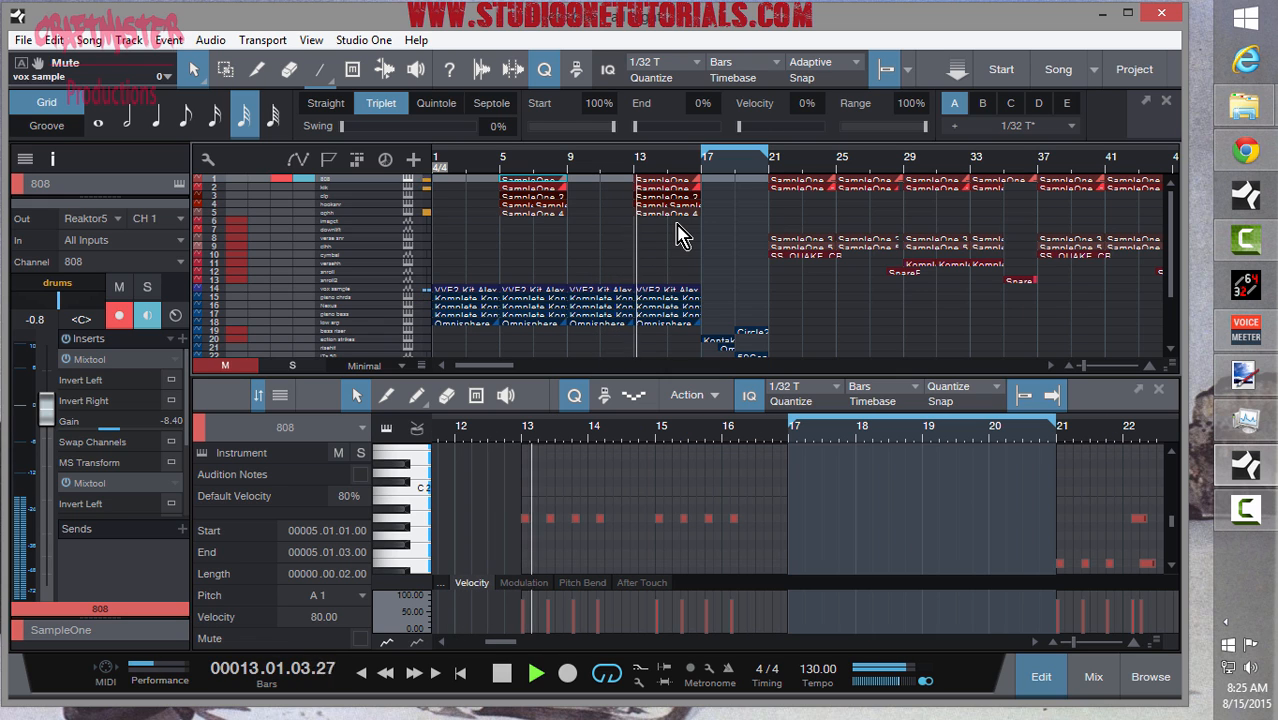
drag(750, 166, 750, 192)
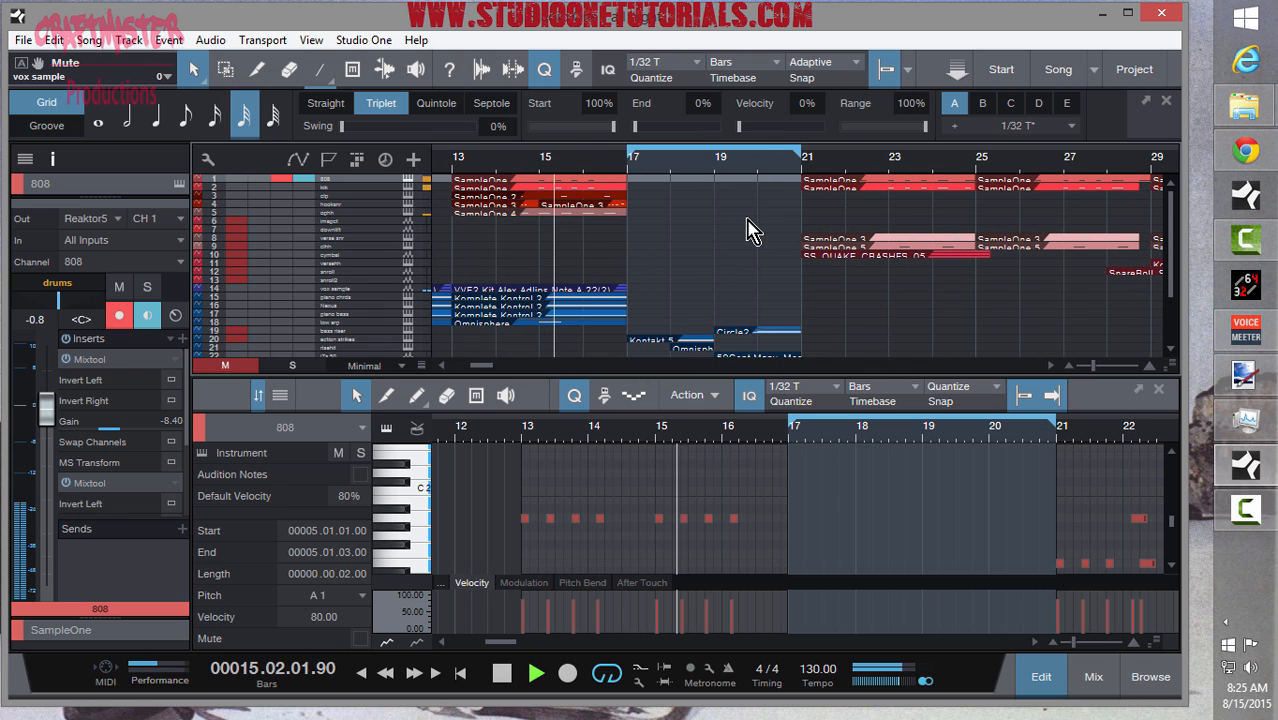
key(space)
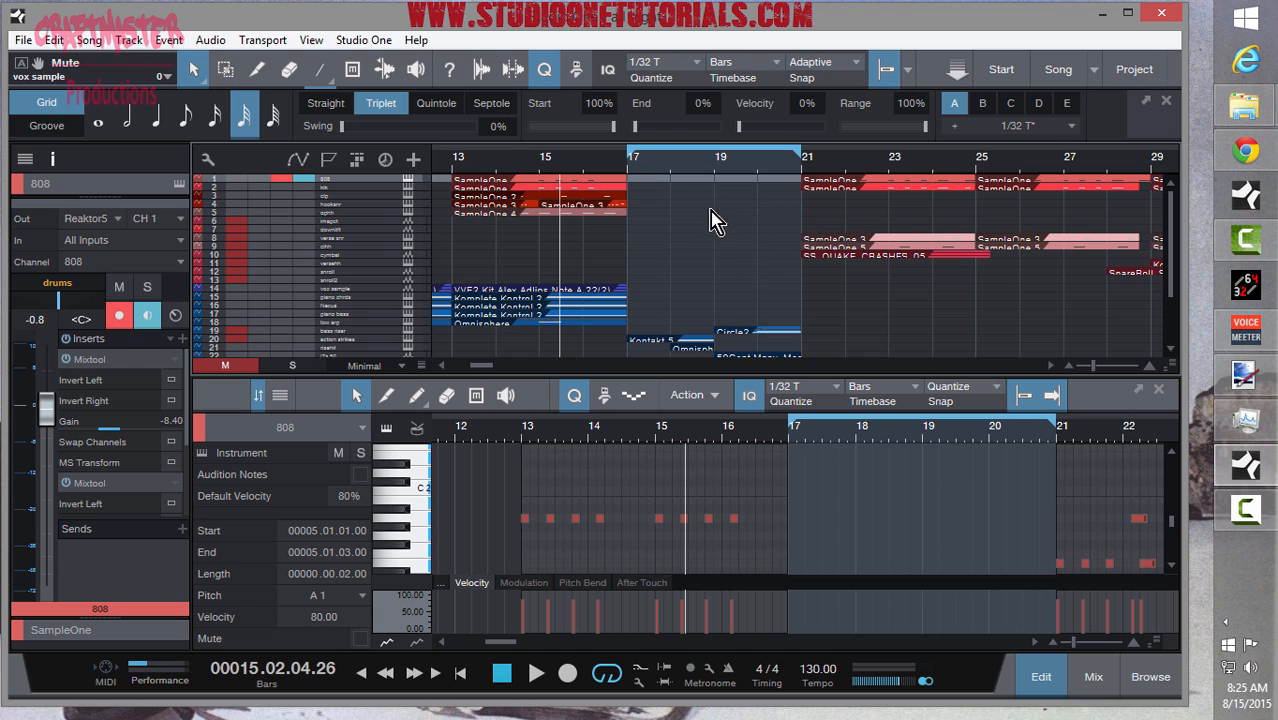
- Place the playback cursor at bar 17 and view the action strikes track's Kontakt instrument before closing it
scroll(712, 220, down, 3)
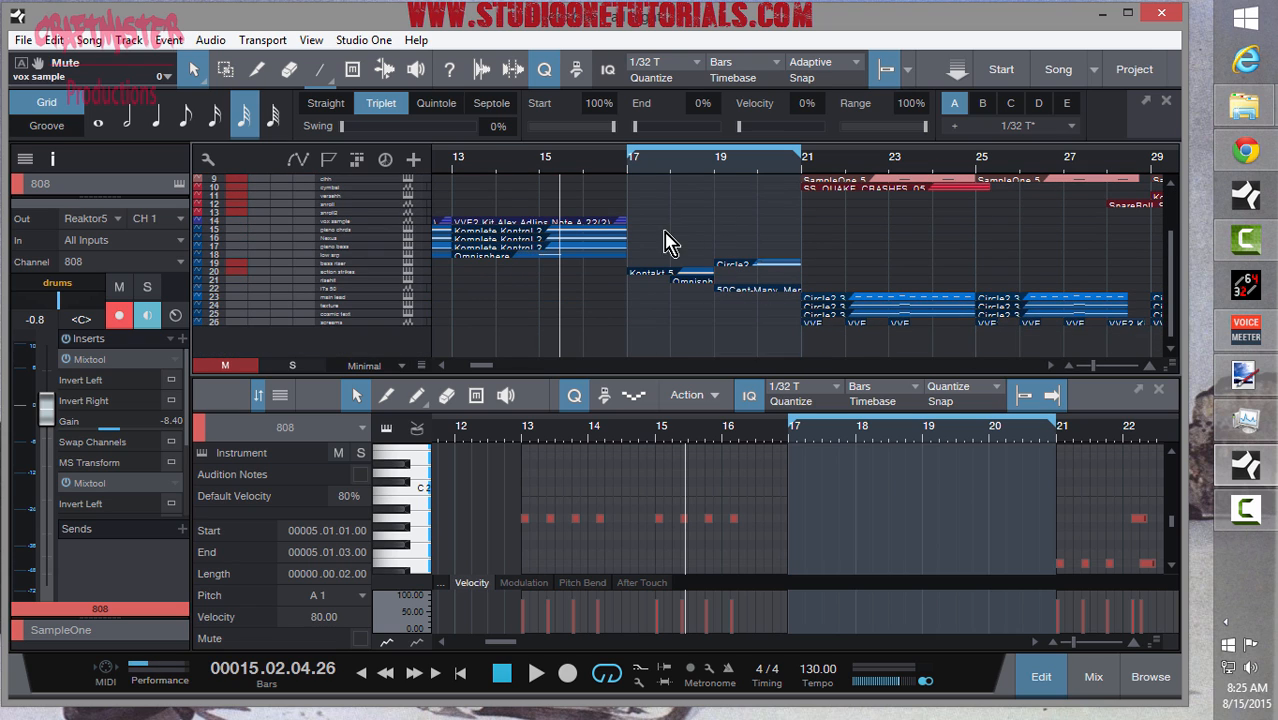
click(624, 180)
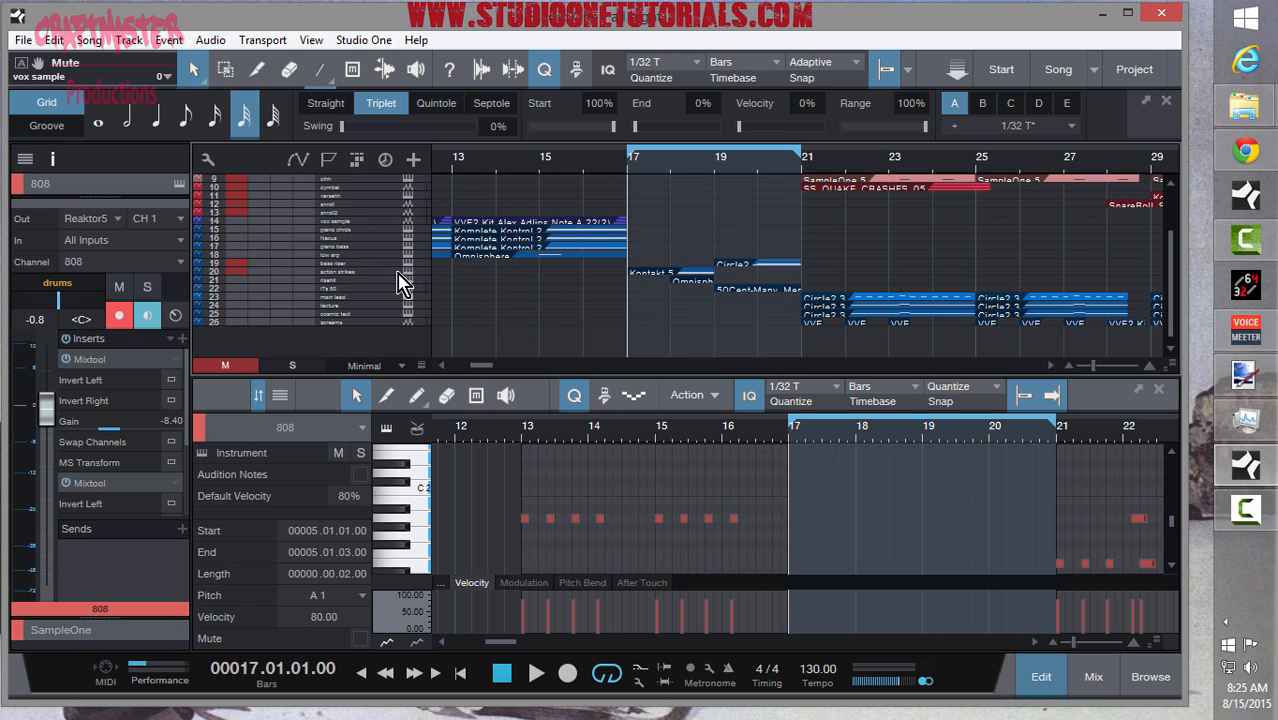
scroll(390, 283, up, 1)
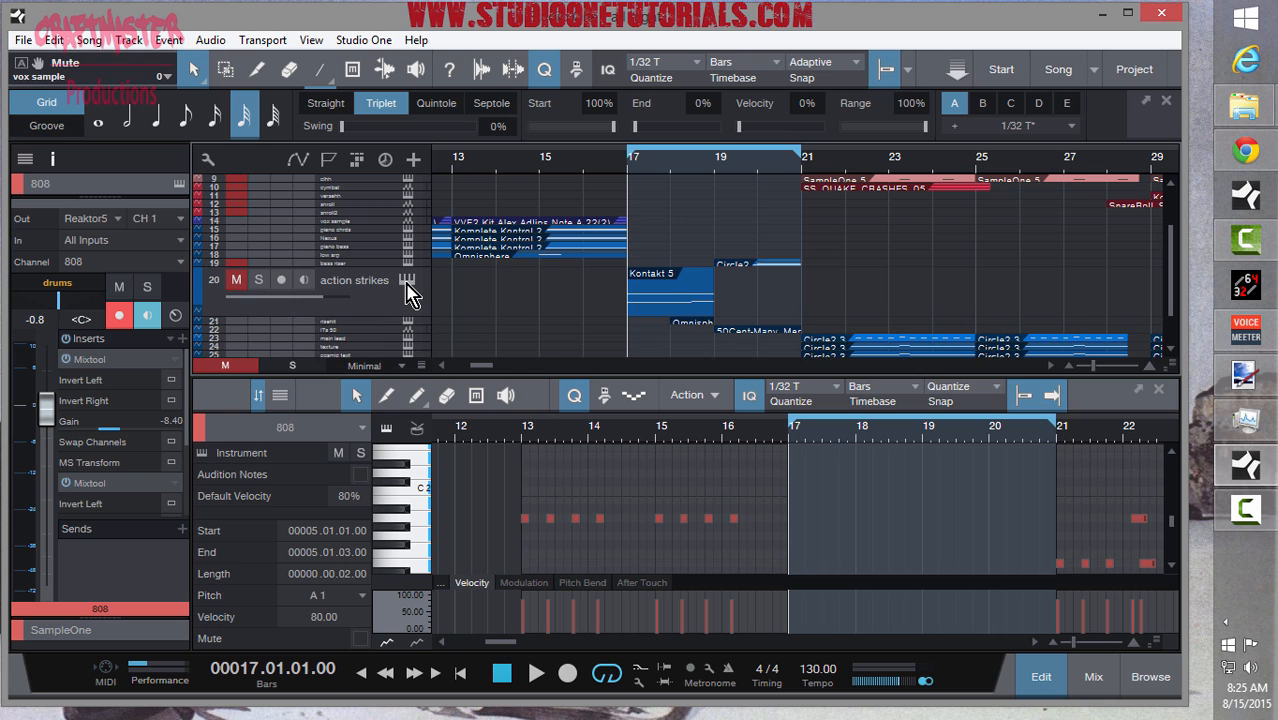
click(408, 277)
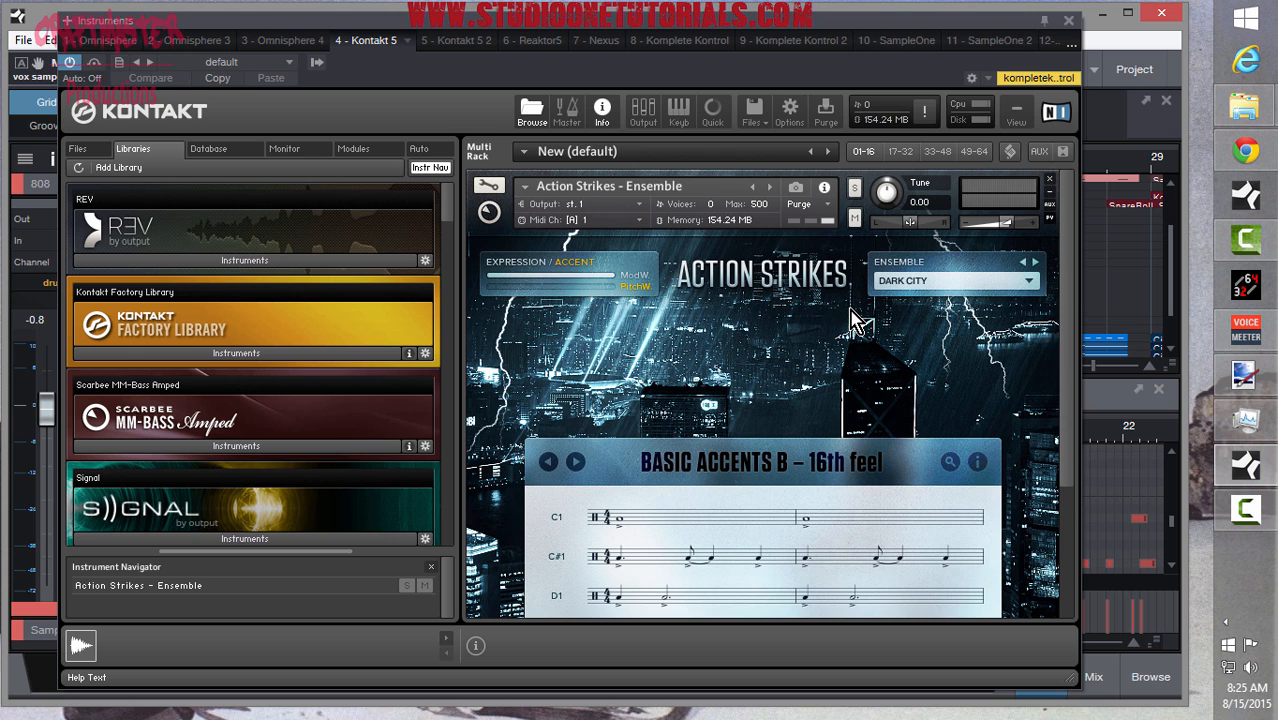
click(1070, 21)
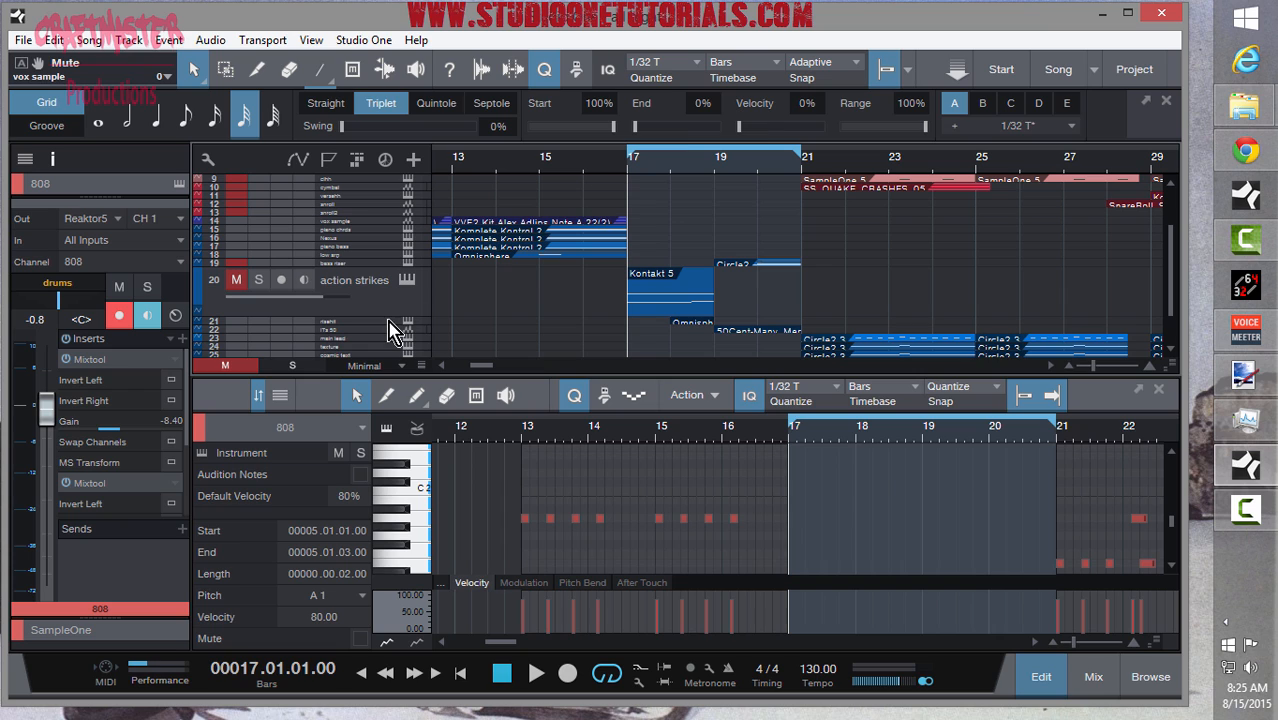
- Unmute the action strikes track and play the arrangement from bar 17
click(236, 280)
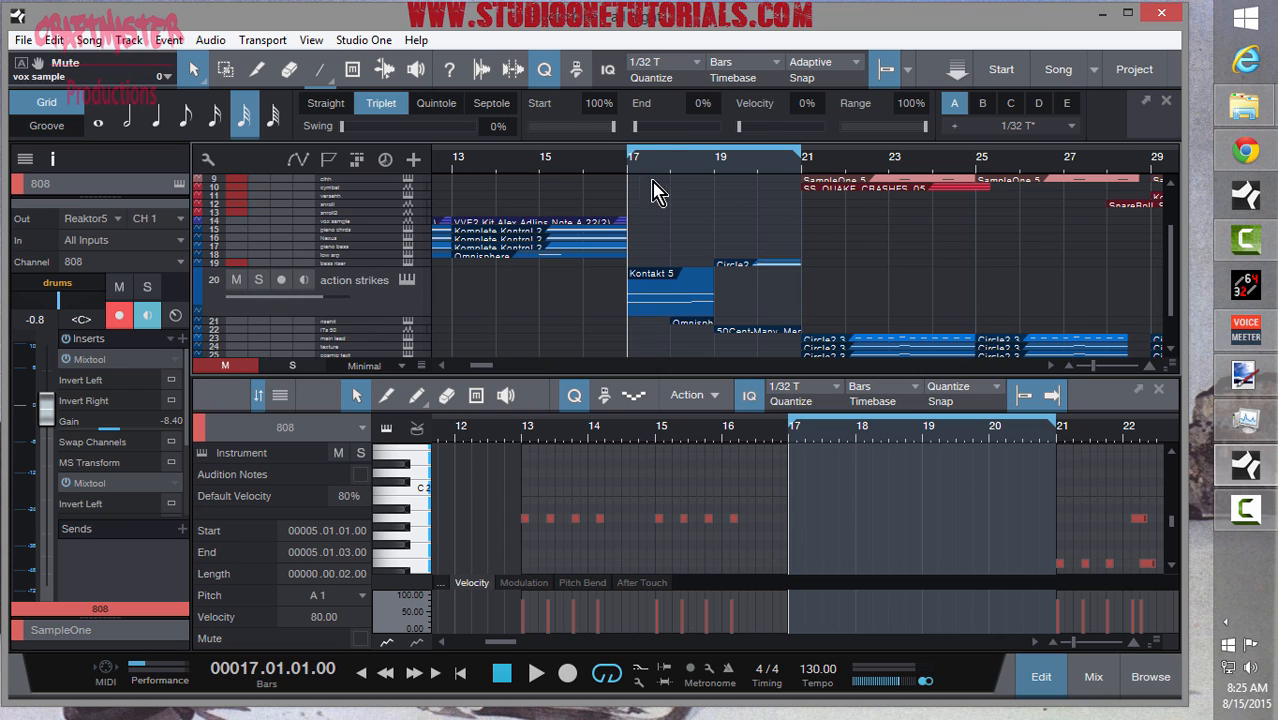
click(604, 168)
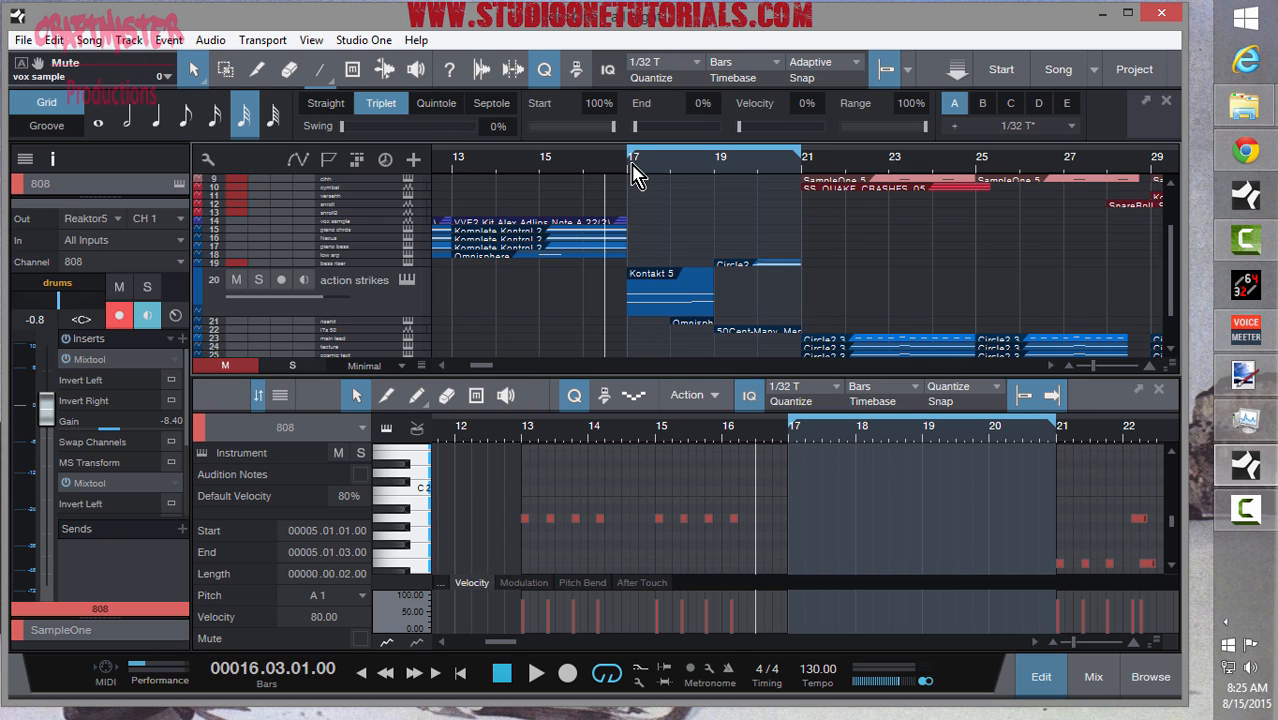
click(545, 170)
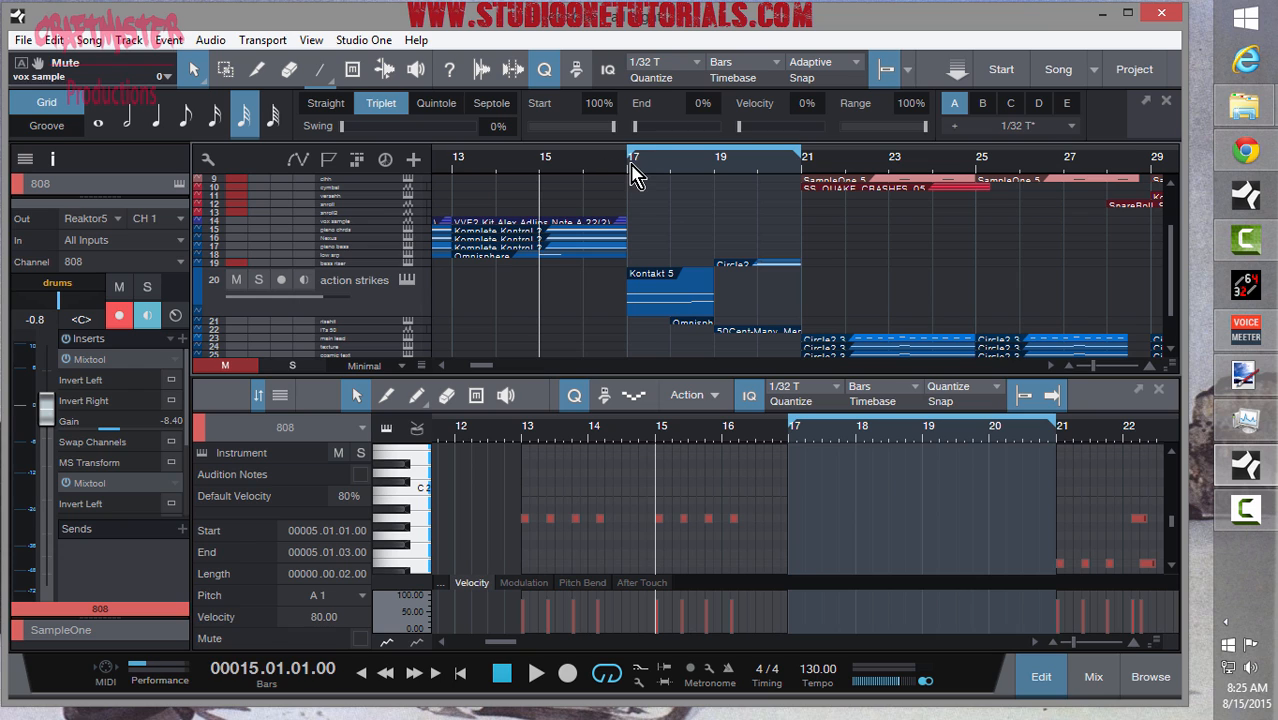
click(620, 172)
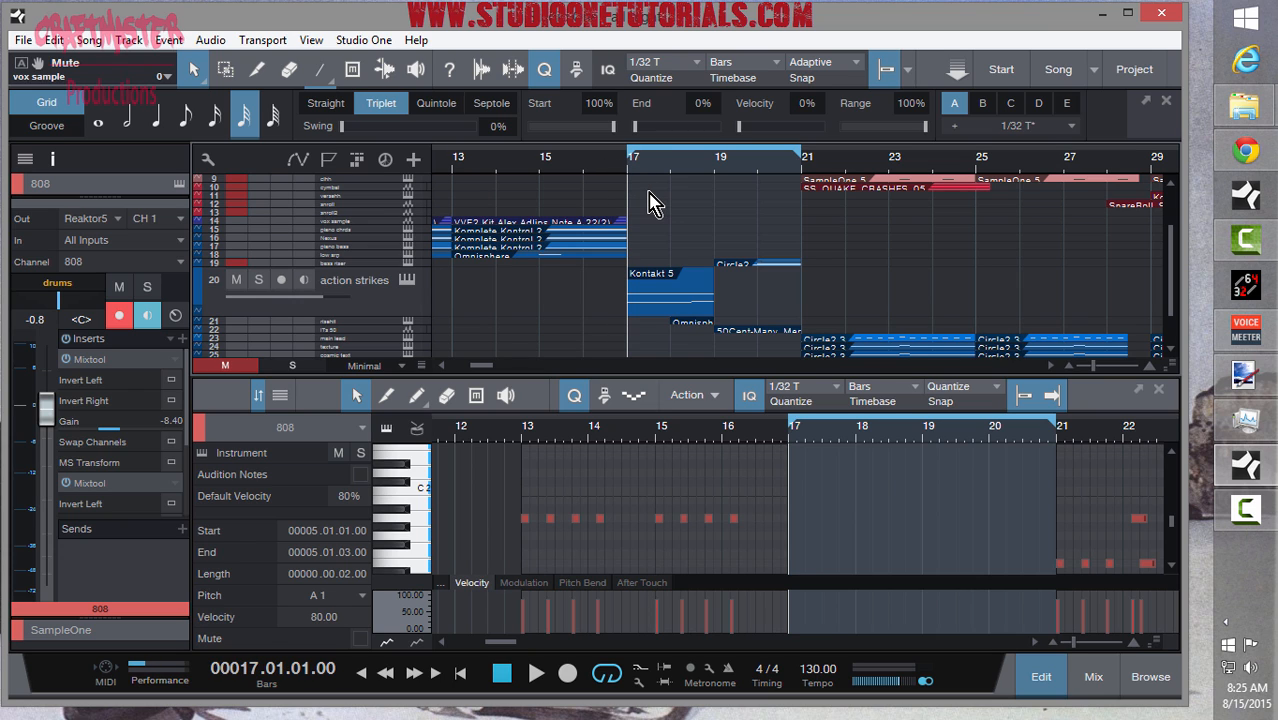
key(space)
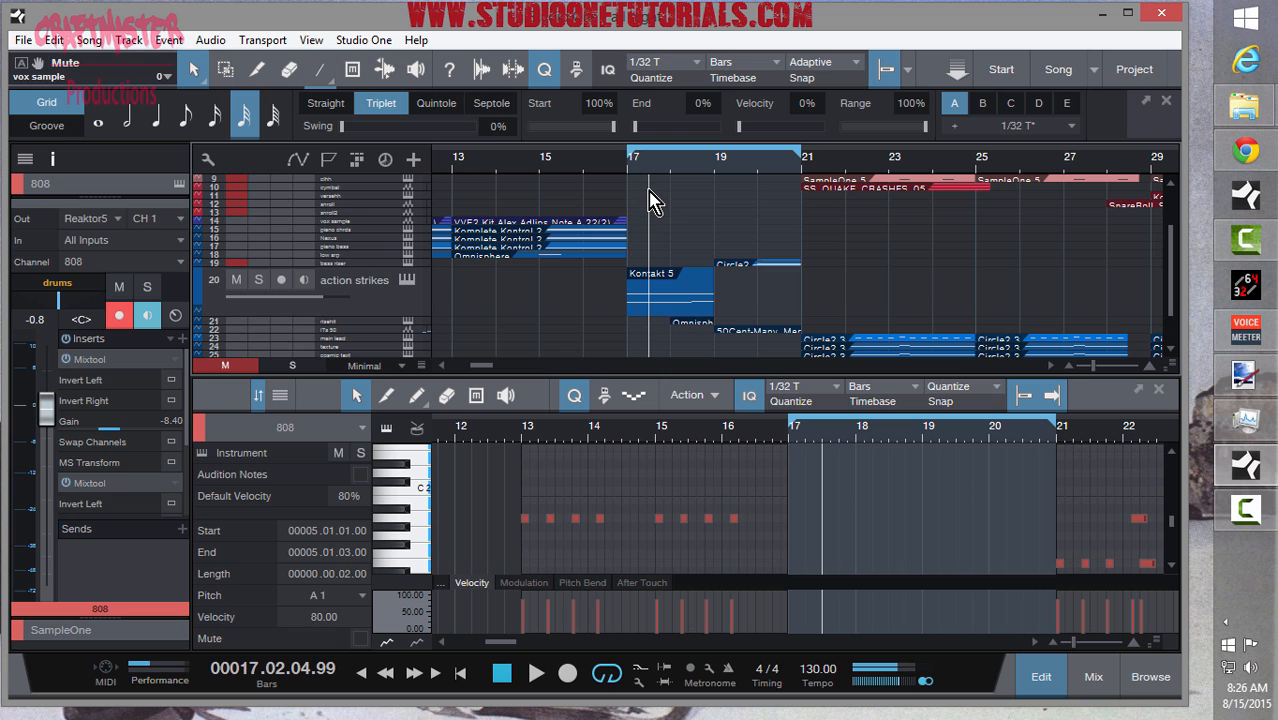
- Show the action strikes part between bars 17 and 19 in the note editor and select both of its notes
scroll(660, 250, down, 2)
click(663, 255)
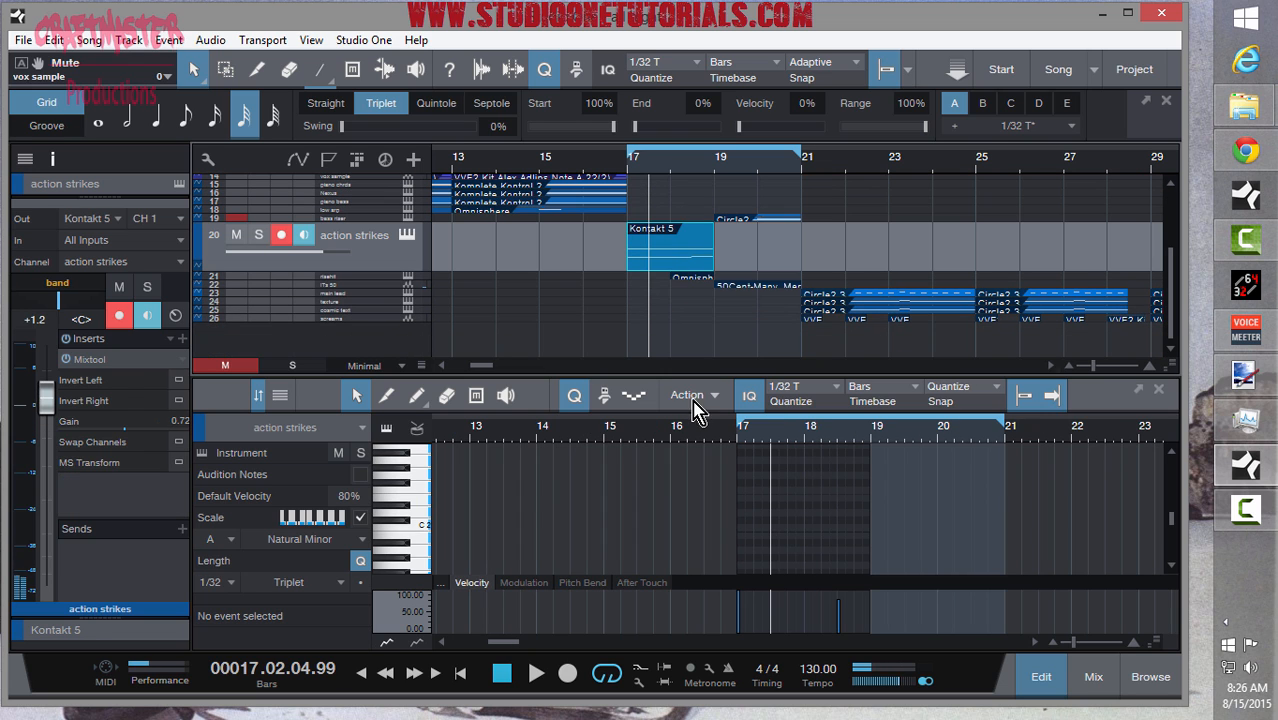
drag(712, 430, 685, 434)
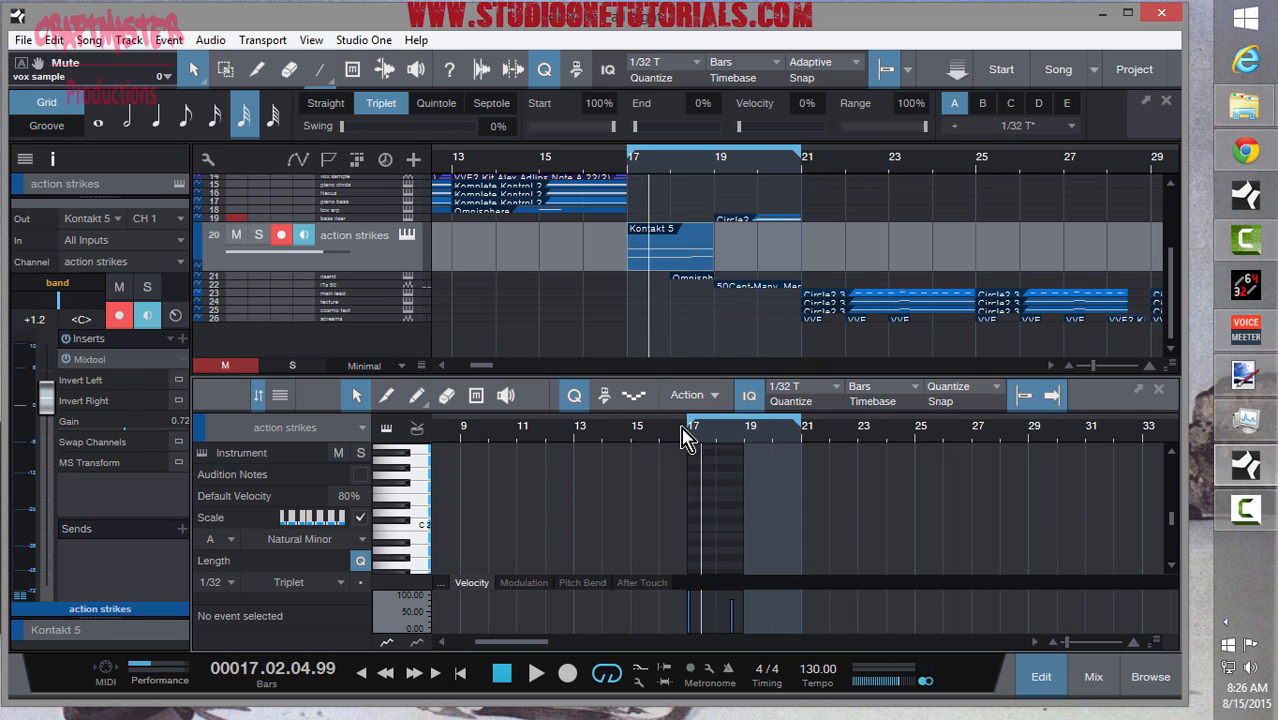
scroll(726, 499, up, 4)
scroll(730, 508, down, 1)
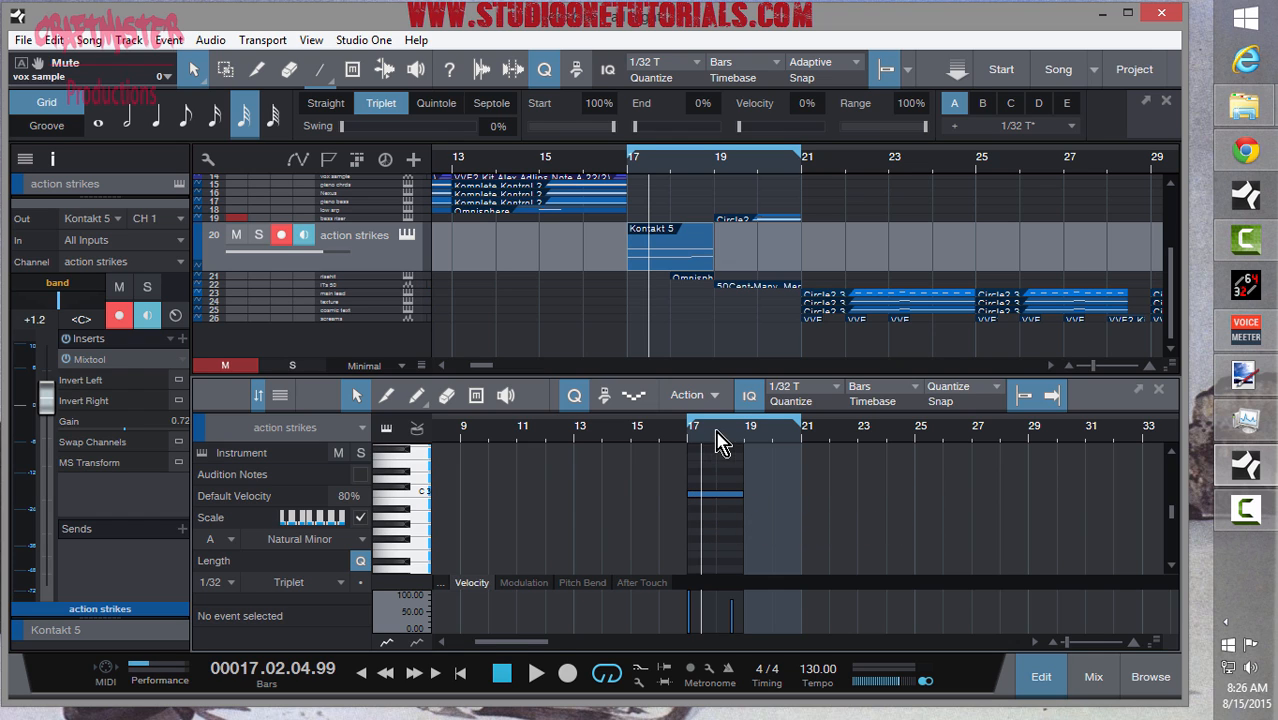
drag(719, 432, 716, 505)
scroll(722, 528, down, 3)
scroll(724, 528, up, 5)
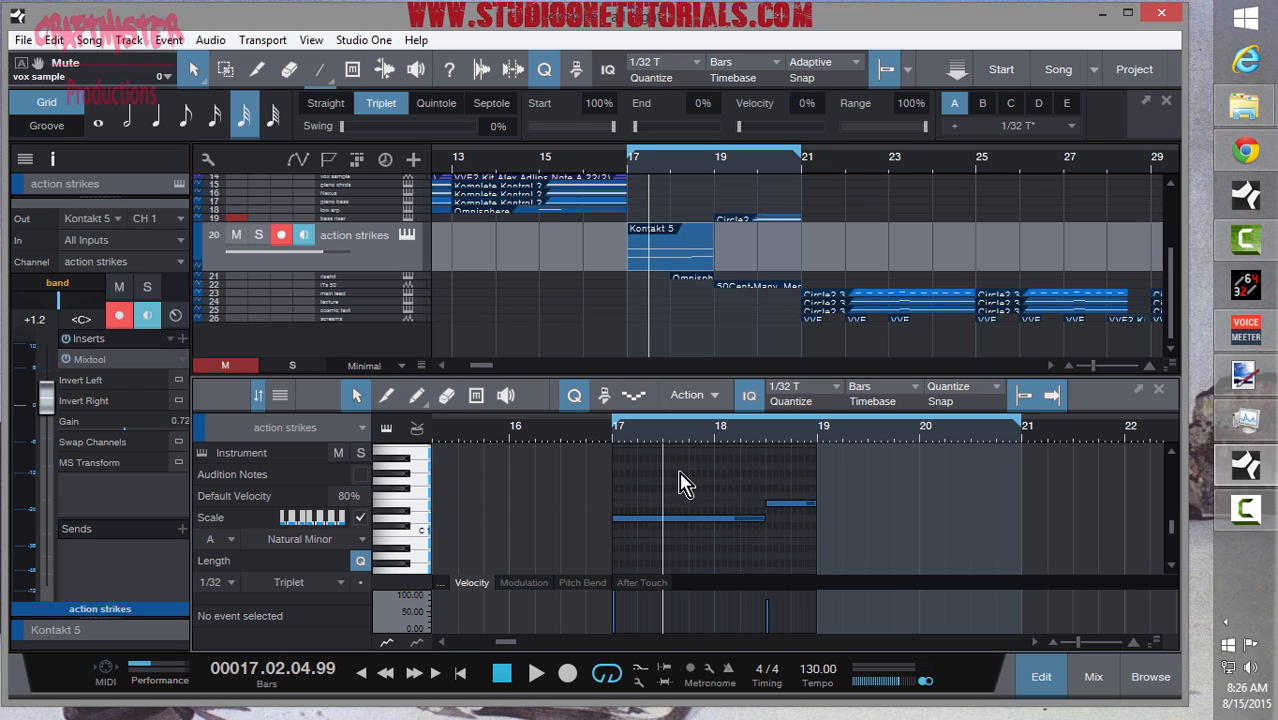
drag(679, 478, 850, 540)
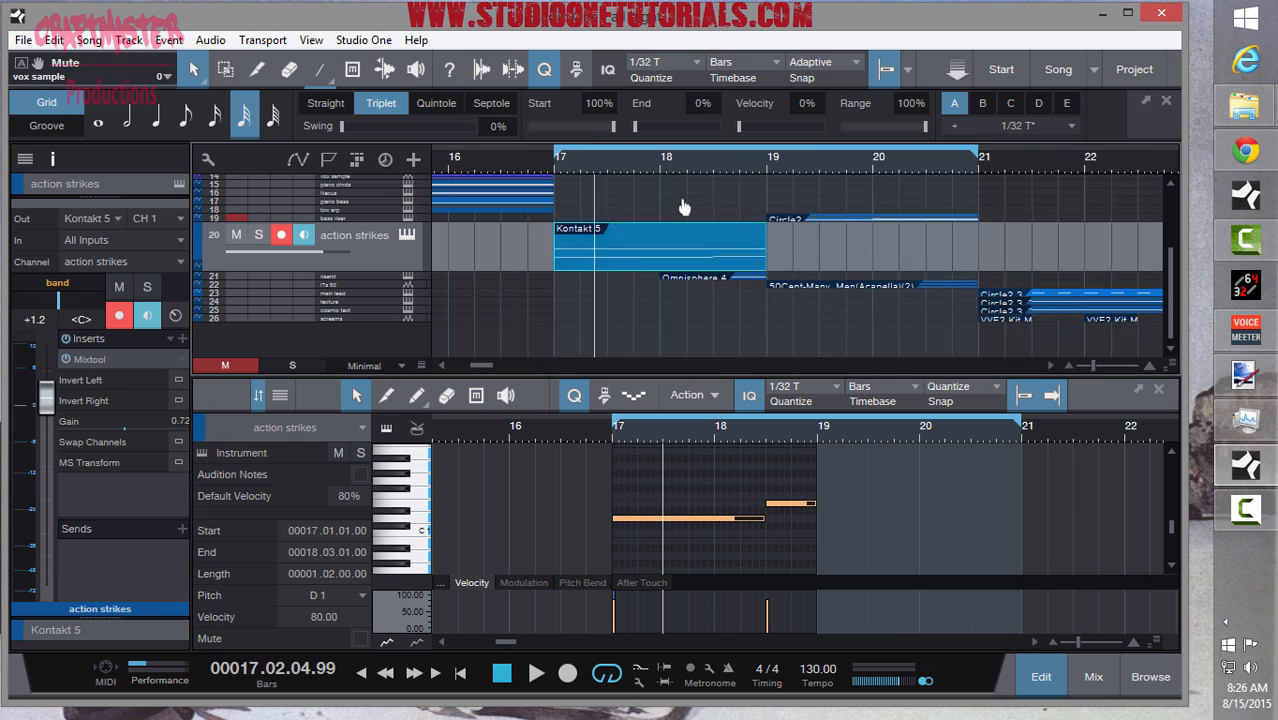
- Enlarge the arrangement tracks and examine the transition parts from bass riser to ITs 50 between bars 17 and 21
scroll(684, 205, up, 4)
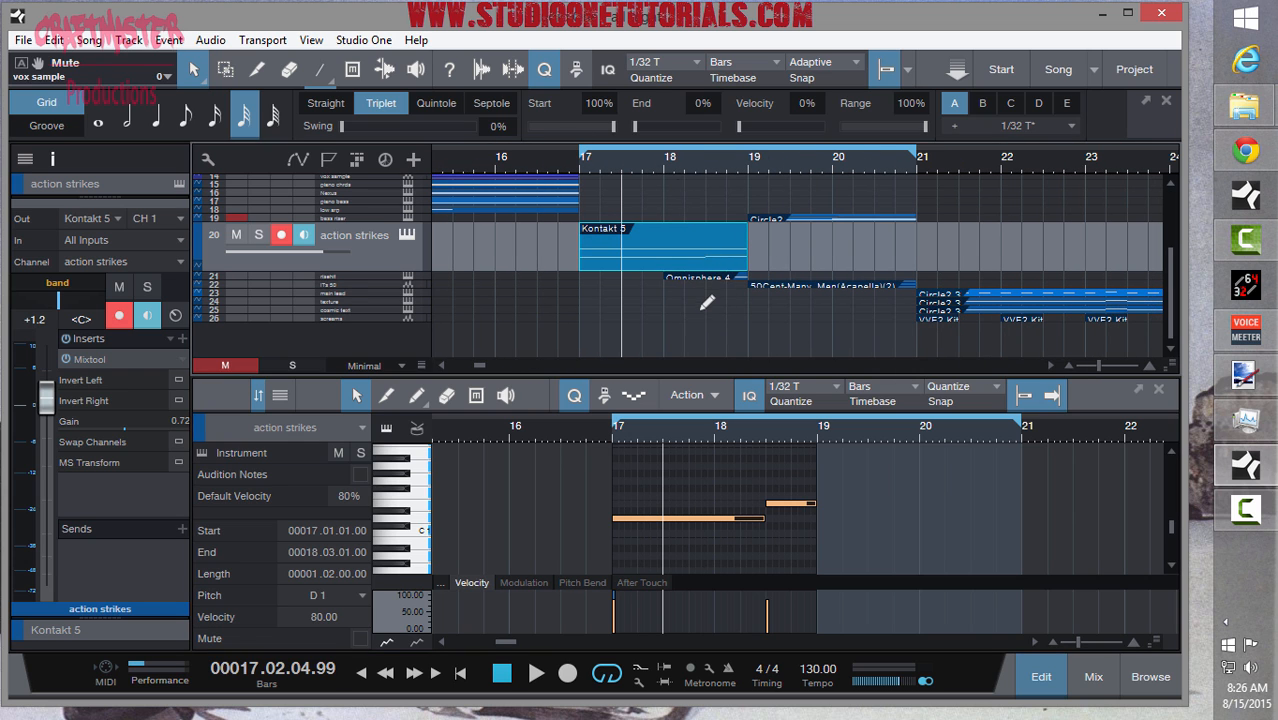
scroll(720, 302, up, 4)
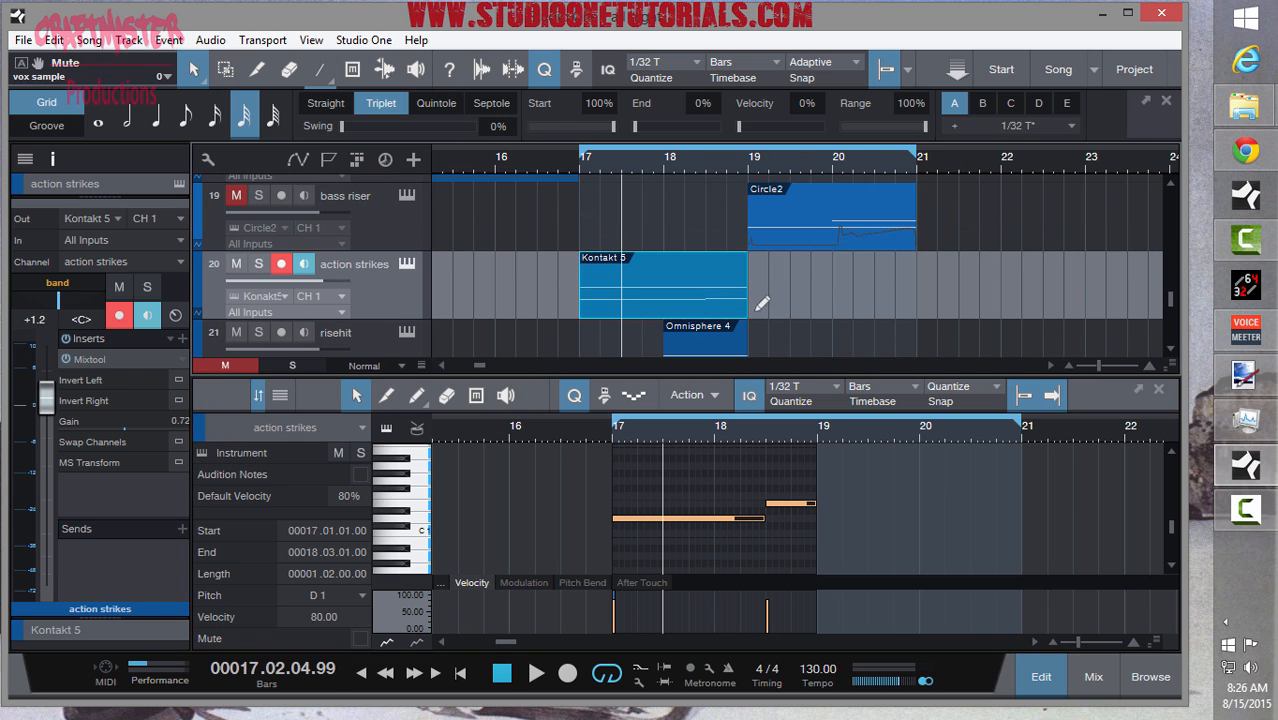
scroll(800, 303, down, 1)
scroll(806, 318, down, 2)
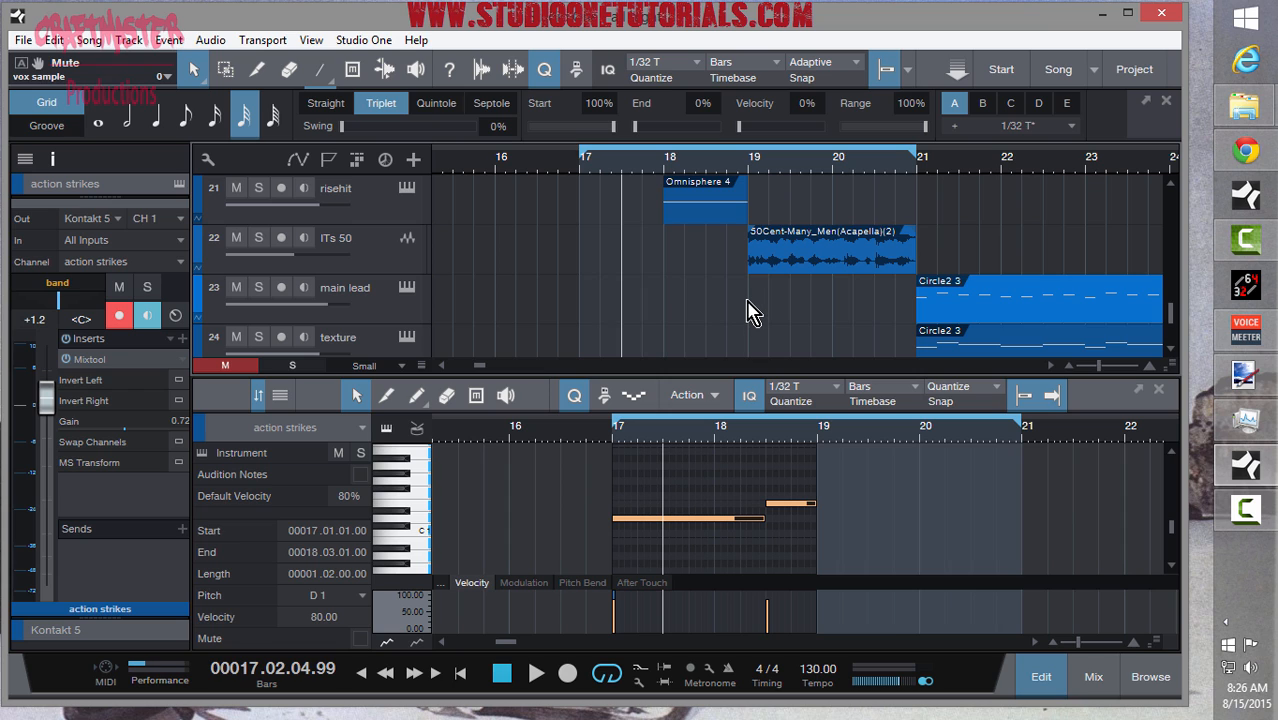
scroll(745, 315, up, 2)
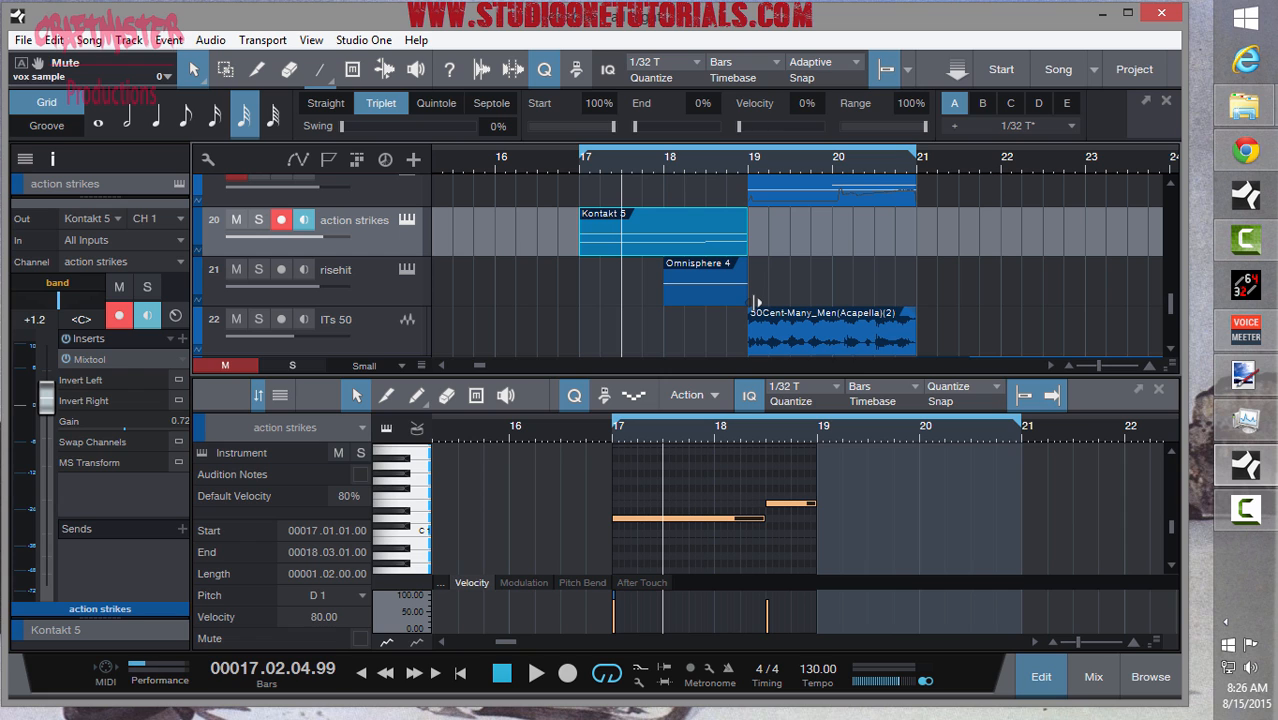
scroll(714, 303, down, 1)
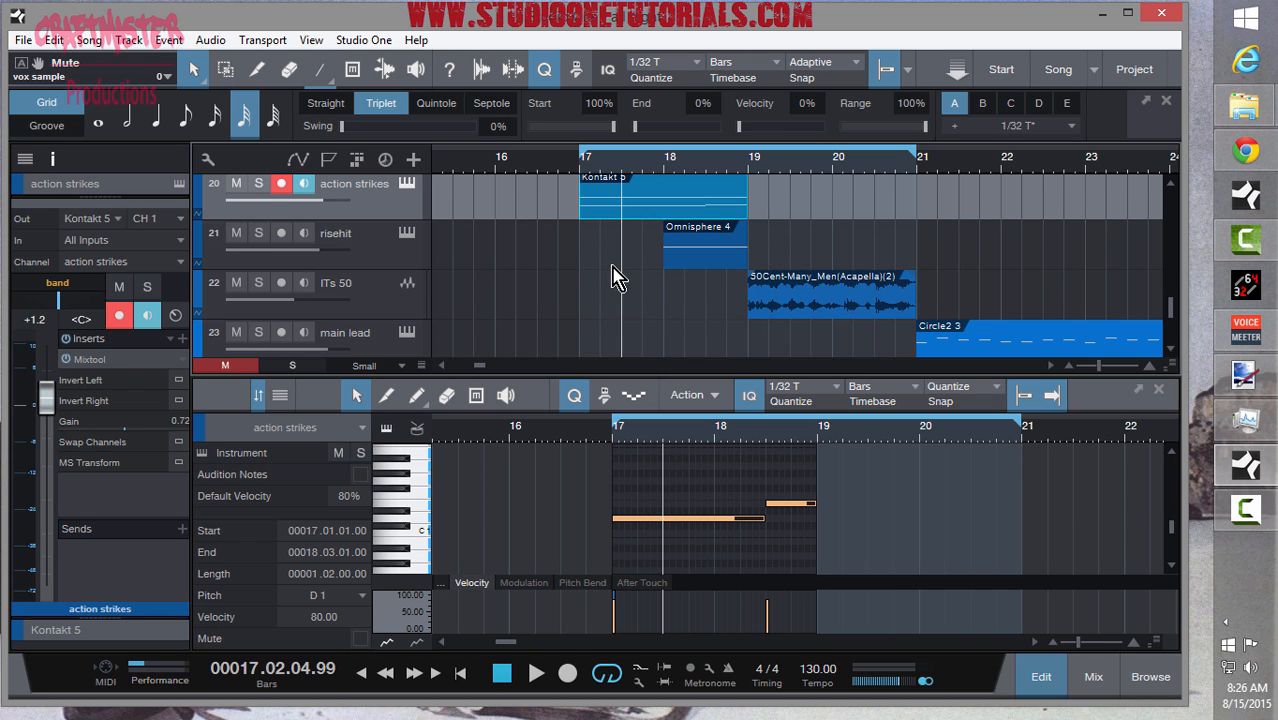
scroll(672, 311, up, 2)
scroll(700, 316, down, 1)
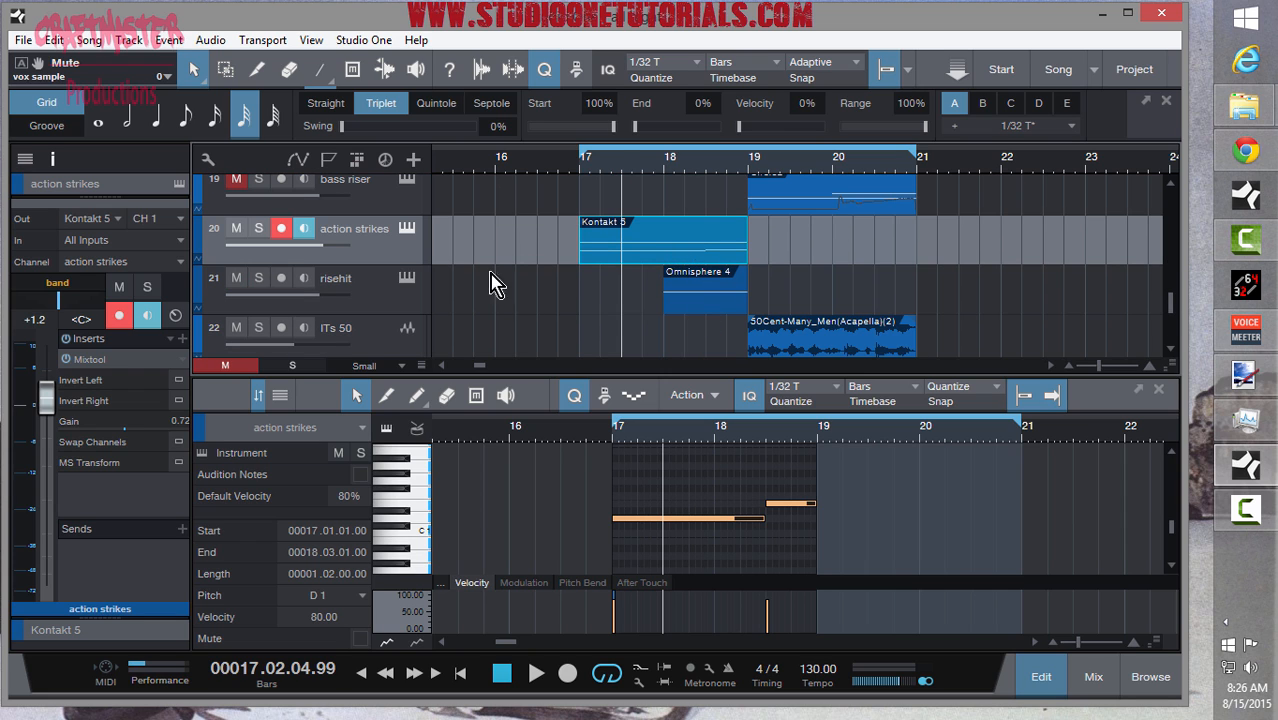
- Select the risehit track and view its Rise & Hit instrument in Kontakt before closing it
click(398, 295)
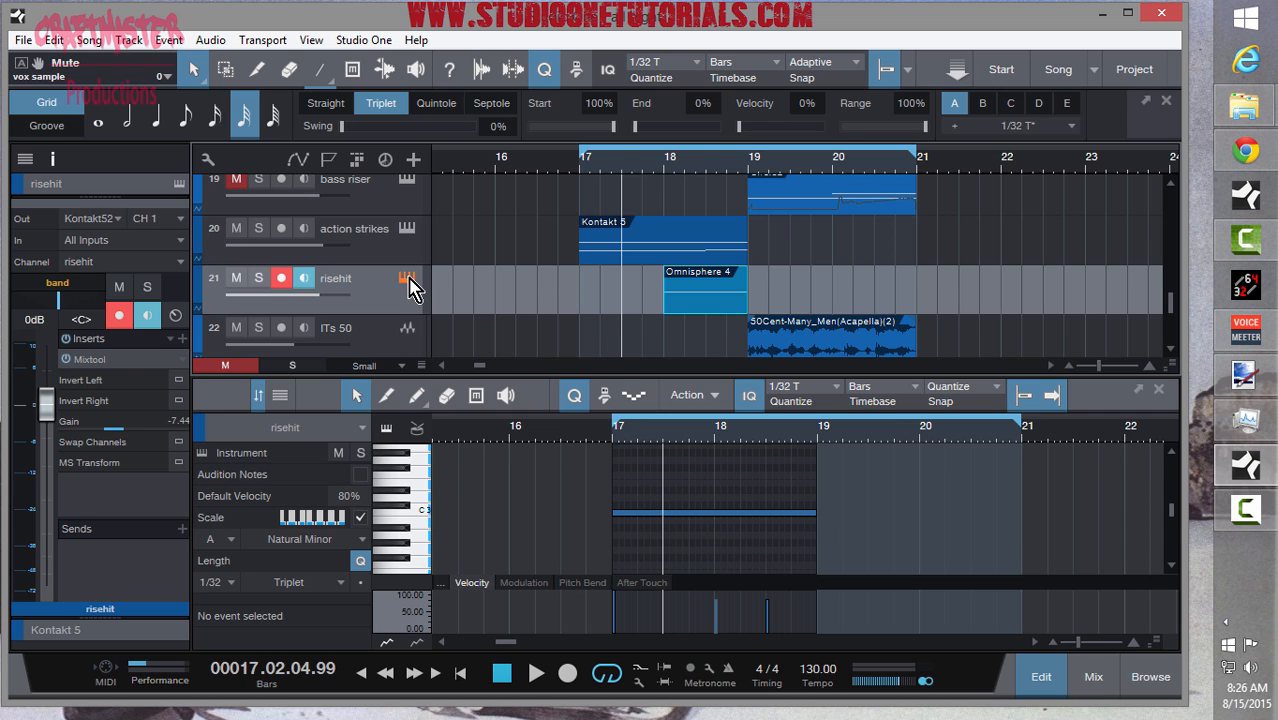
click(408, 280)
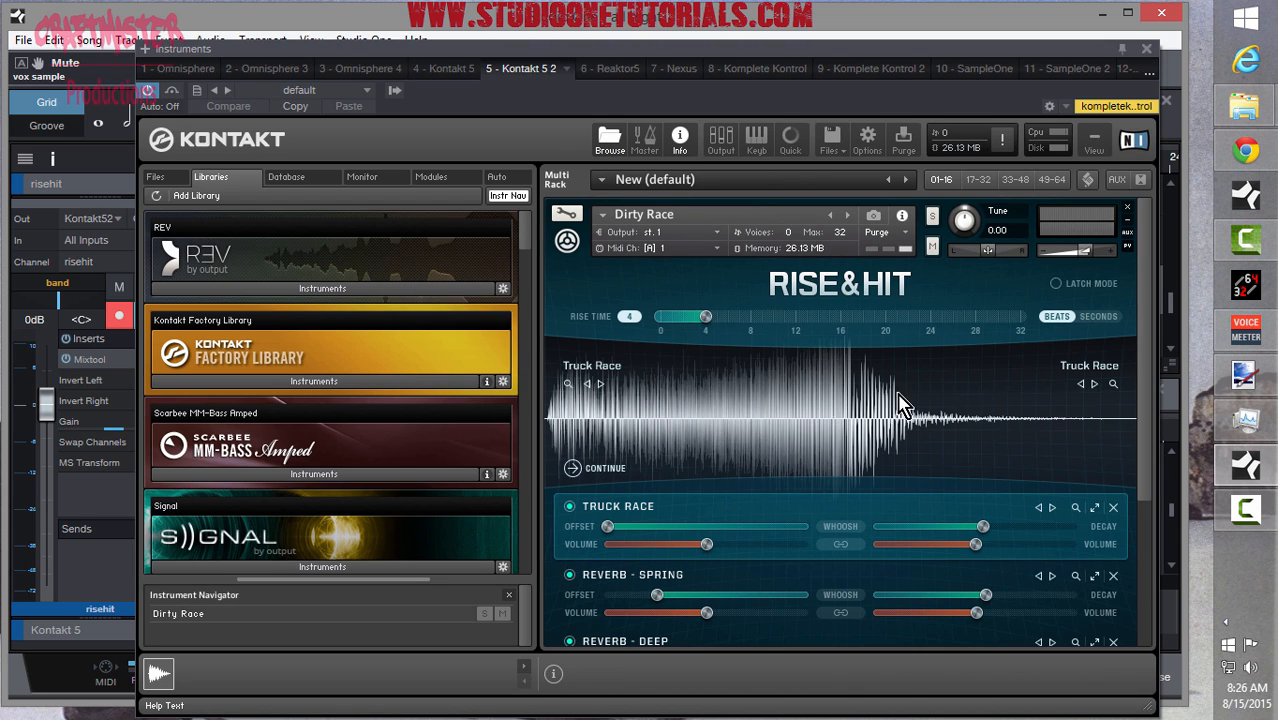
click(1148, 50)
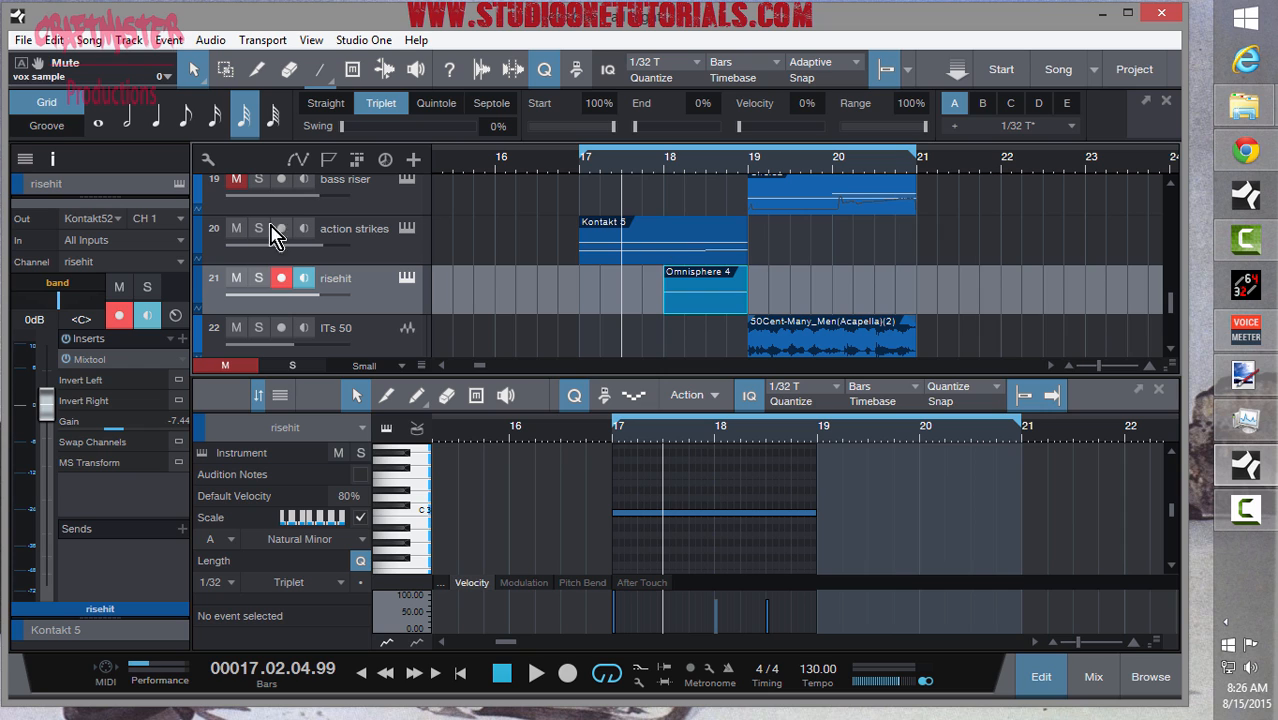
- Solo the risehit track, play it from bar 18, then stop playback and release the solo
click(259, 279)
click(670, 177)
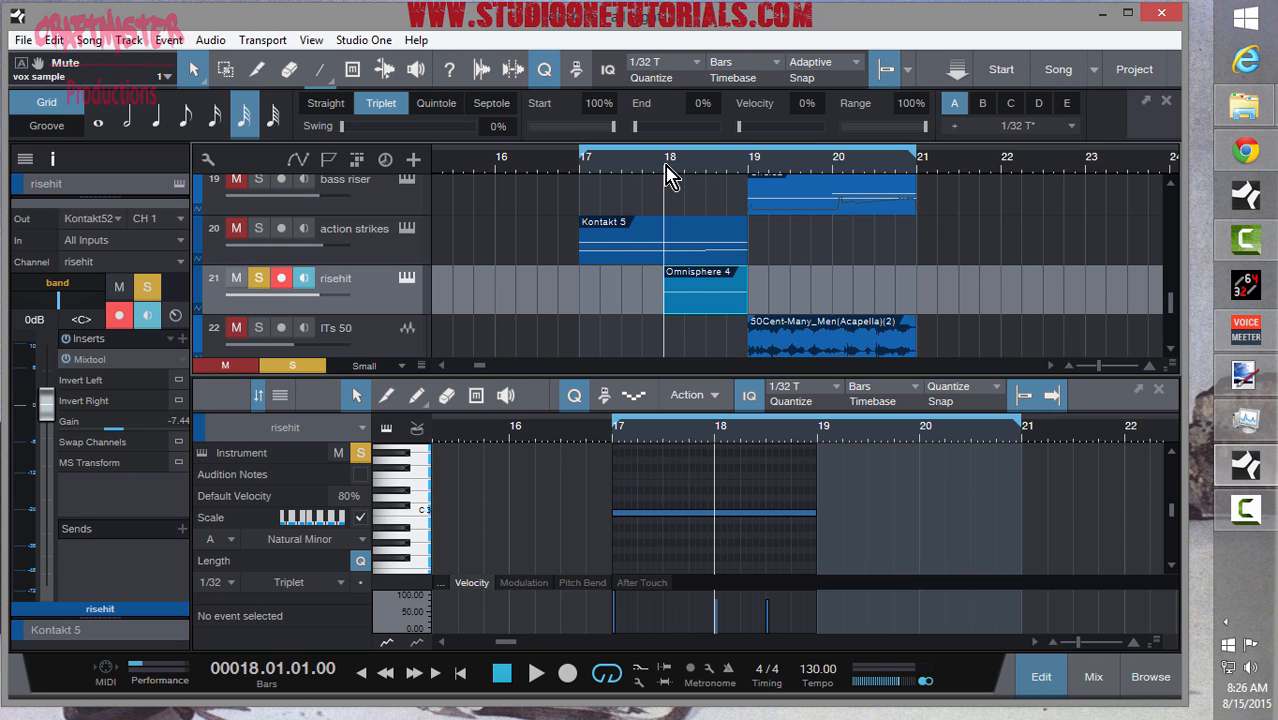
key(space)
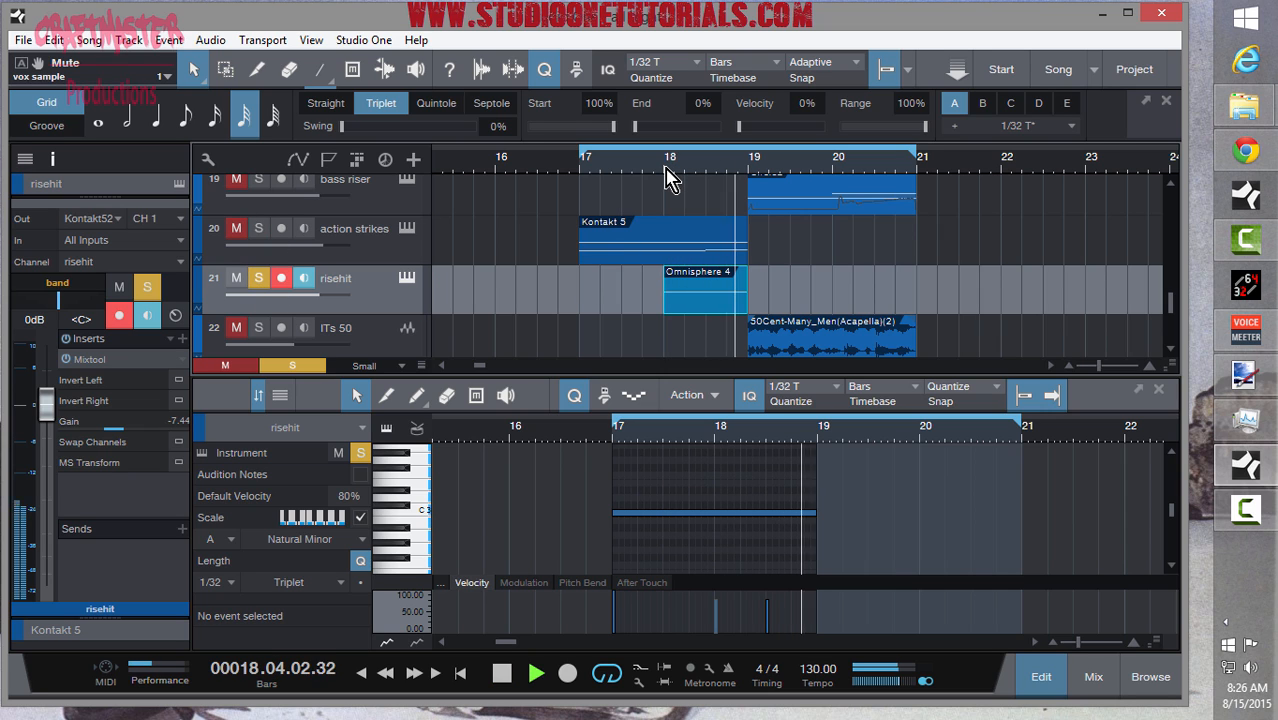
key(space)
click(258, 278)
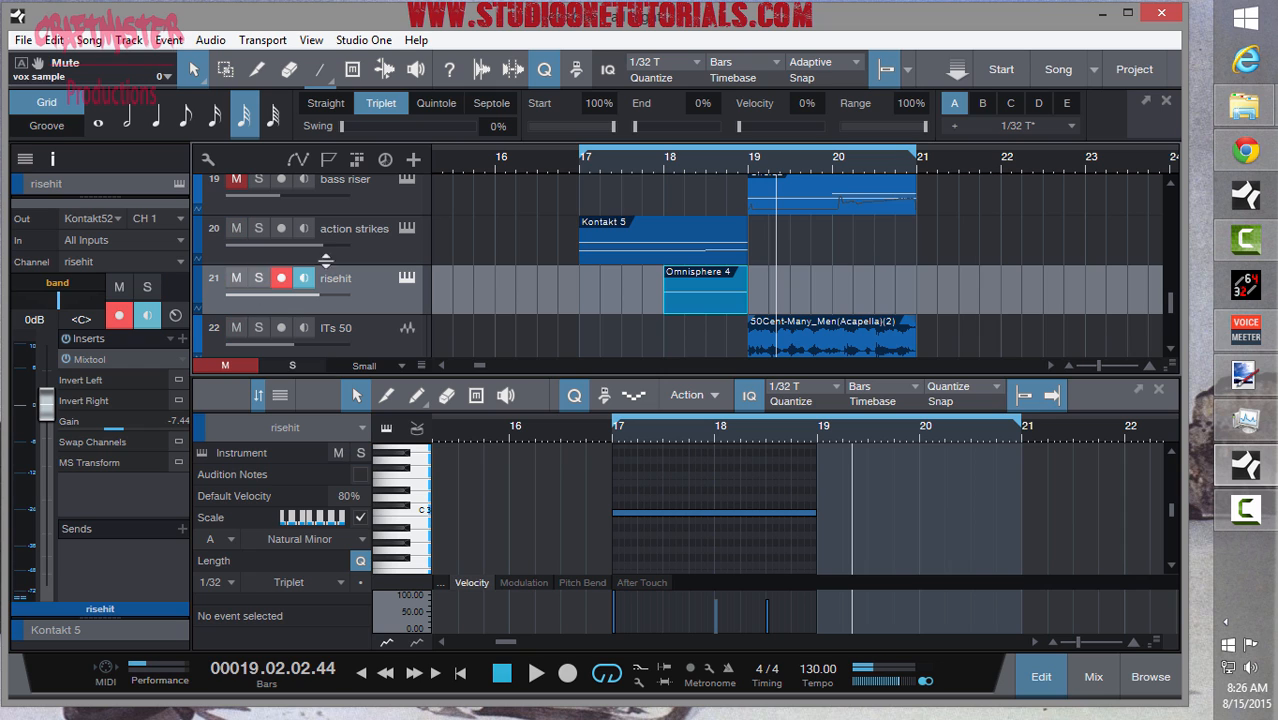
- Play the transition section from bar 17, then stop playback
click(583, 176)
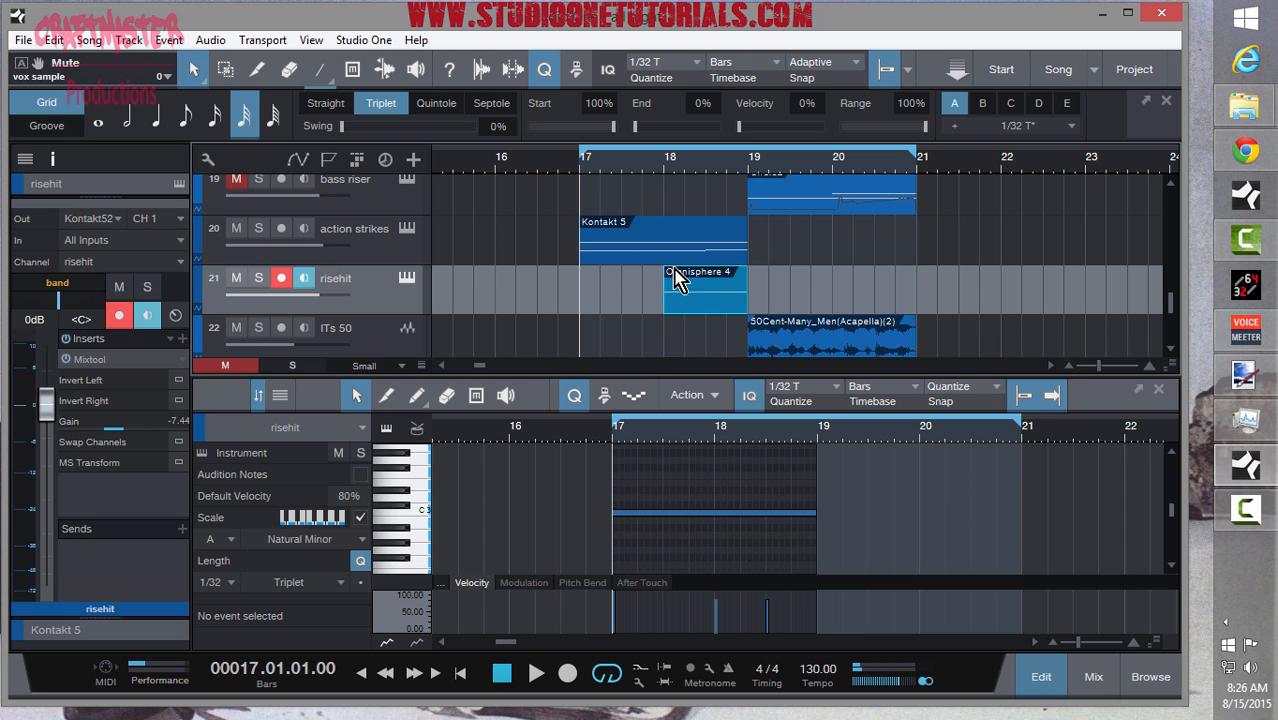
scroll(678, 278, up, 3)
scroll(682, 279, down, 3)
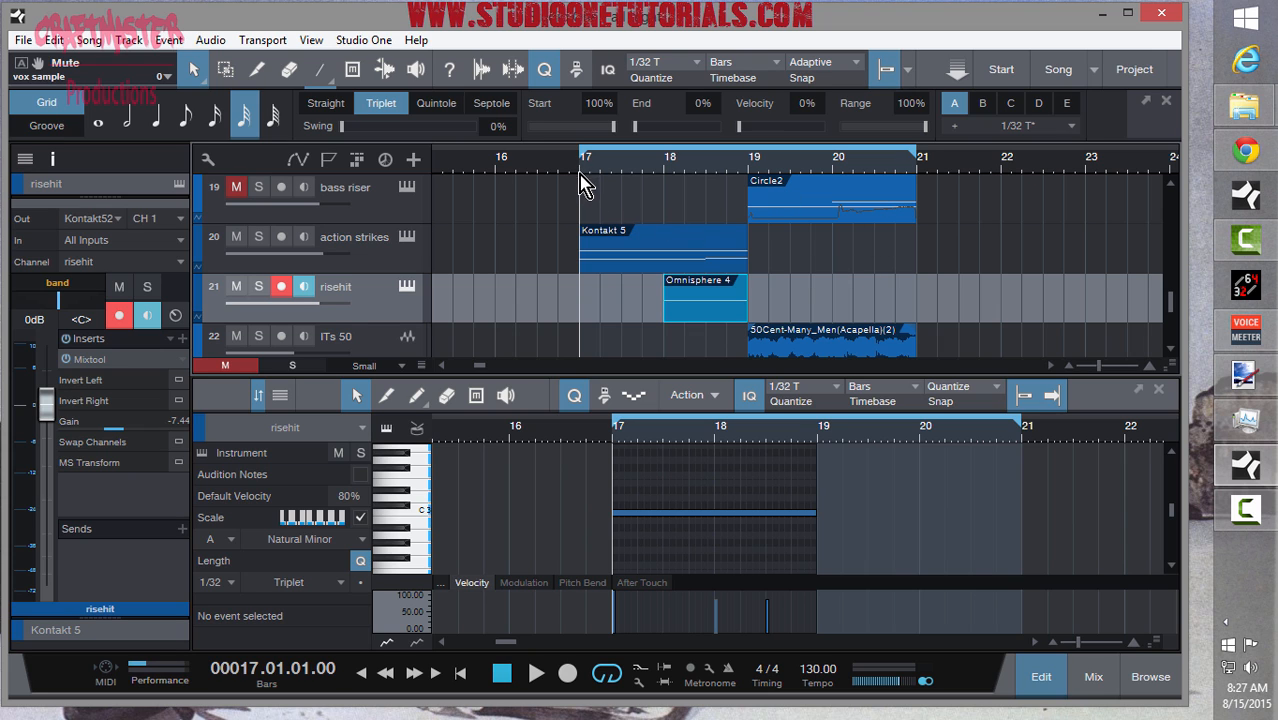
key(space)
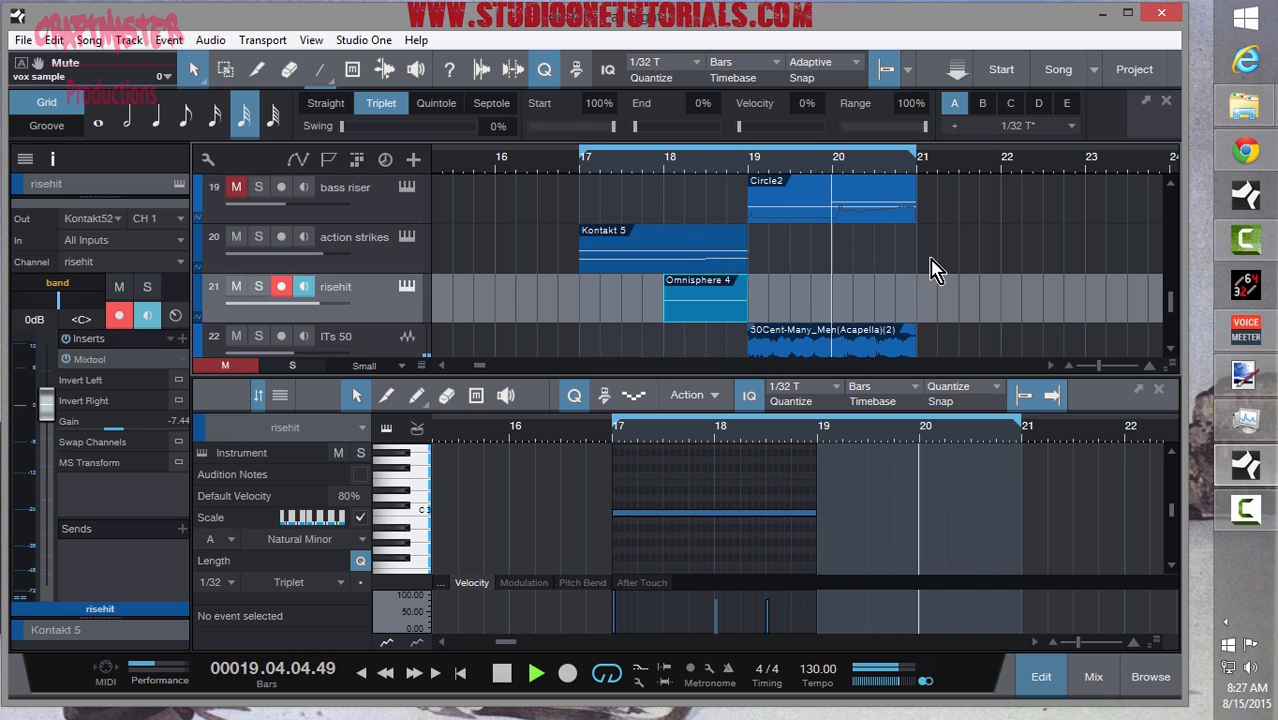
scroll(930, 270, down, 2)
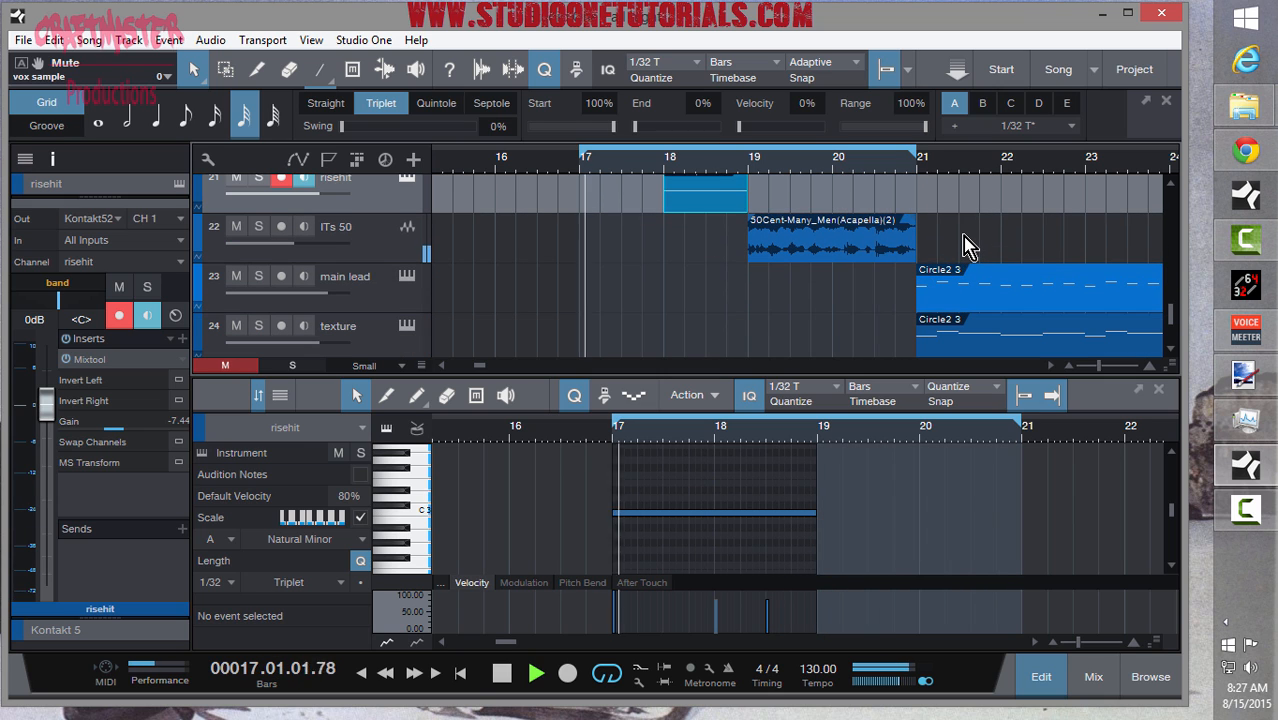
key(space)
scroll(955, 252, up, 1)
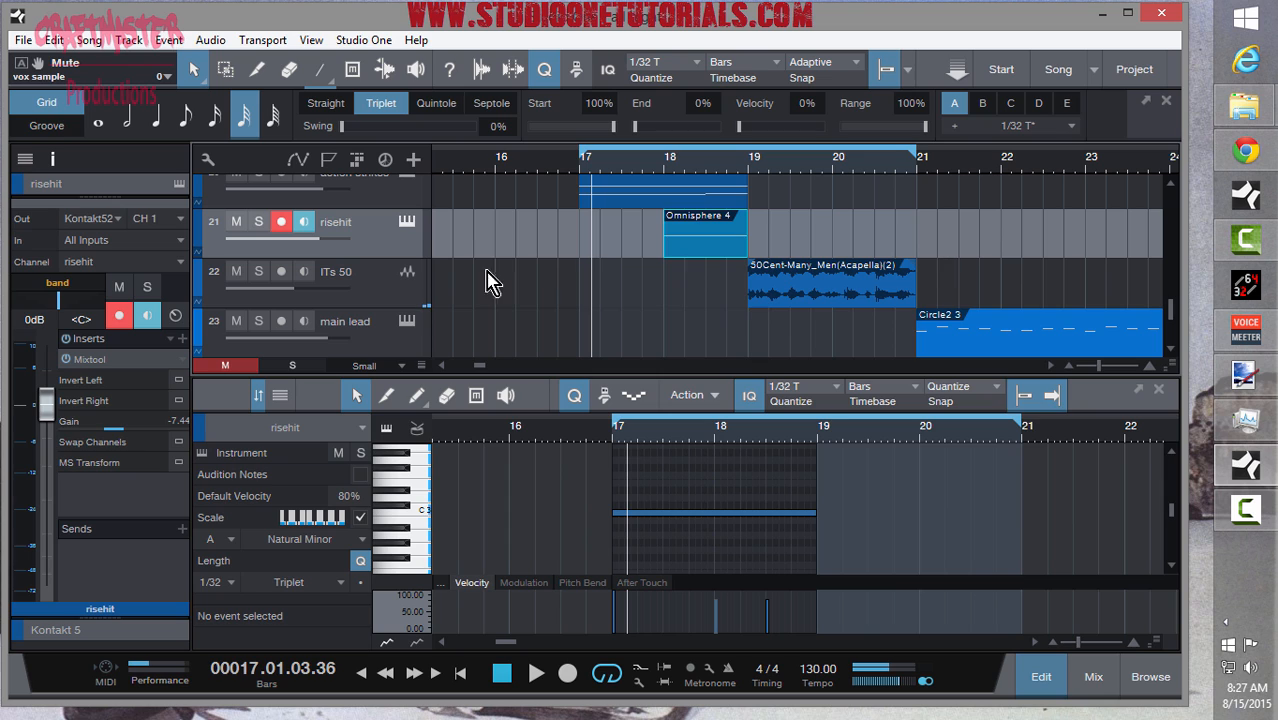
- Select the ITs 50 track and show its Guitar Rig preset Buzz-Boy Ben under Effects > Break, then close the plug-in
click(372, 290)
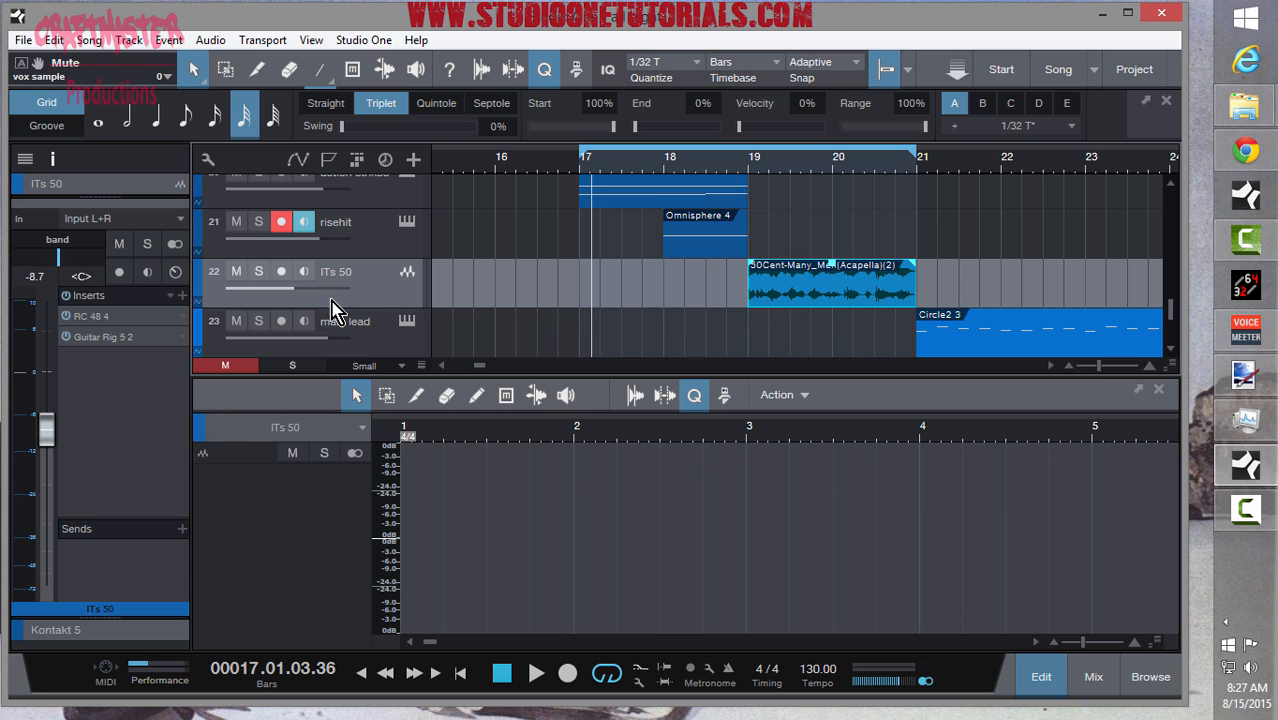
click(143, 338)
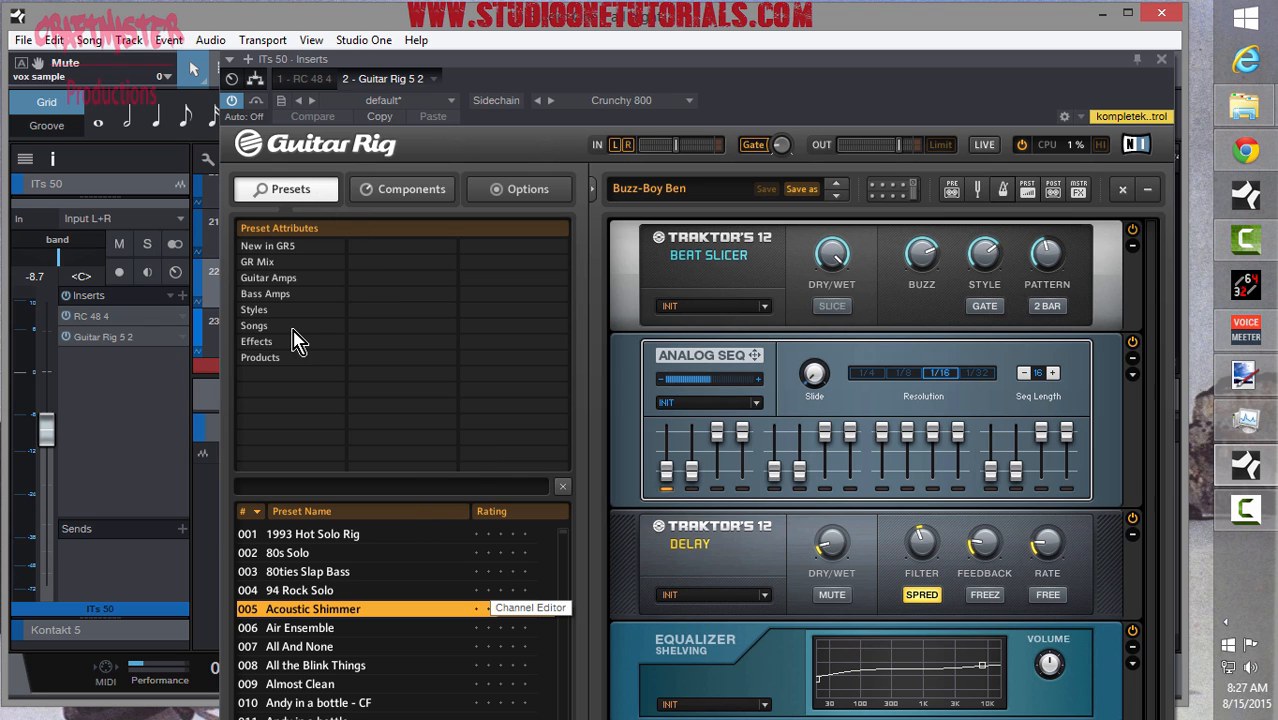
click(260, 342)
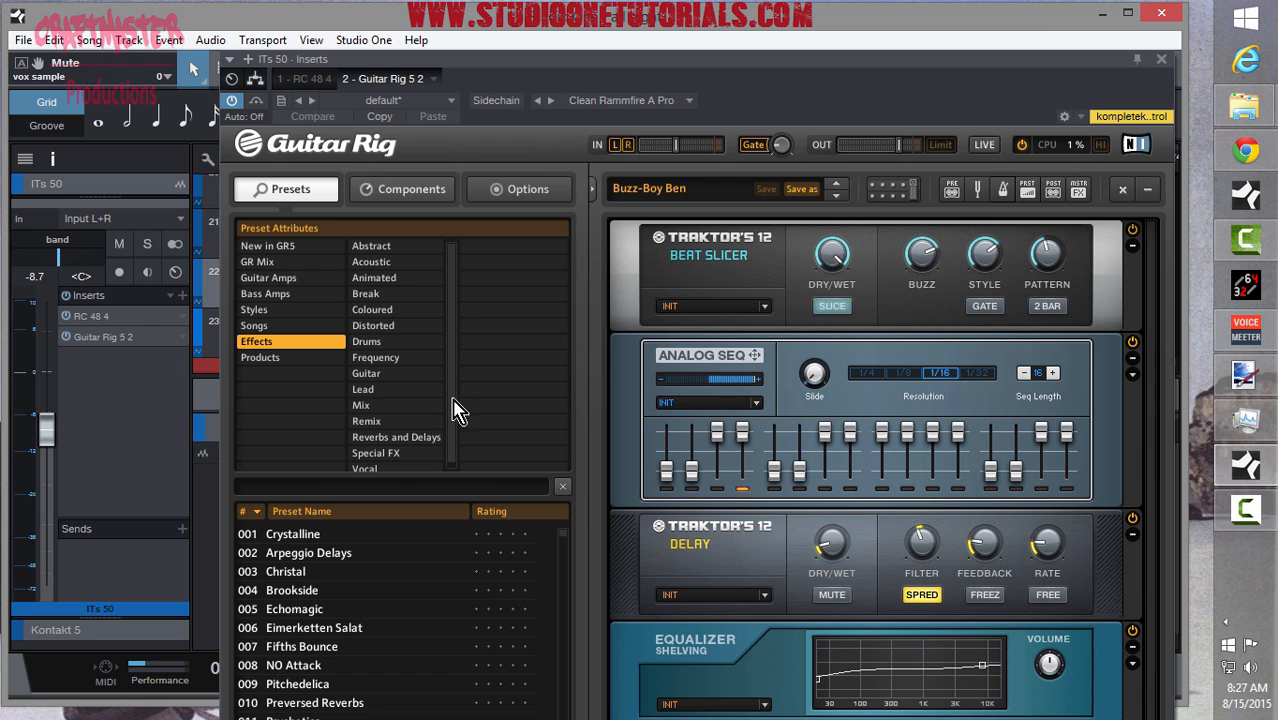
scroll(455, 425, down, 1)
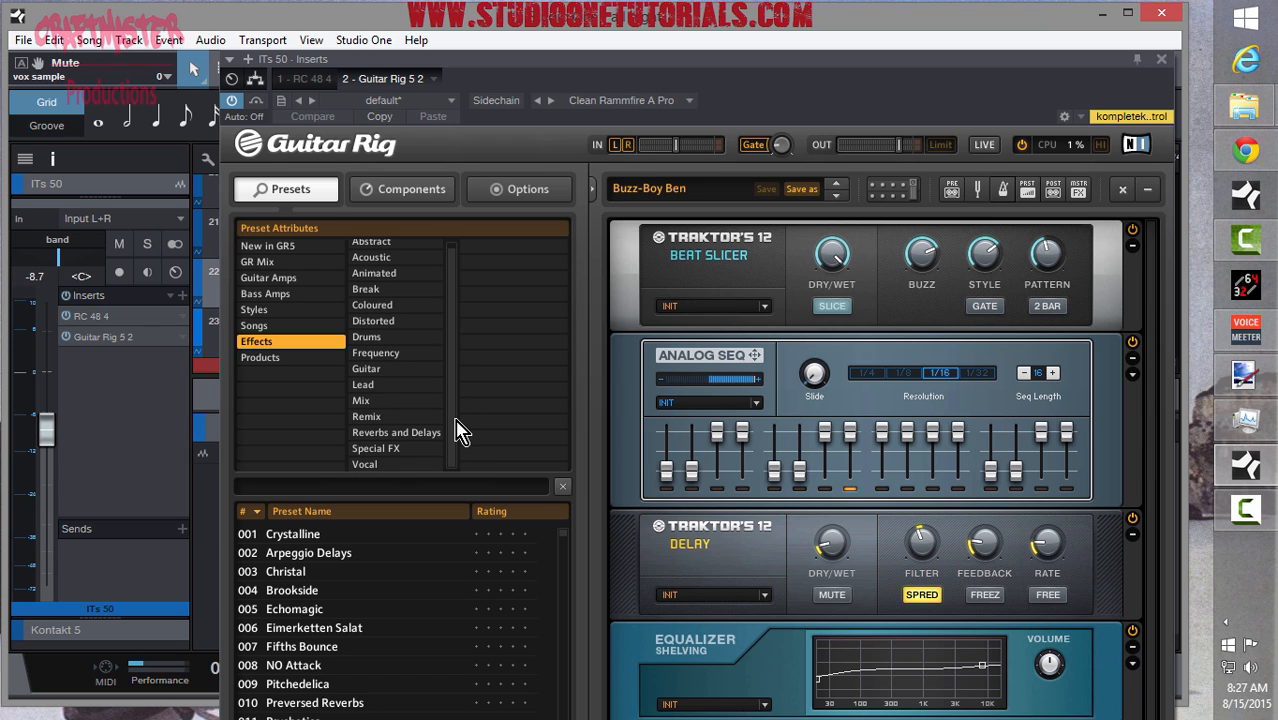
click(388, 291)
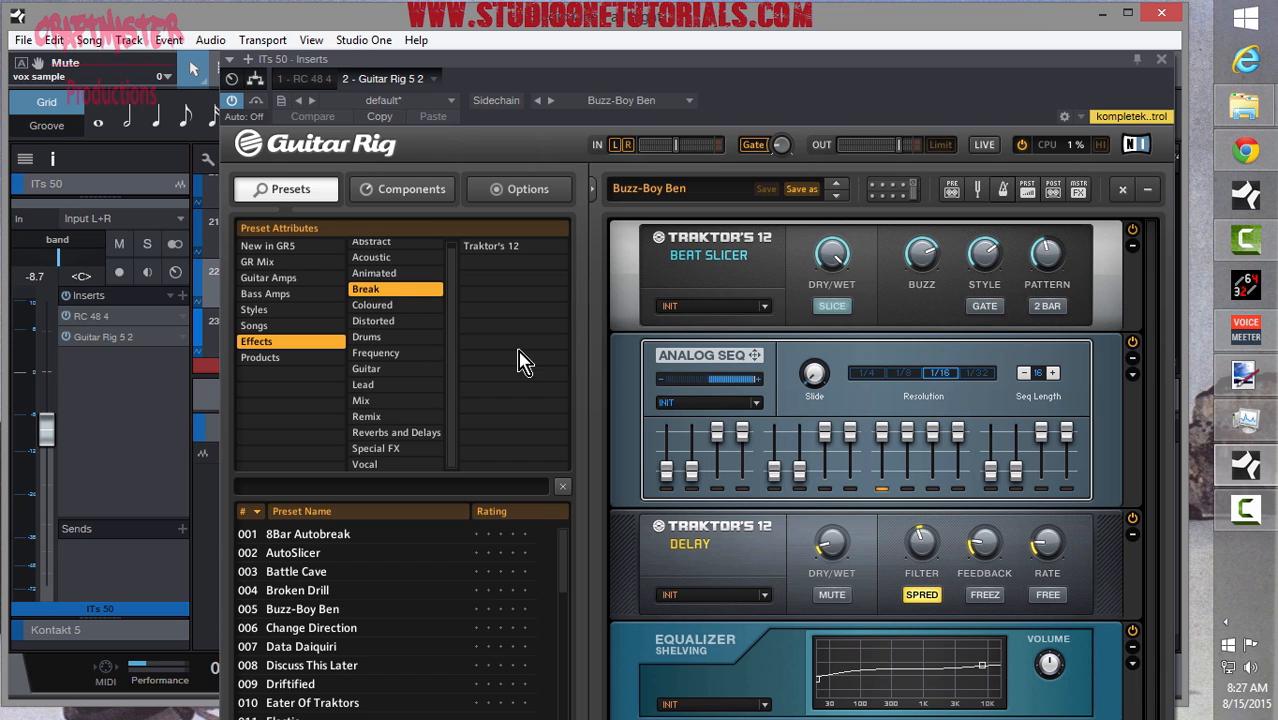
click(334, 609)
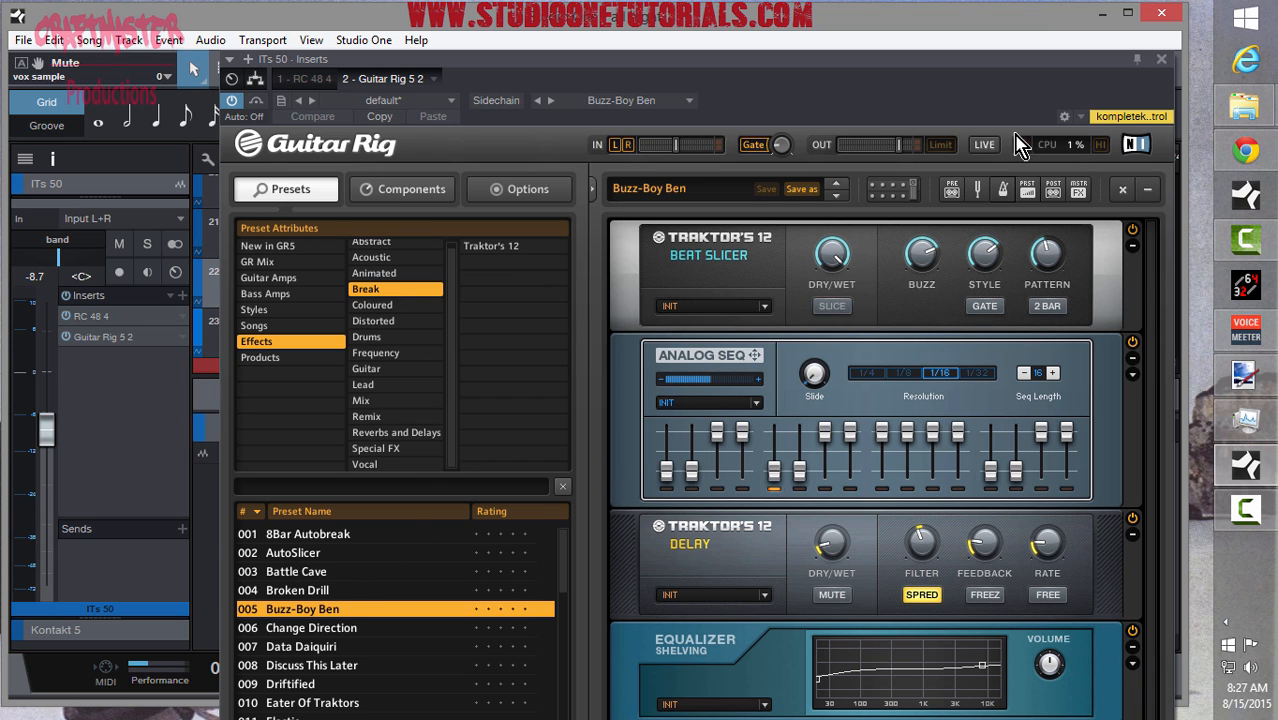
click(1161, 59)
- Move the playback cursor to bar 19 and unmute the bass riser track
click(727, 164)
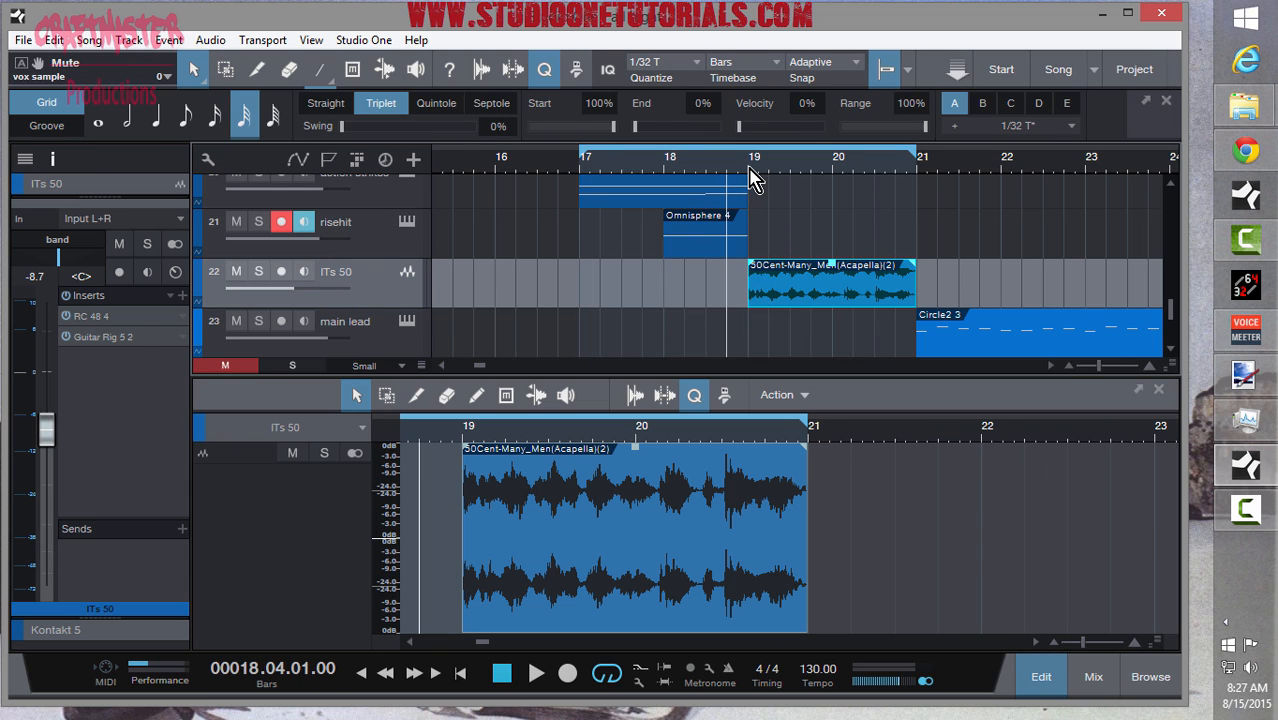
click(748, 164)
scroll(672, 330, up, 2)
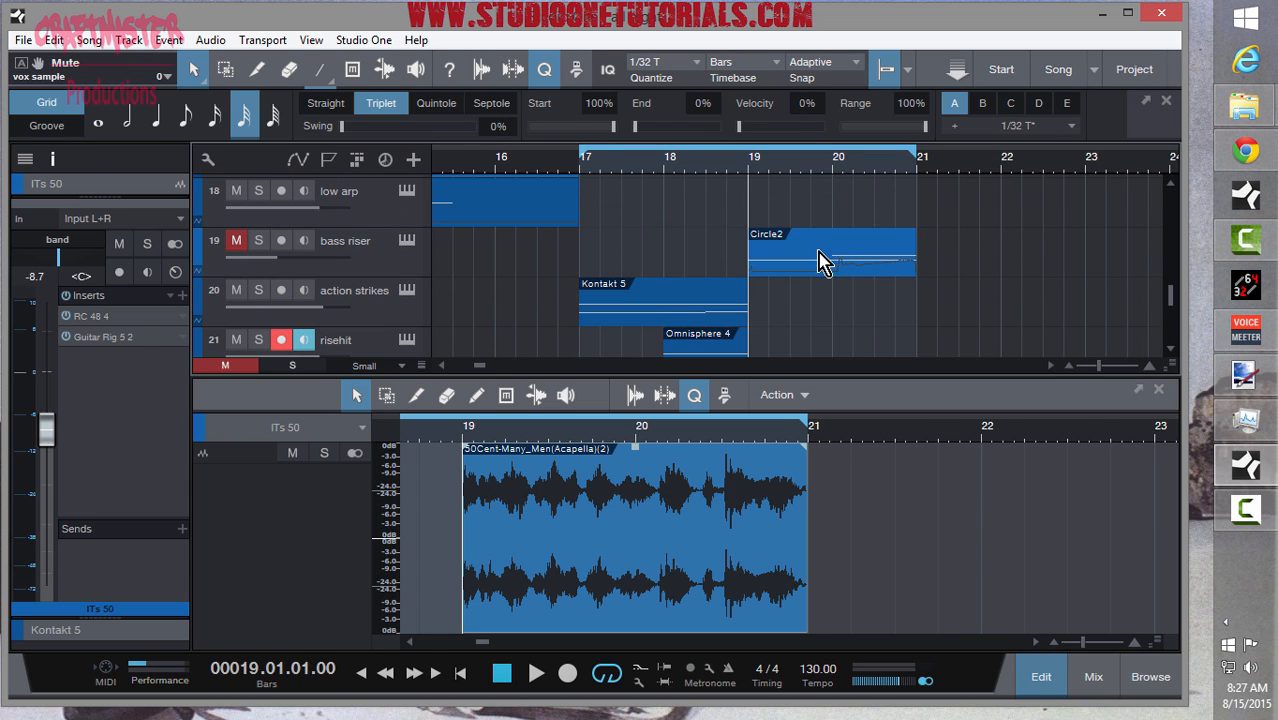
click(237, 242)
- Select the bass riser part between bars 19 and 21 and view its Circle2 instrument before closing it
click(793, 268)
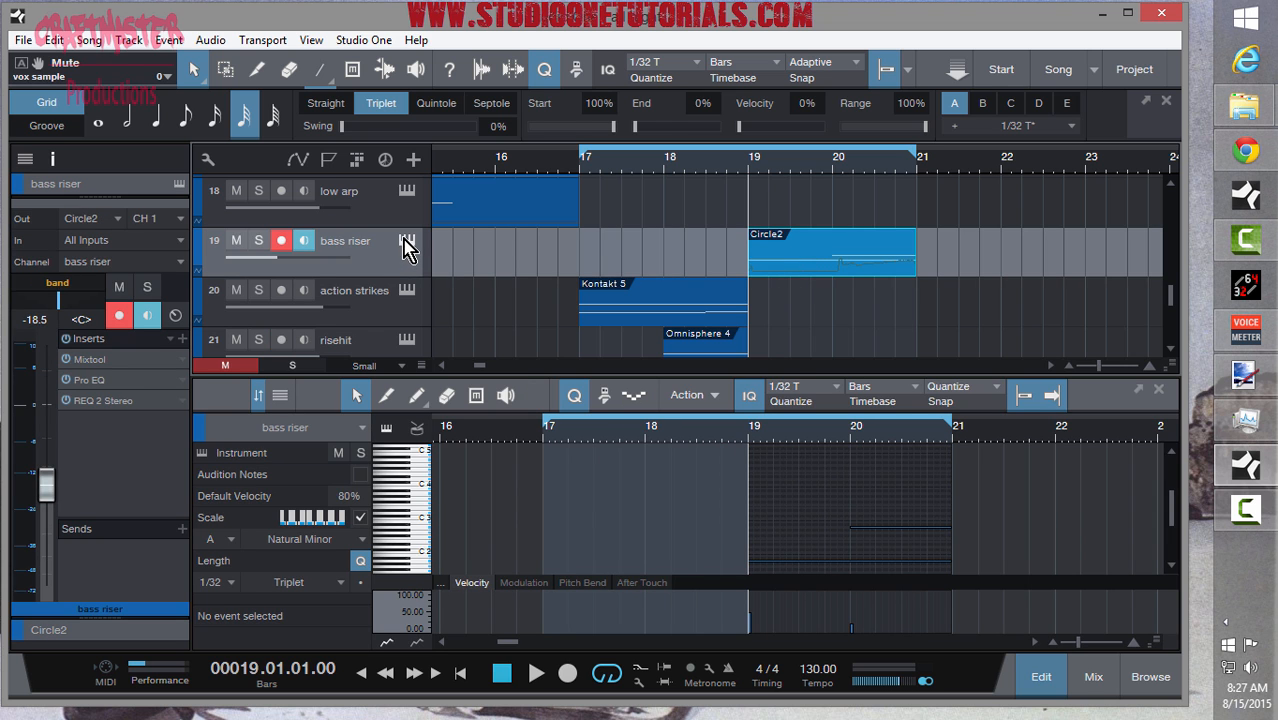
click(407, 242)
drag(738, 425, 728, 32)
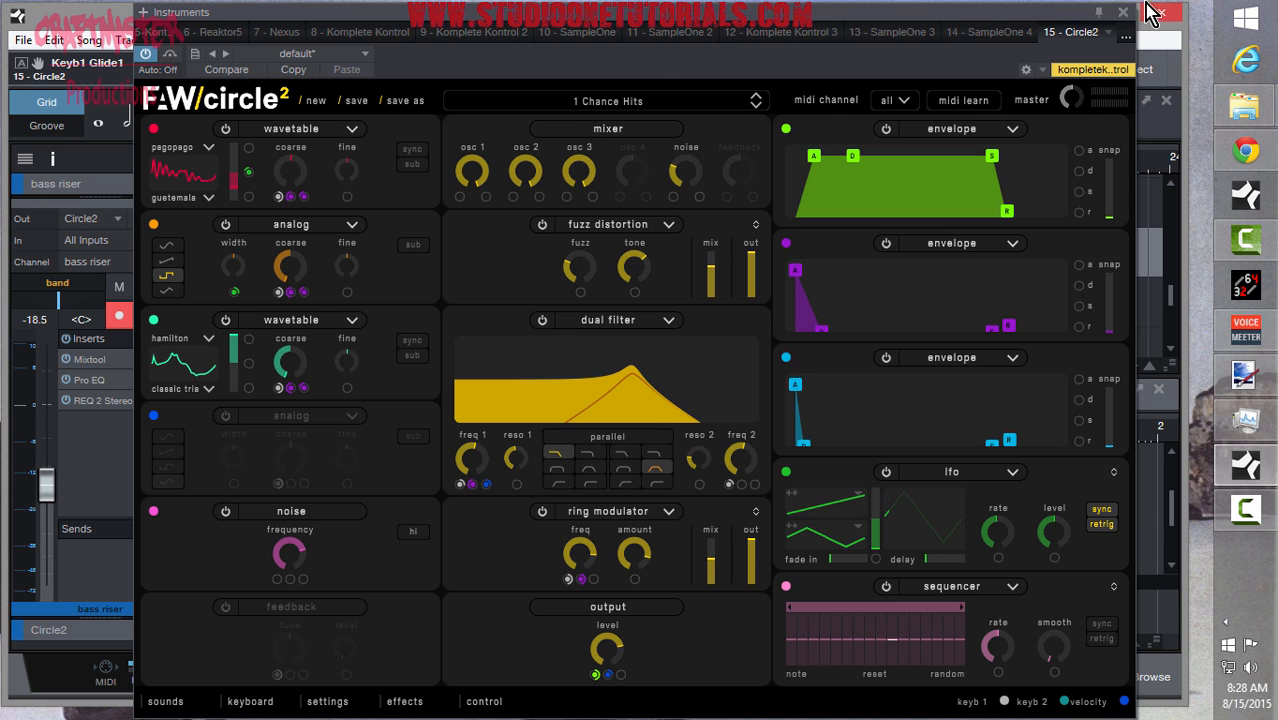
click(1123, 12)
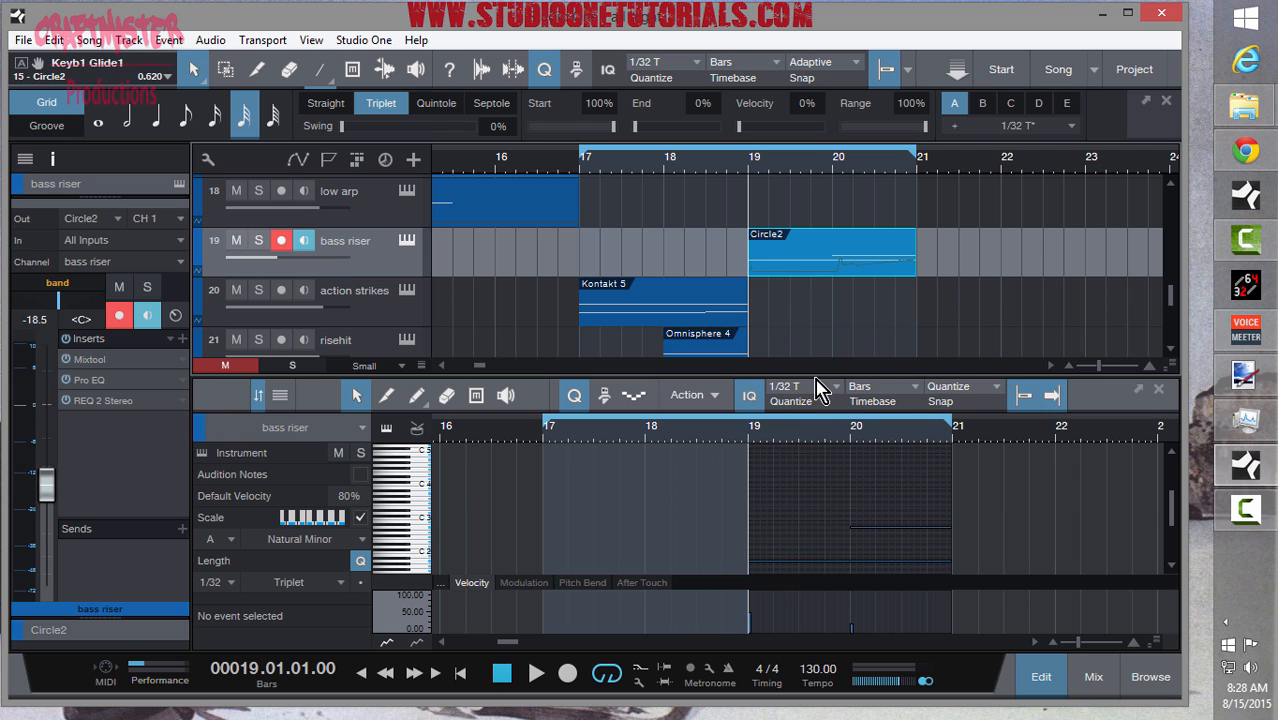
- Enlarge the note editor and examine the two bass riser notes between bars 19 and 21
drag(815, 377, 813, 150)
key(e)
key(e)
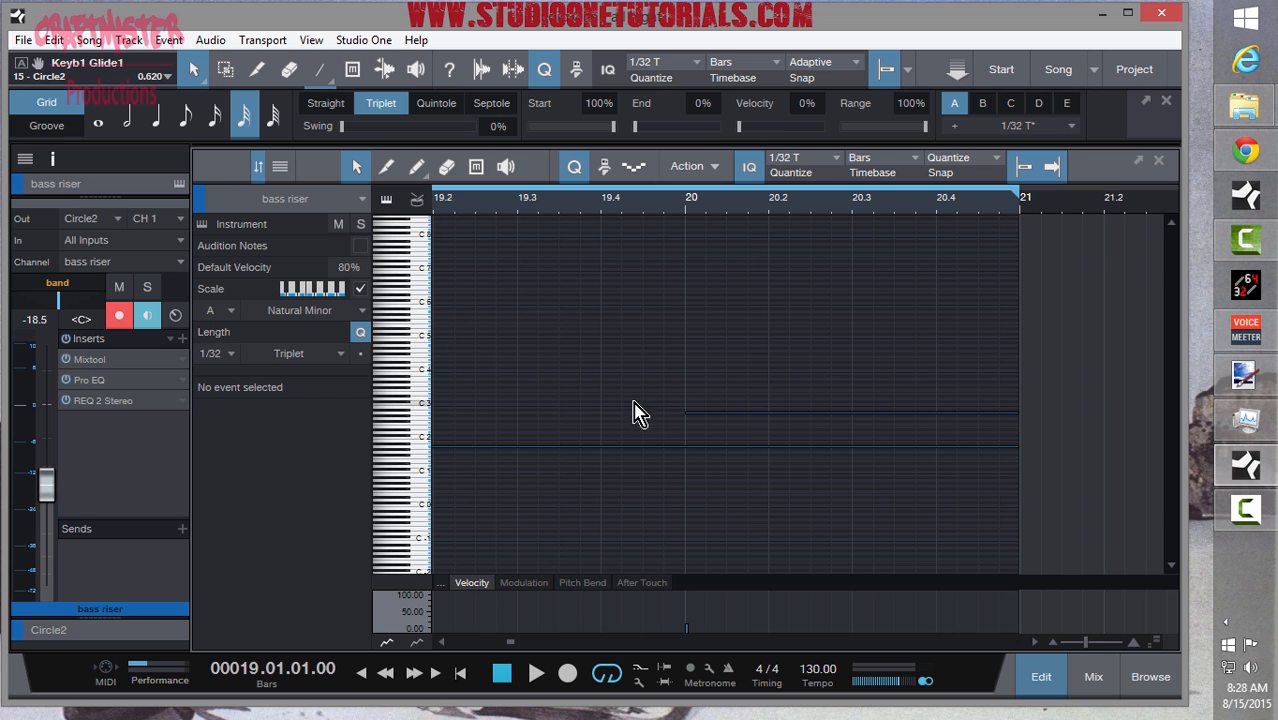
drag(613, 308, 668, 352)
scroll(708, 540, up, 4)
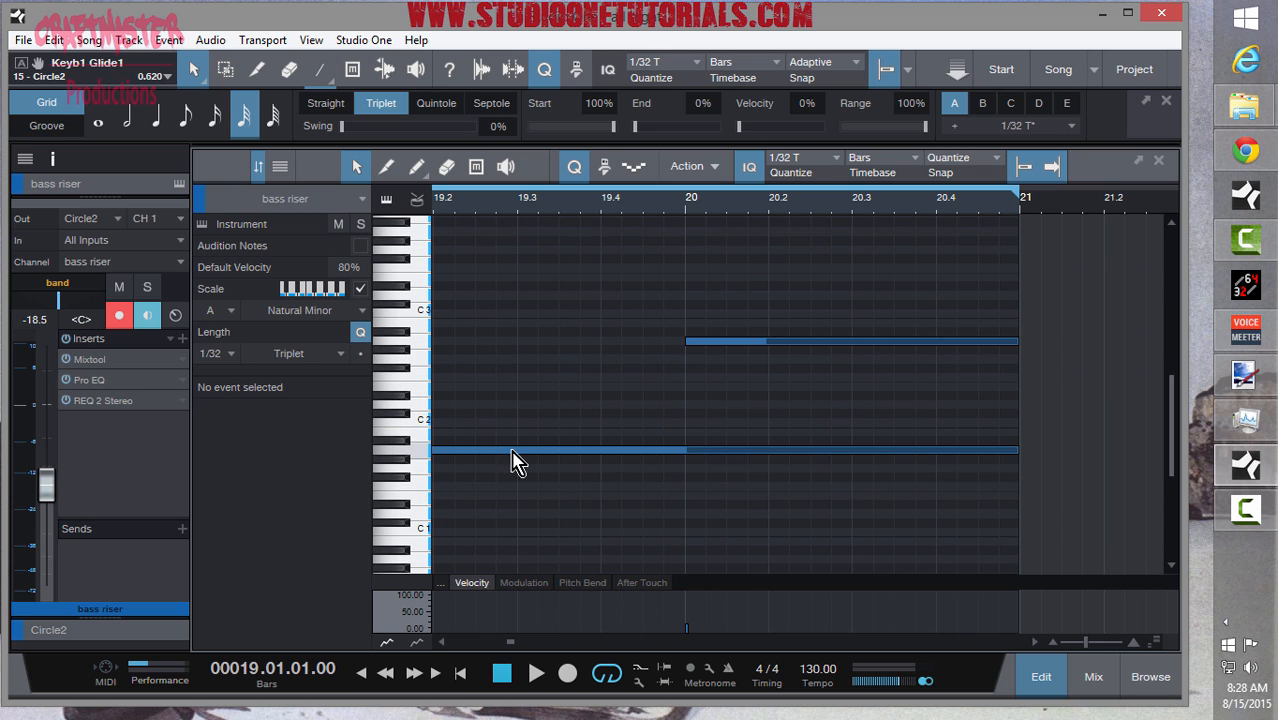
drag(625, 205, 668, 197)
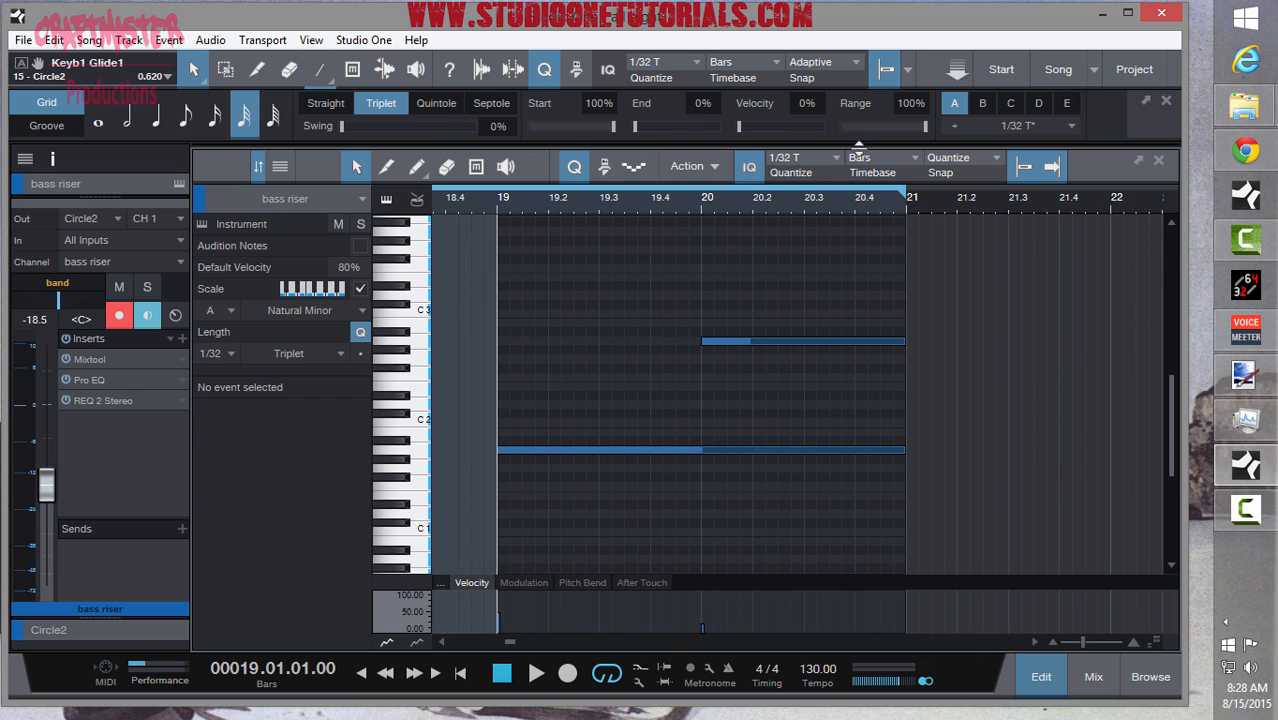
- Shrink the note editor to reveal the arrangement and play the transition with the bass riser, then stop playback
drag(858, 148, 804, 516)
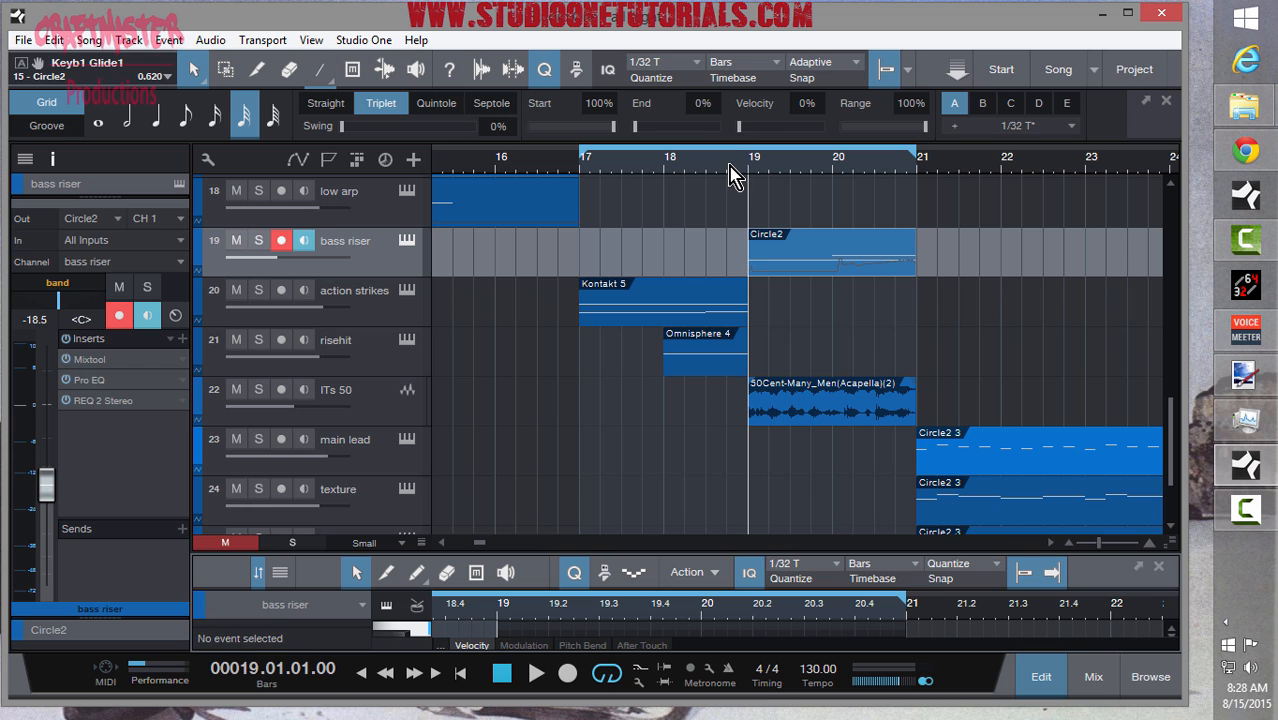
key(space)
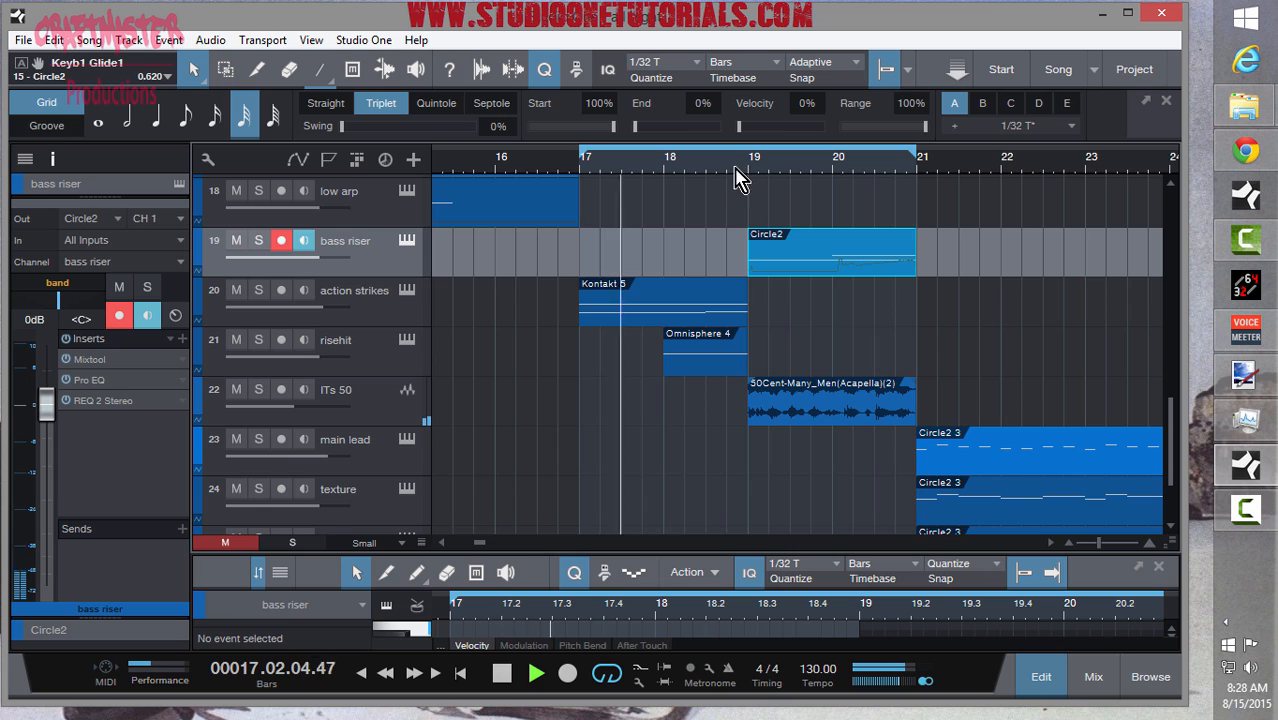
key(space)
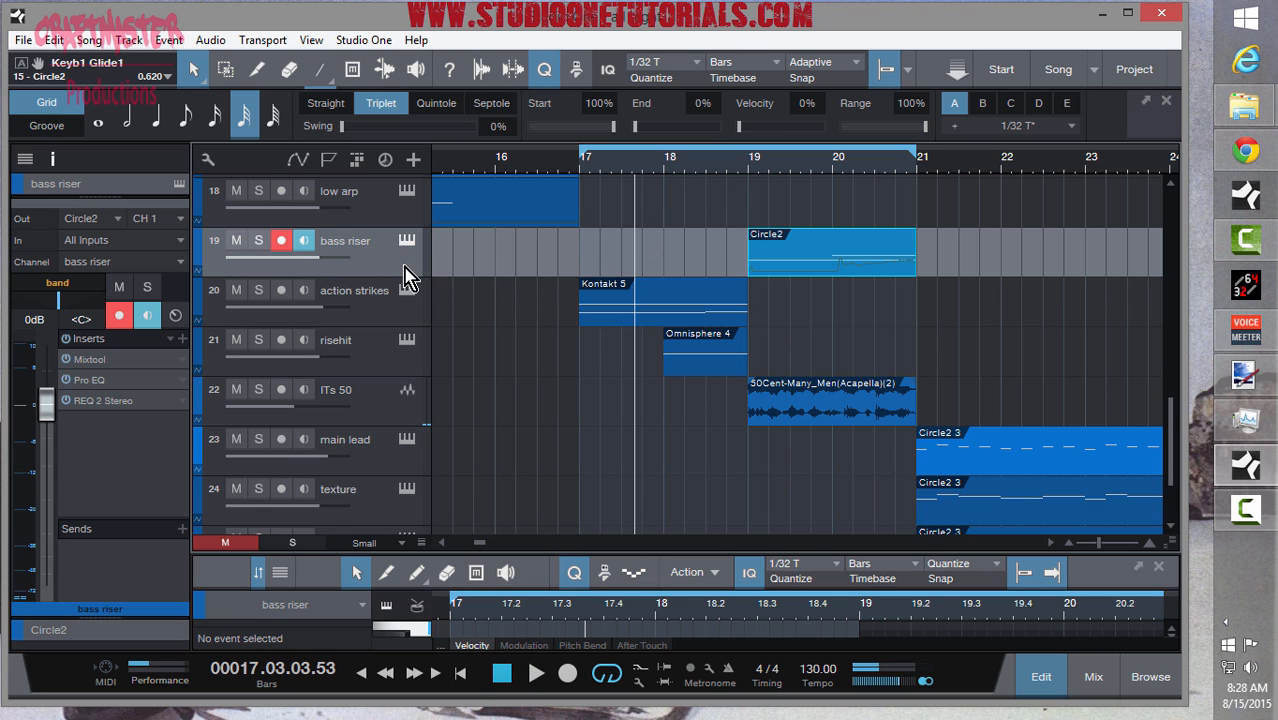
- Show the bass riser's volume automation on a taller track and play from bar 18.3, then stop playback
key(a)
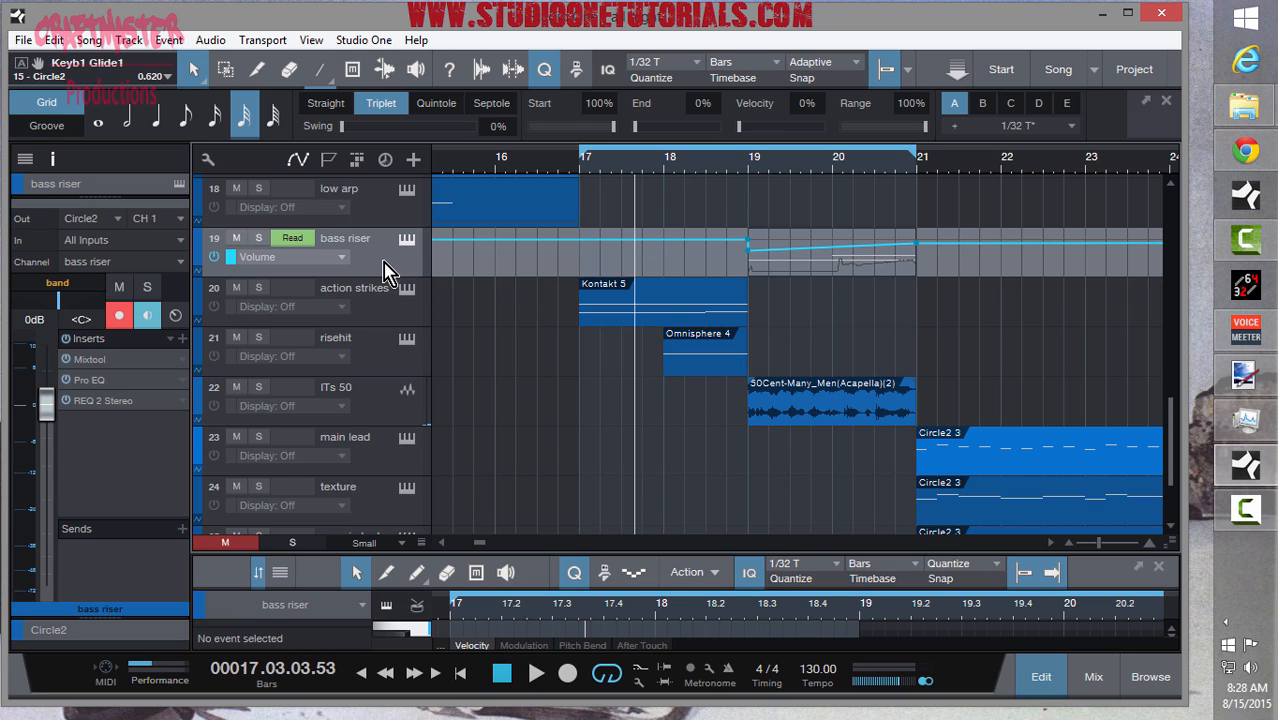
drag(382, 276, 382, 347)
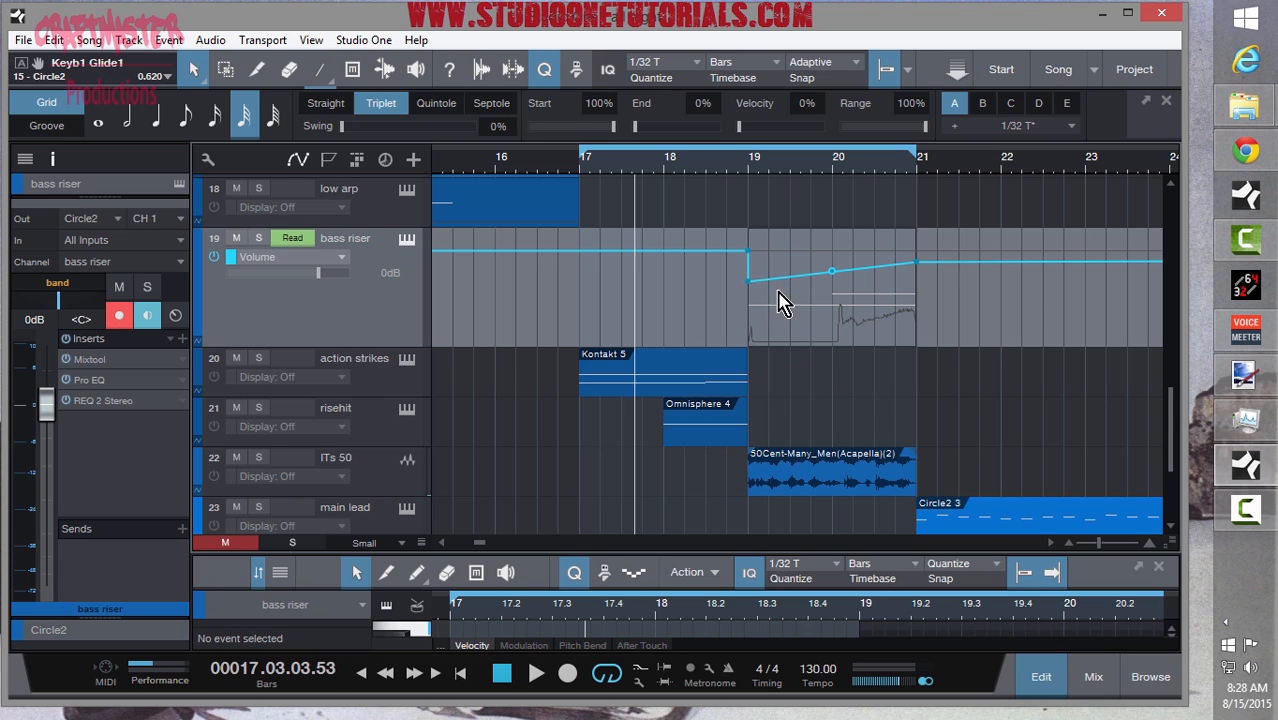
click(706, 168)
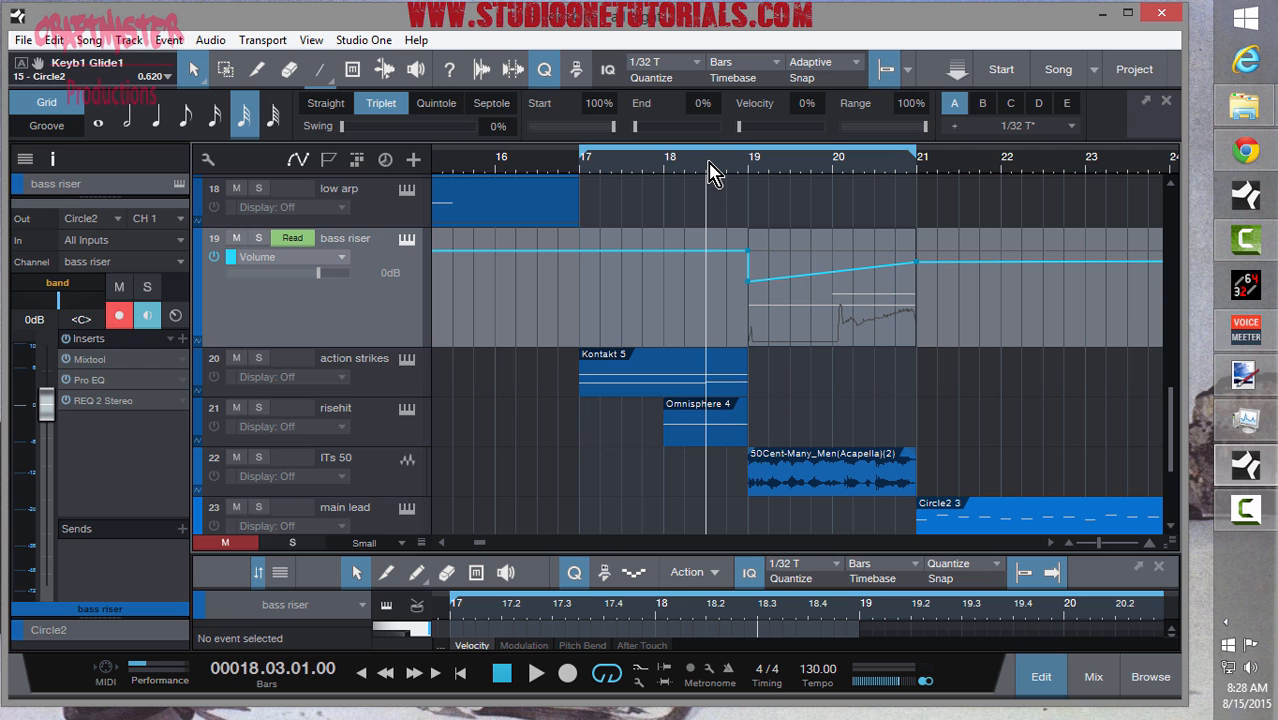
key(space)
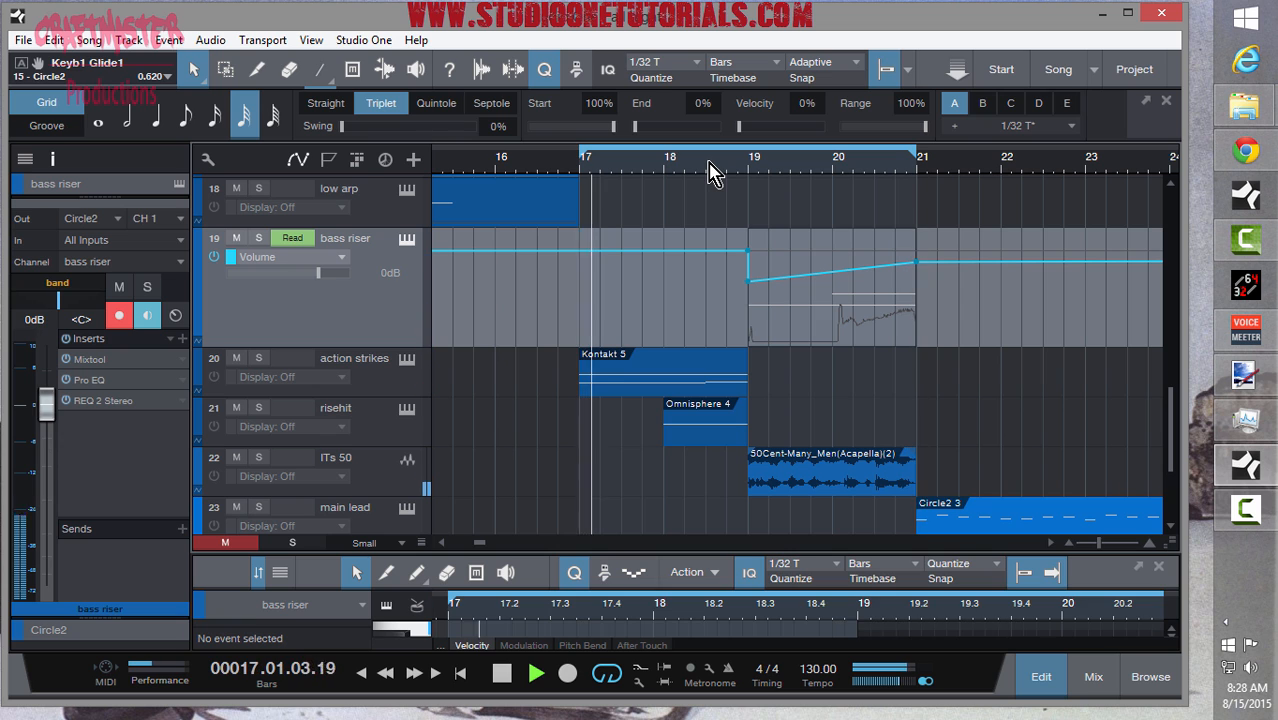
key(space)
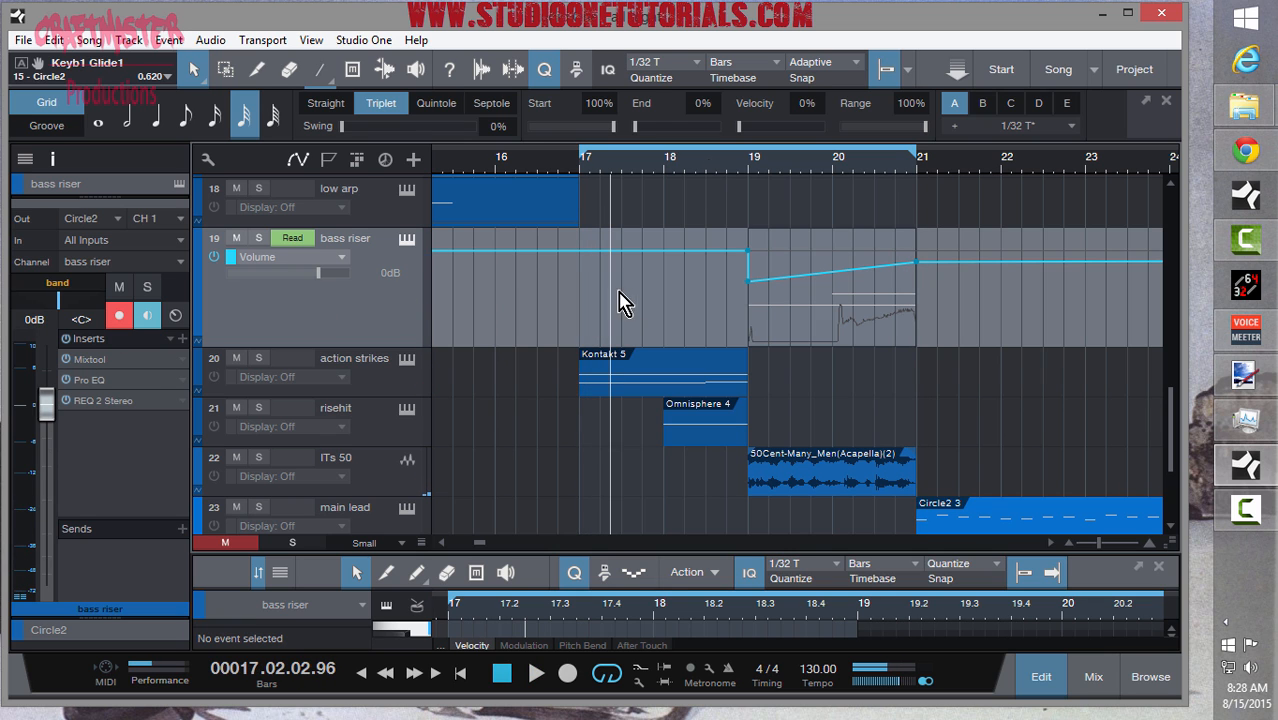
- Hide the track automation and show all tracks of the song at minimal height
drag(565, 164, 563, 133)
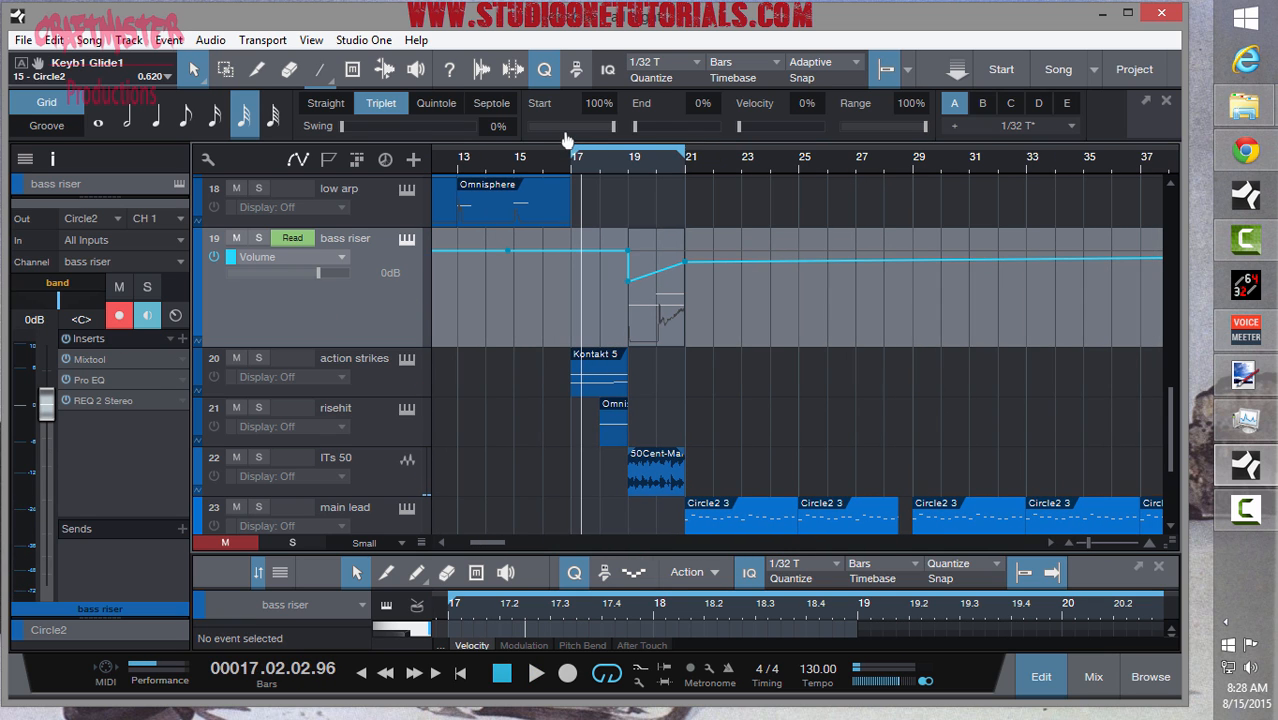
key(a)
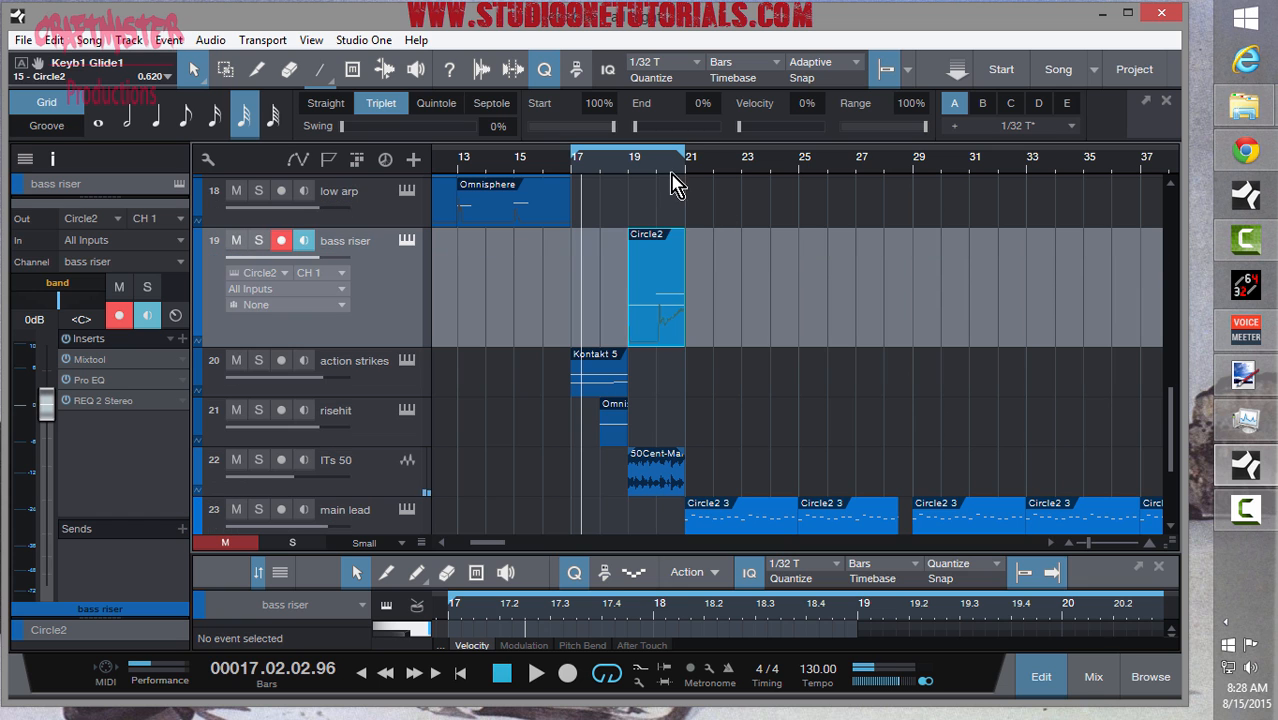
key(w)
key(w)
key(w)
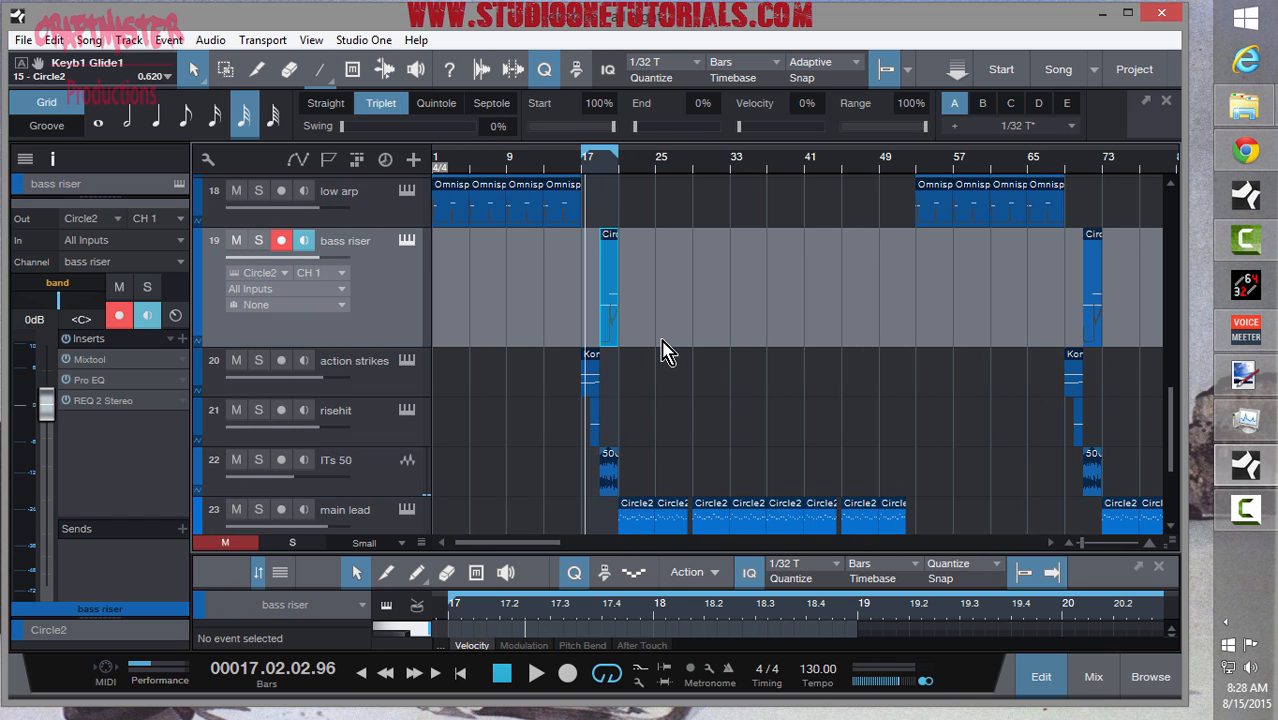
key(shift+w)
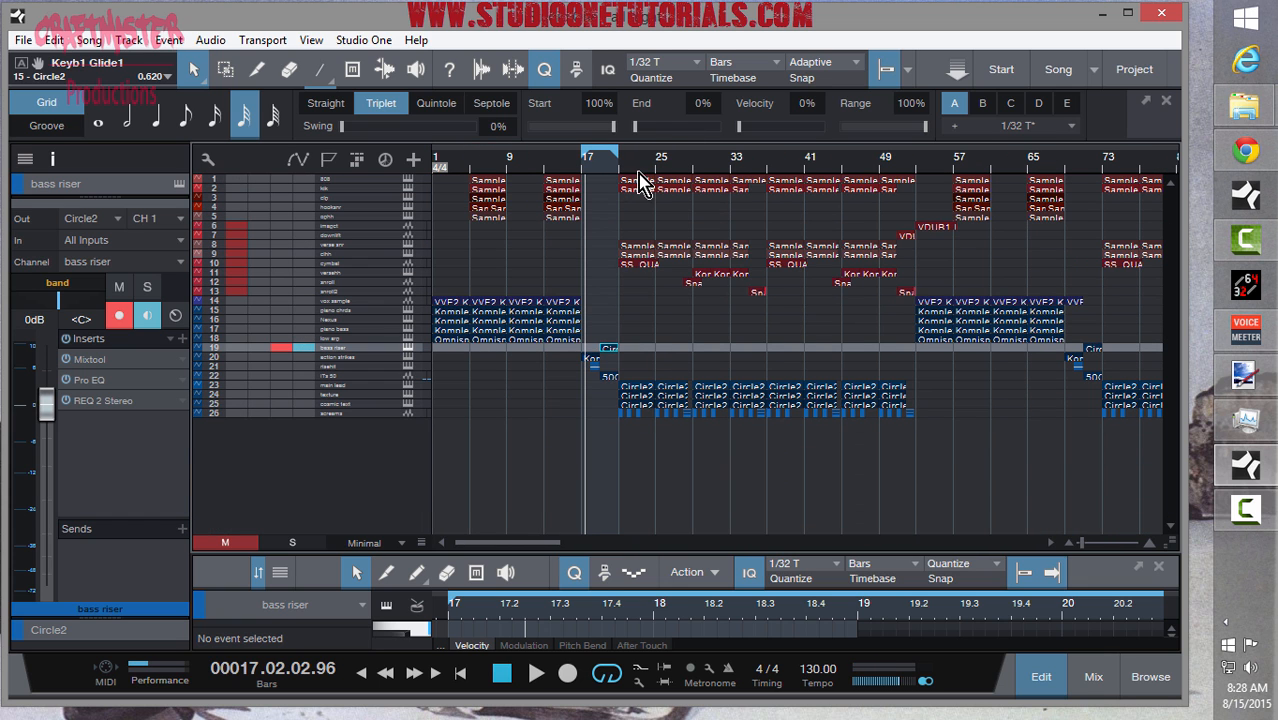
- Set the loop range to start at bar 21 and enlarge the tracks to show main lead through screams
drag(587, 153, 571, 457)
key(shift+e)
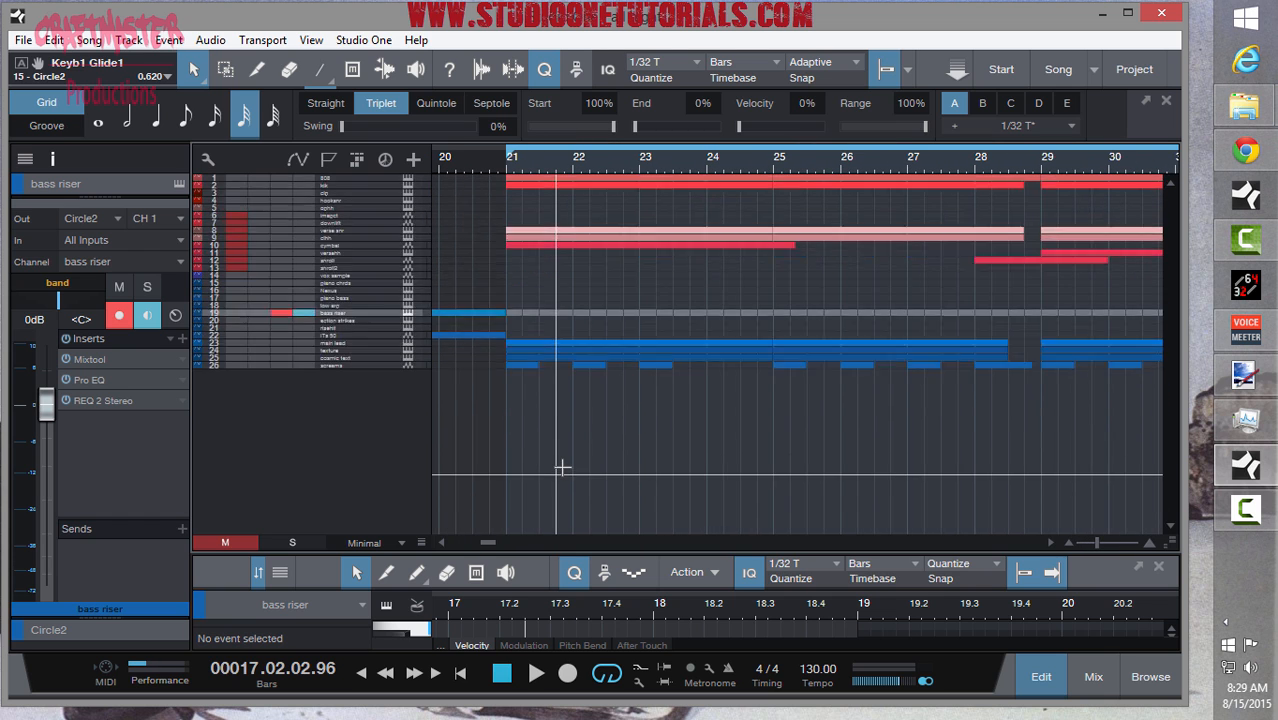
scroll(562, 478, down, 2)
key(shift+e)
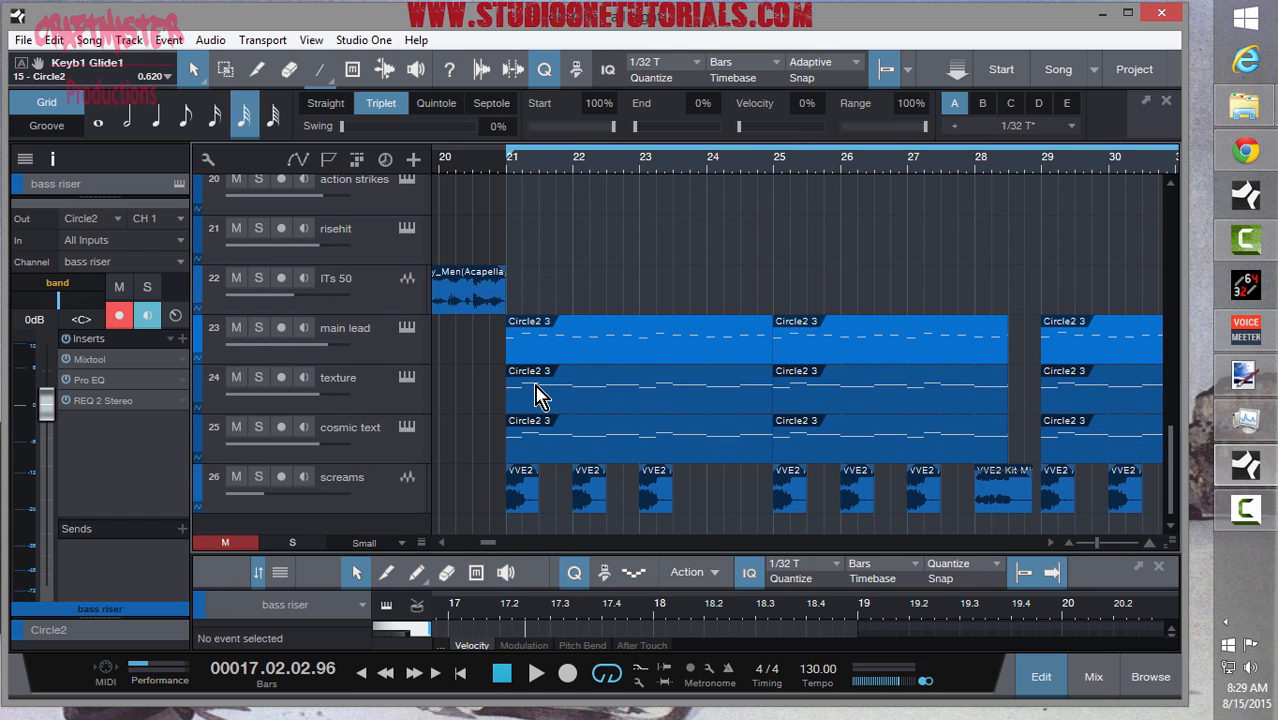
- Select the main lead track and mute the main lead, texture, cosmic text and screams tracks
click(403, 341)
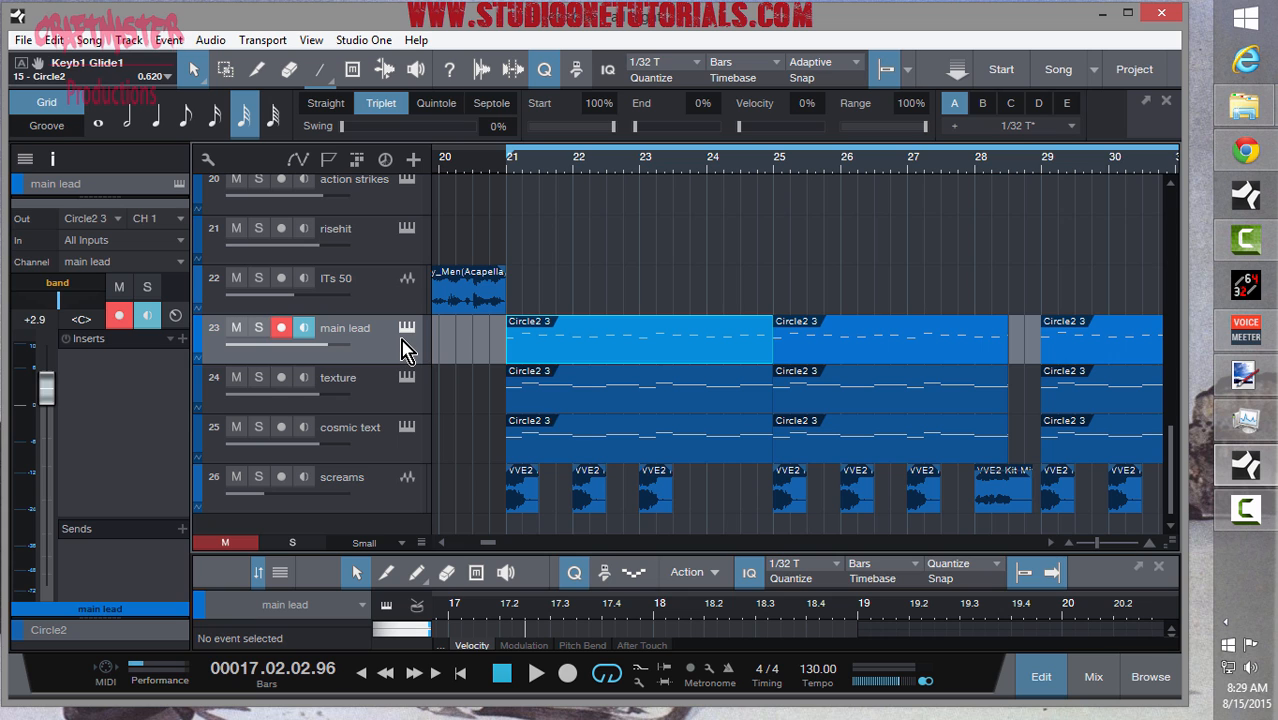
drag(240, 480, 251, 328)
scroll(470, 383, up, 4)
scroll(455, 400, down, 4)
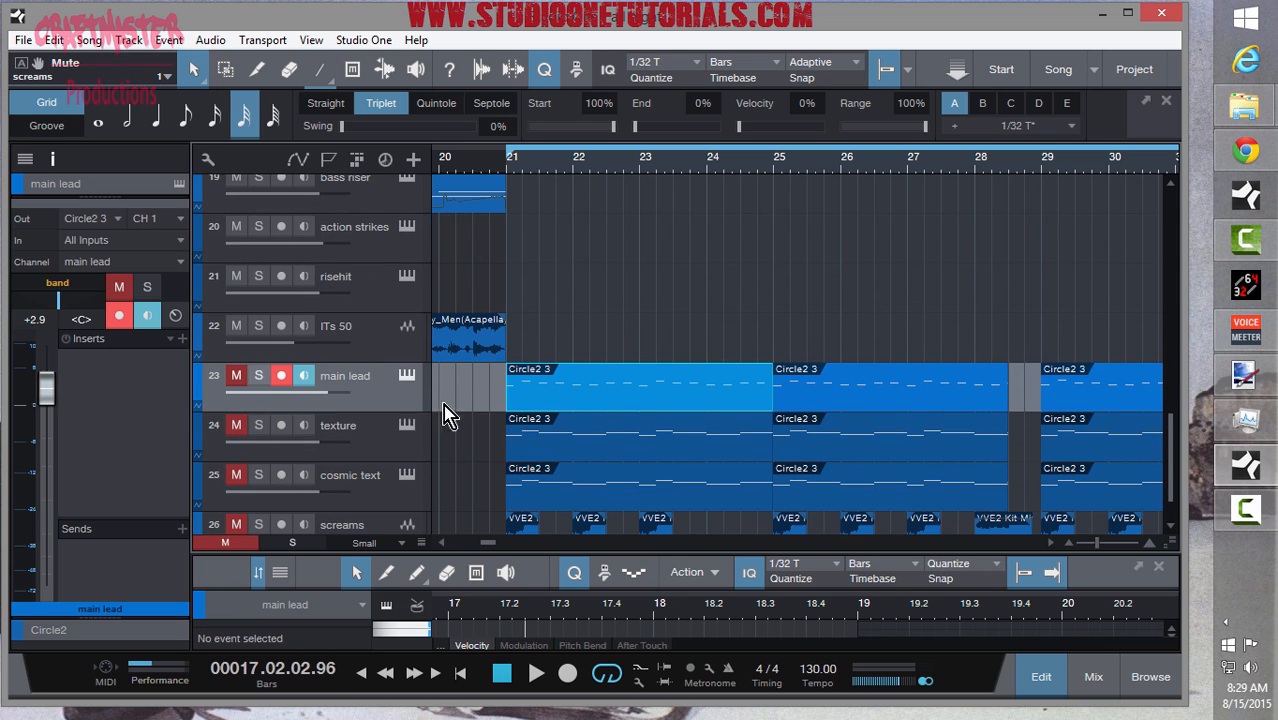
- Move the main lead, texture, cosmic text and screams tracks up to sit directly below snroll2
drag(349, 400, 377, 423)
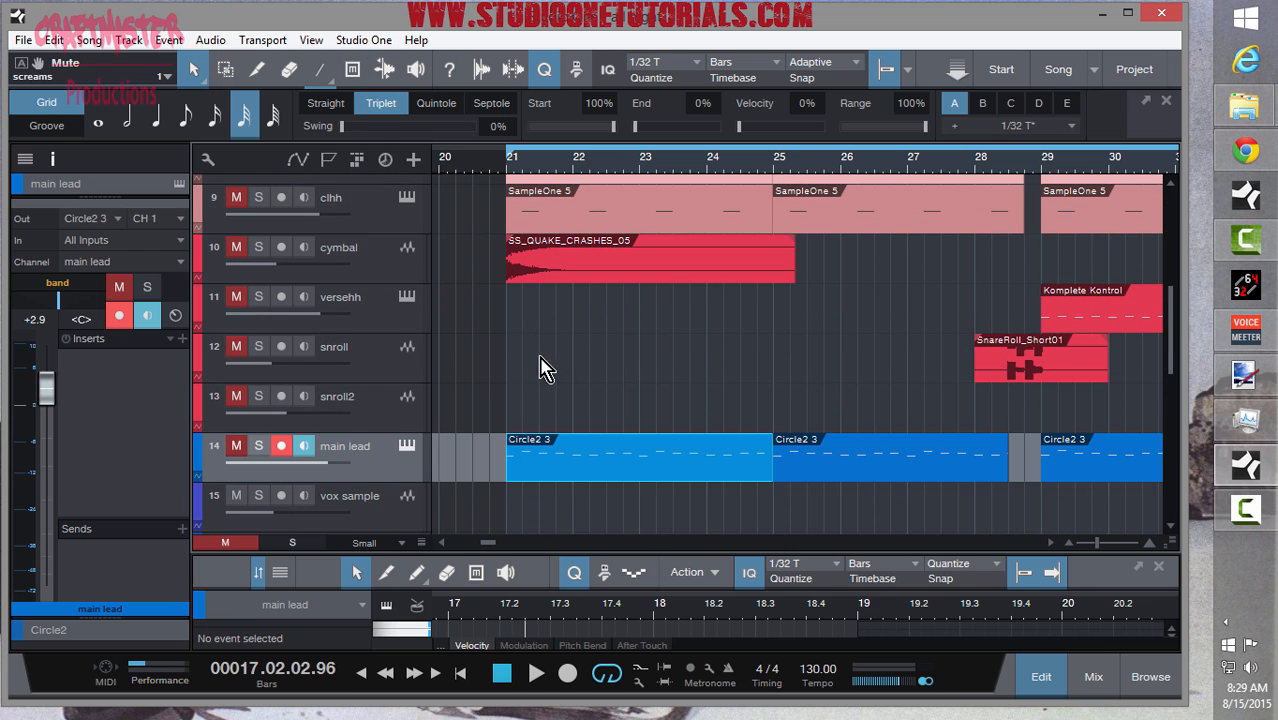
scroll(545, 380, down, 8)
click(368, 373)
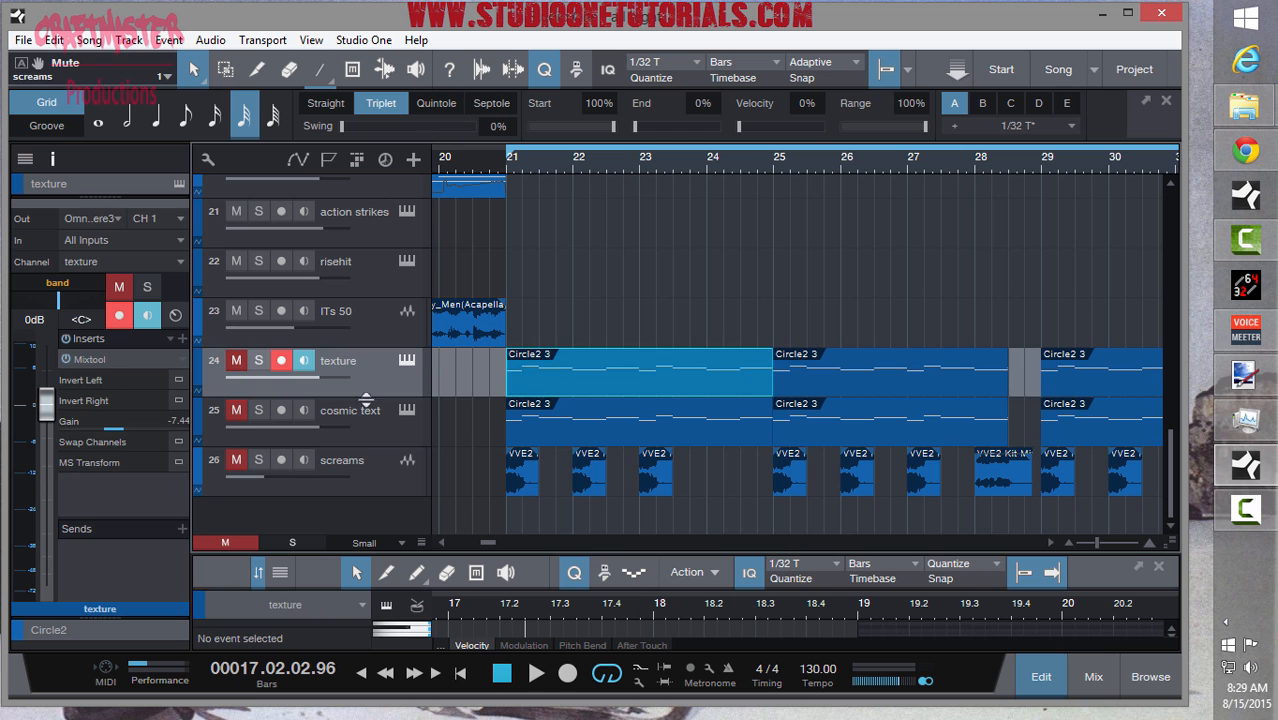
shift+click(370, 465)
drag(366, 380, 392, 288)
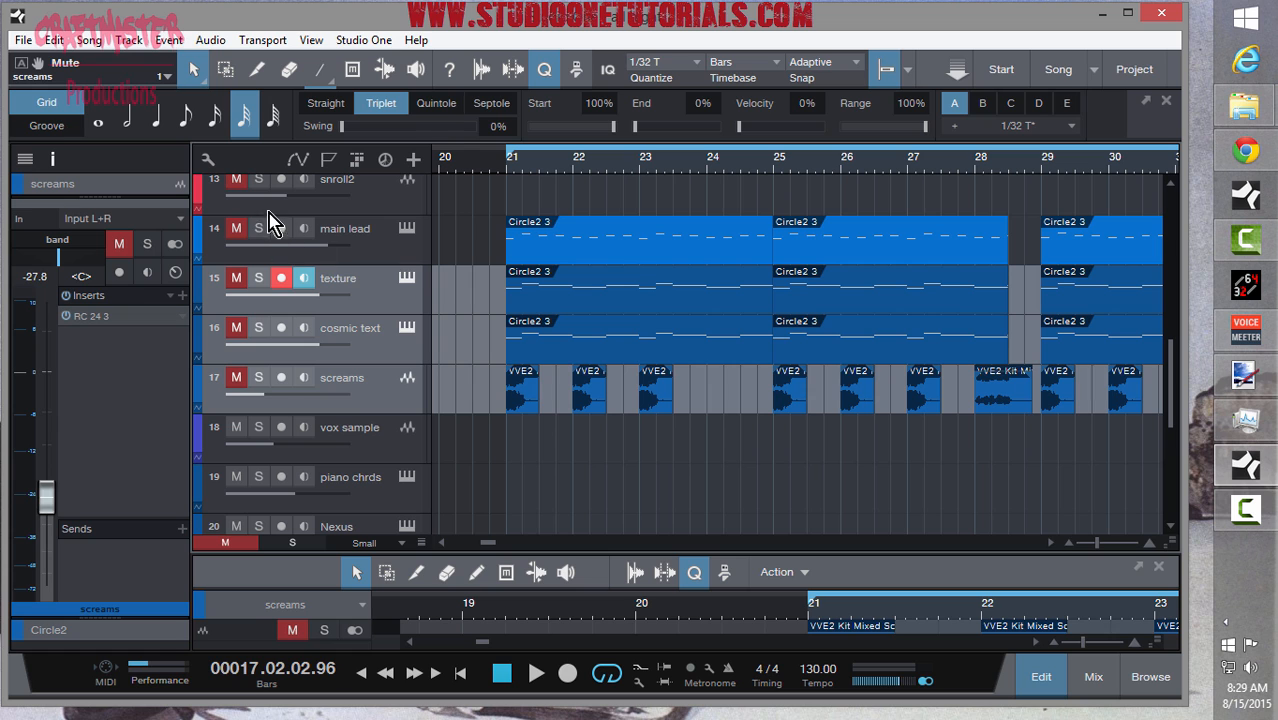
- Unmute and solo the main lead track and place the playback position at bar 21
click(238, 230)
click(258, 229)
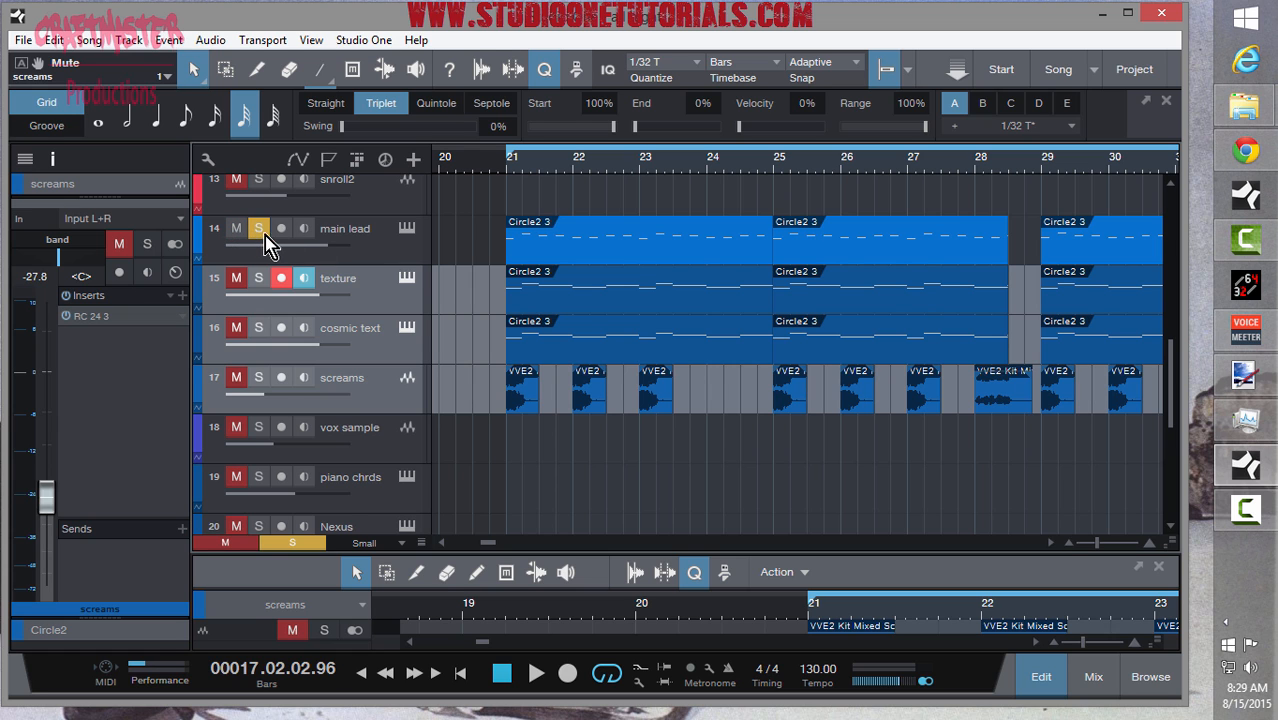
click(503, 170)
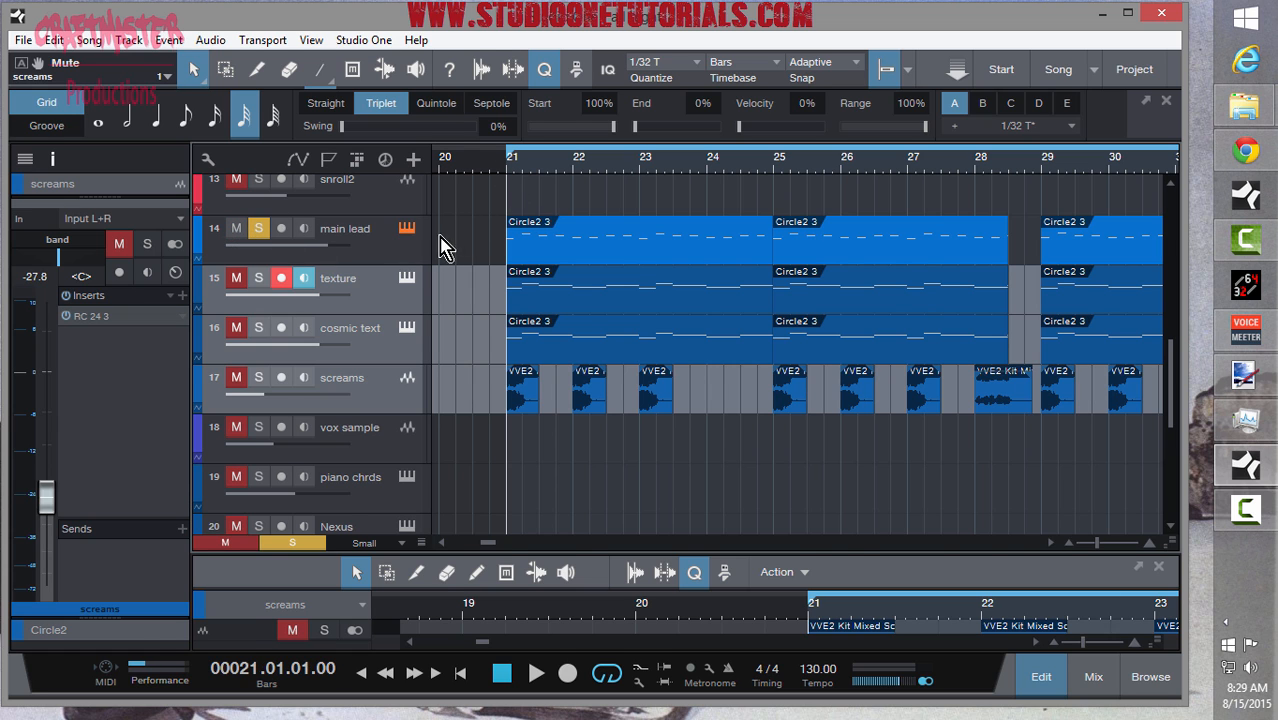
- Show the main lead's Circle2 instrument and play its part from bar 21, keeping the tracks in view
drag(590, 420, 641, 20)
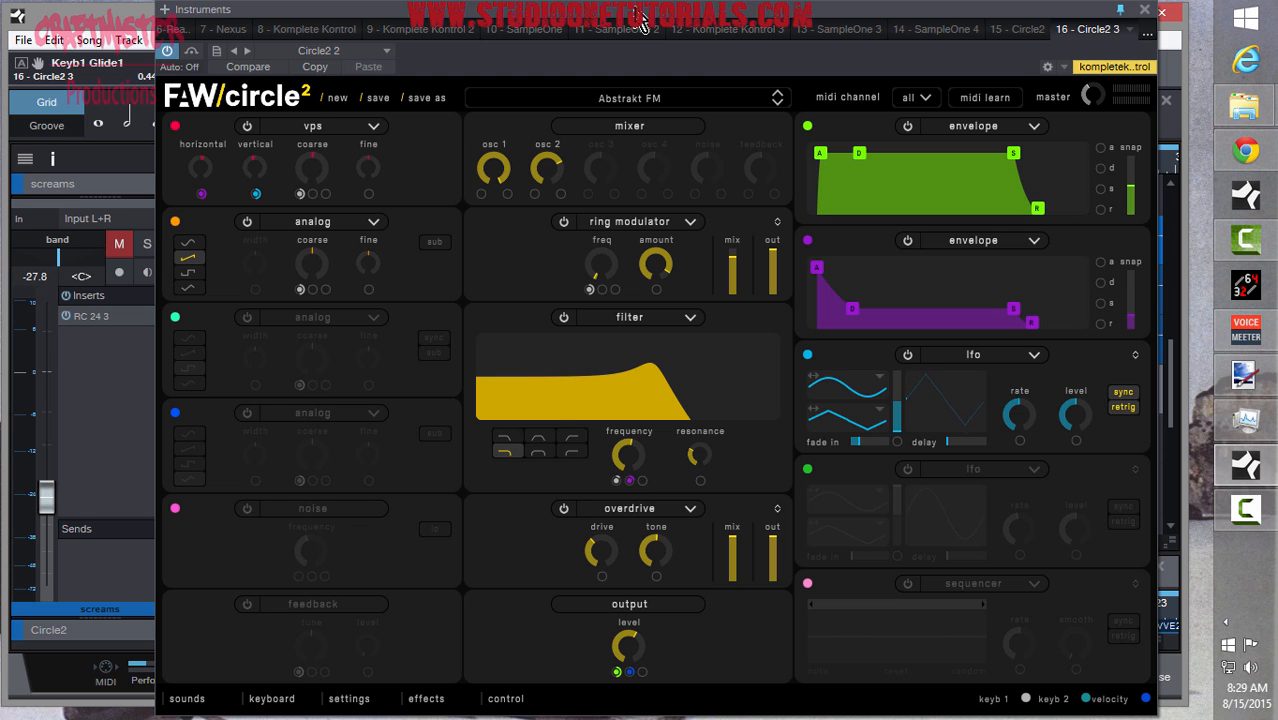
drag(641, 20, 589, 20)
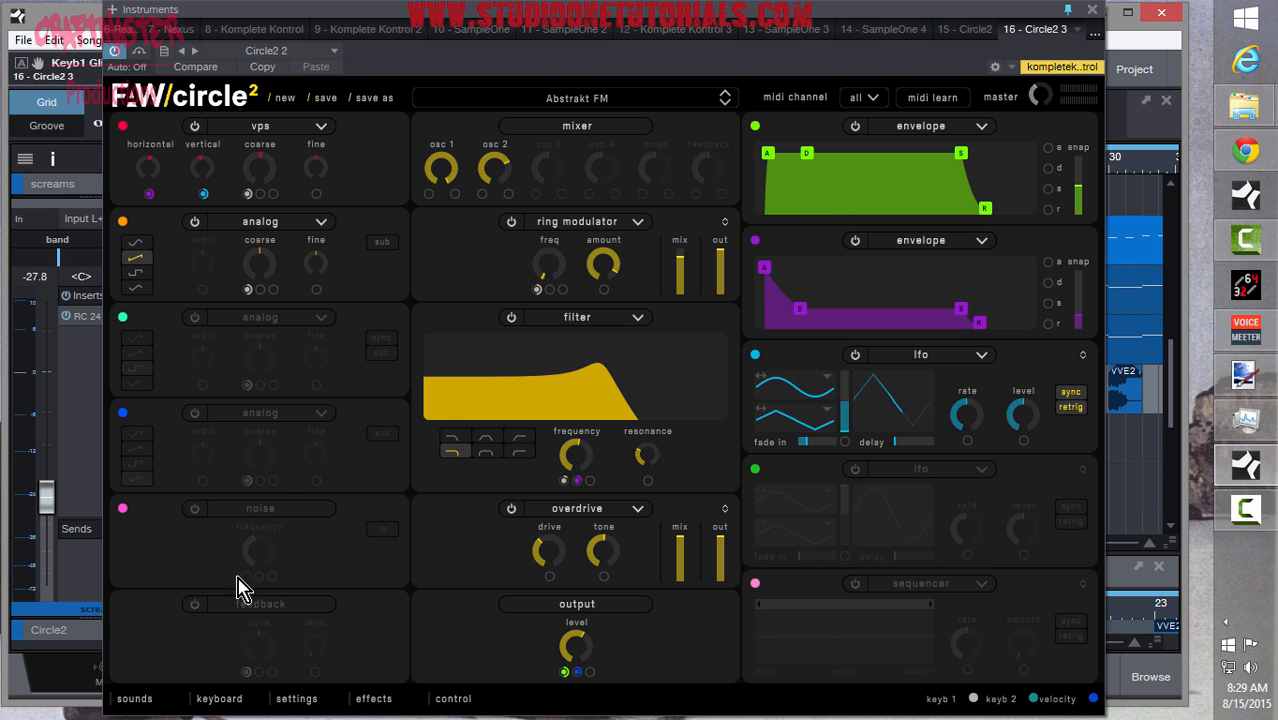
drag(1040, 25, 1082, 553)
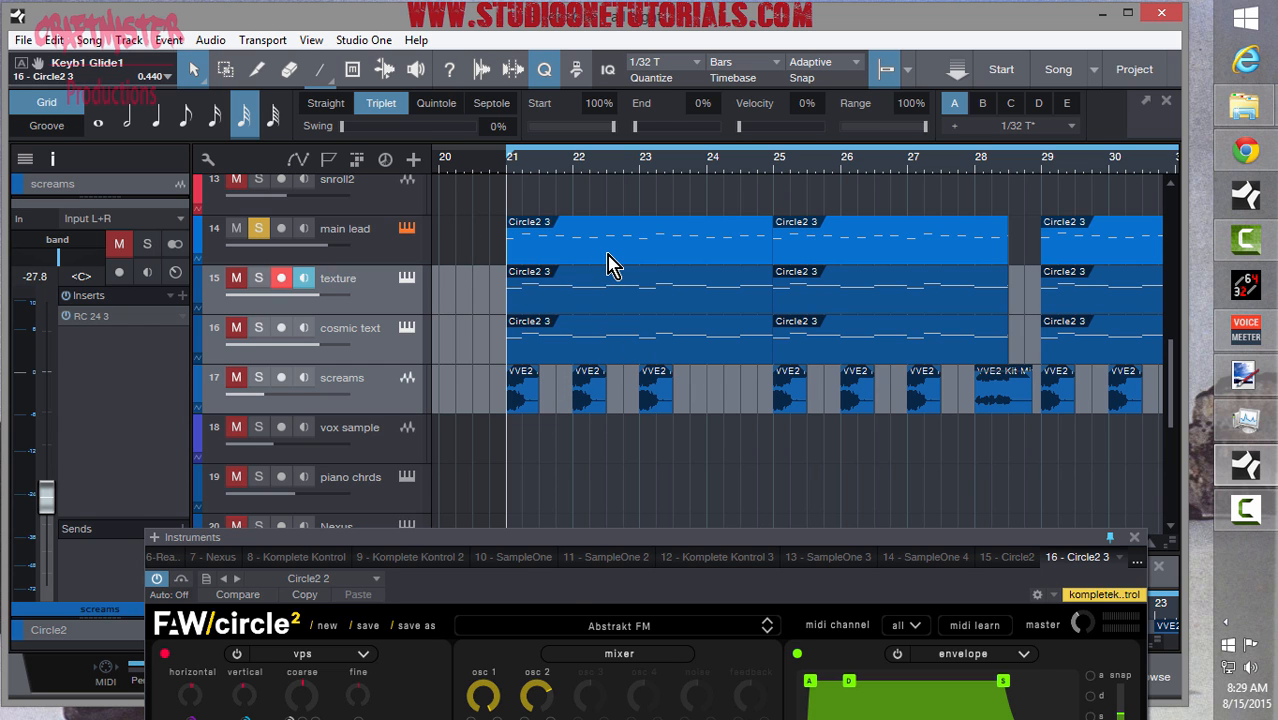
drag(578, 560, 570, 196)
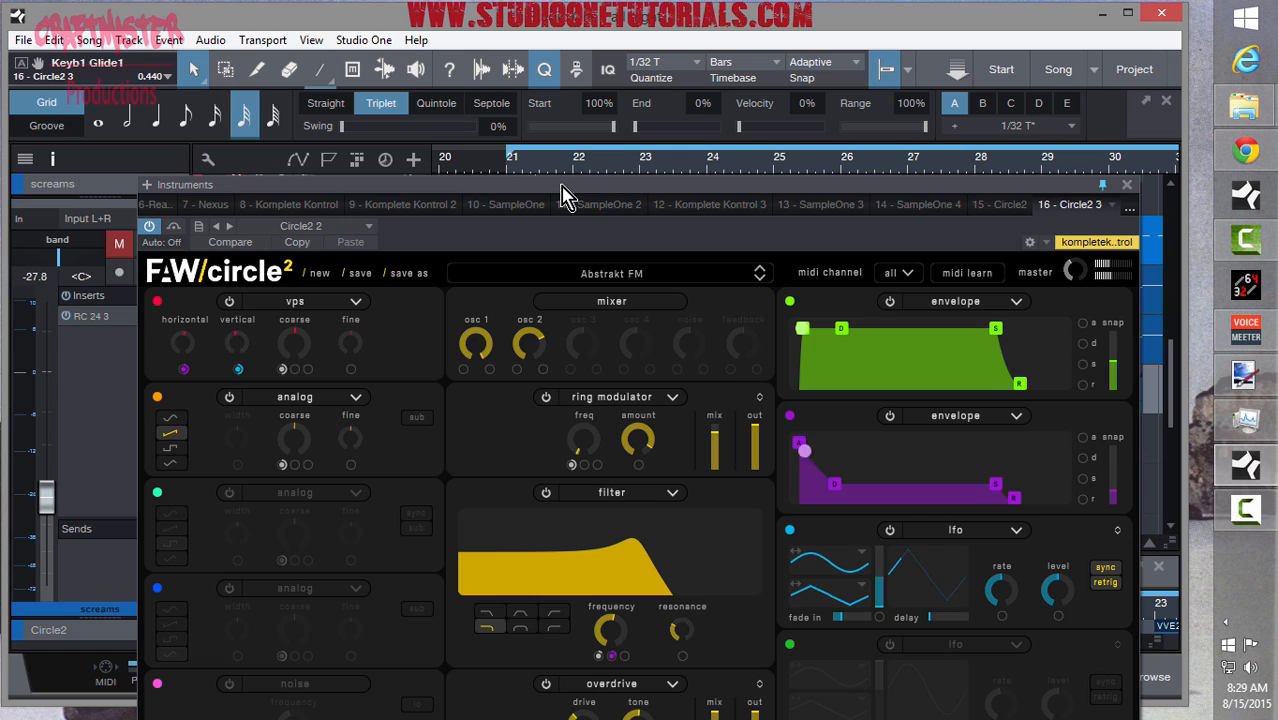
drag(561, 185, 561, 28)
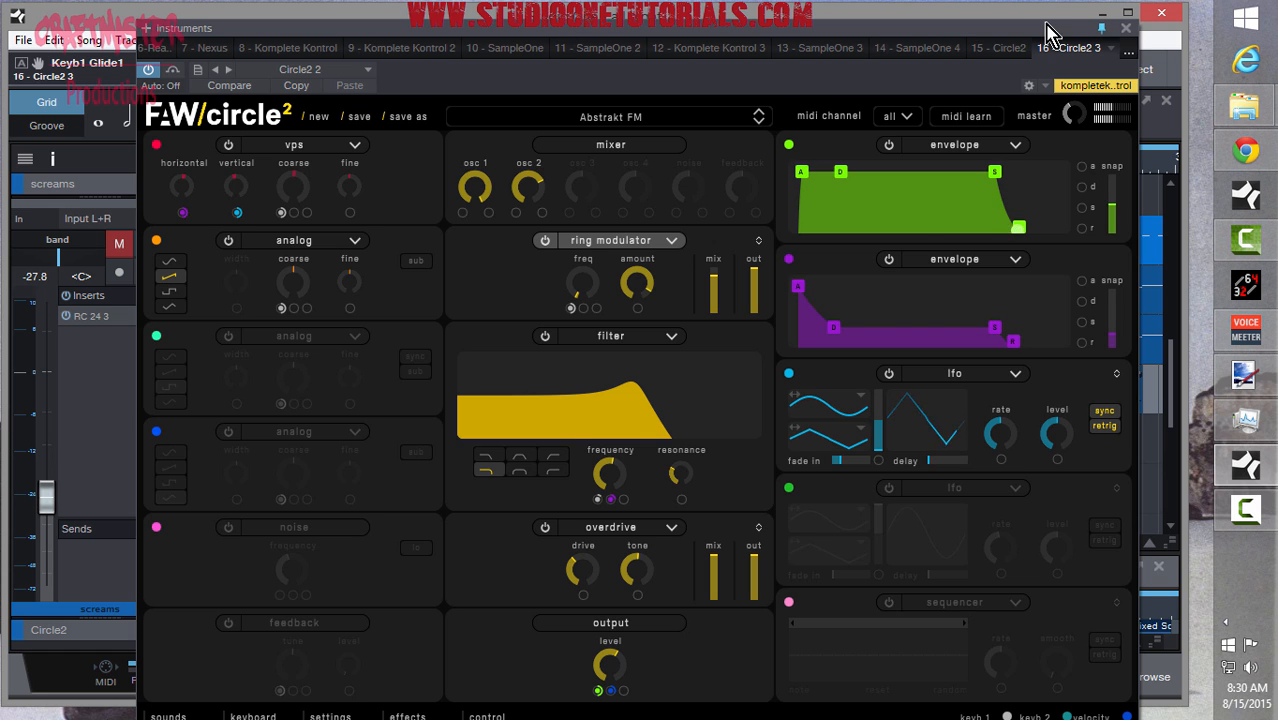
drag(1030, 35, 1006, 468)
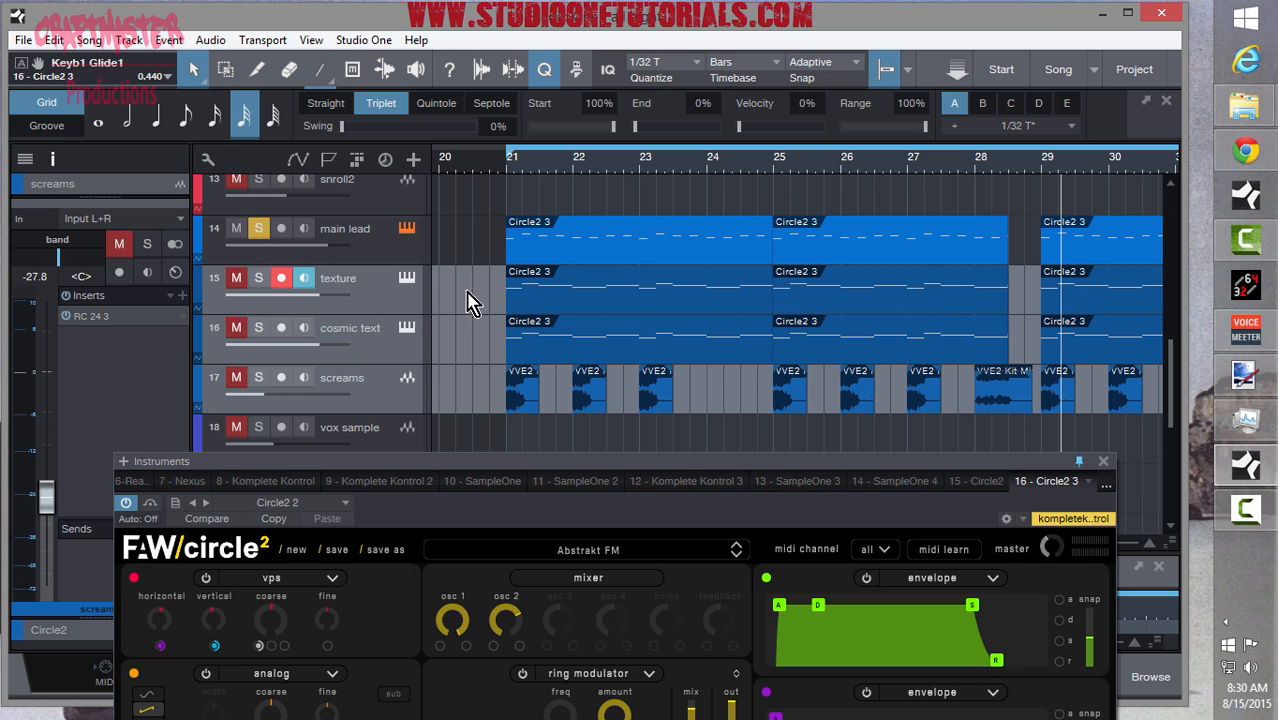
- Solo the texture track together with the main lead, leaving cosmic text muted, and select the texture track
click(258, 278)
click(258, 327)
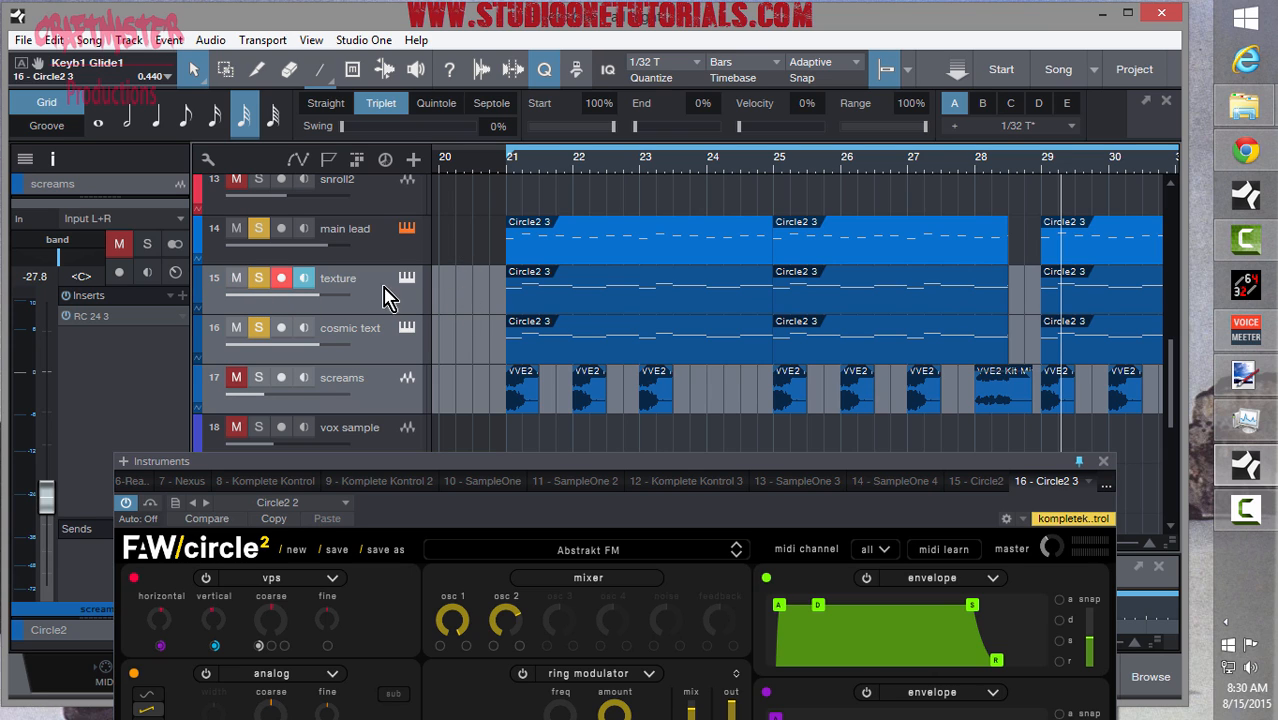
click(262, 330)
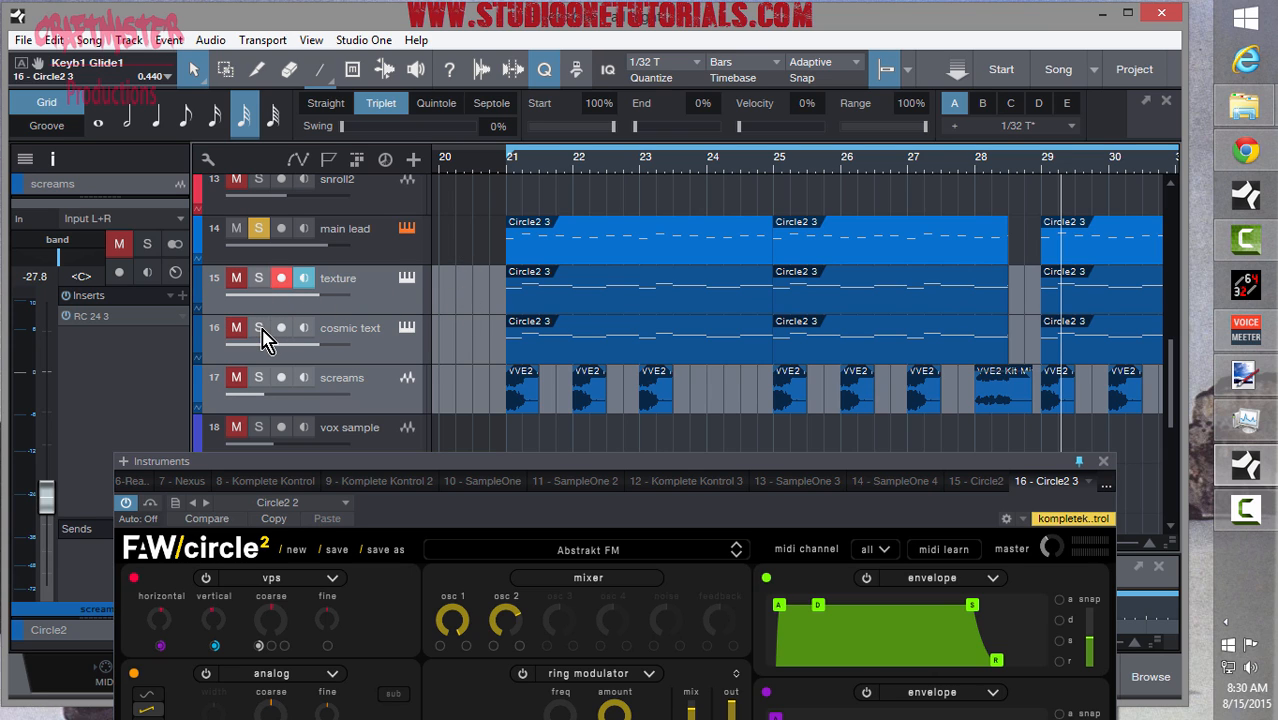
click(366, 348)
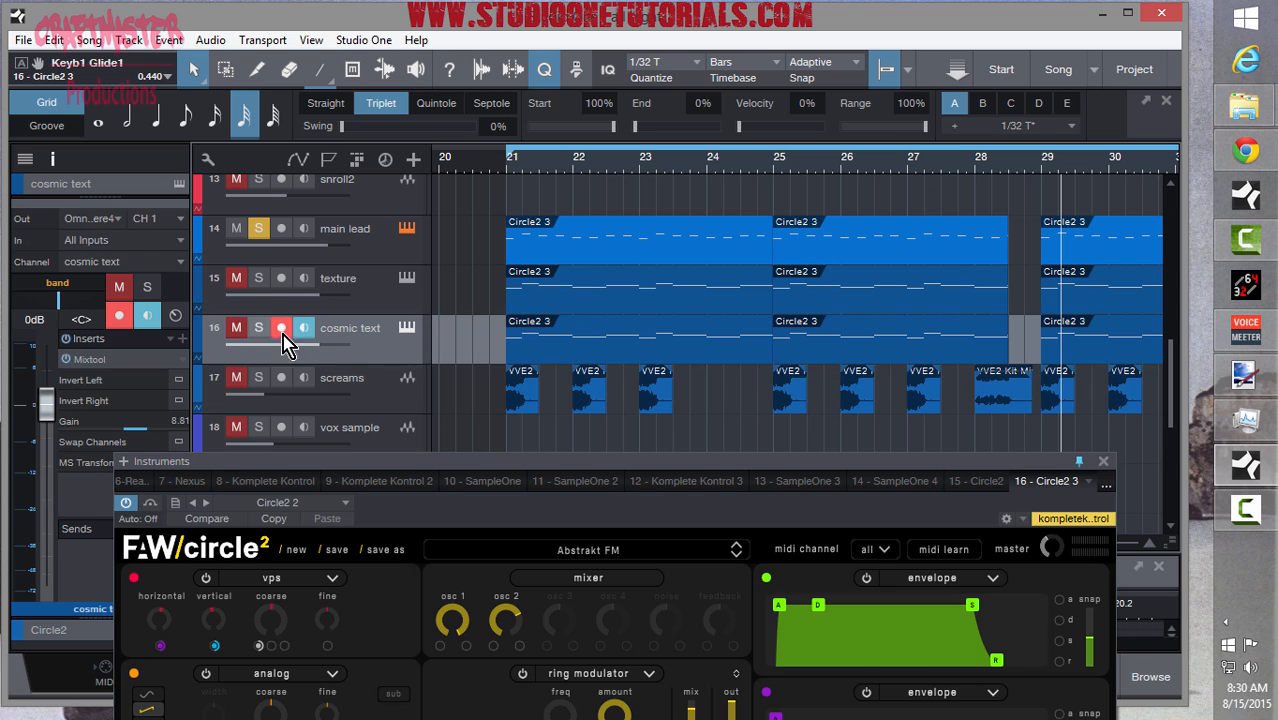
click(262, 280)
click(385, 297)
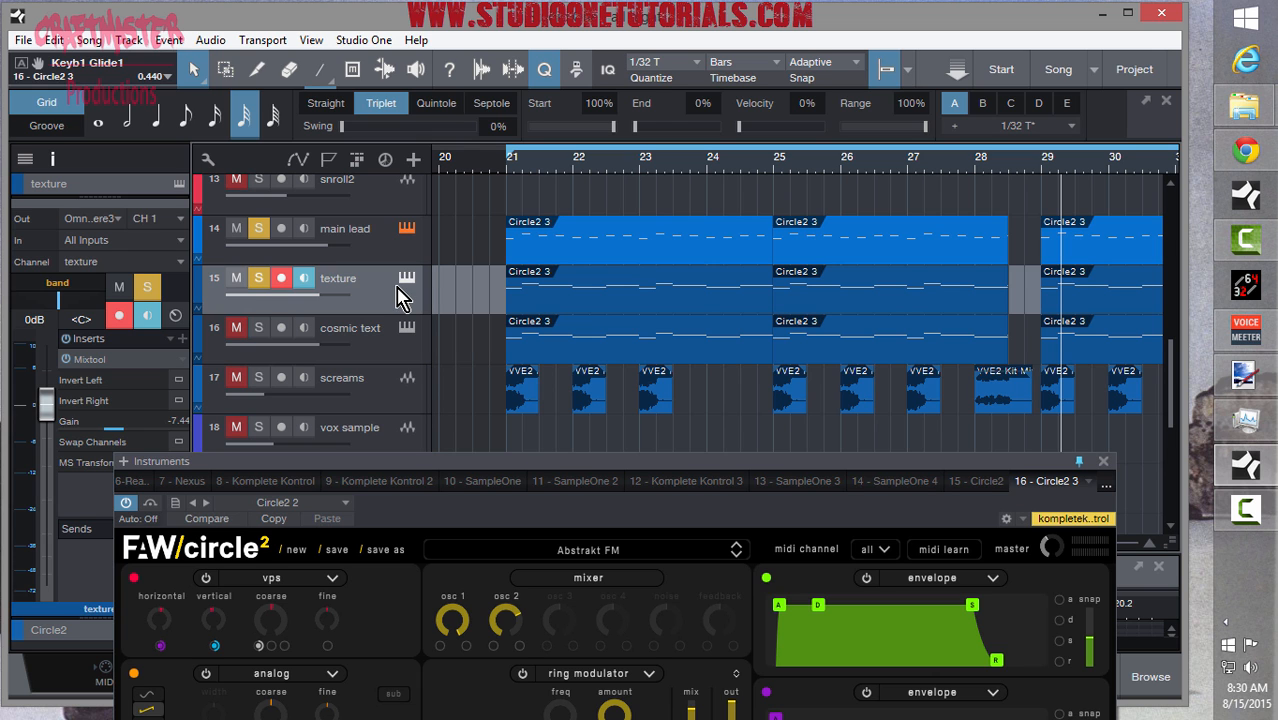
- Show the texture track's Omnisphere instrument and play both soloed layers from bar 21
click(407, 281)
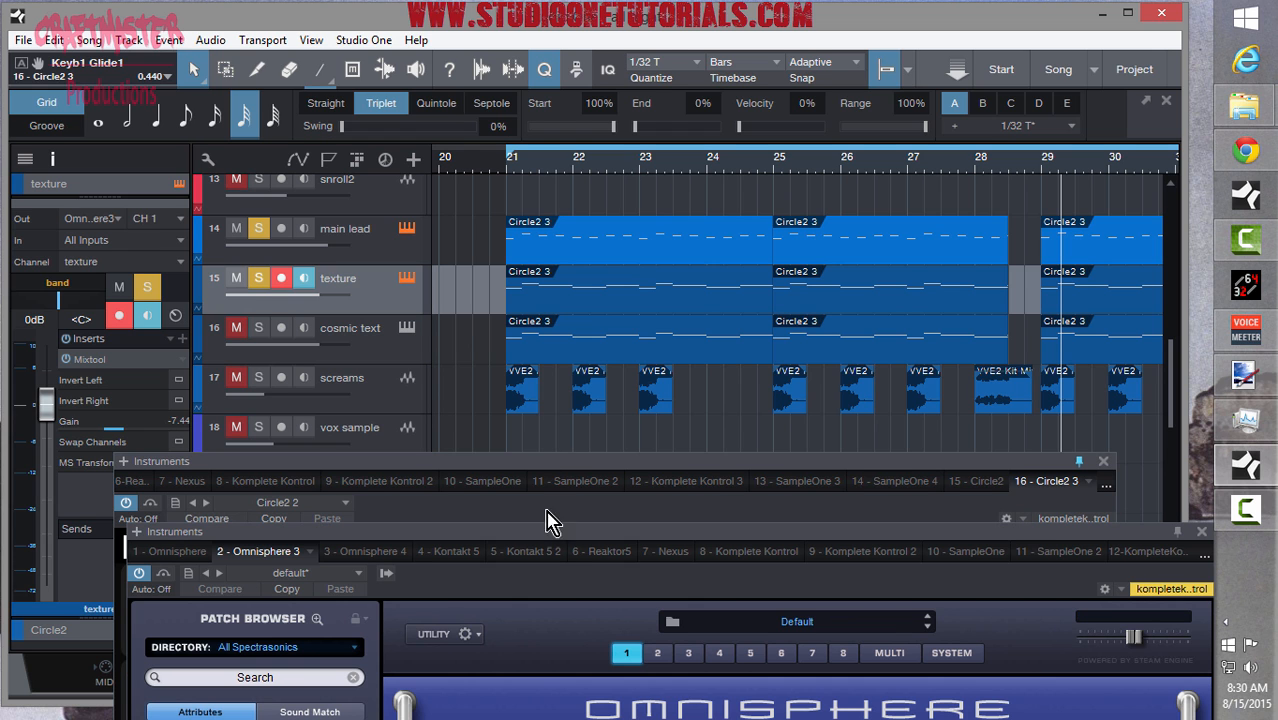
drag(548, 535, 510, 30)
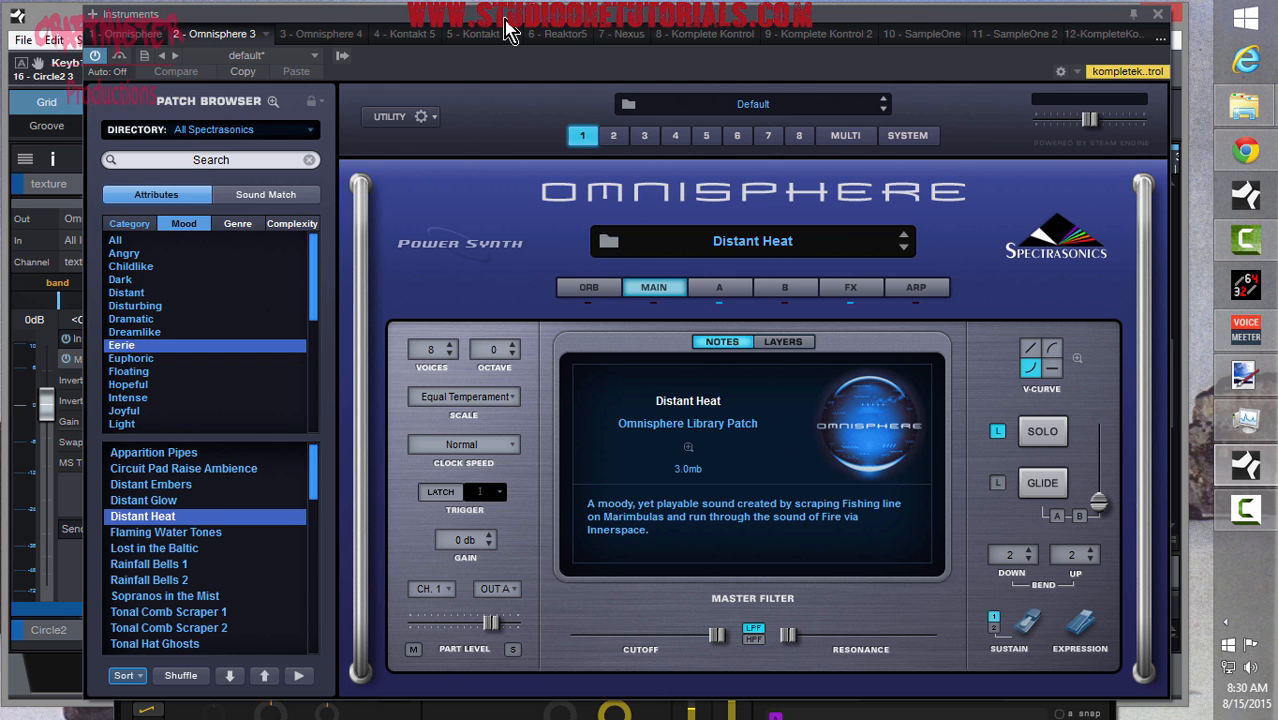
drag(508, 28, 578, 360)
click(510, 178)
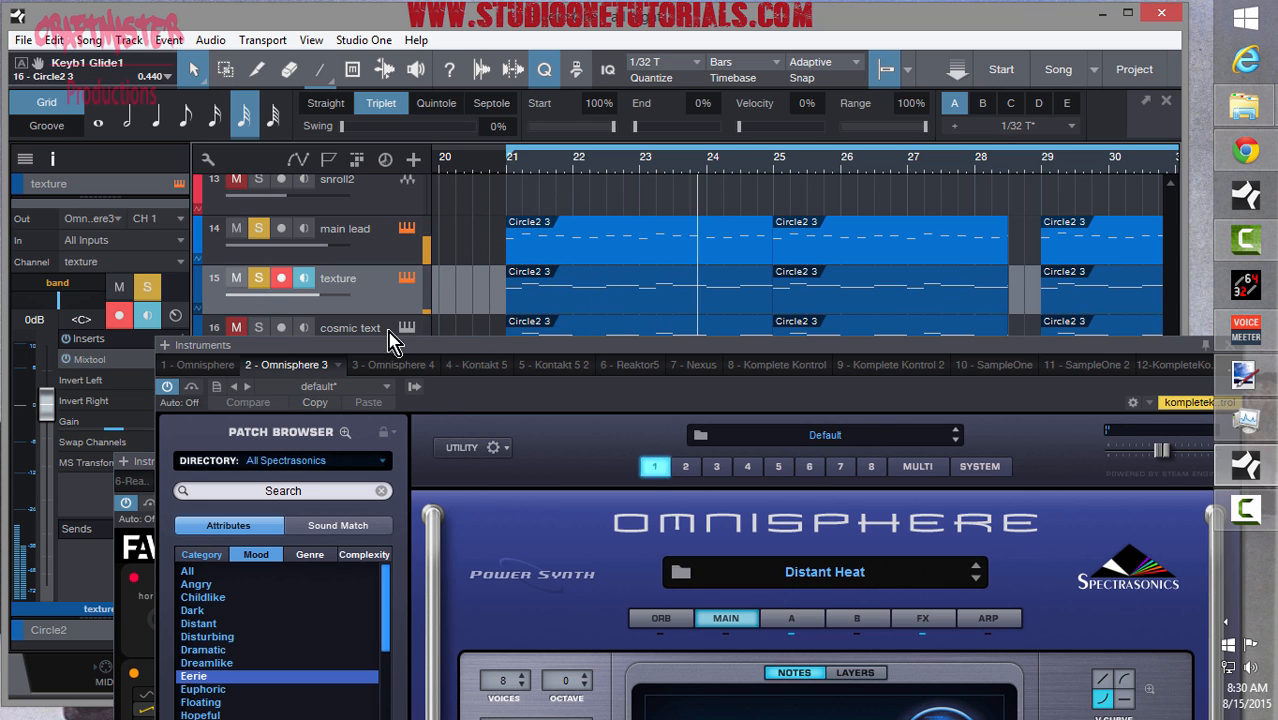
- Move the instrument windows clear of the texture channel and add Passive EQ to its inserts
drag(451, 342, 434, 392)
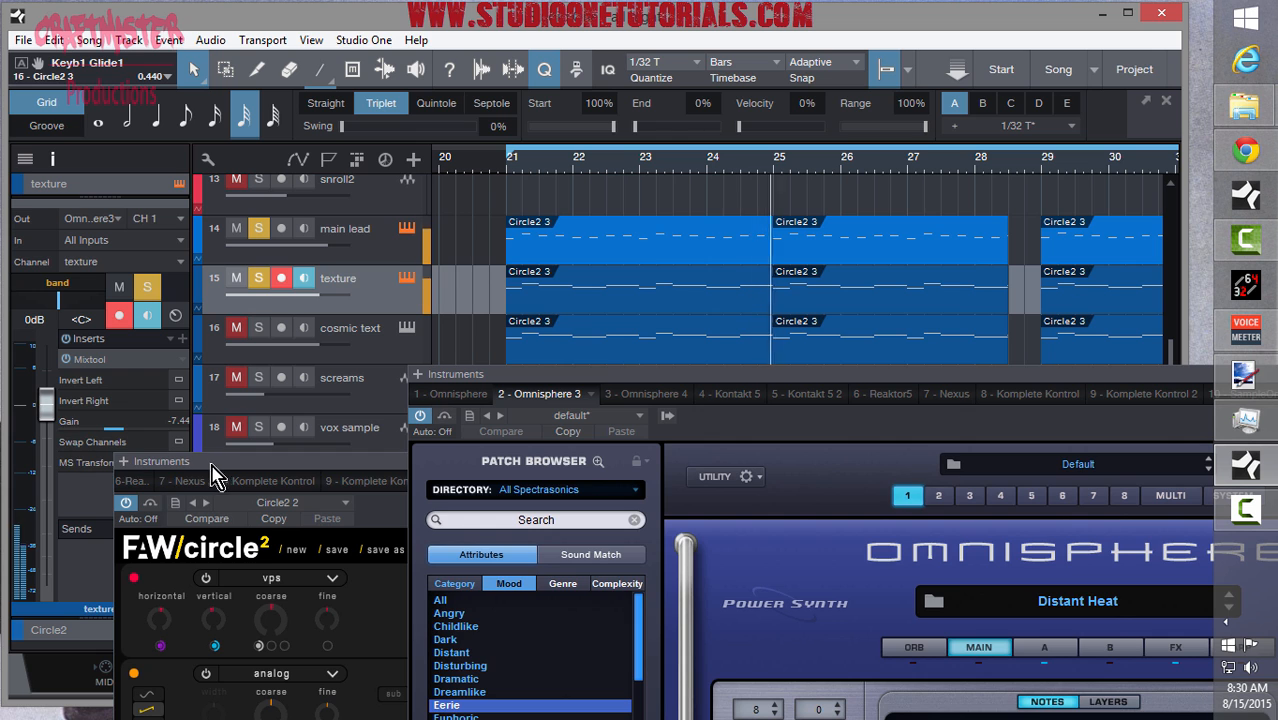
click(212, 462)
drag(290, 455, 490, 413)
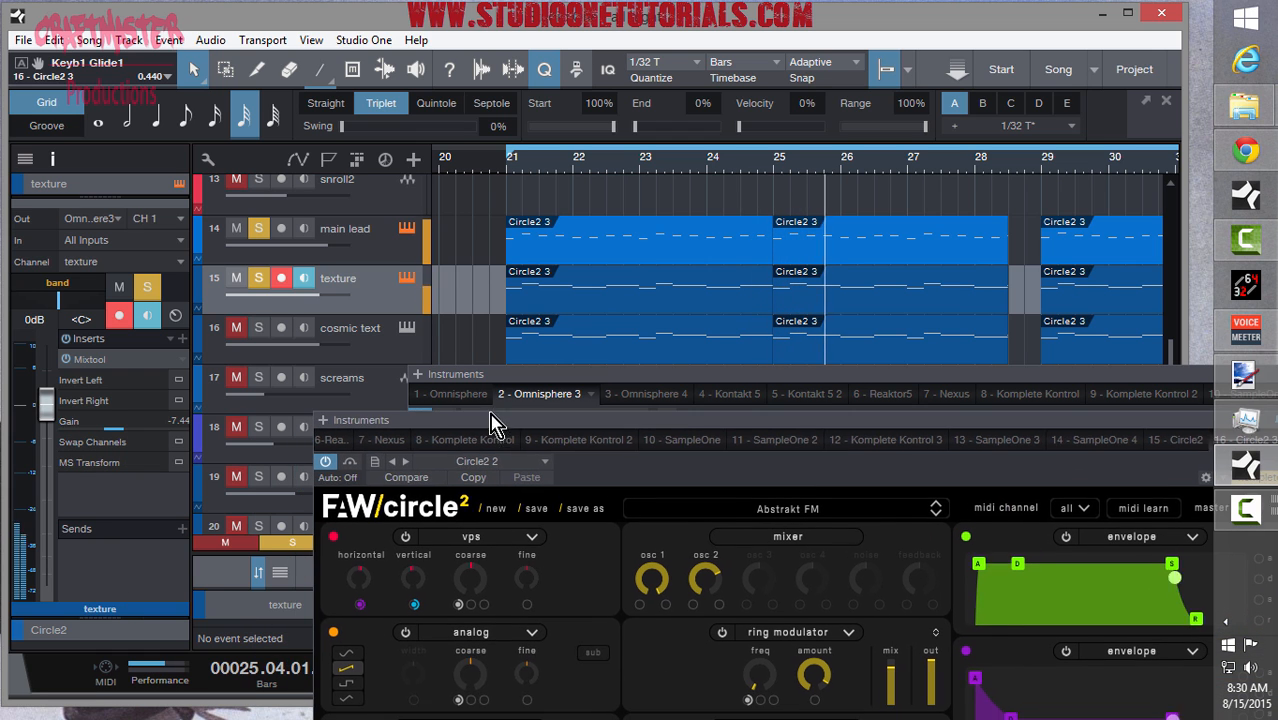
click(182, 339)
scroll(277, 583, down, 4)
scroll(277, 583, down, 20)
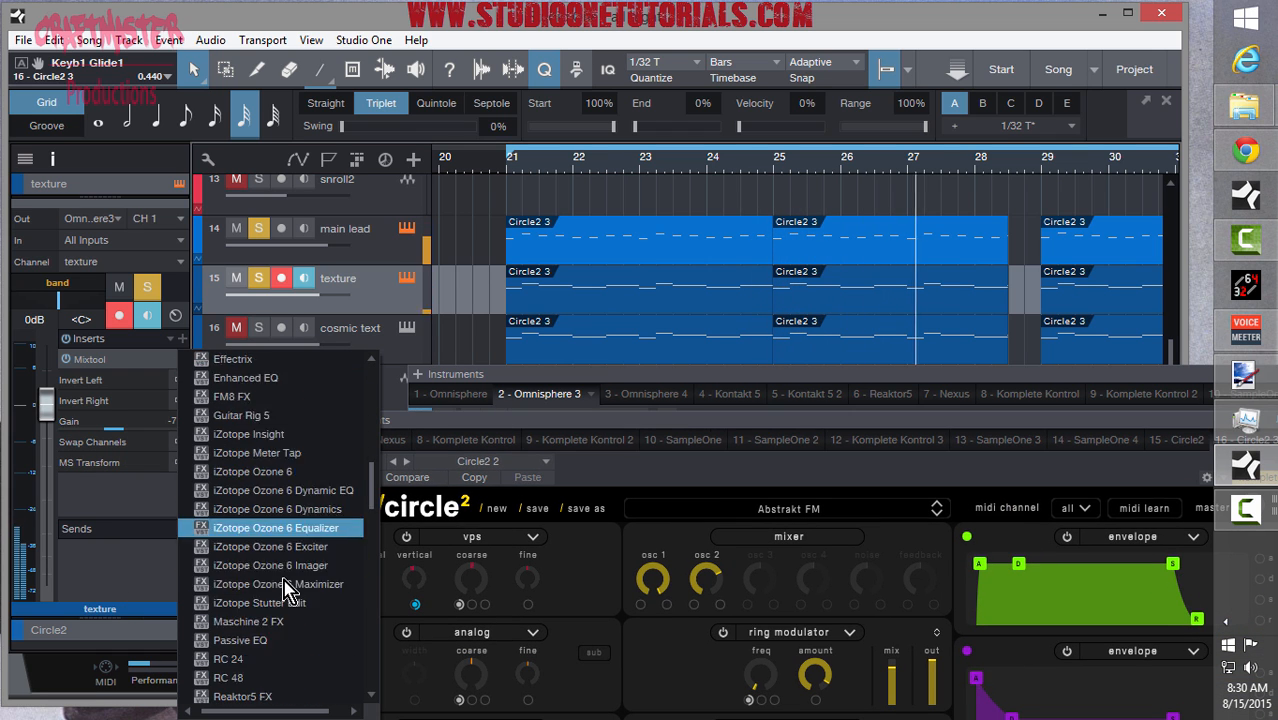
scroll(290, 590, down, 3)
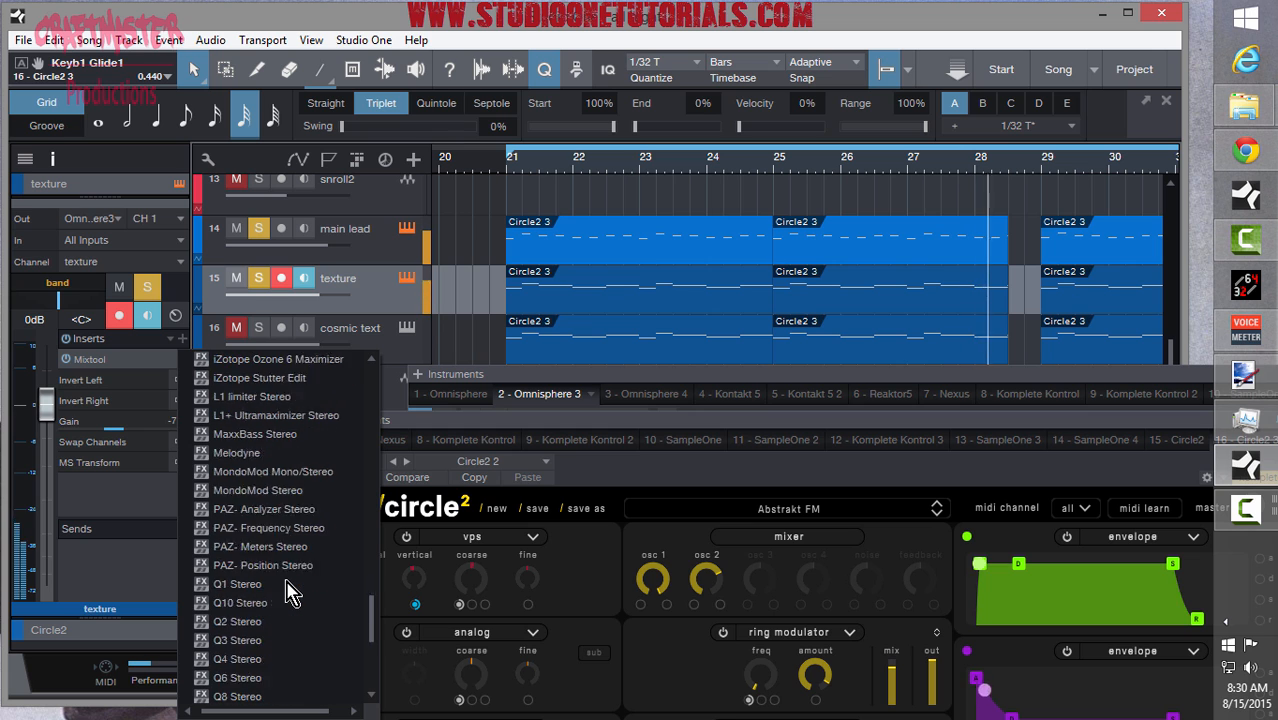
scroll(290, 590, up, 8)
scroll(288, 590, up, 5)
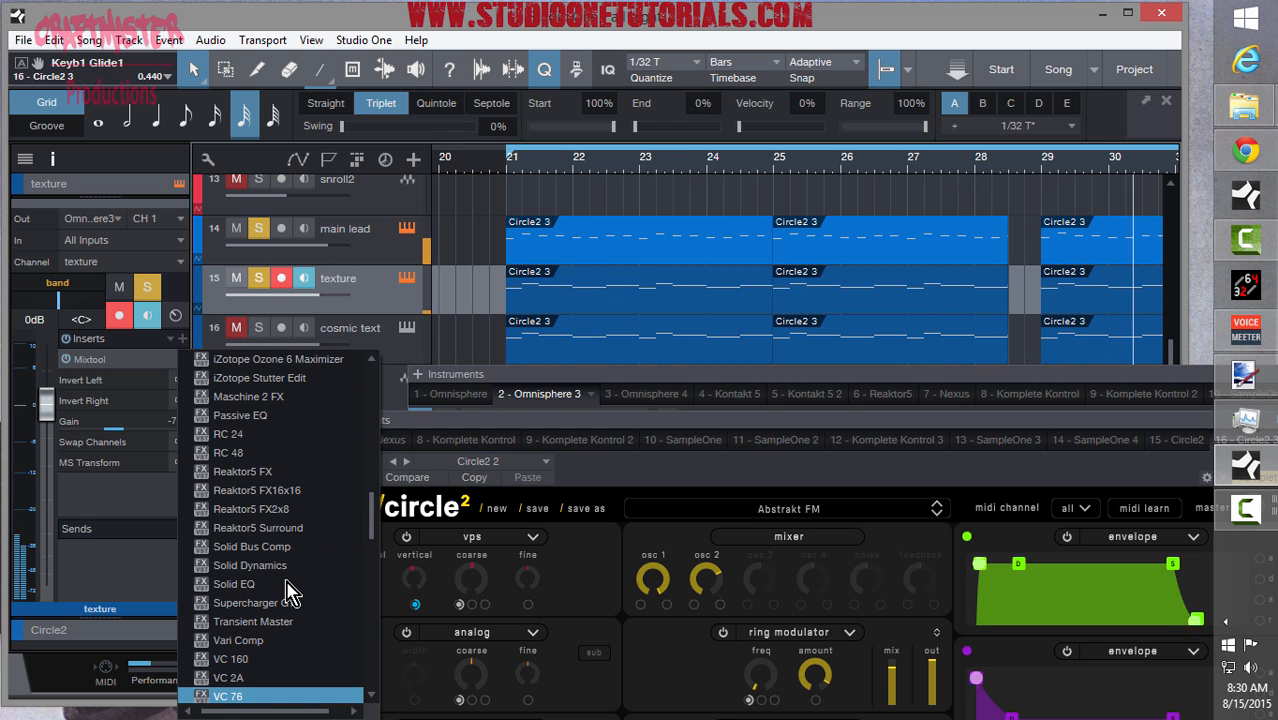
scroll(288, 590, up, 2)
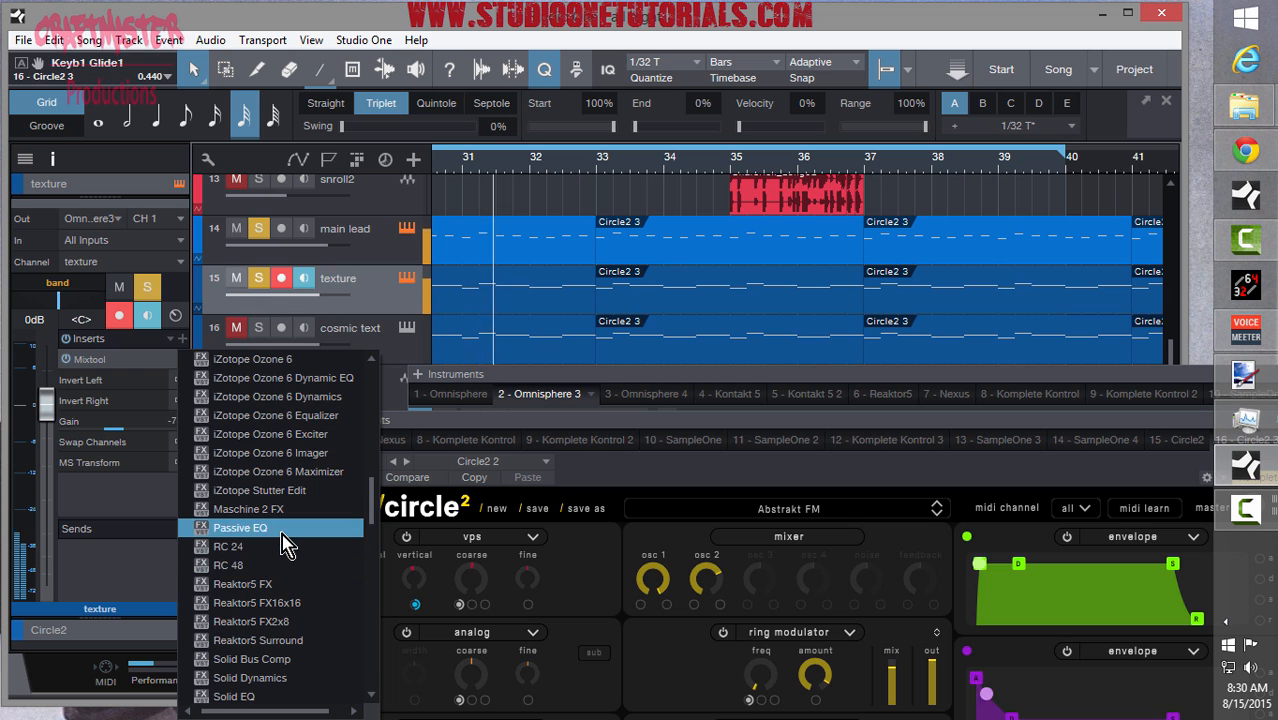
click(283, 543)
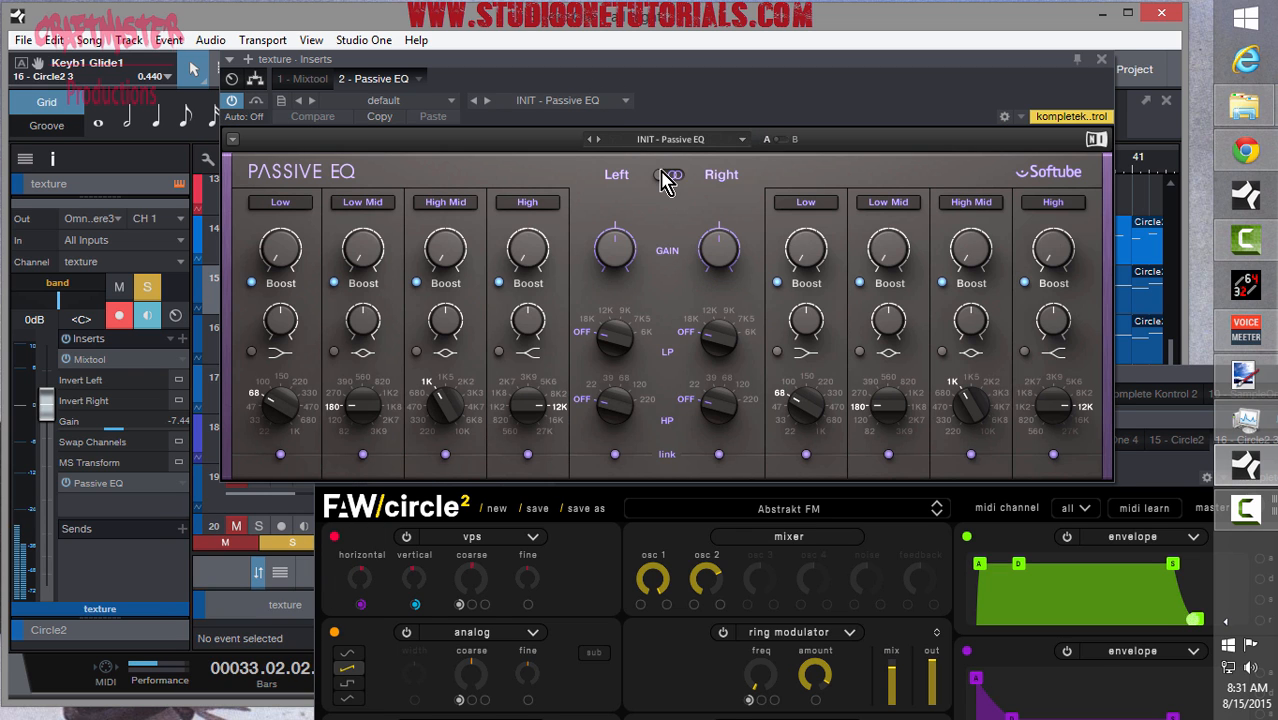
- Switch the Passive EQ to Mid/Side mode, set the mid gain to -5.20 dB and close the plug-in
click(668, 176)
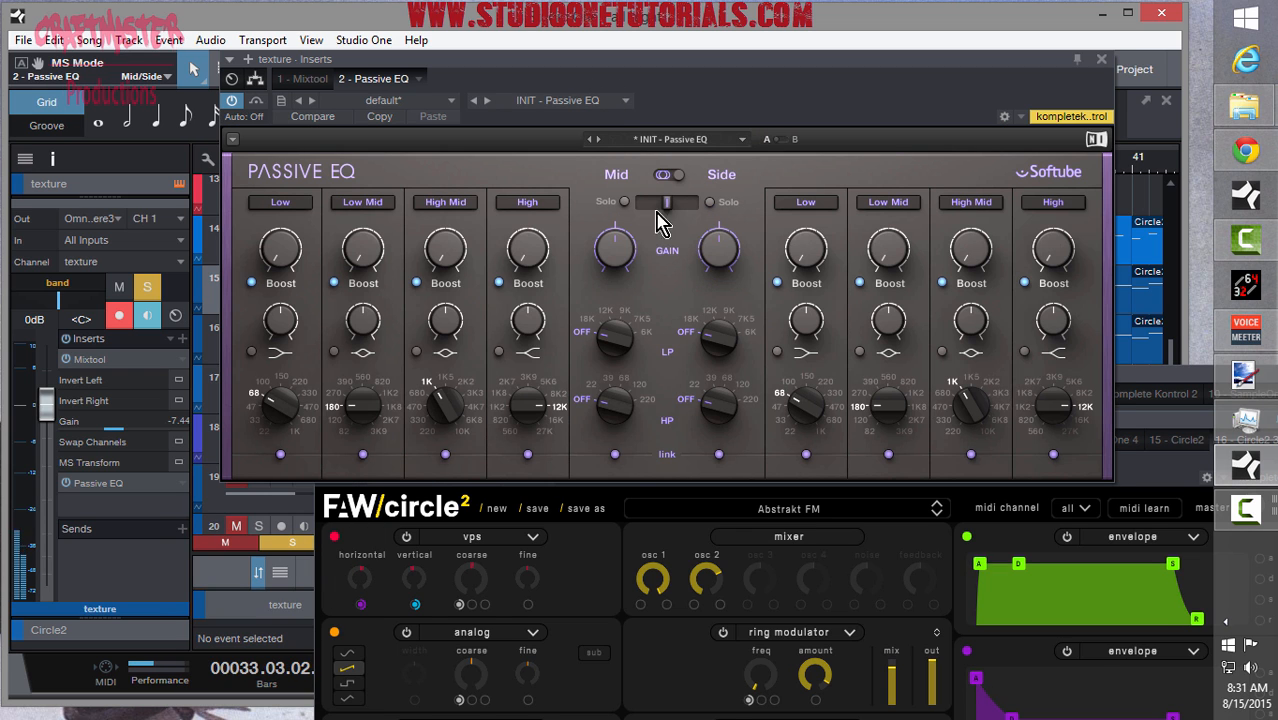
drag(615, 250, 615, 258)
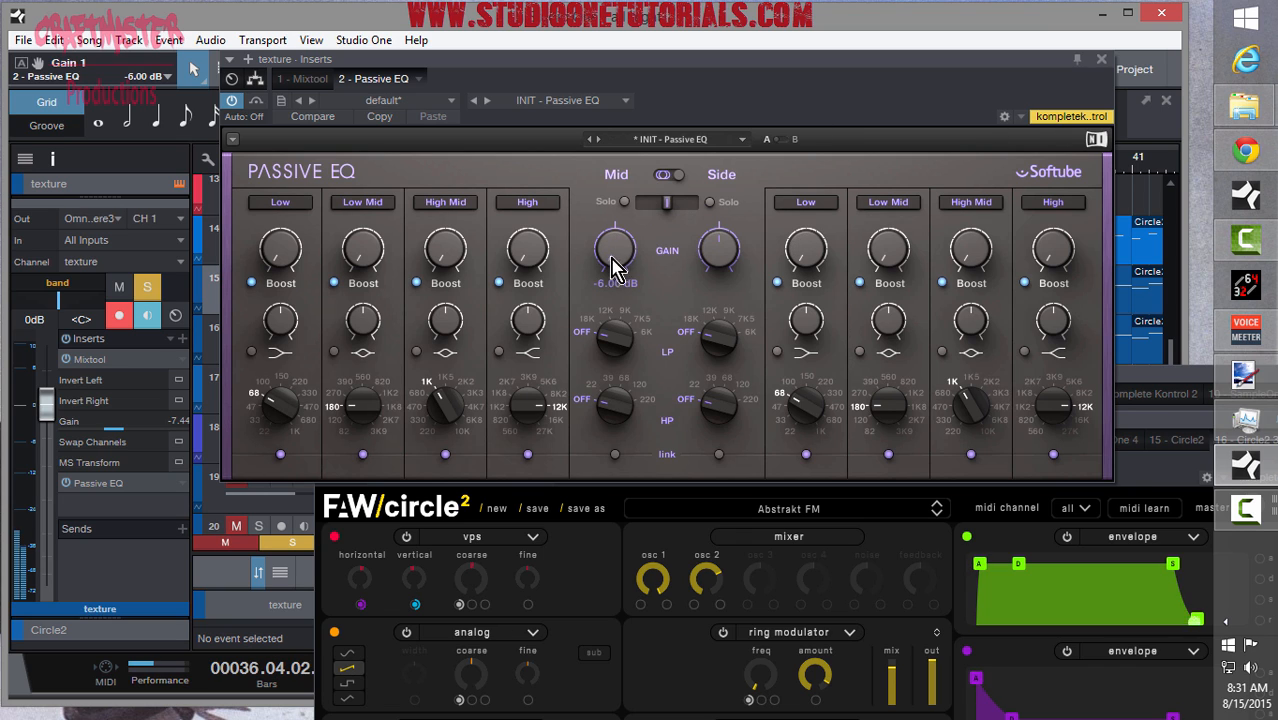
click(1101, 59)
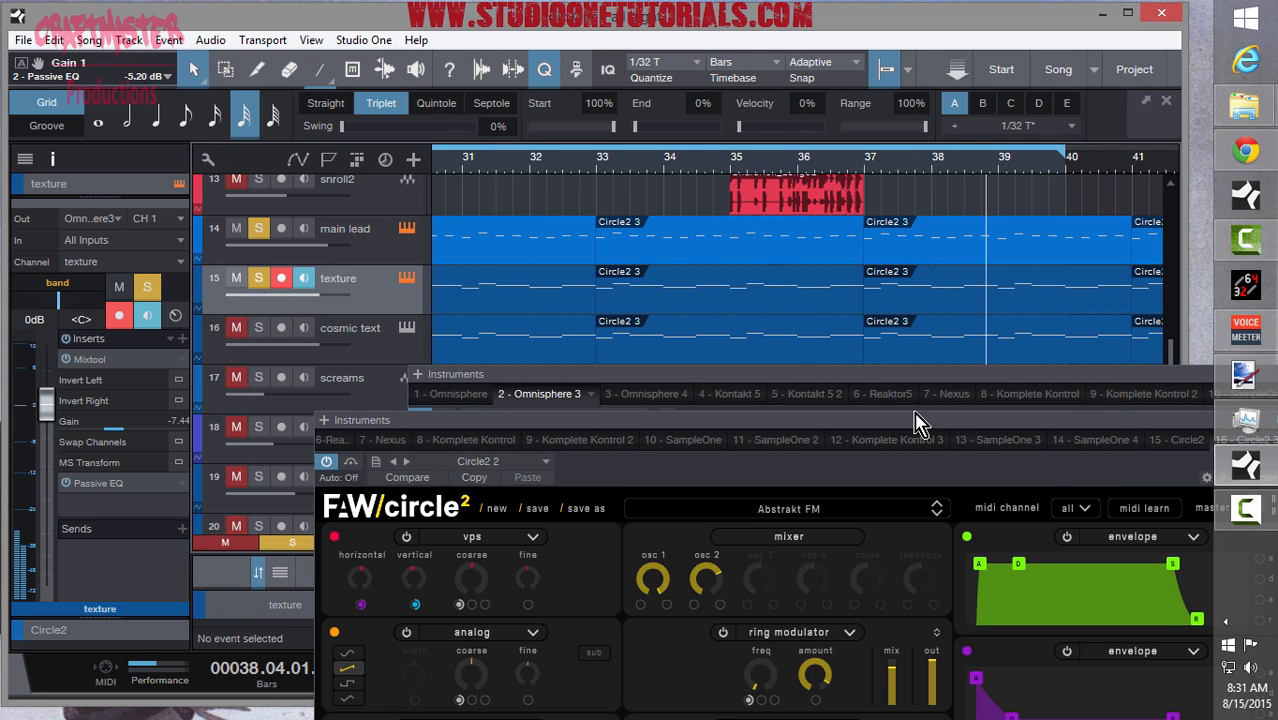
- Close the Circle2 and Omnisphere instrument windows
drag(919, 423, 722, 314)
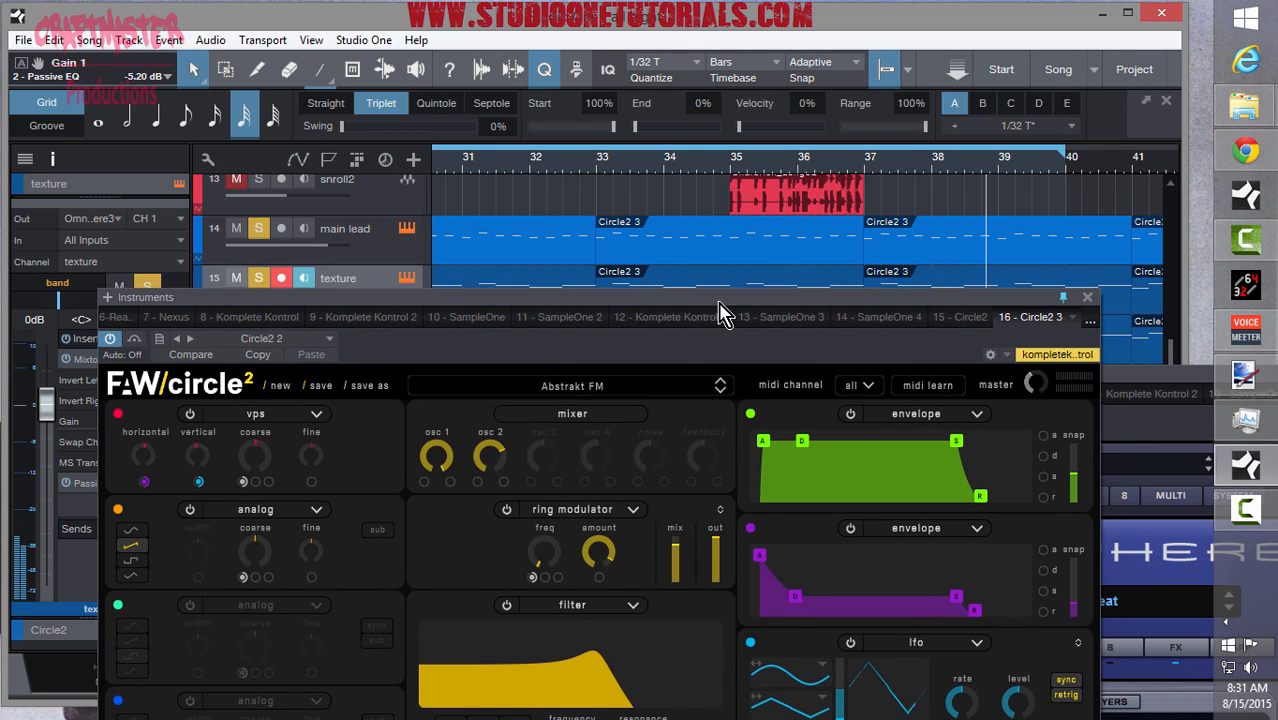
click(1088, 298)
drag(1070, 386, 840, 100)
drag(1174, 84, 998, 84)
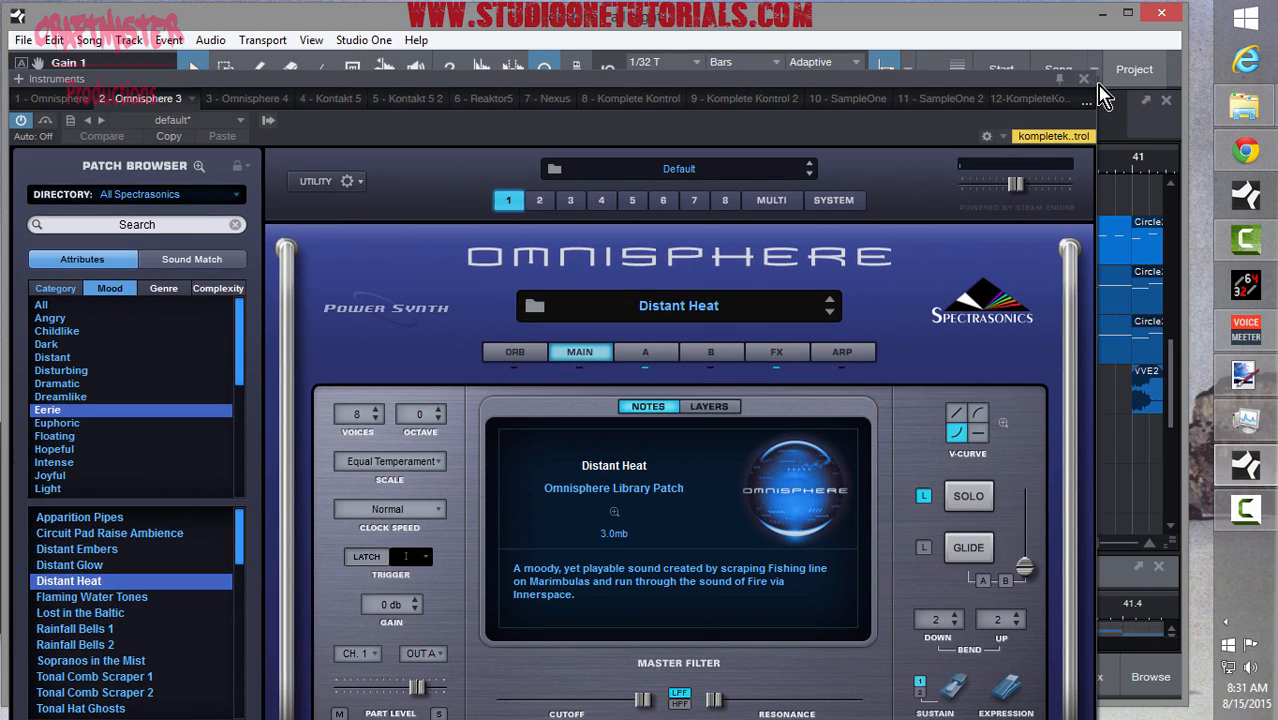
click(1088, 80)
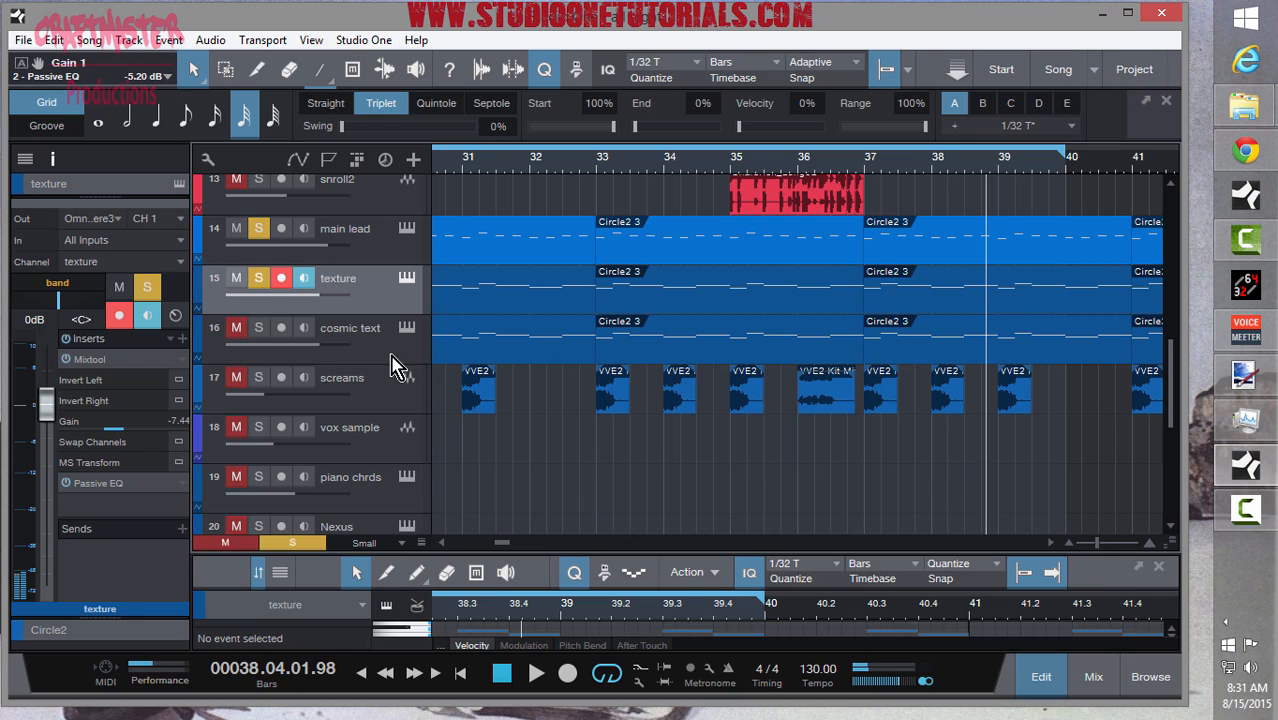
- Solo the cosmic text track, show its Omnisphere instrument and close the instrument window
click(328, 350)
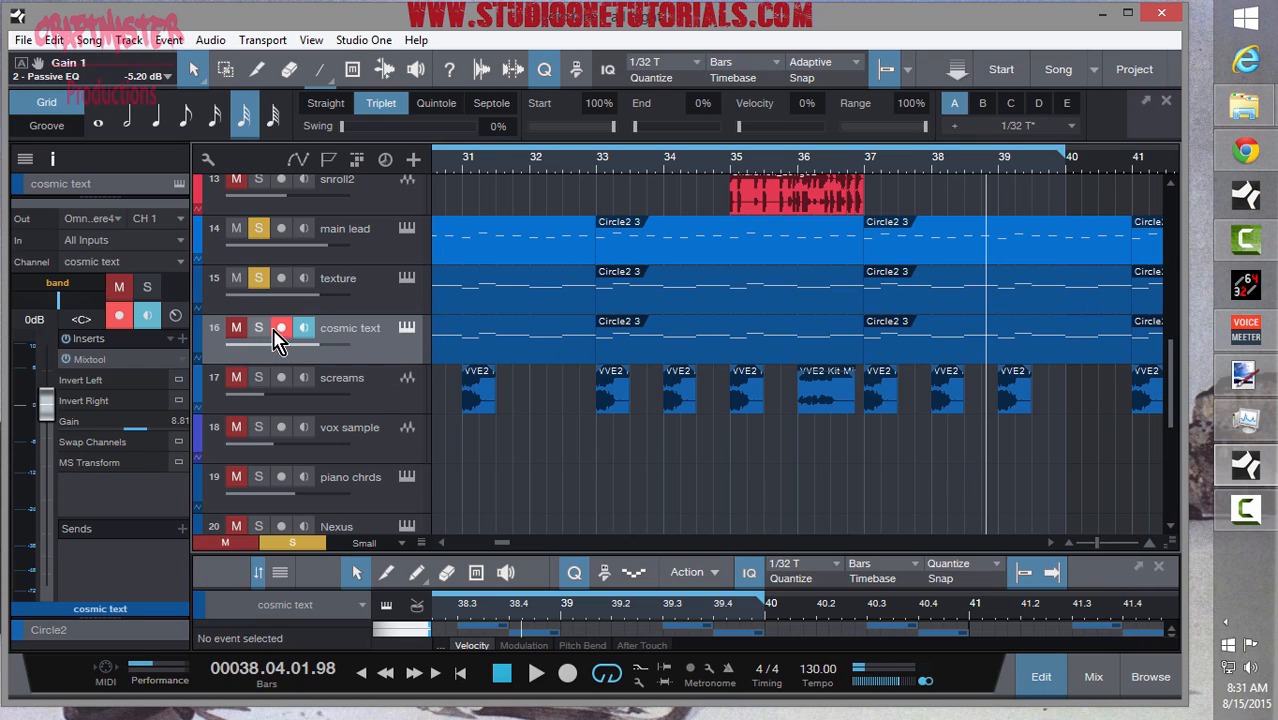
click(407, 331)
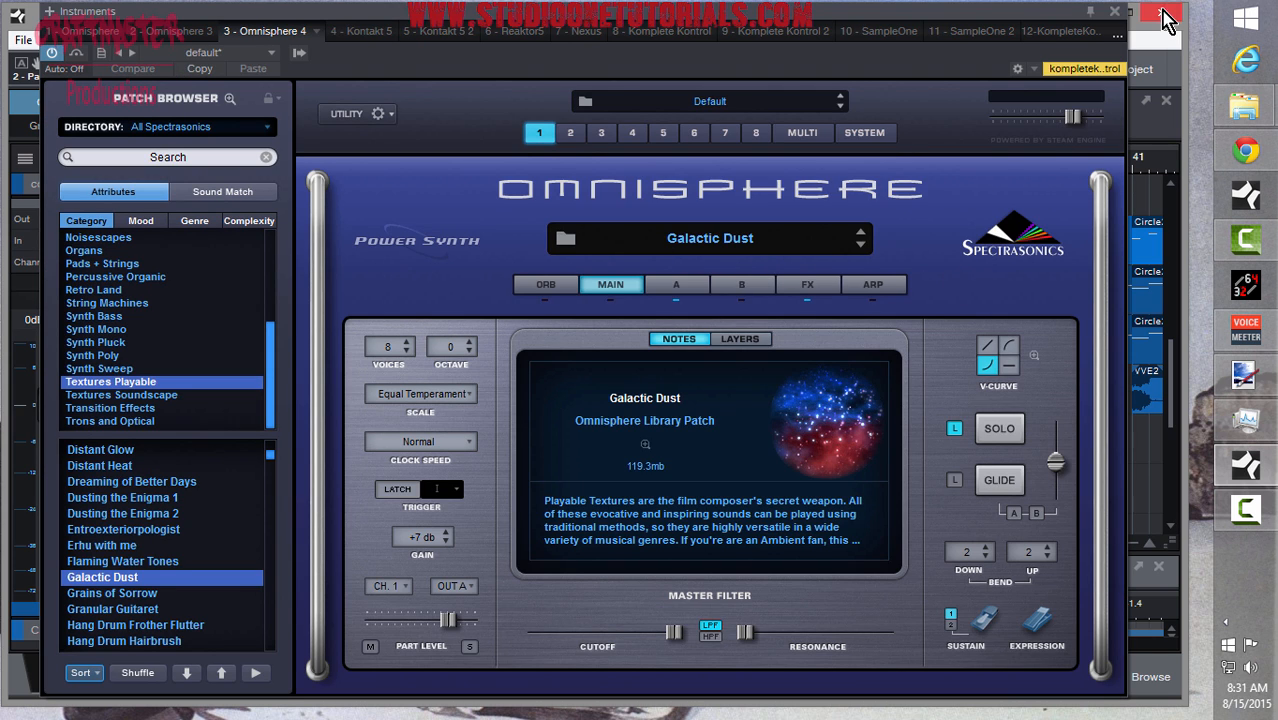
click(1115, 13)
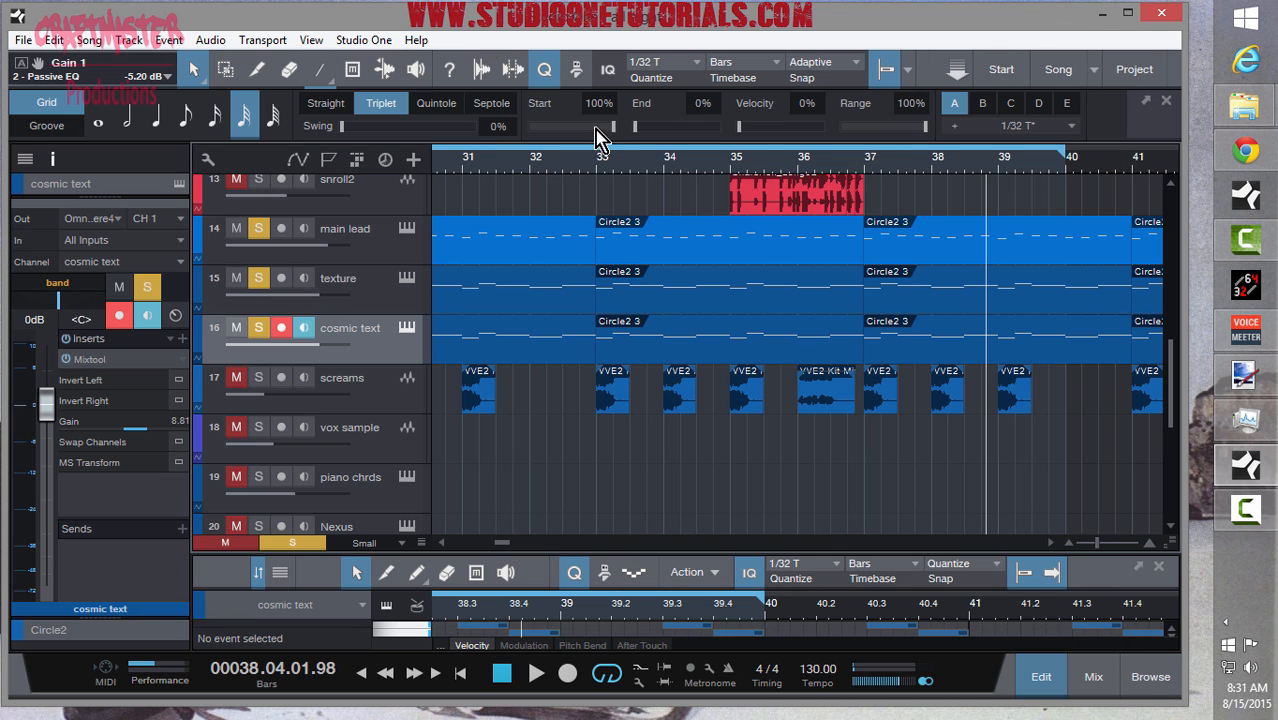
drag(605, 174, 783, 150)
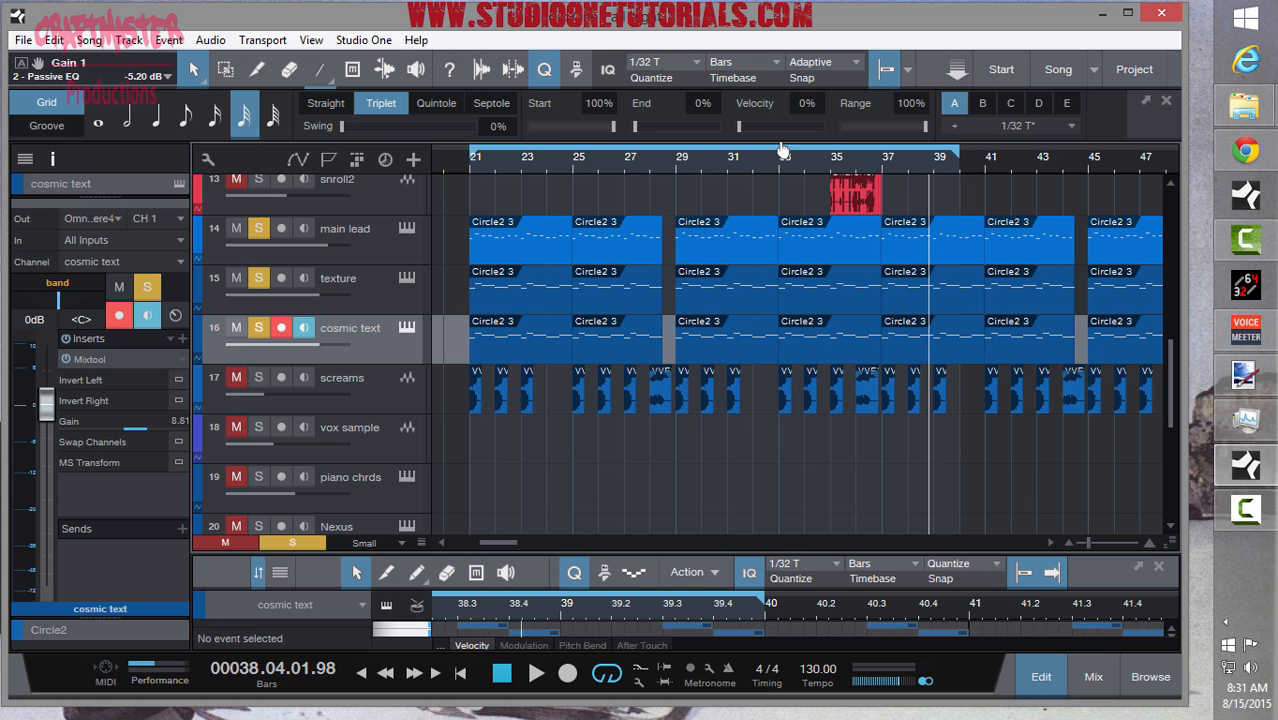
- Play the soloed tracks from bar 21 and add Passive EQ to the cosmic text channel's inserts
click(470, 182)
key(space)
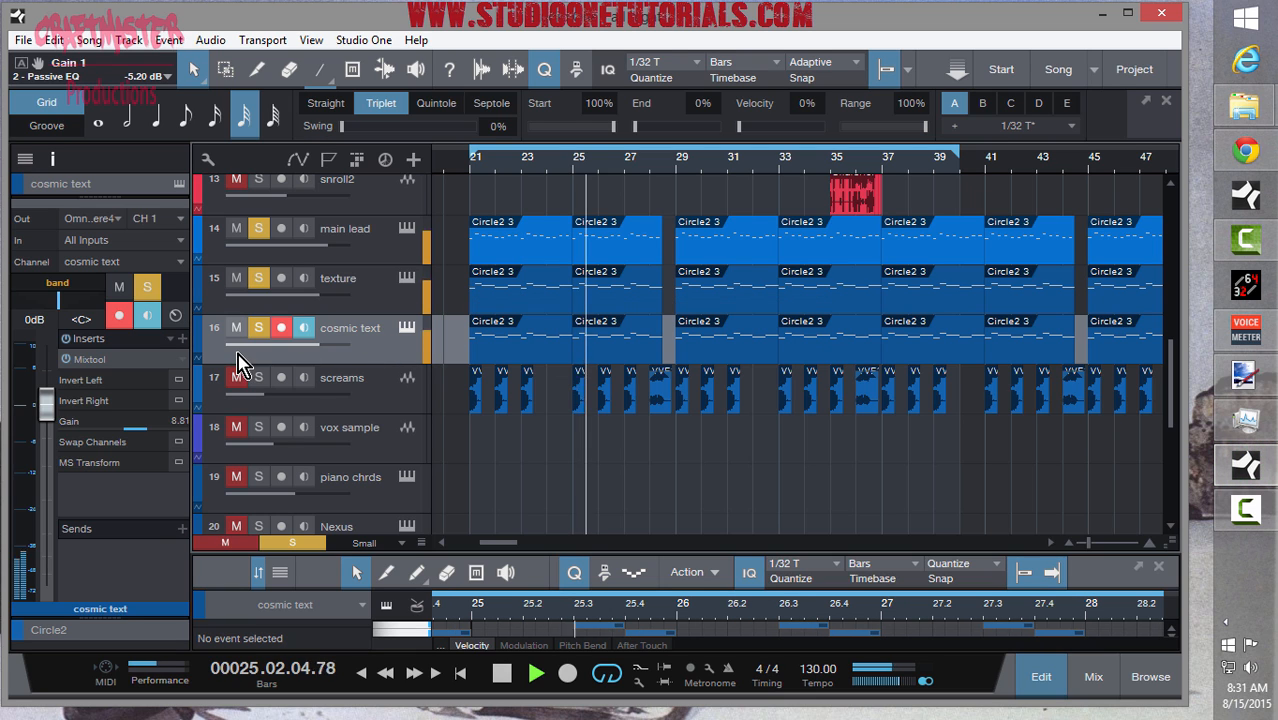
click(183, 339)
scroll(308, 557, down, 10)
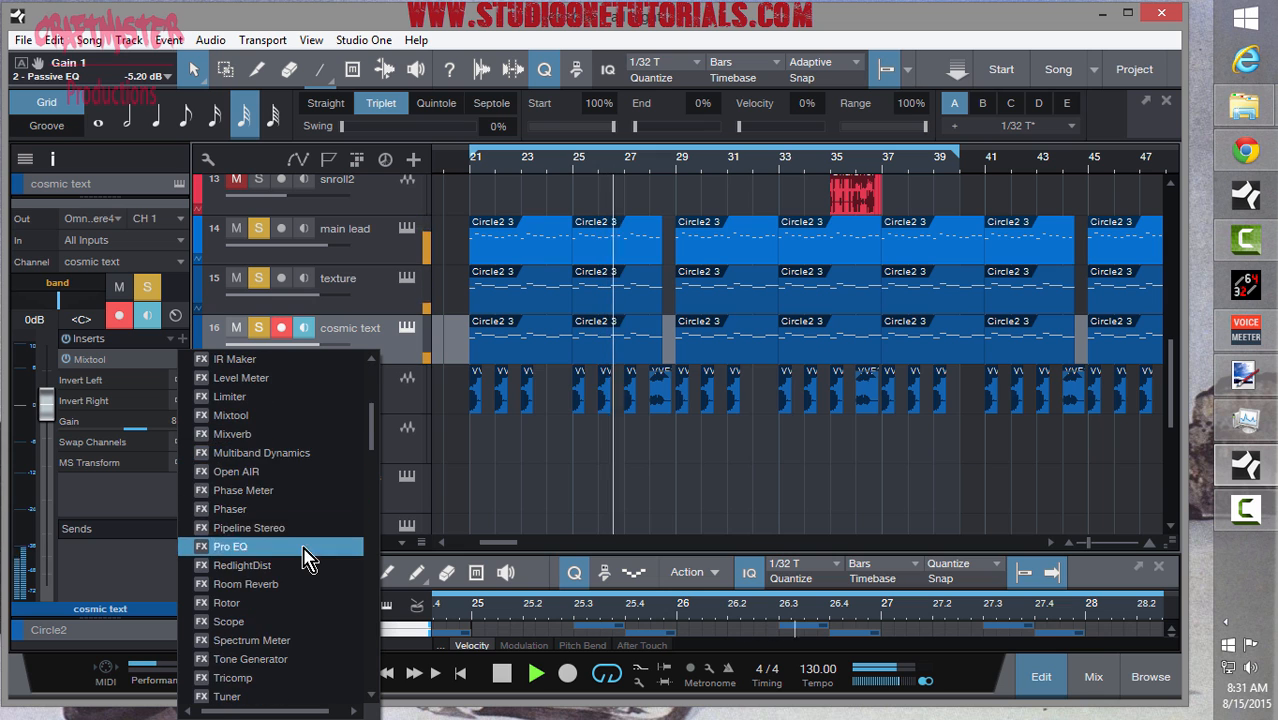
scroll(308, 557, down, 8)
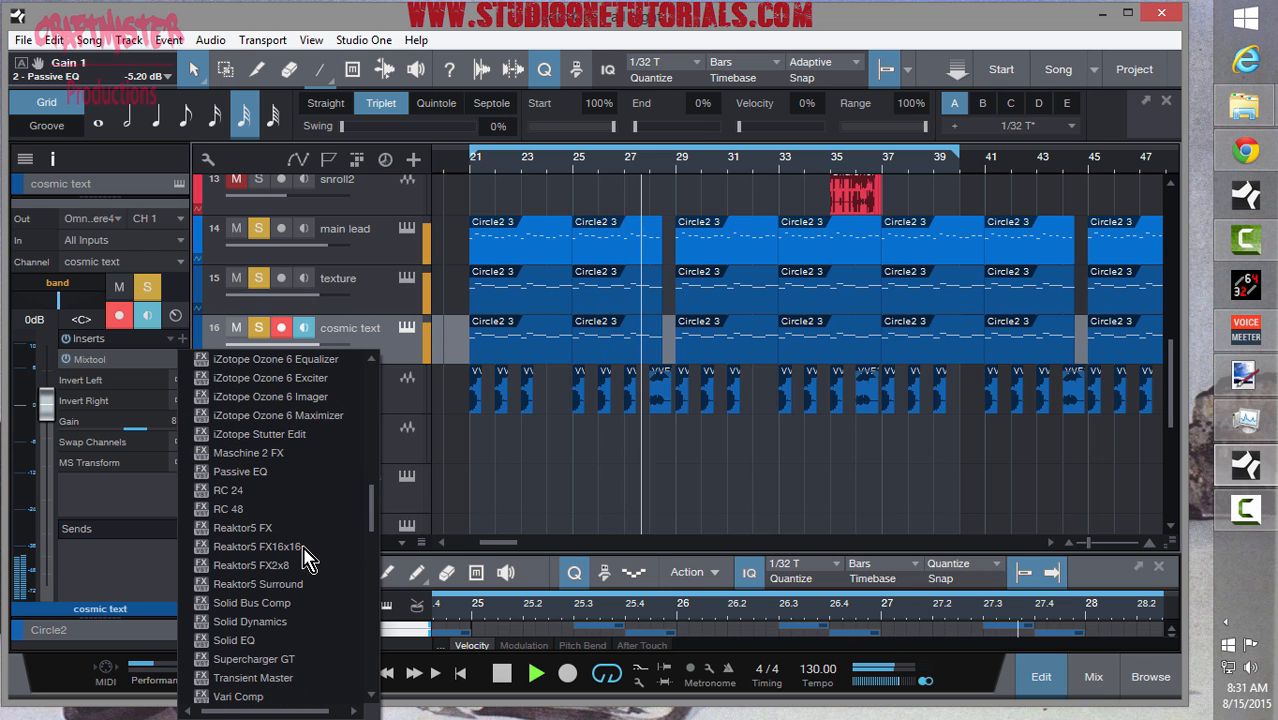
scroll(308, 557, down, 9)
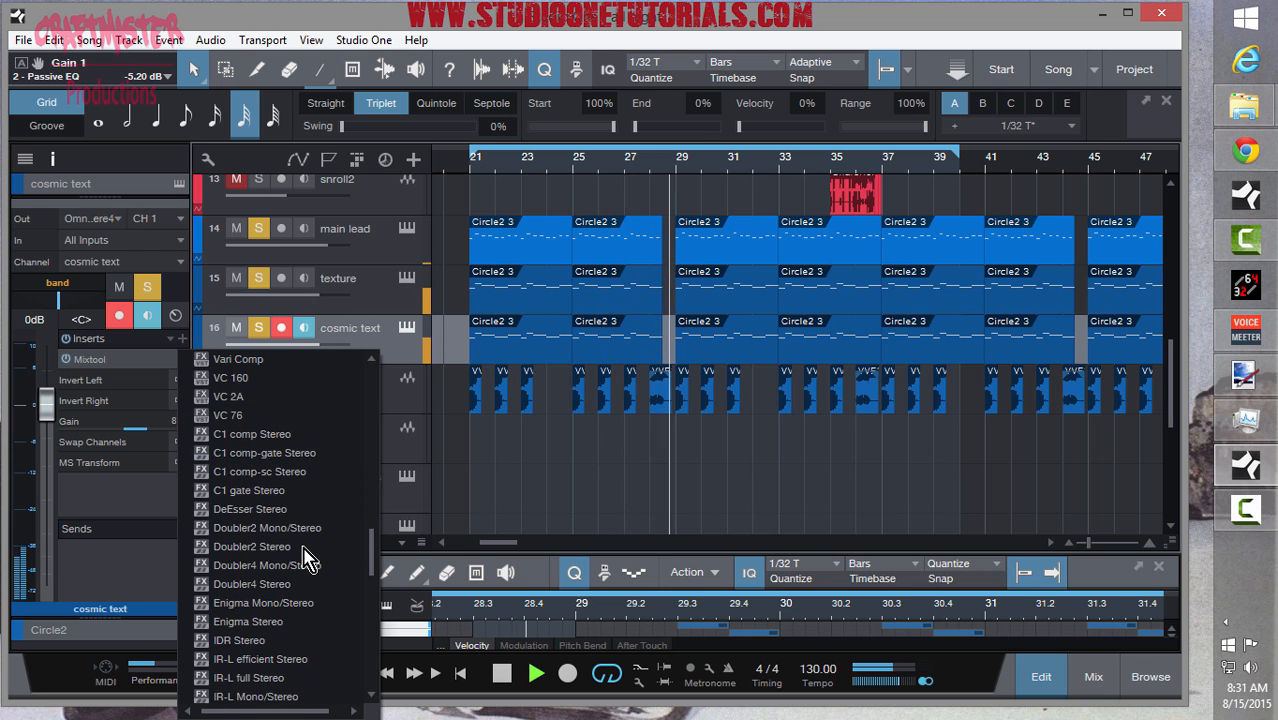
scroll(308, 557, down, 9)
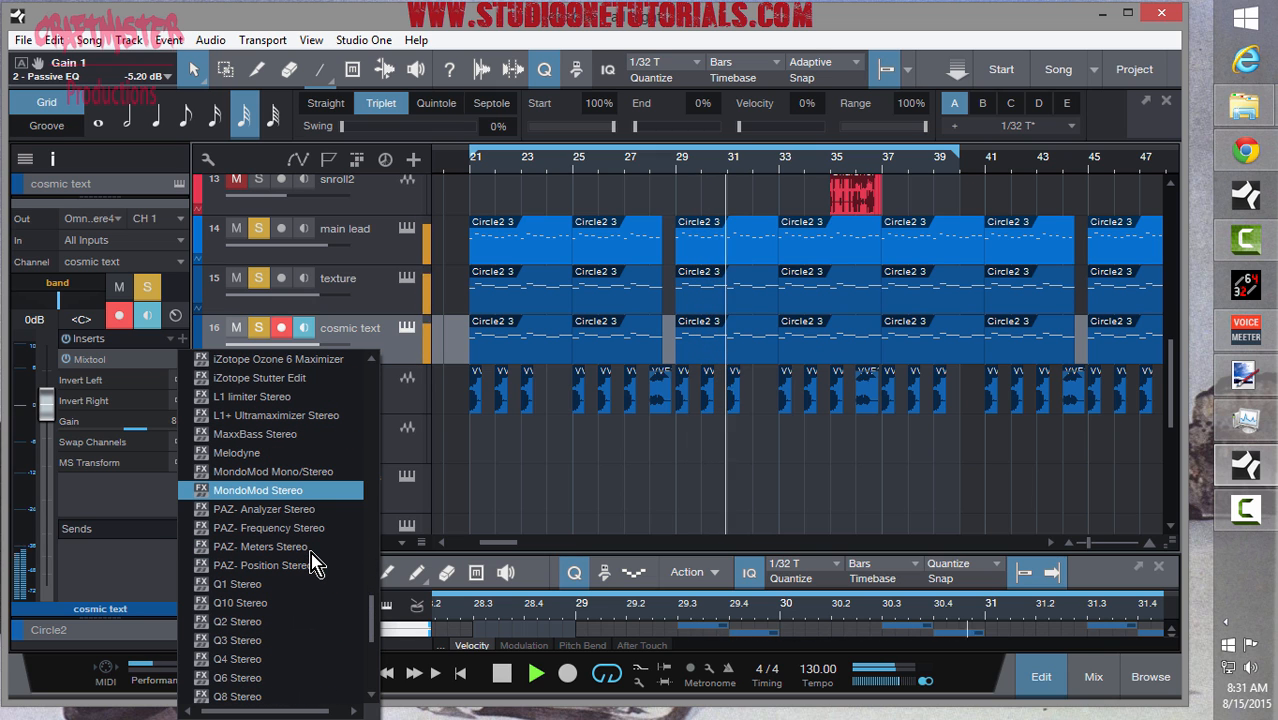
scroll(312, 563, up, 3)
scroll(314, 568, up, 10)
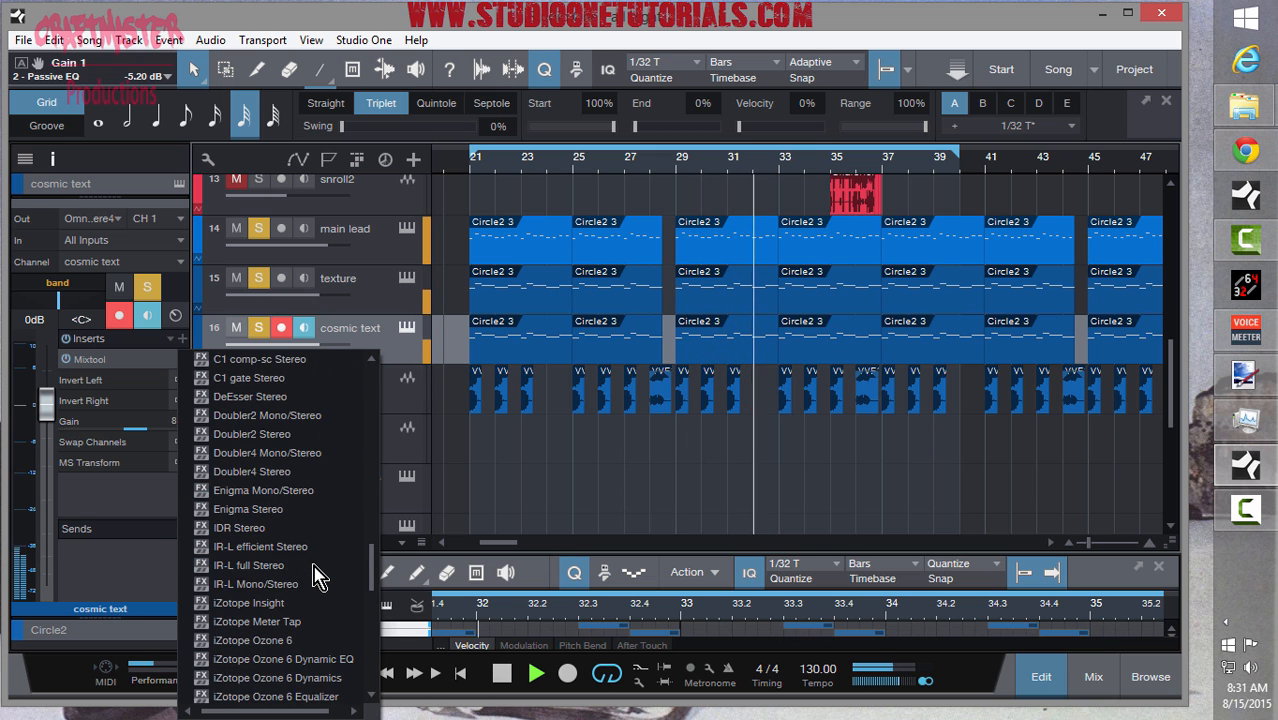
scroll(314, 540, up, 4)
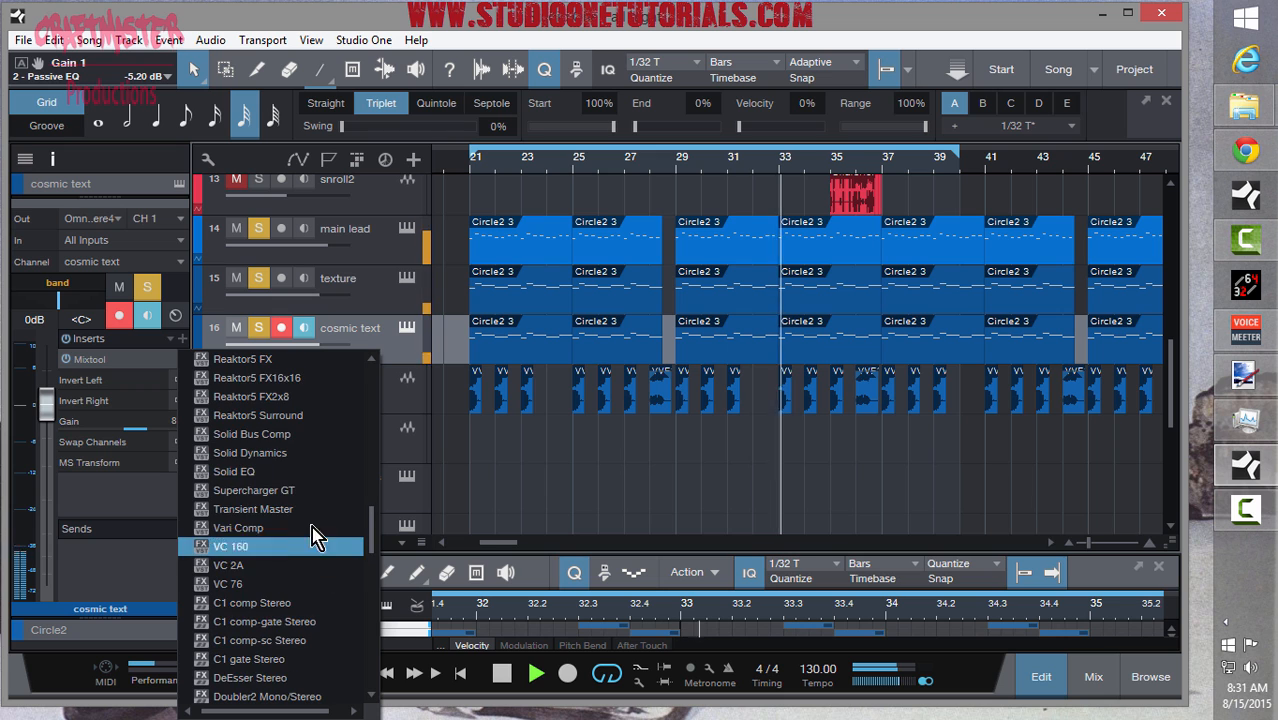
click(262, 415)
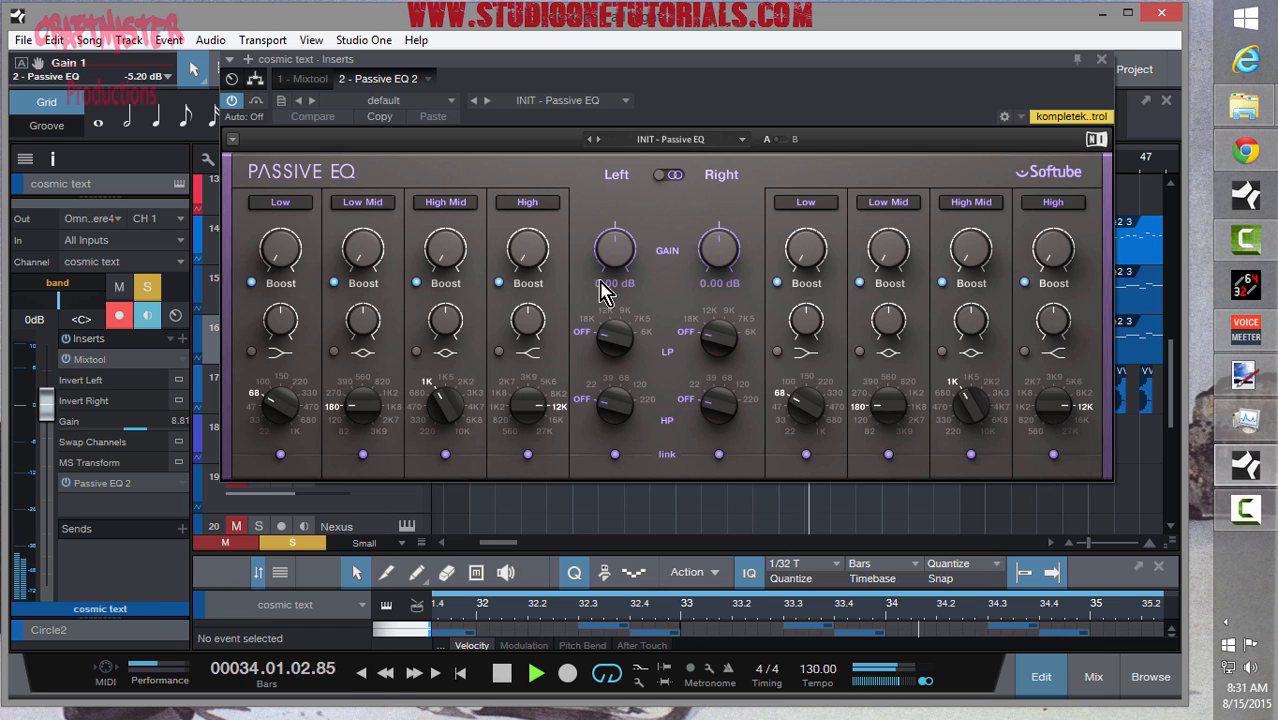
- Switch the Passive EQ to Mid/Side, unlink the gains, set the mid gain to -3.10 dB, then close it and stop playback
click(668, 176)
click(615, 454)
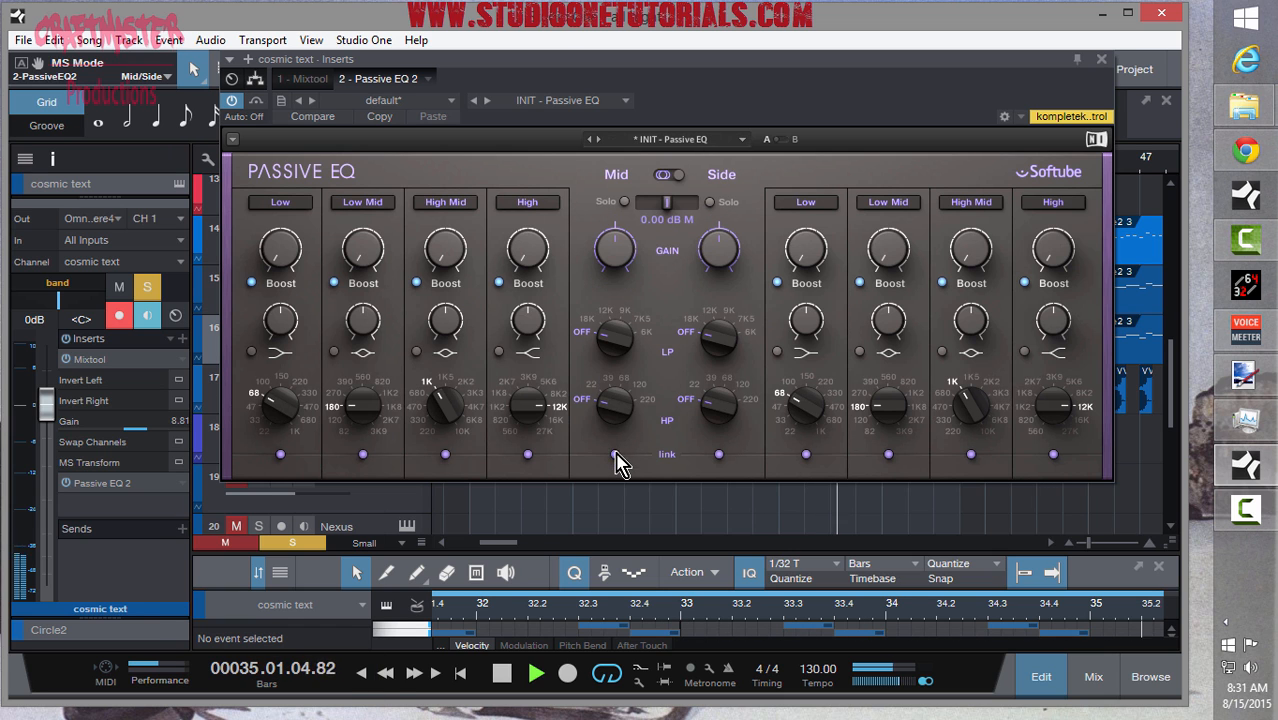
drag(615, 250, 615, 254)
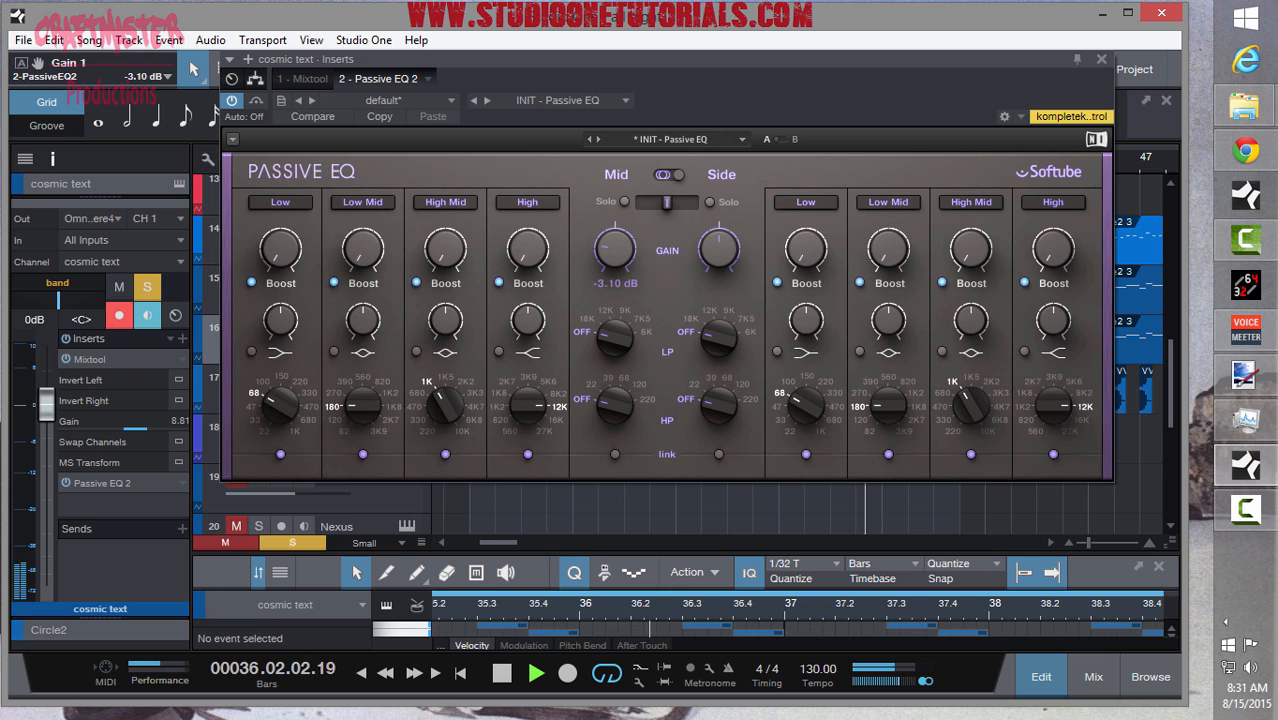
click(1101, 59)
key(space)
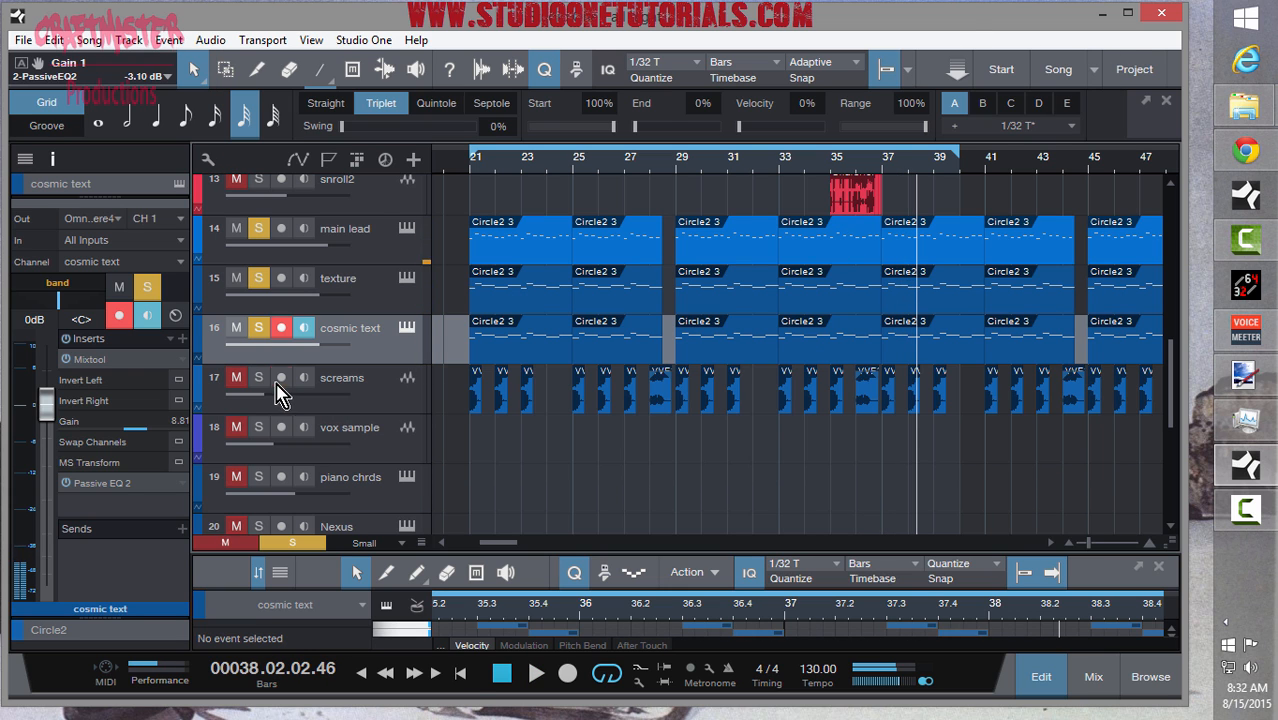
- Unsolo and unmute the cosmic text, texture and main lead tracks
click(258, 328)
click(258, 278)
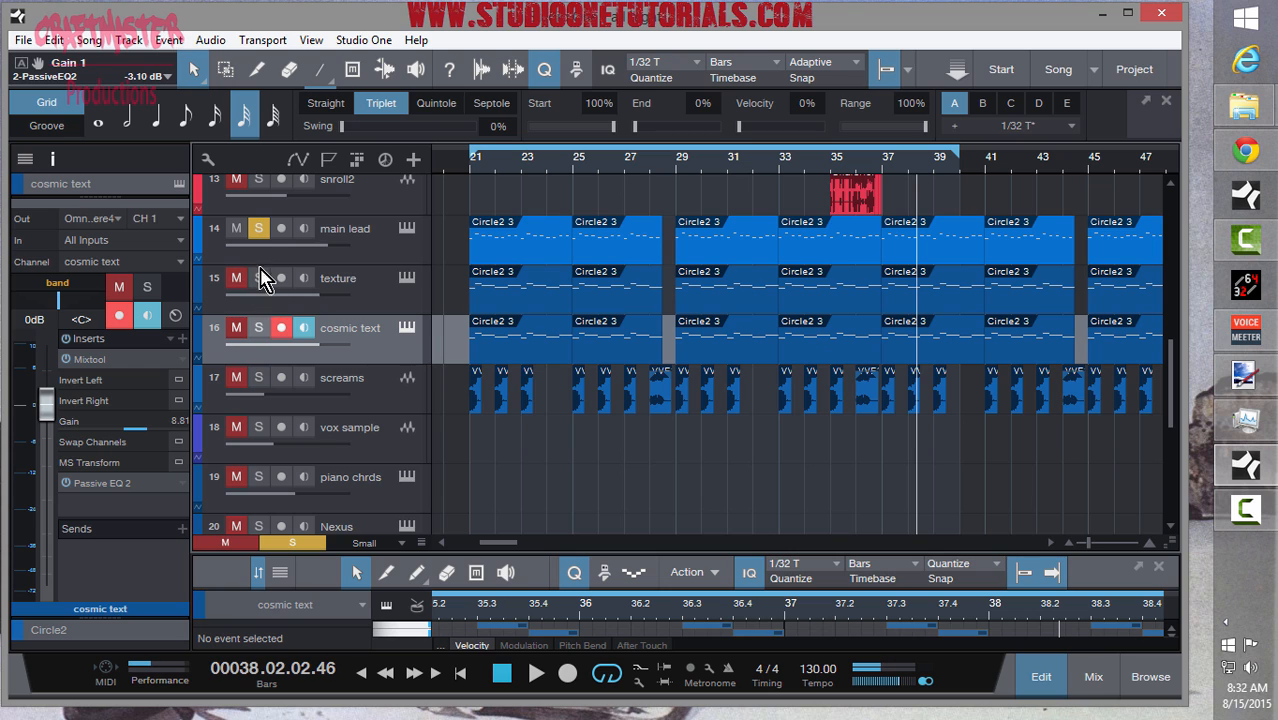
click(258, 228)
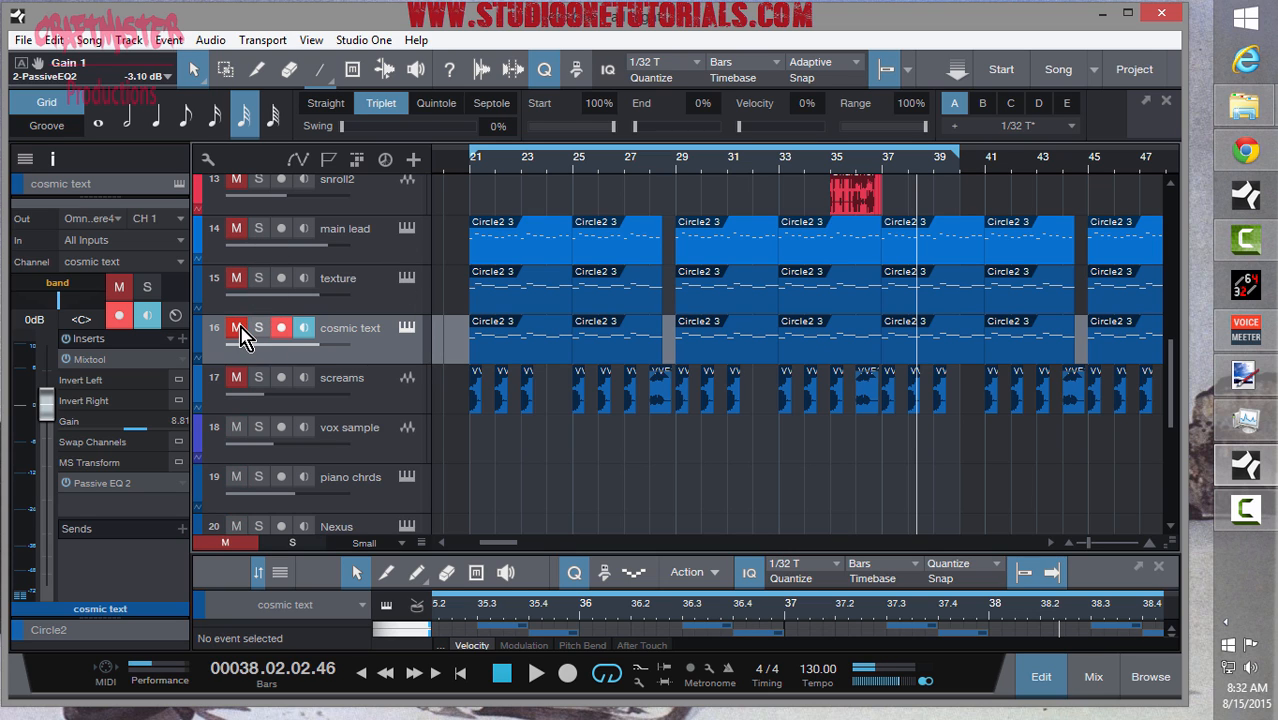
click(237, 328)
click(238, 278)
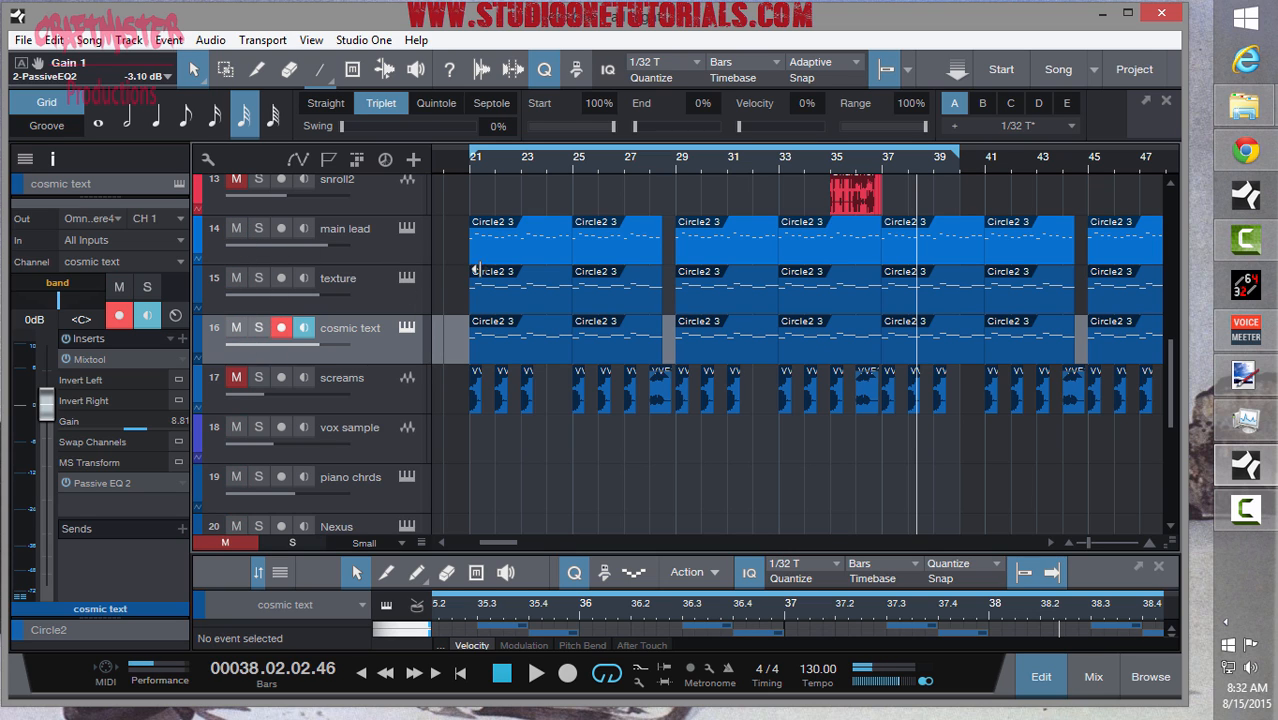
- Shorten the loop range so that it ends at bar 37
scroll(520, 313, up, 3)
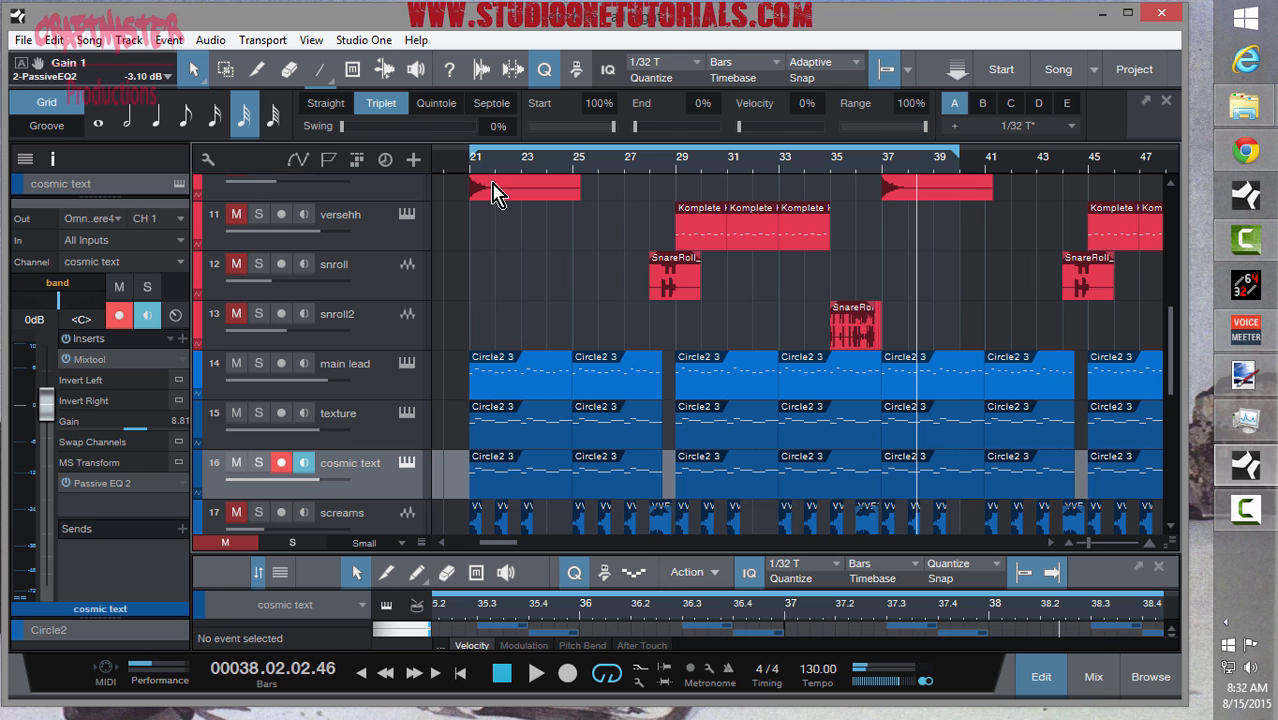
drag(502, 166, 516, 162)
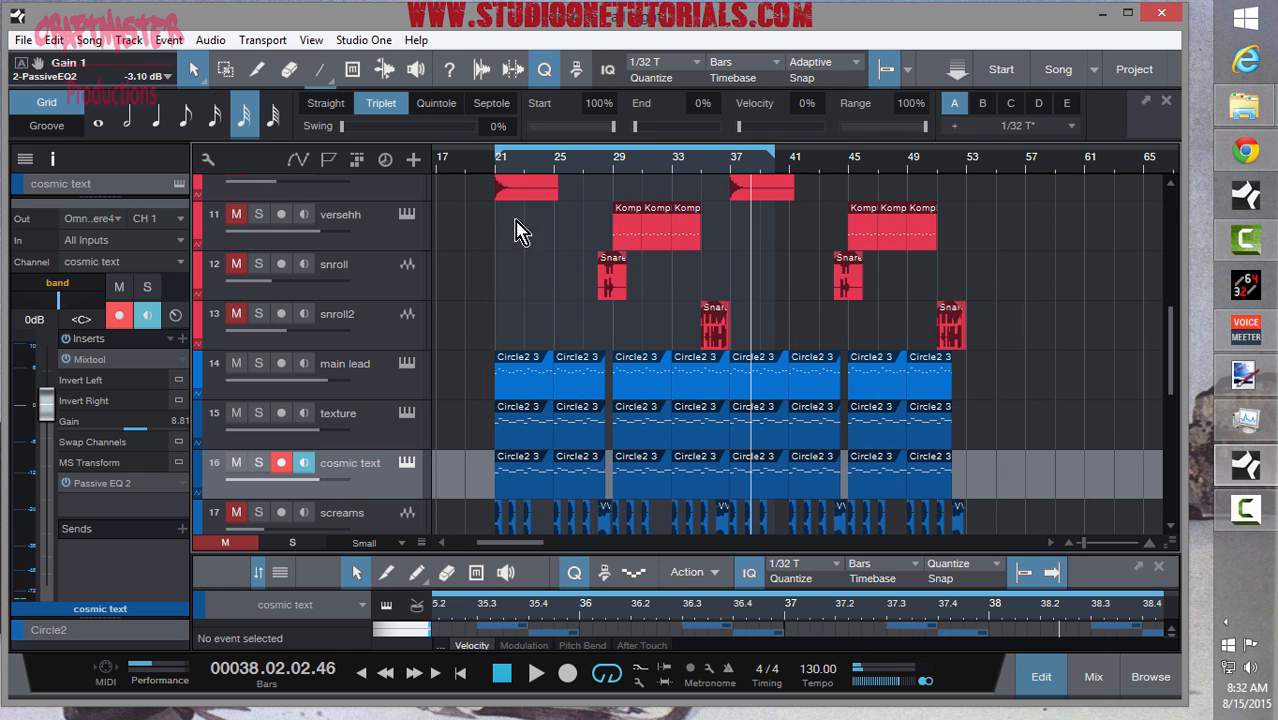
alt+scroll(502, 267, down, 3)
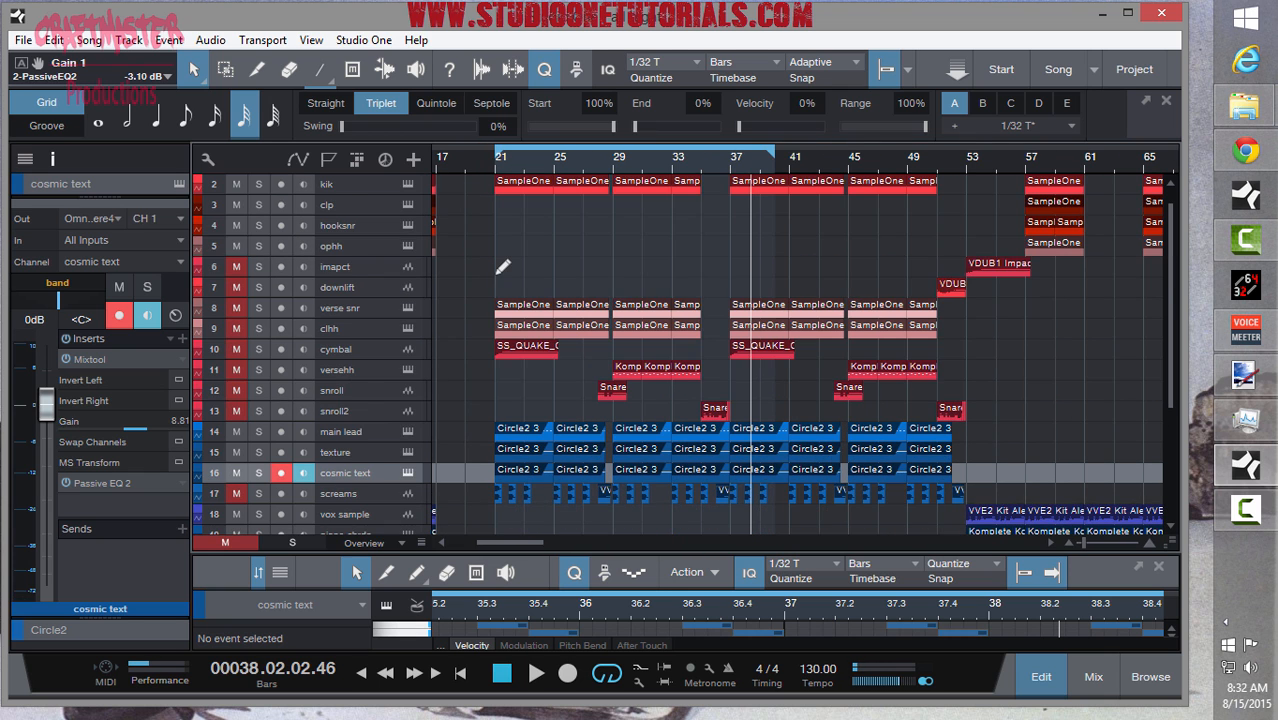
alt+scroll(502, 267, up, 1)
scroll(510, 363, down, 4)
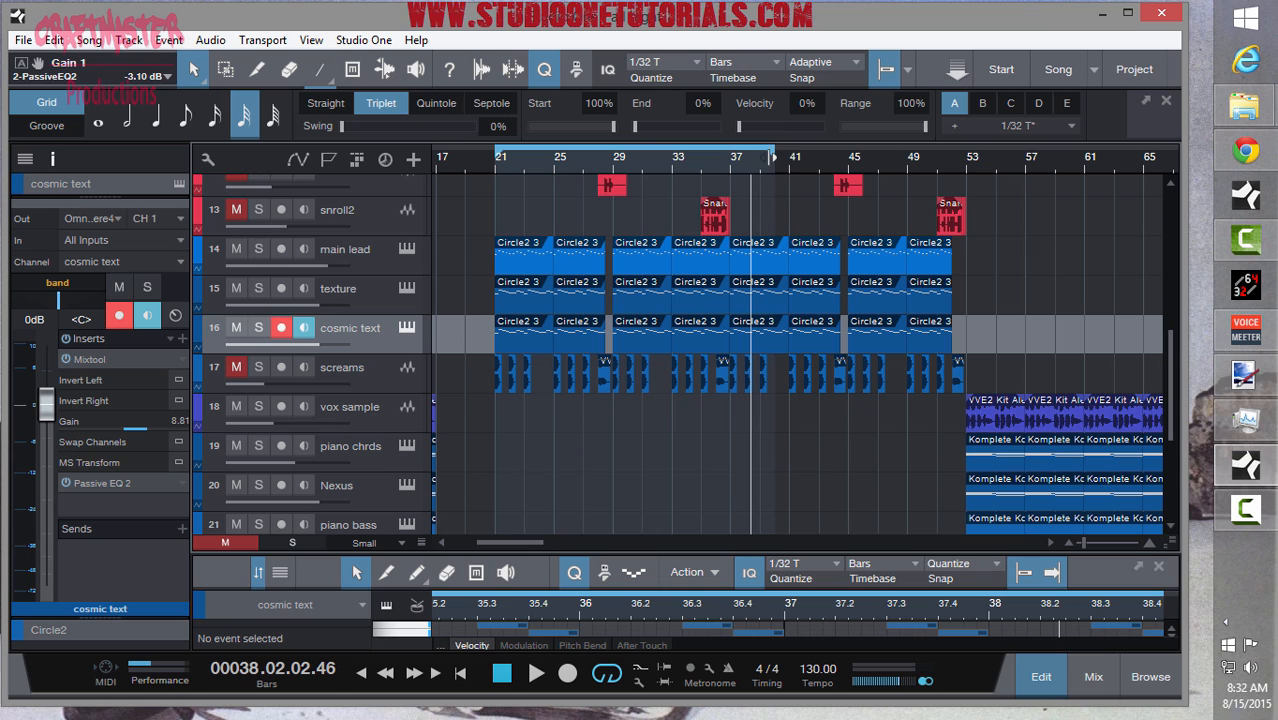
drag(772, 157, 728, 157)
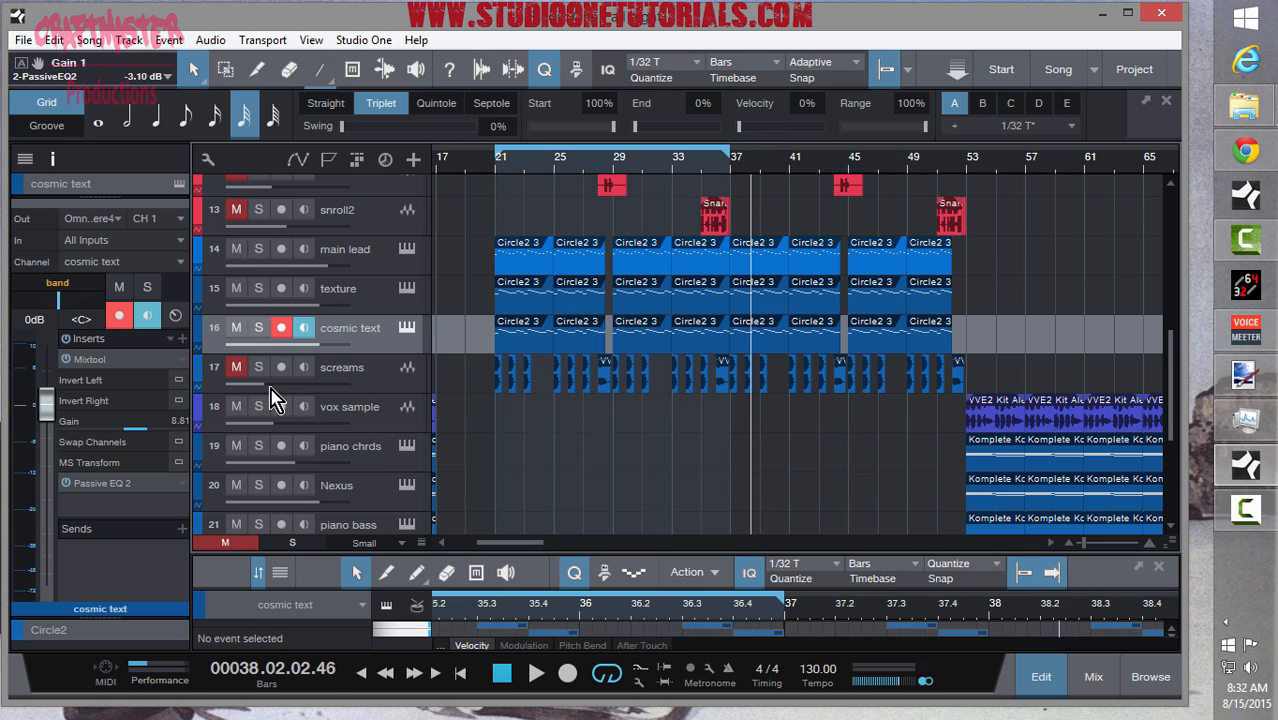
- Unmute the screams track and play the layered section from bar 21
click(234, 370)
click(494, 195)
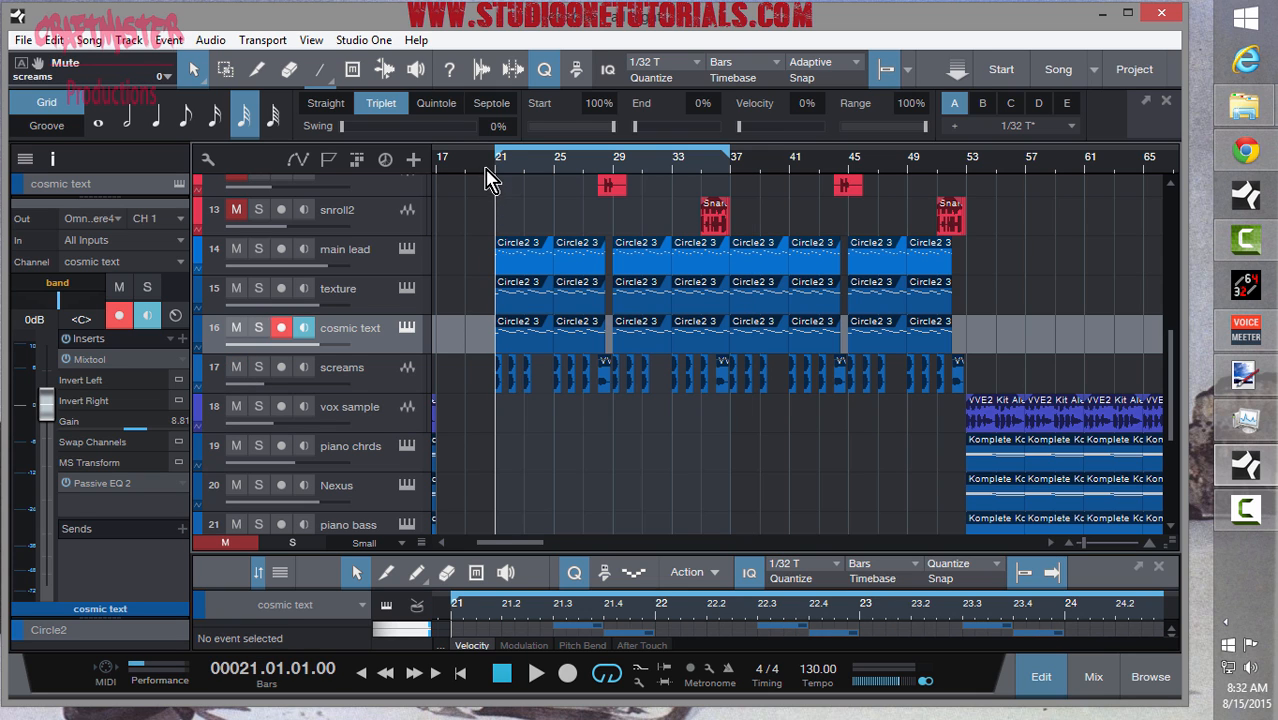
drag(487, 157, 488, 188)
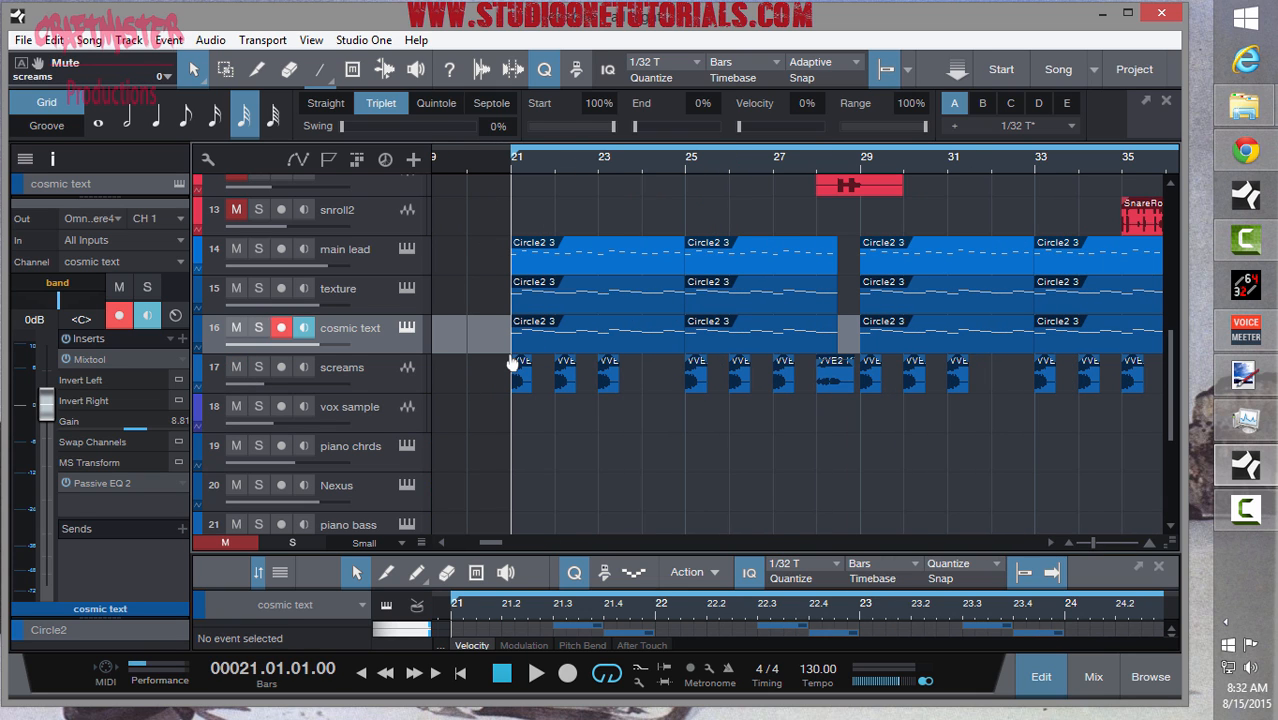
key(space)
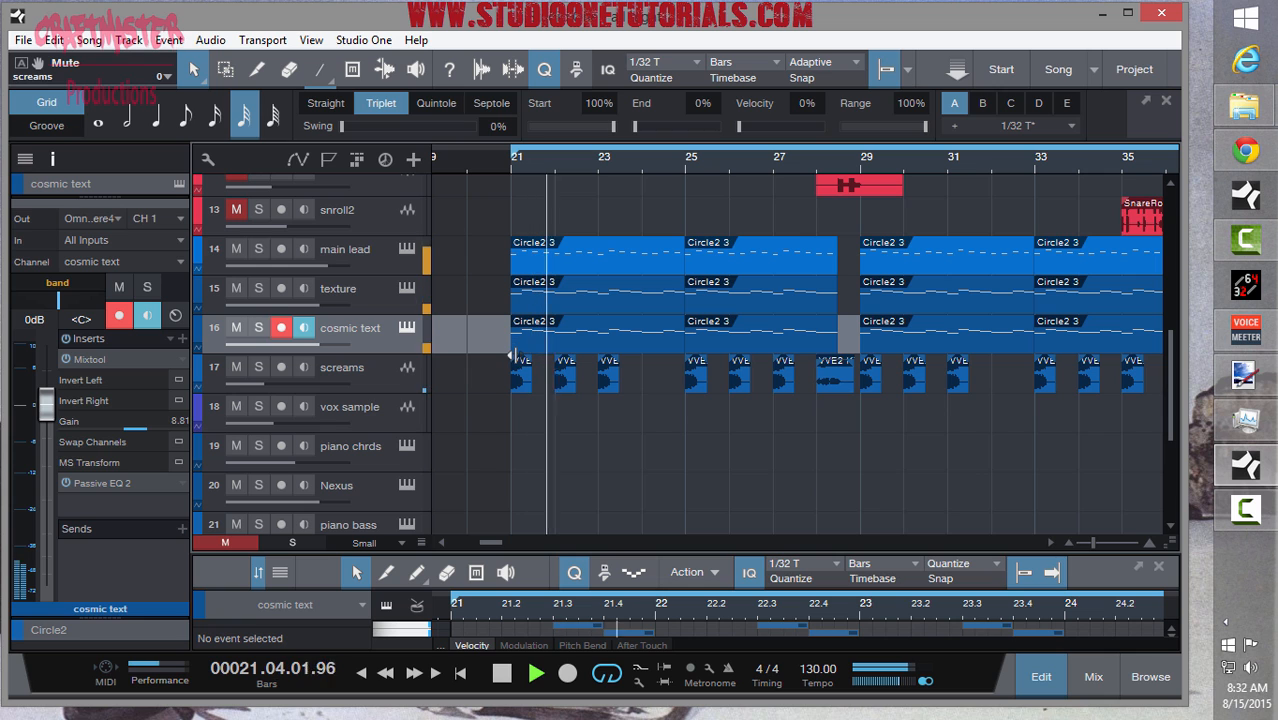
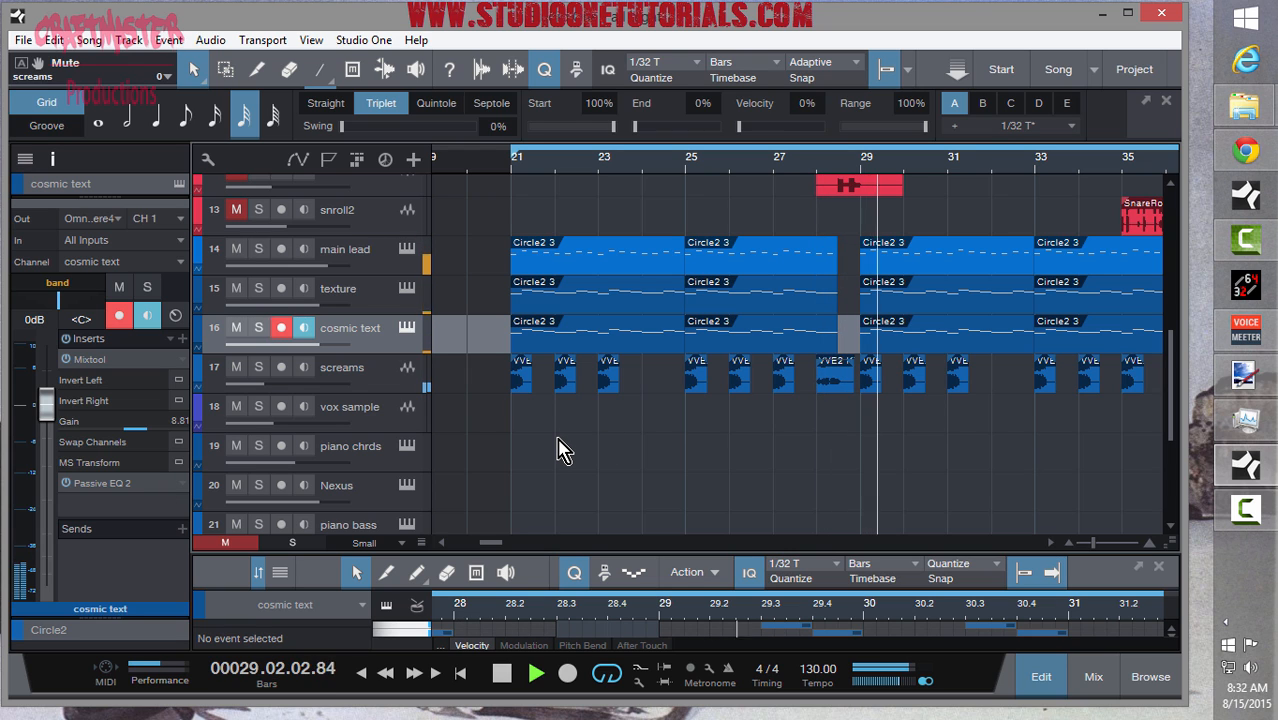
key(space)
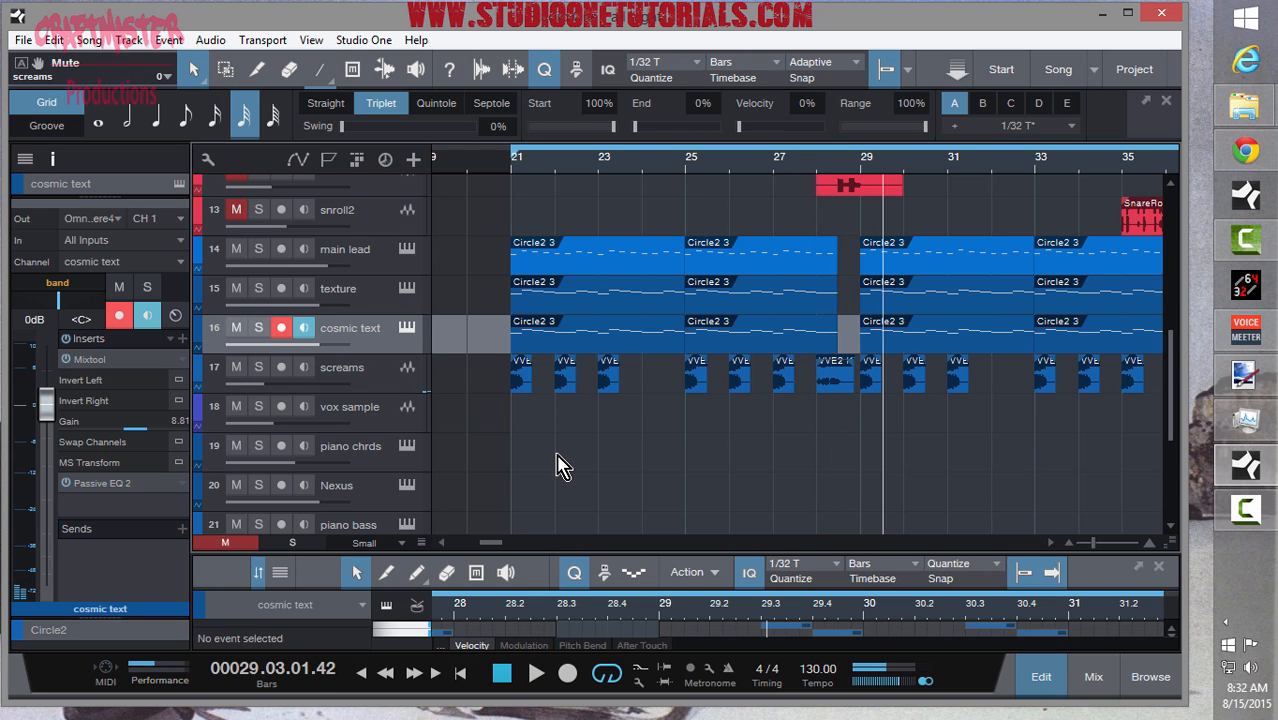
- Audition the verse snr track in solo from bar 21 and leave it unsoloed and unmuted
scroll(560, 462, up, 3)
scroll(565, 427, up, 3)
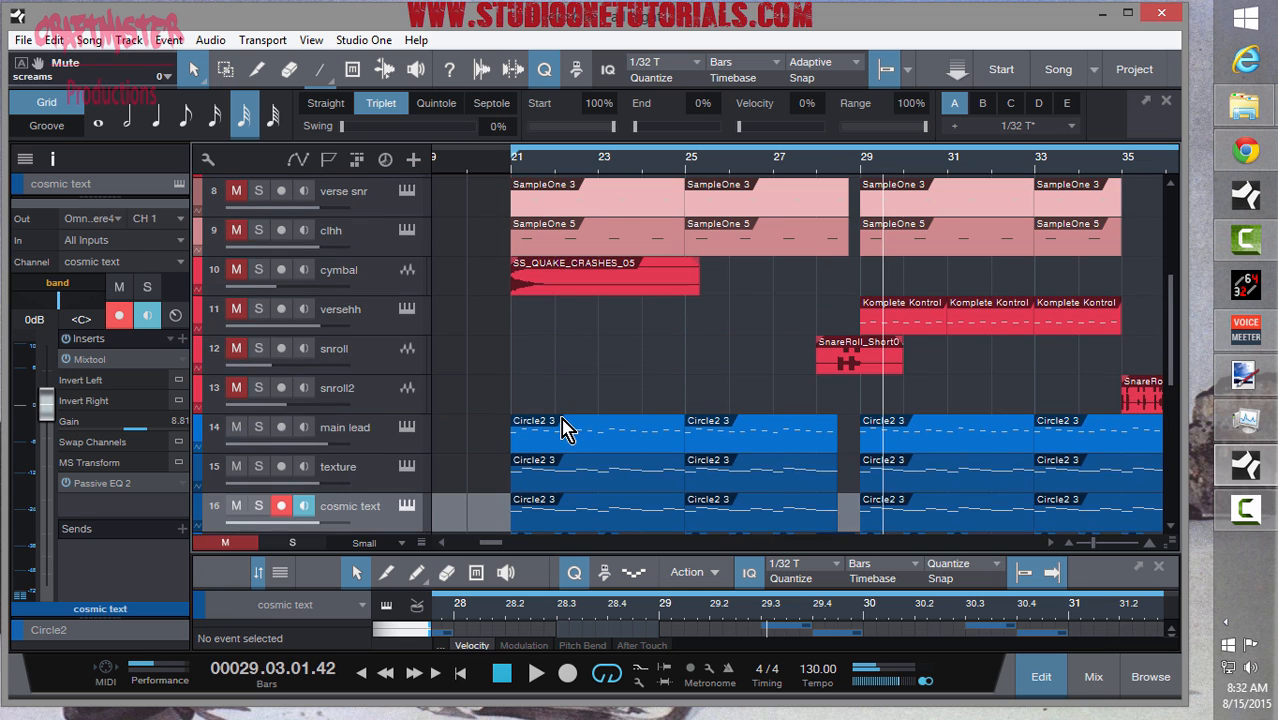
scroll(565, 428, up, 2)
scroll(565, 430, up, 4)
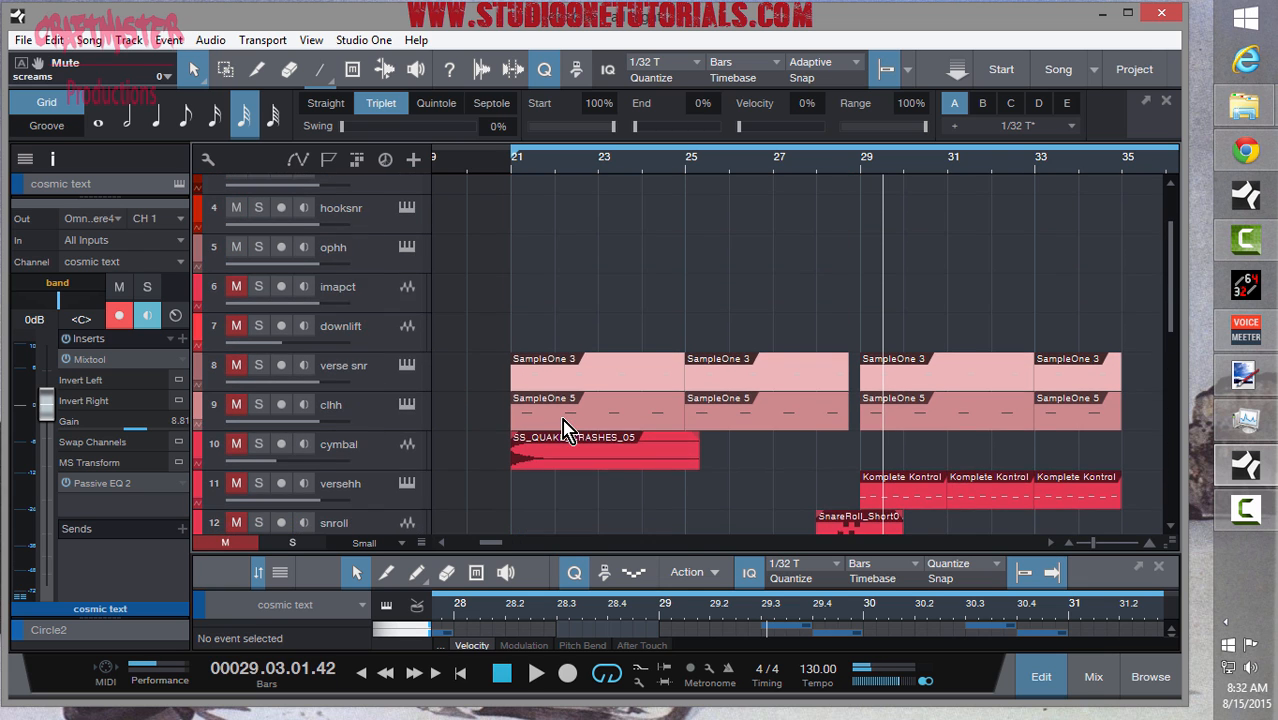
scroll(565, 430, down, 1)
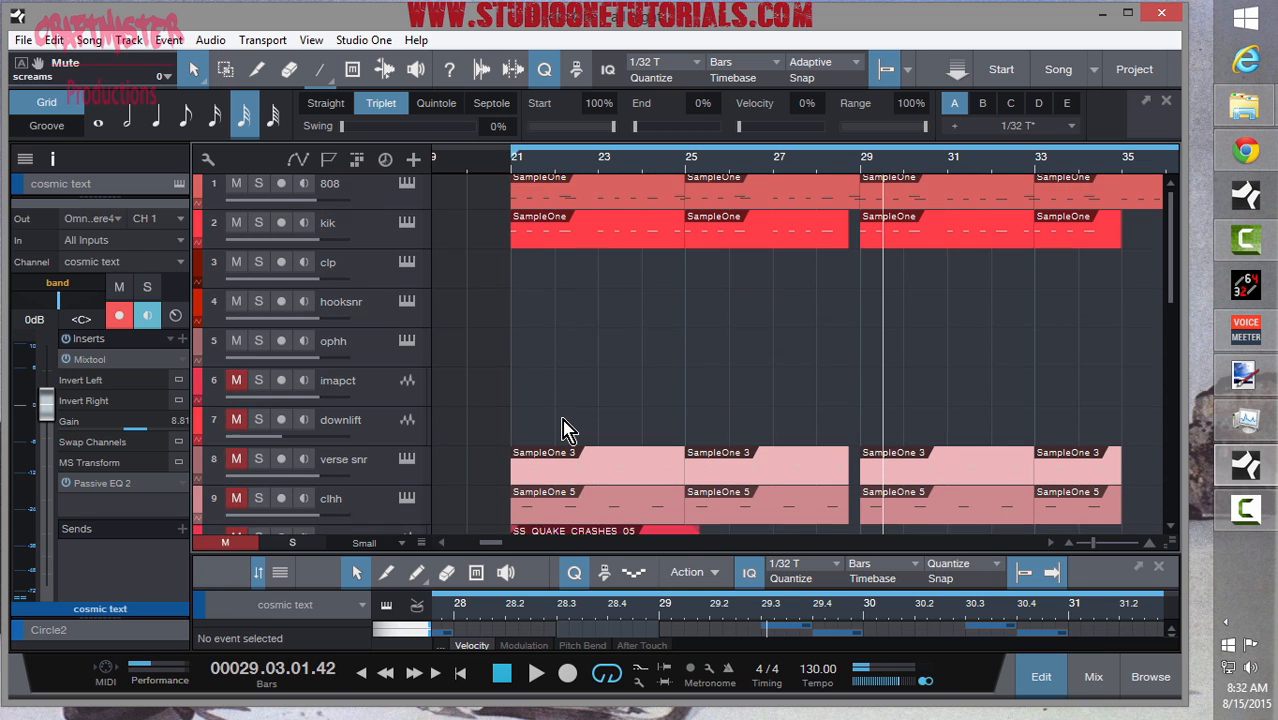
scroll(565, 430, down, 2)
scroll(565, 430, down, 1)
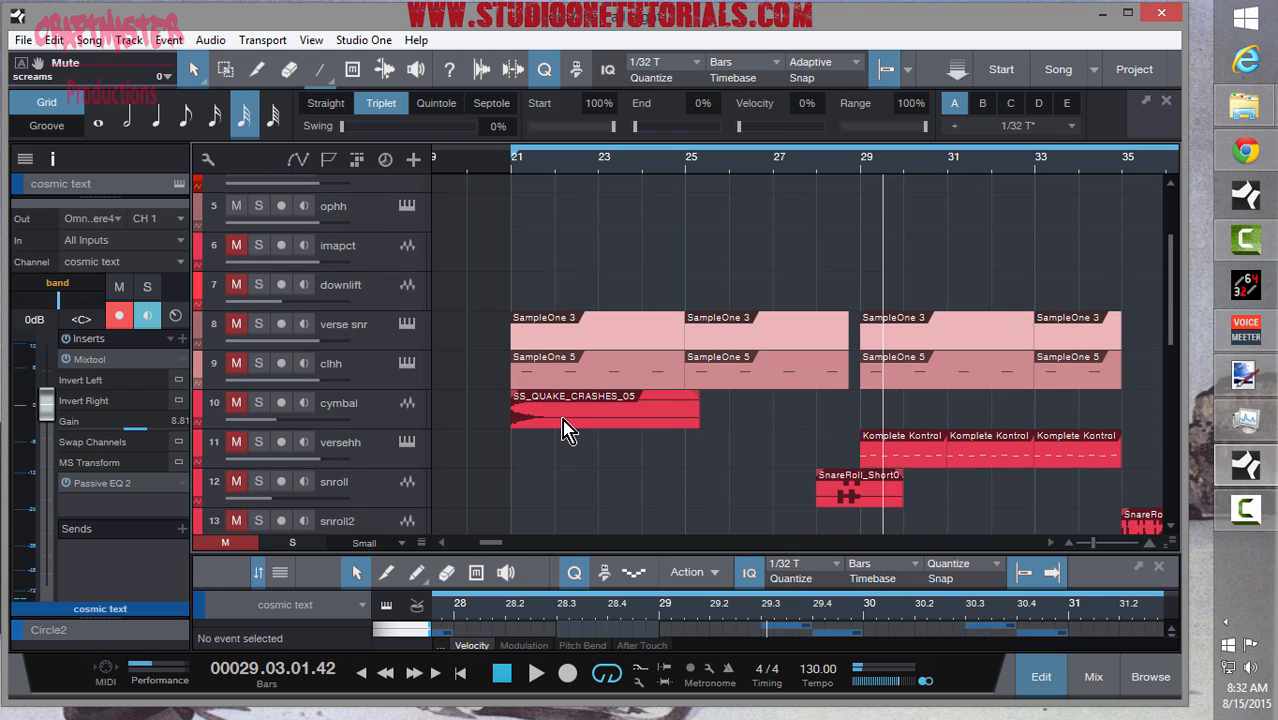
click(258, 325)
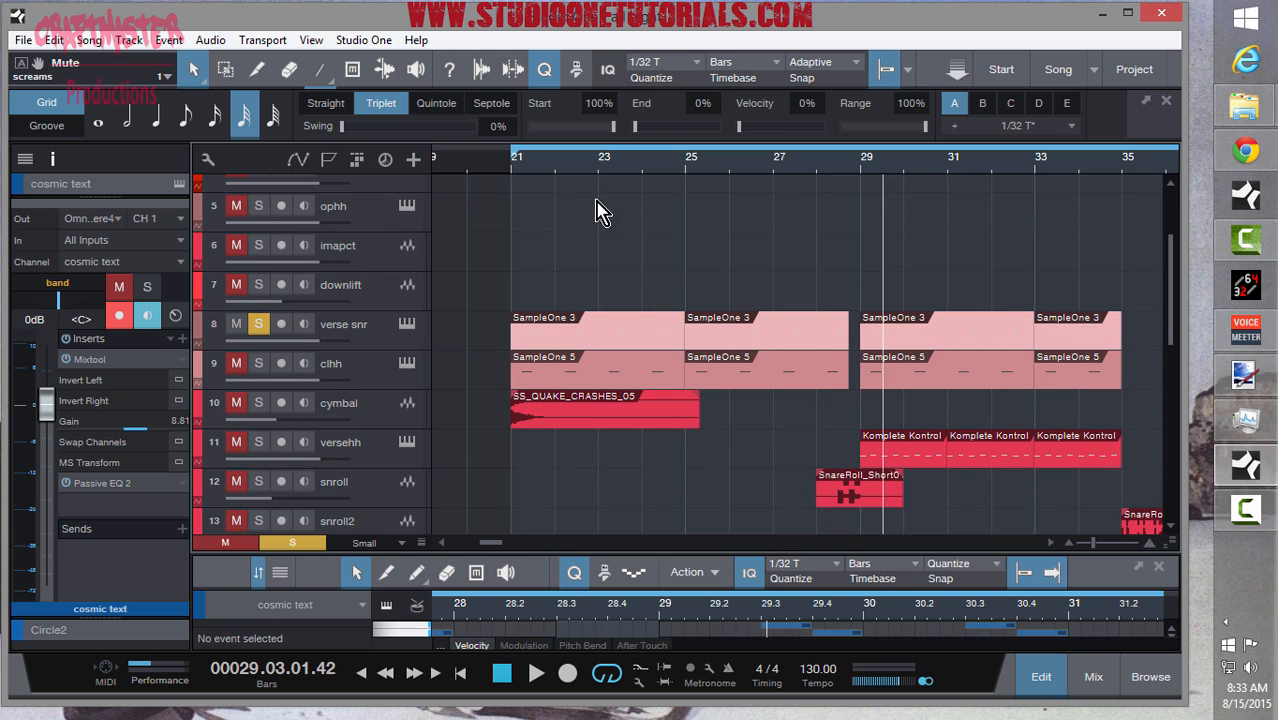
click(512, 170)
key(space)
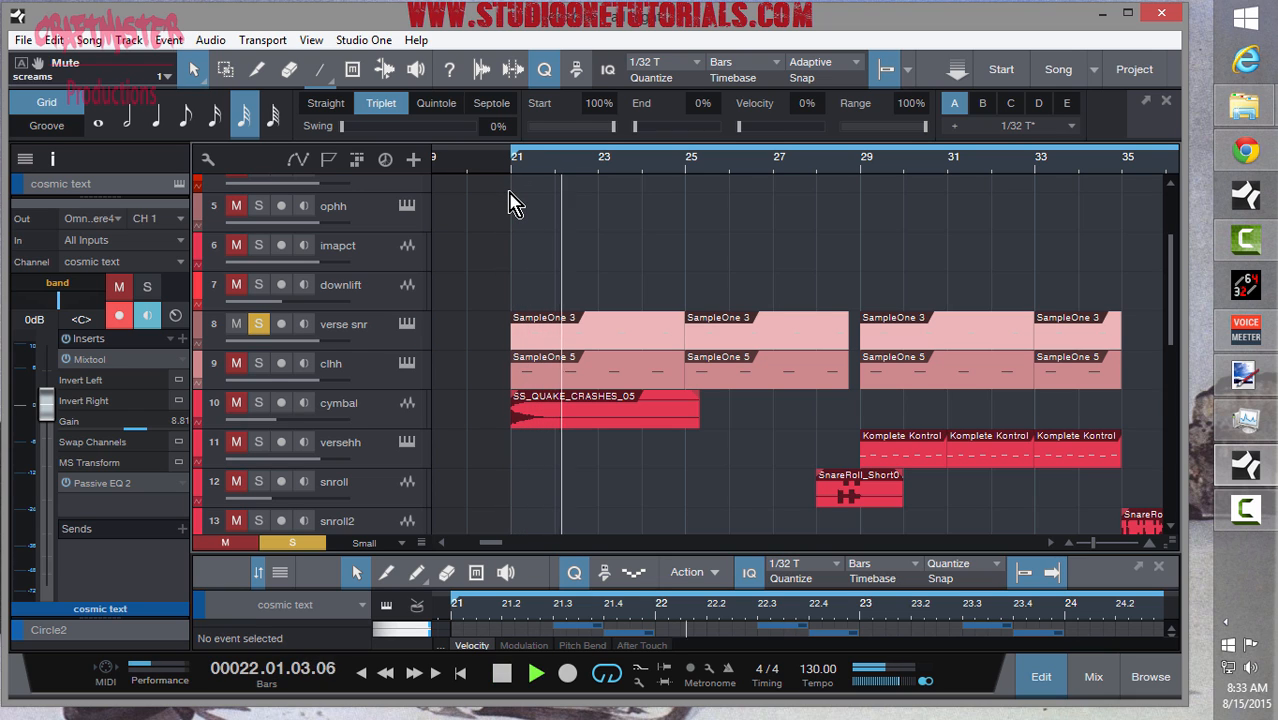
key(space)
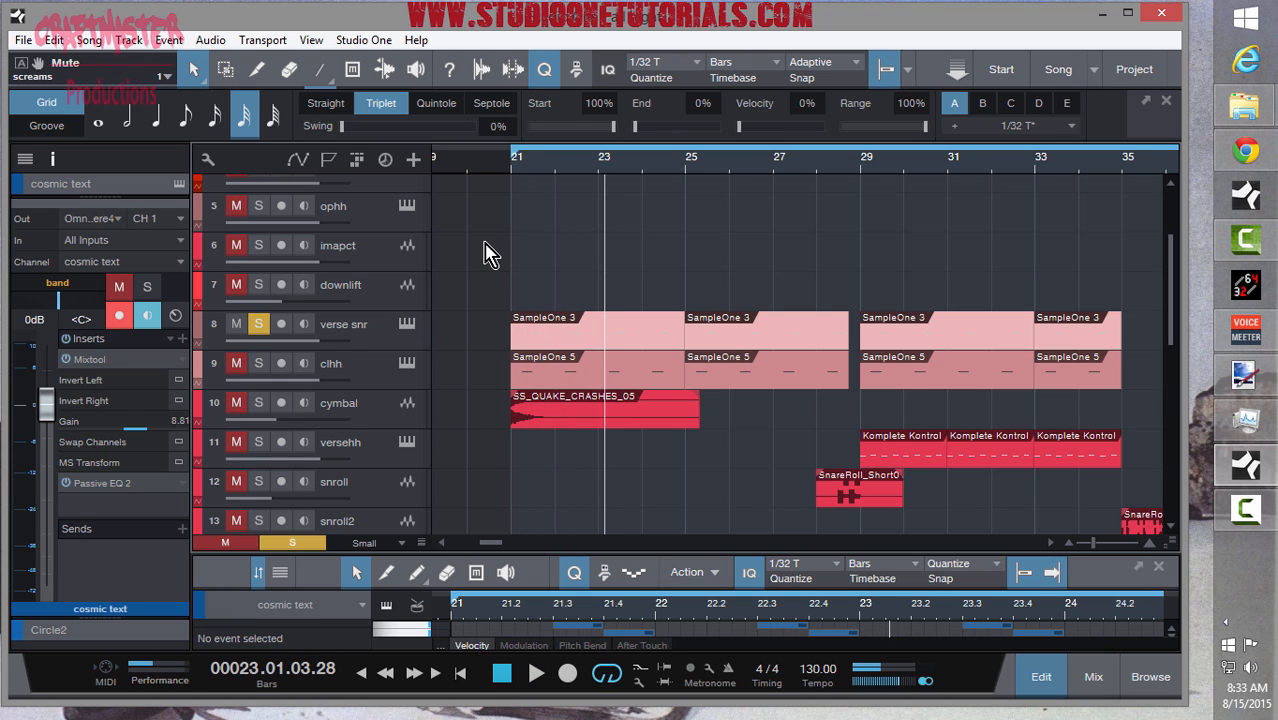
click(258, 324)
click(236, 324)
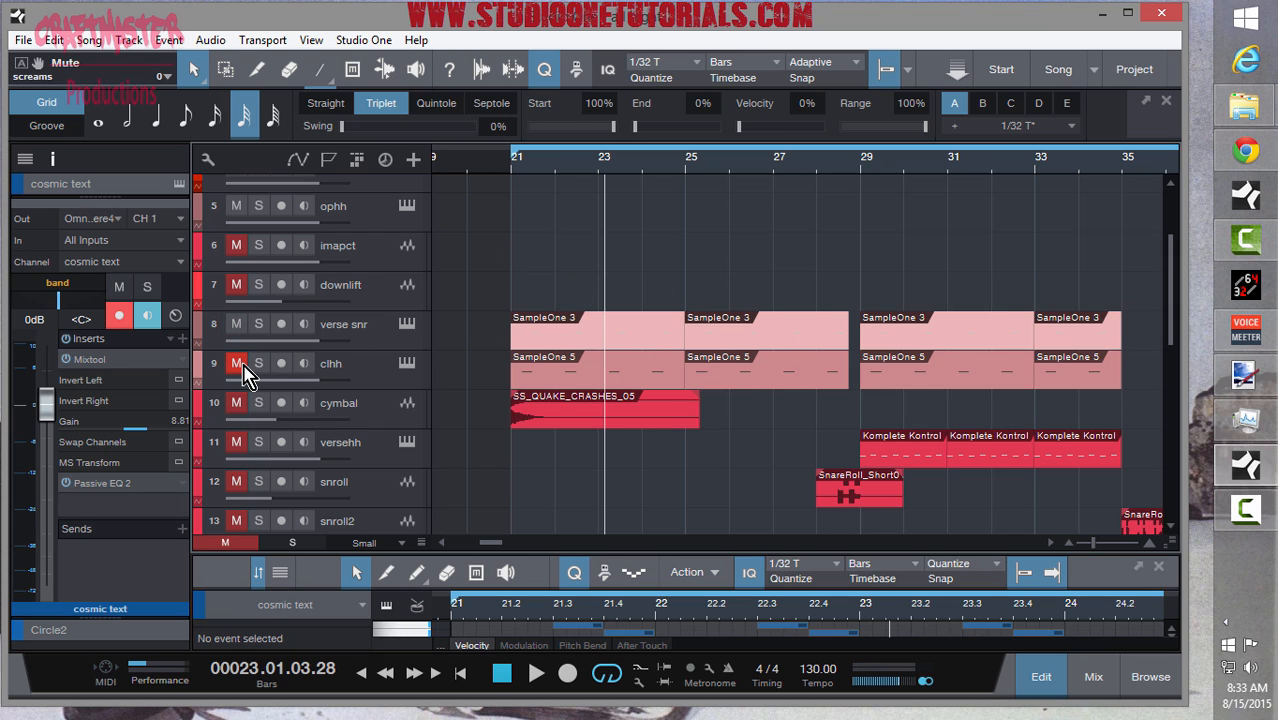
- Open the clhh clip at bar 21 in an enlarged note editor and select its first group of notes
click(524, 385)
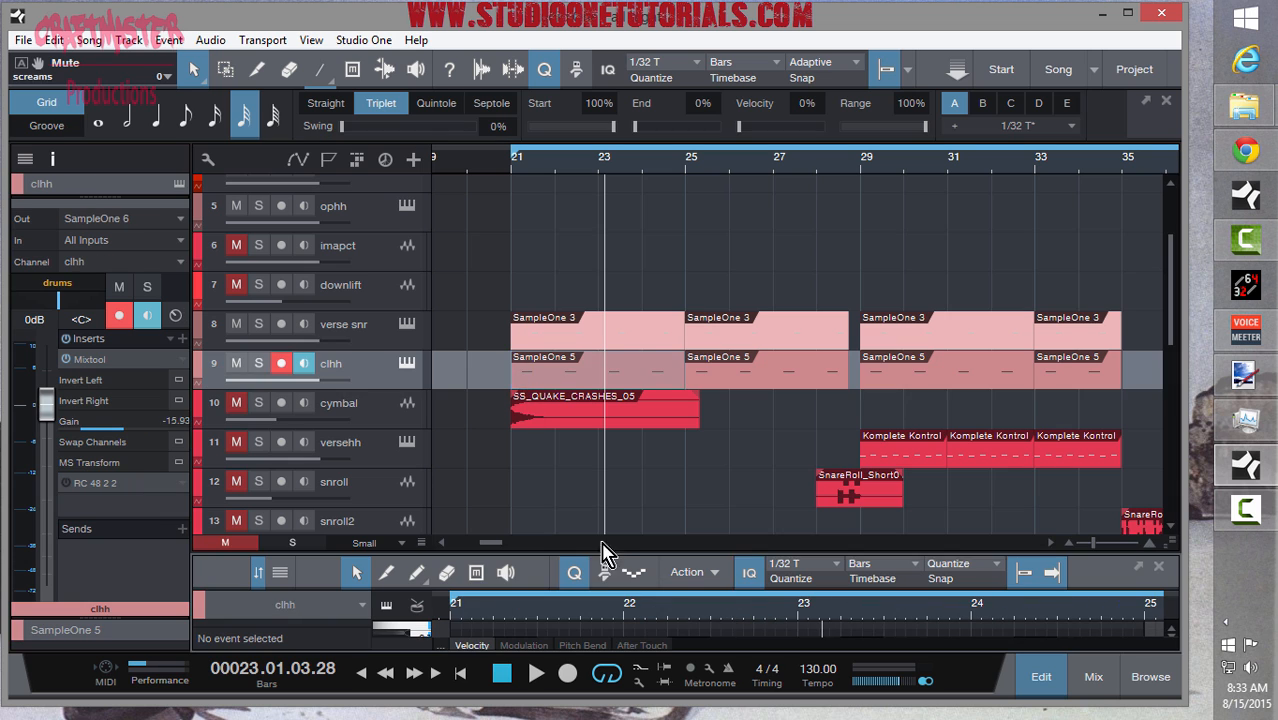
drag(604, 553, 580, 291)
drag(483, 362, 672, 534)
- Set the note editor's quantize value for the clhh clip to 1/8 straight
drag(525, 360, 525, 325)
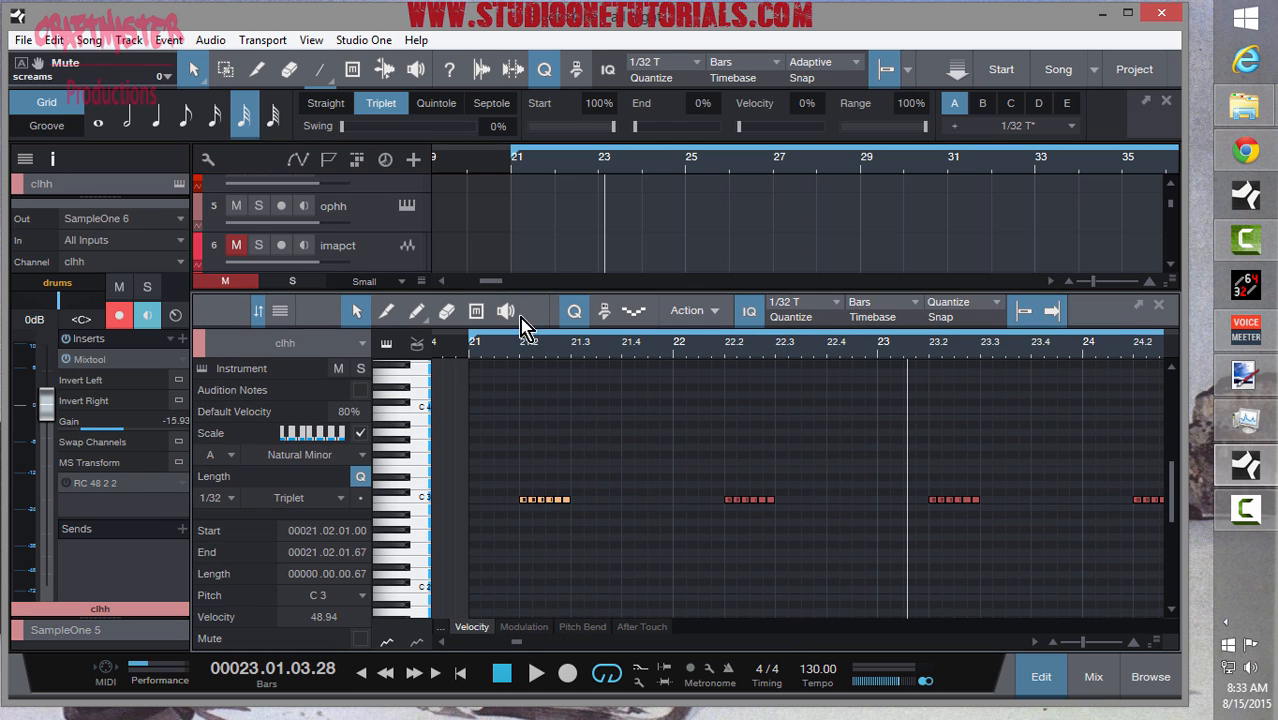
click(820, 316)
click(899, 334)
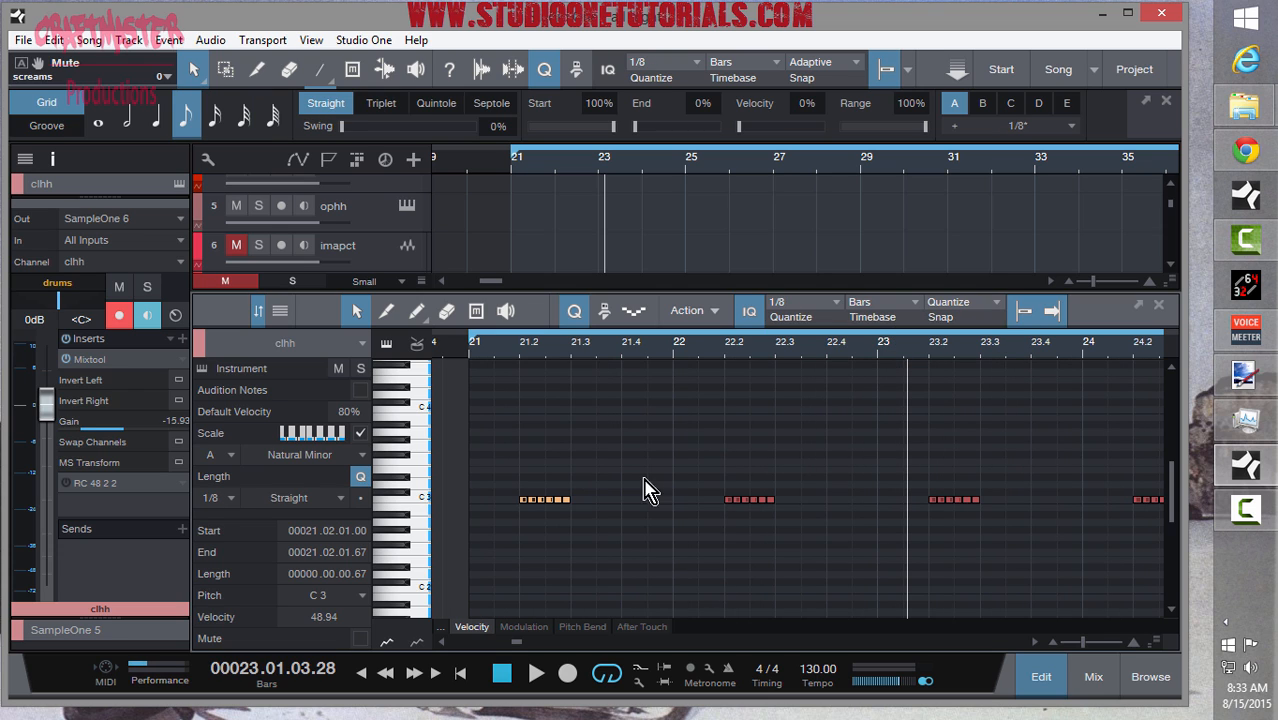
- Draw a one-beat D3 note at 21.2 above the first hi-hat group and set the note editor's quantize to 1/16 triplet
click(547, 470)
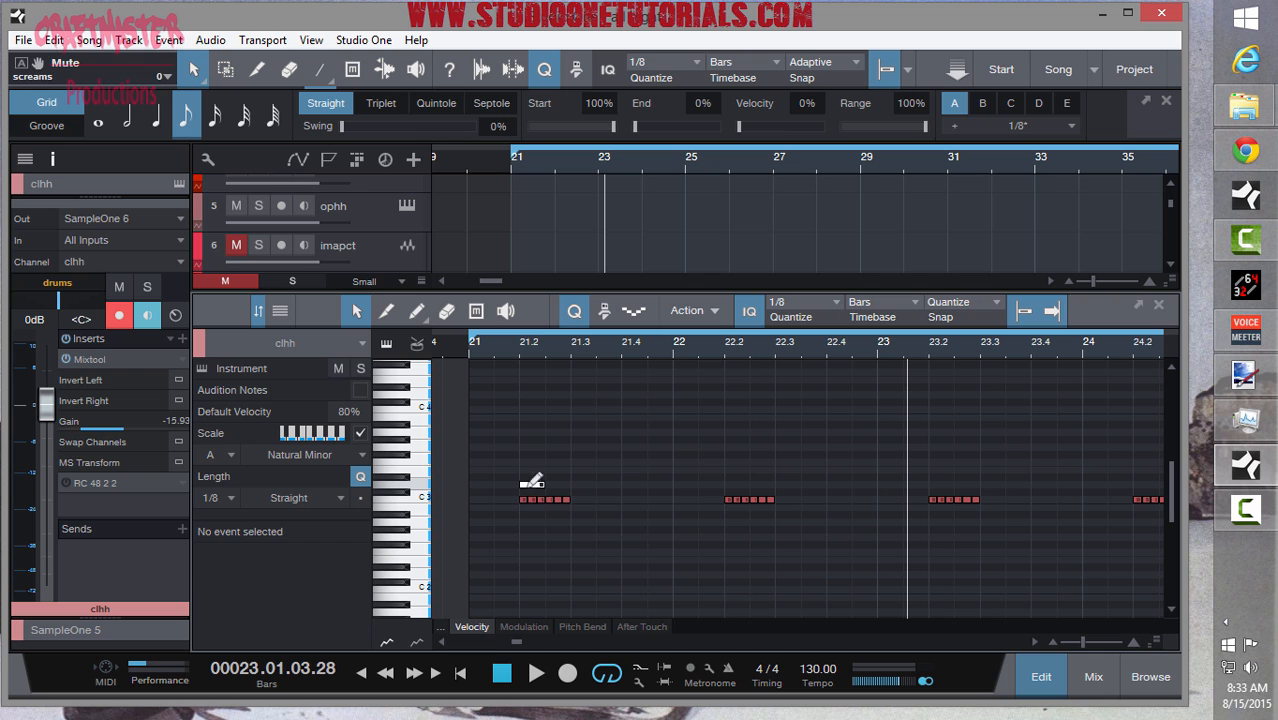
ctrl+click(525, 485)
drag(550, 488, 570, 488)
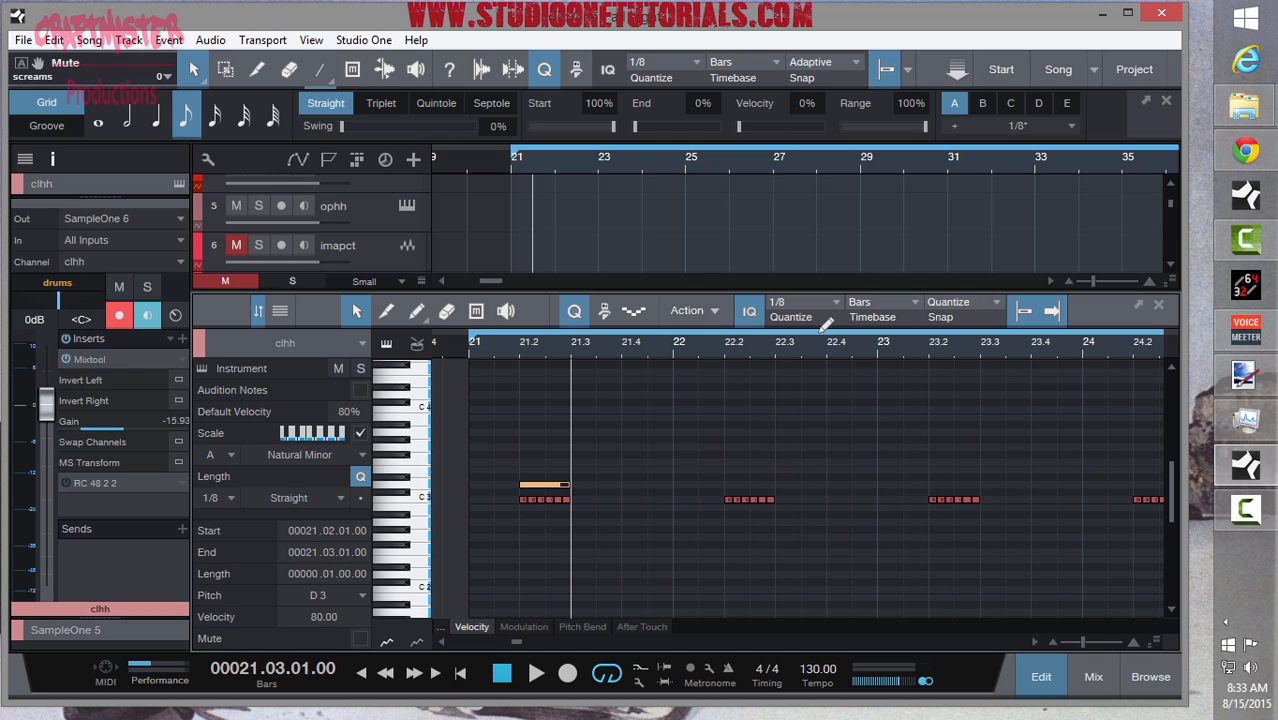
click(836, 303)
click(815, 376)
- Look up the Split at Grid command for the drawn D3 note and delete that note
drag(519, 406, 562, 492)
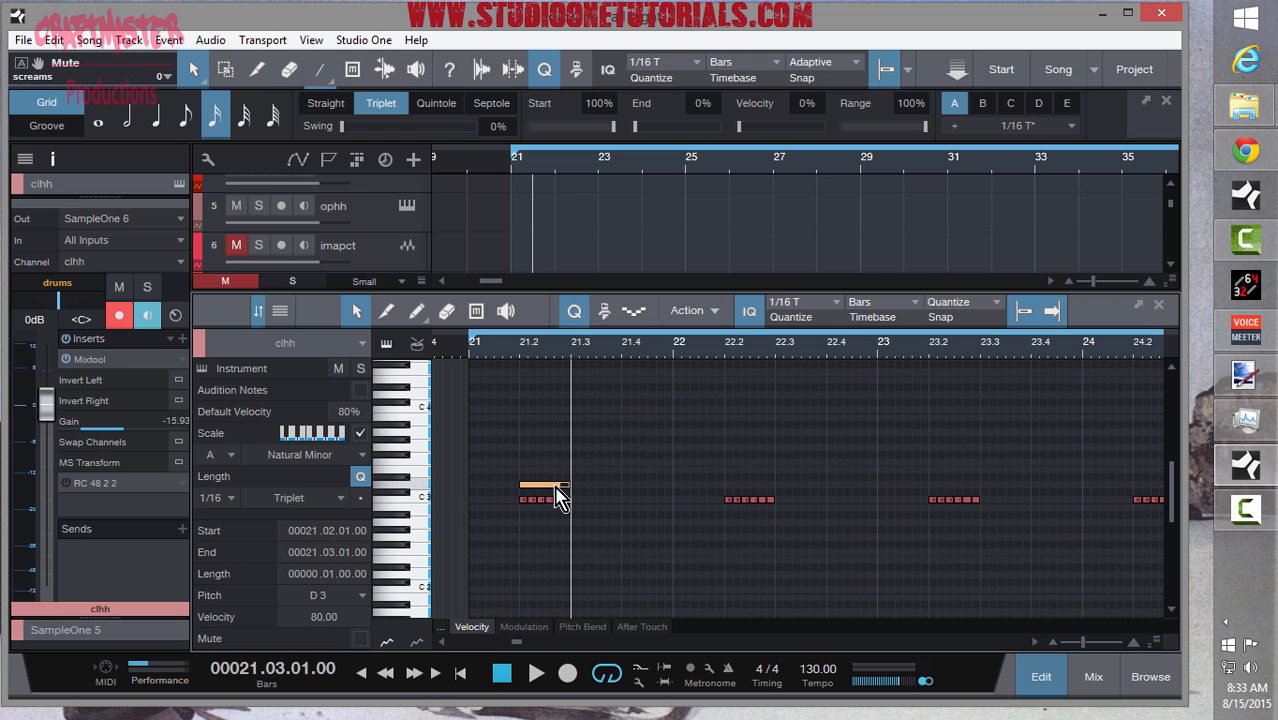
right_click(558, 487)
mouse_move(590, 482)
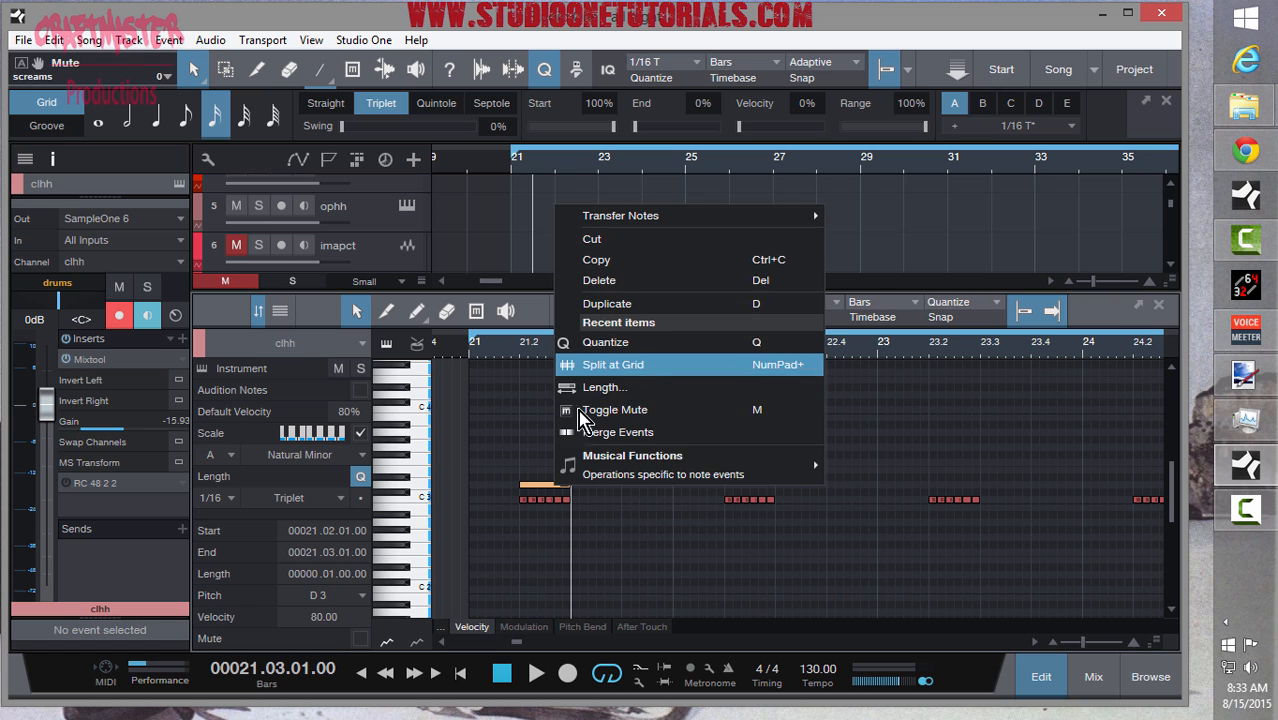
click(506, 443)
drag(504, 443, 580, 492)
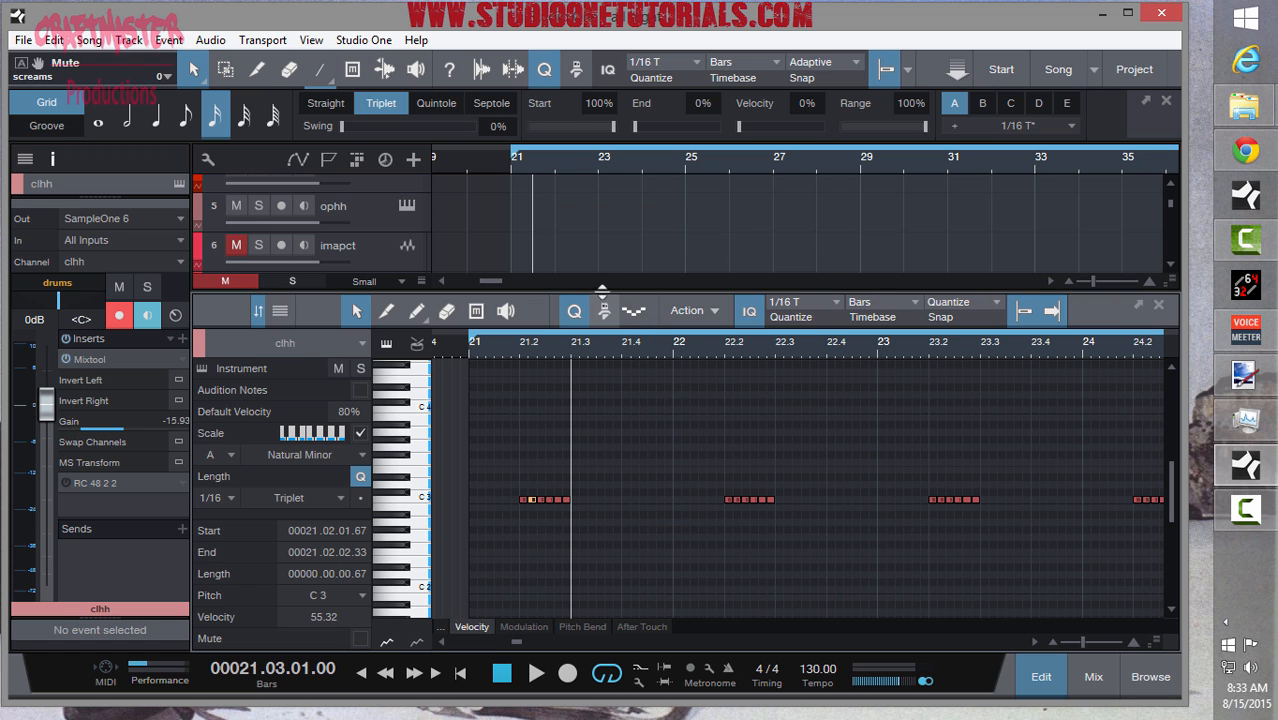
- Shrink the note editor to reveal the track arrangement and play the layered section with the clhh track from bar 21
drag(602, 291, 598, 518)
click(510, 168)
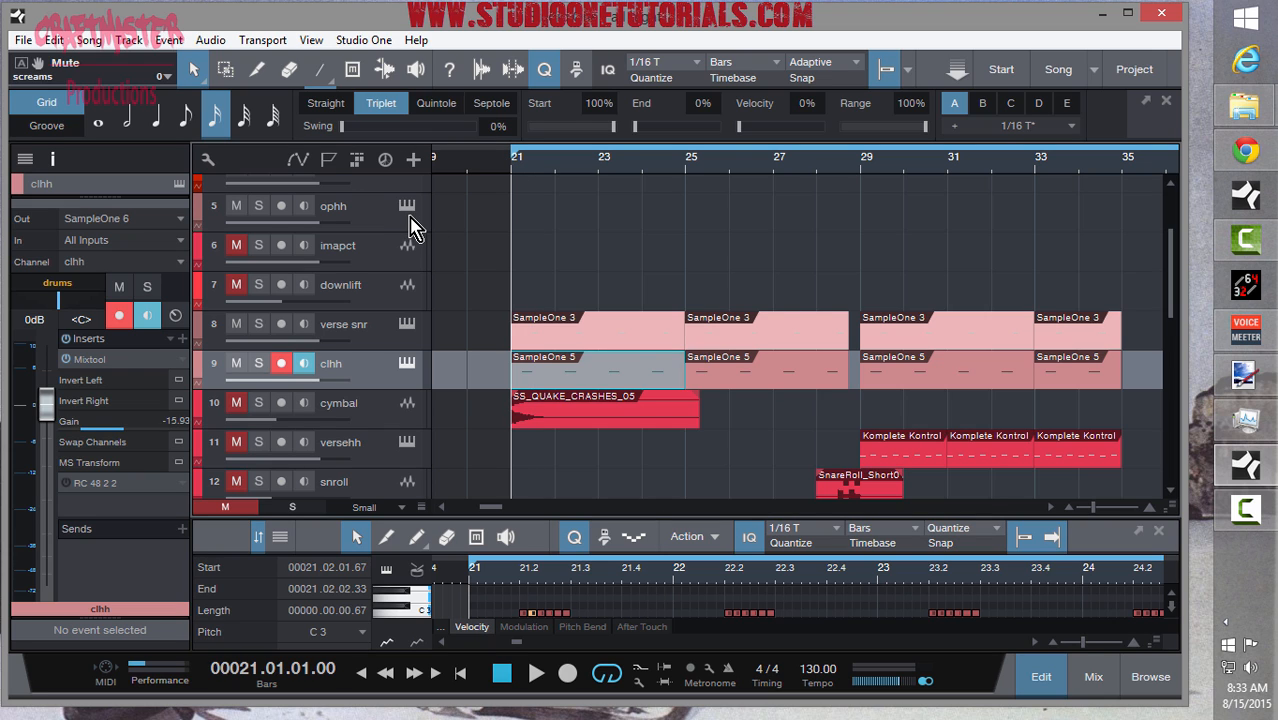
key(space)
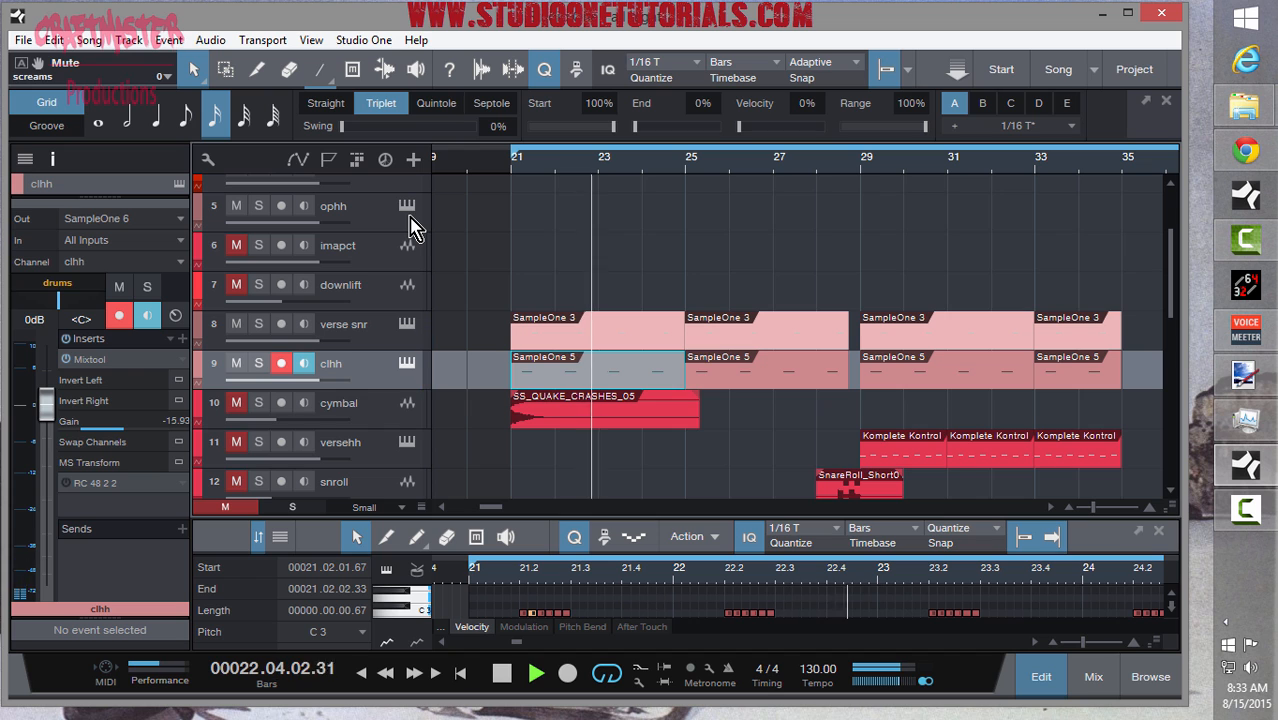
scroll(485, 305, down, 3)
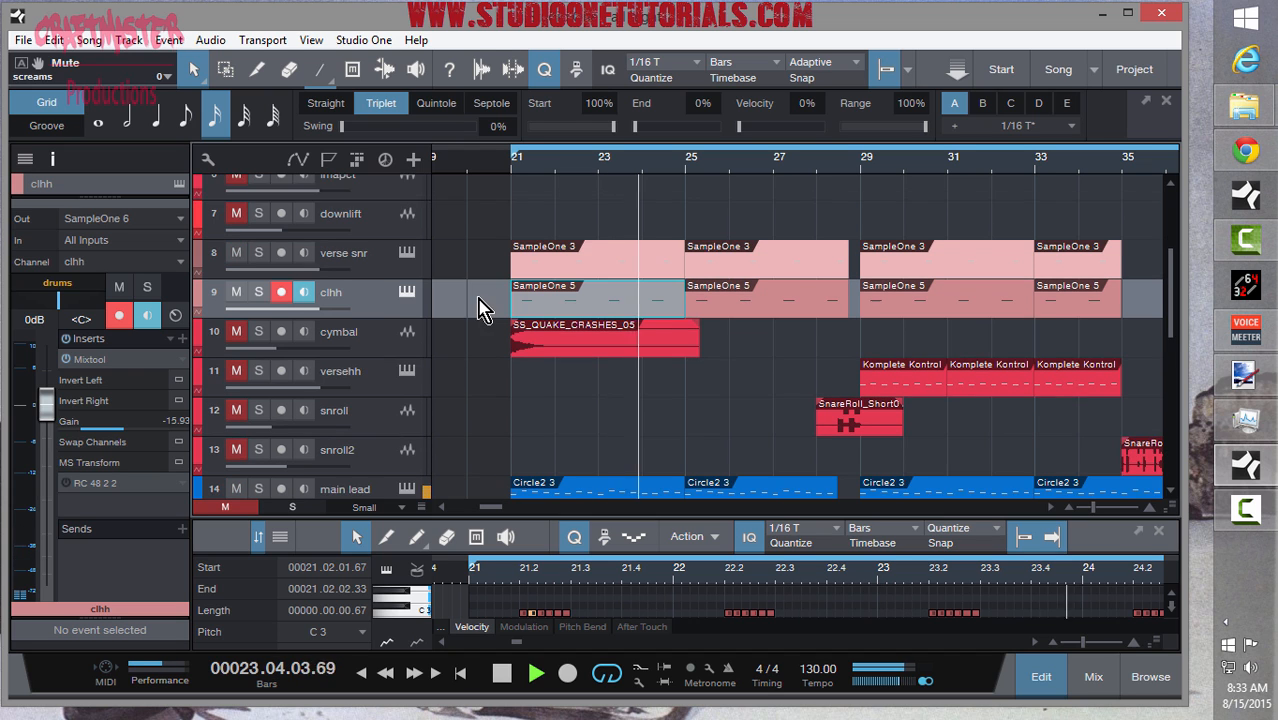
key(space)
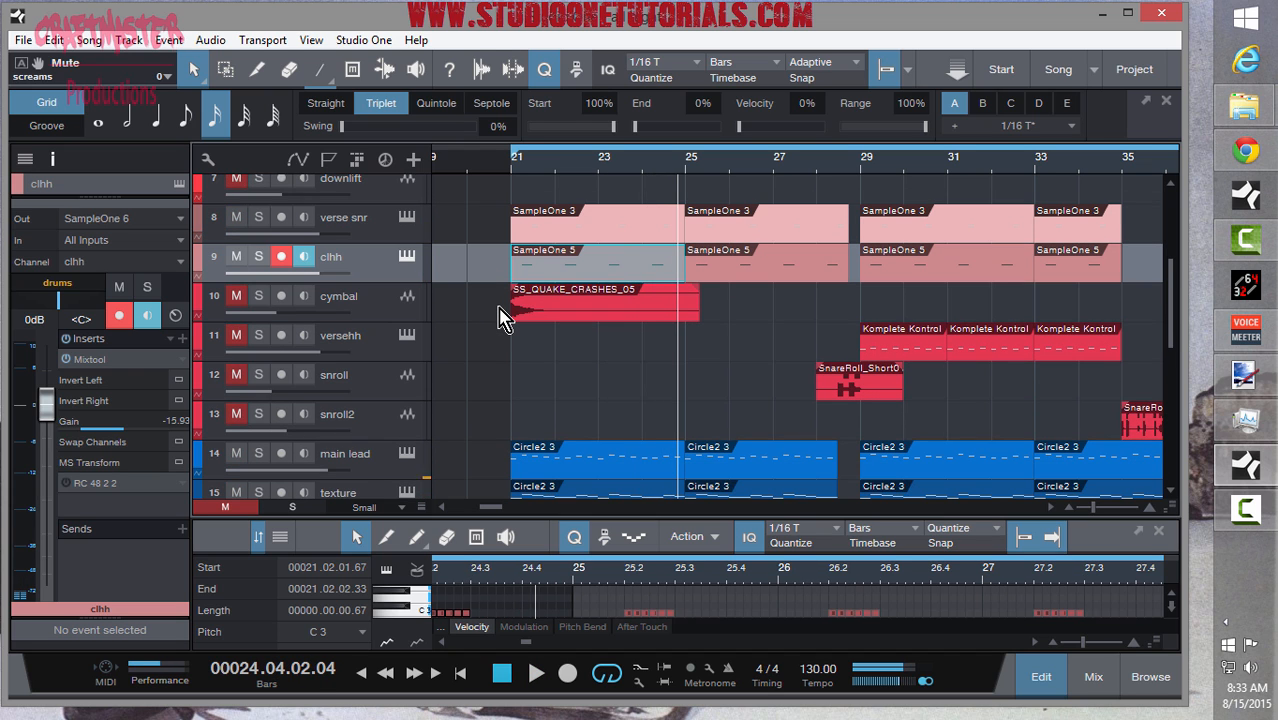
- Audition the transition into bar 21 from about bar 19 with the cymbal track unmuted, and mute the cymbal again
click(259, 297)
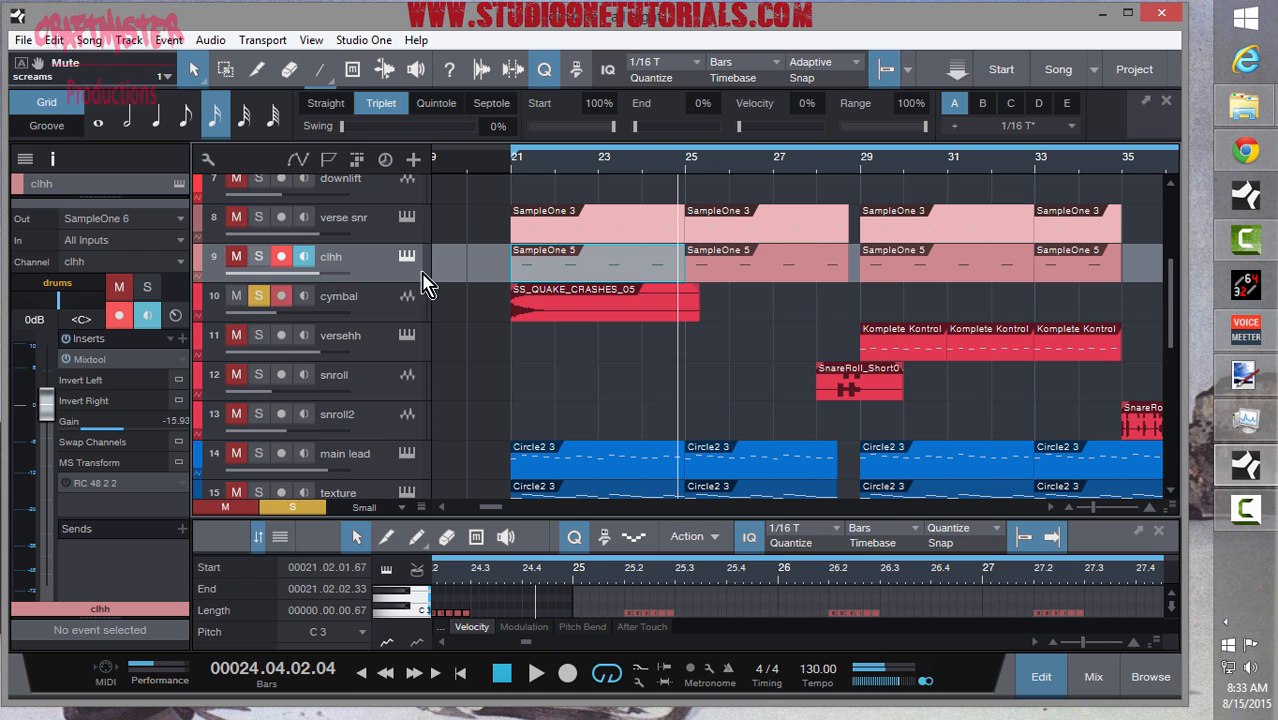
click(259, 300)
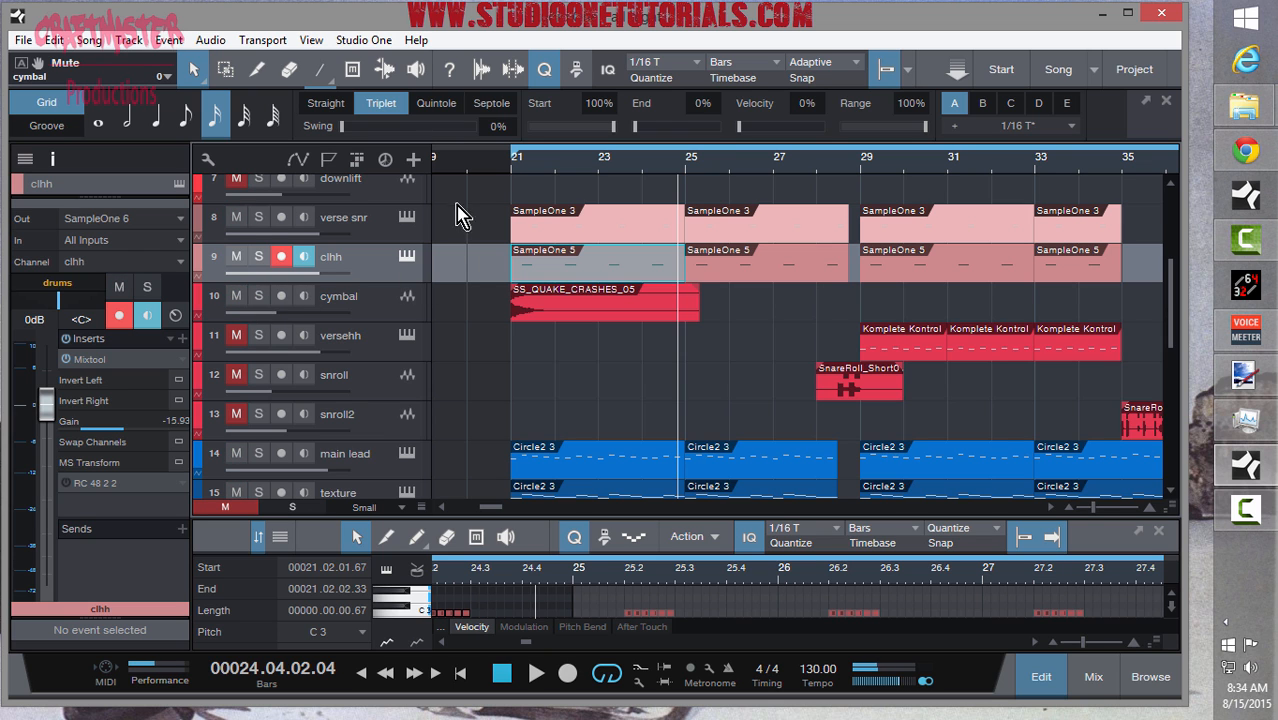
scroll(493, 181, left, 3)
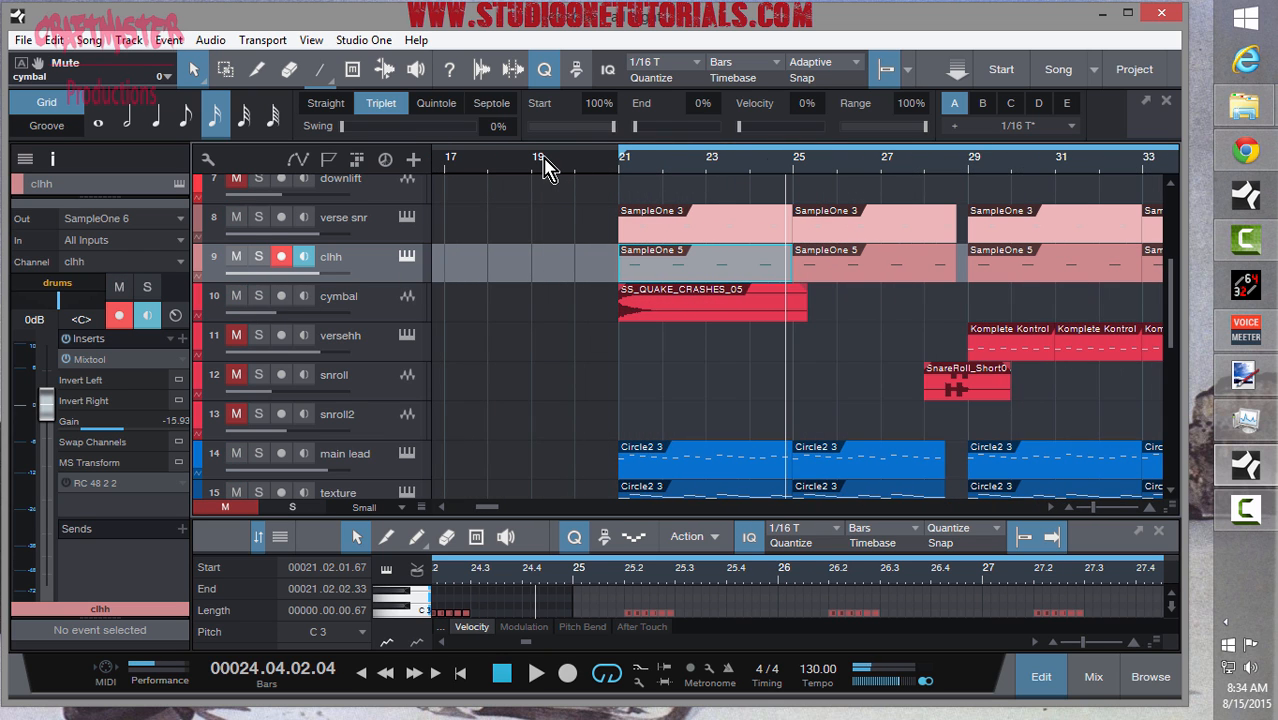
click(542, 160)
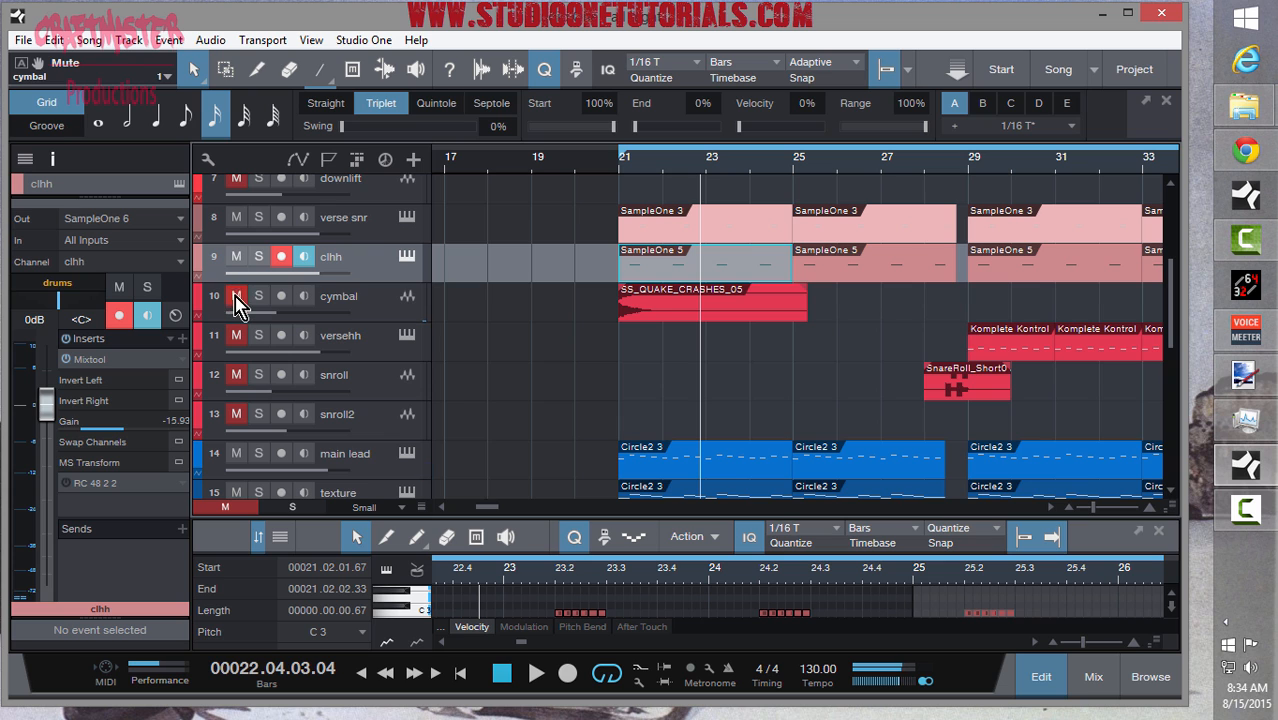
- Switch the tracks to minimal height, unmute the cymbal track and replay the transition from just before bar 21
scroll(643, 368, down, 3)
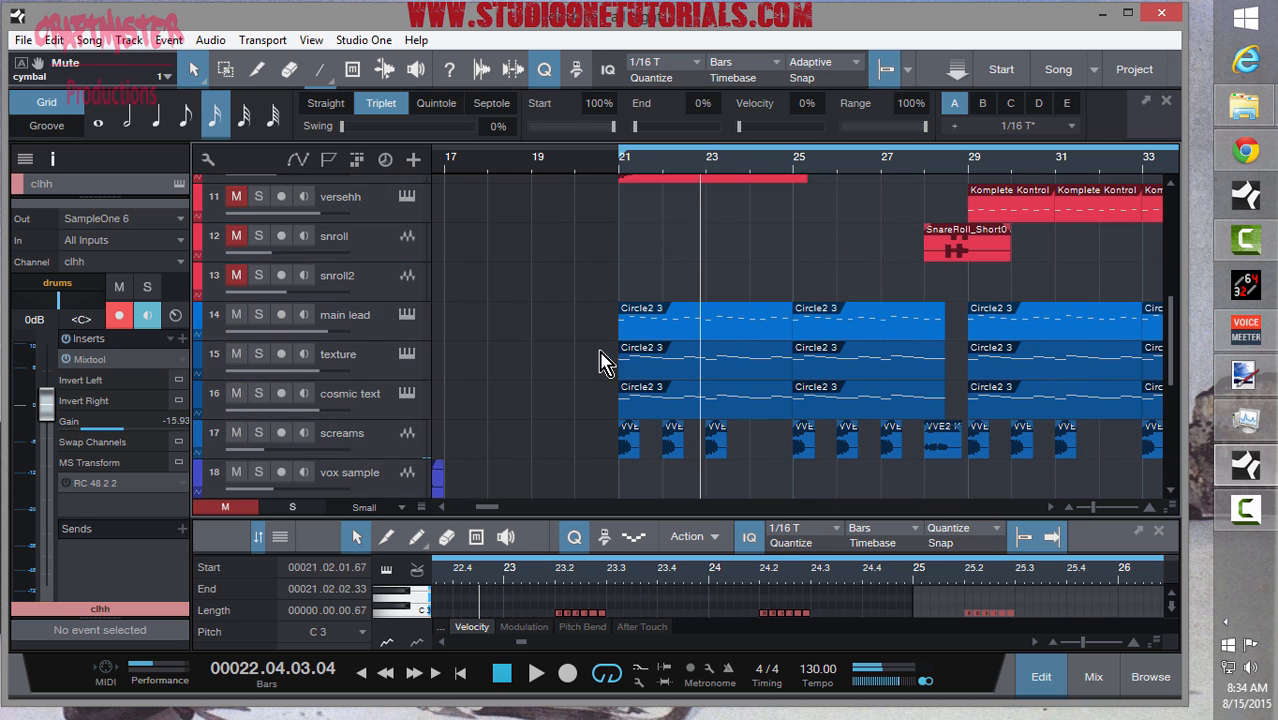
scroll(583, 340, down, 2)
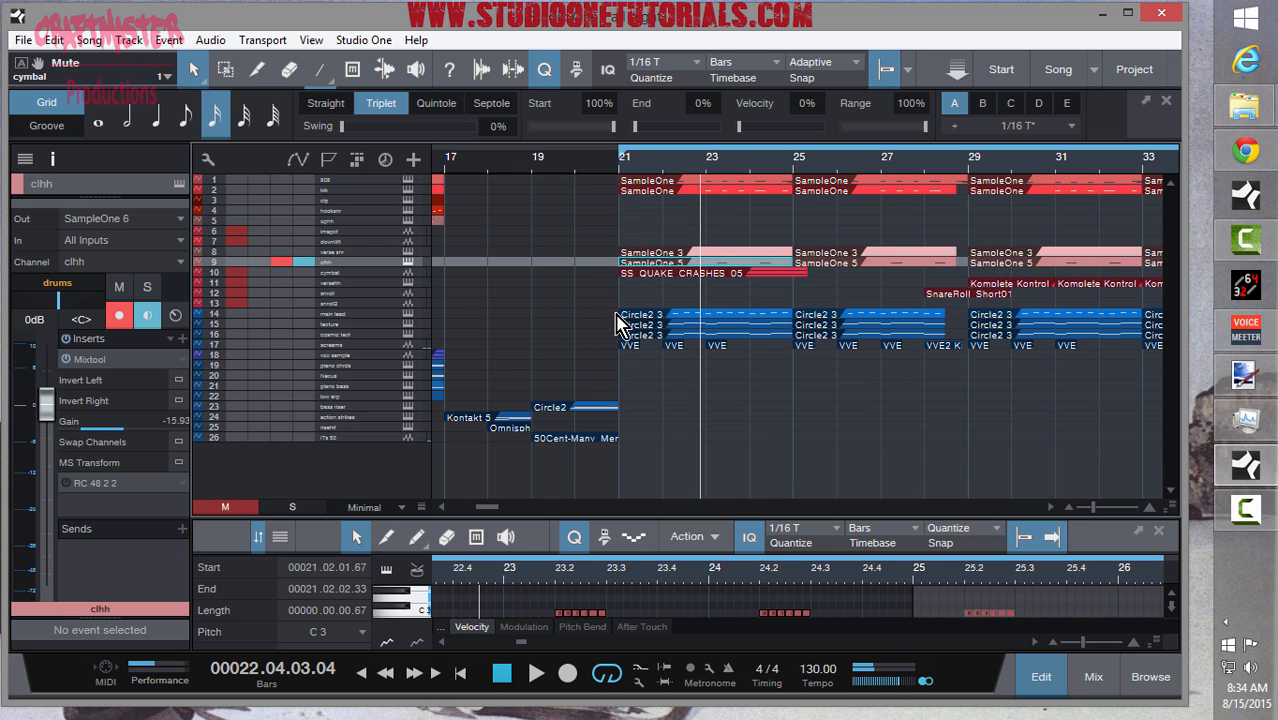
click(604, 164)
key(space)
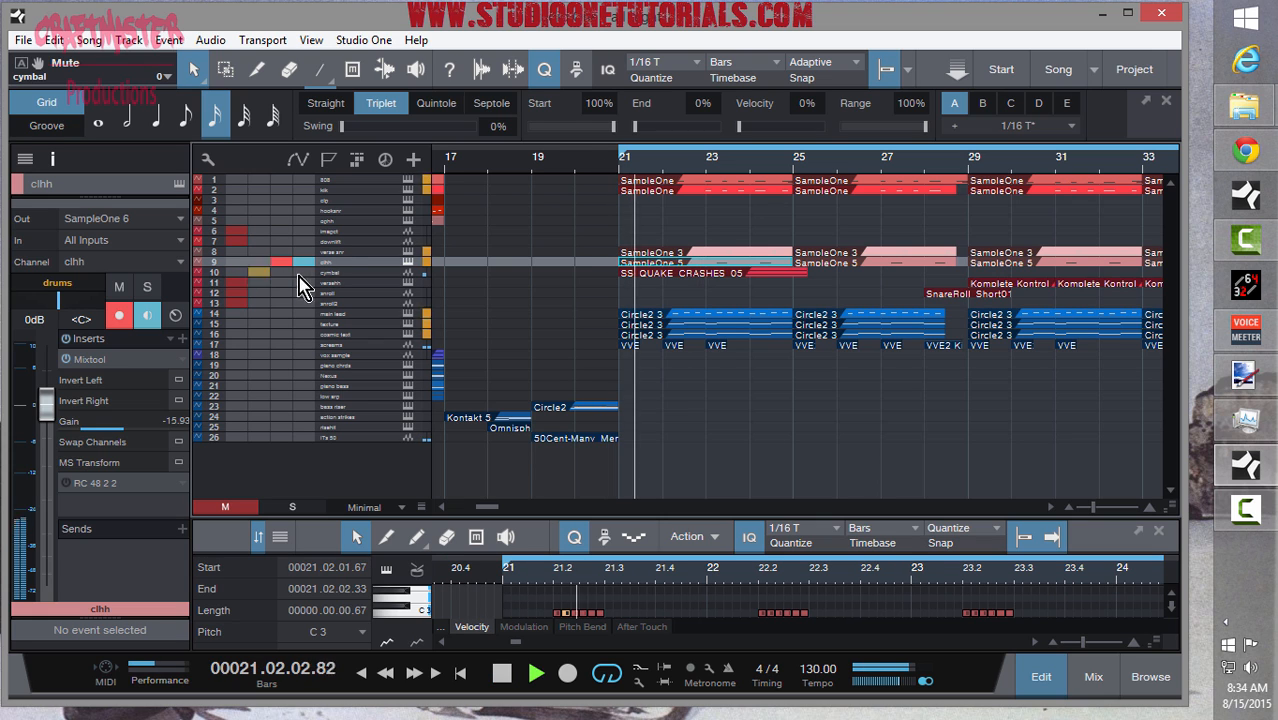
click(594, 165)
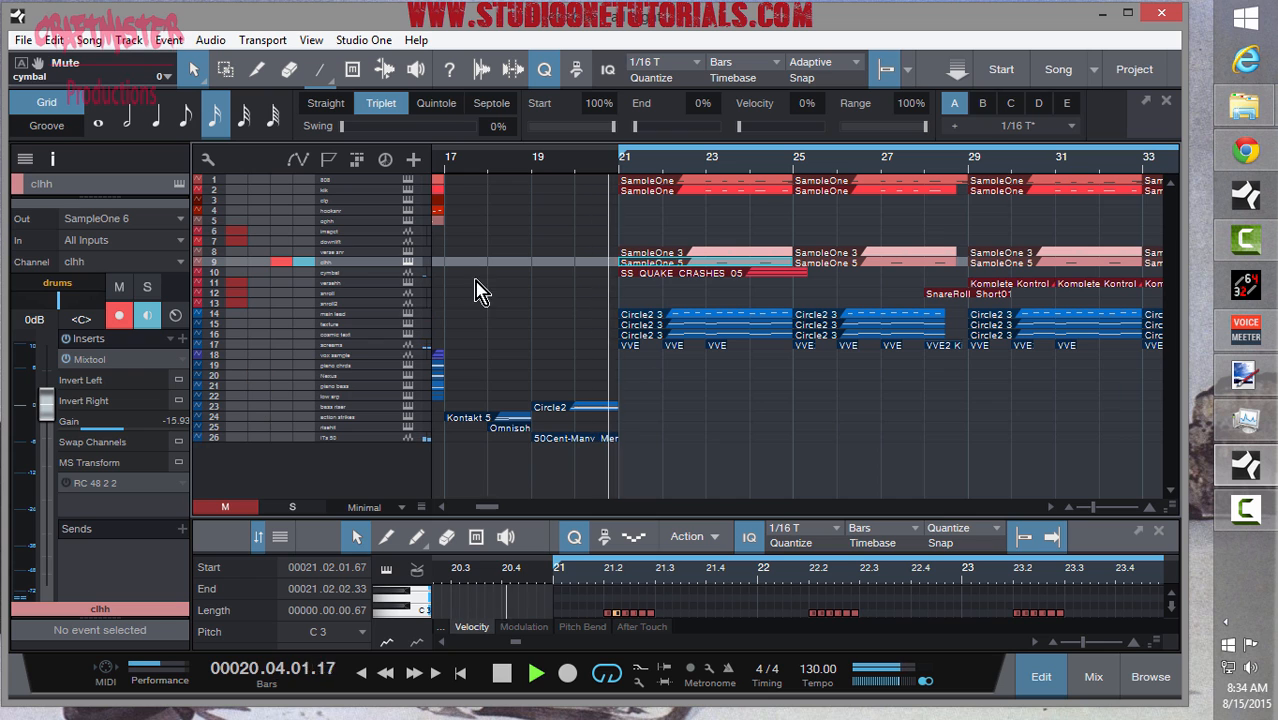
- Set the cymbal track's volume to -16.9 dB while replaying the crash at bar 21, and check it from bar 17
click(368, 274)
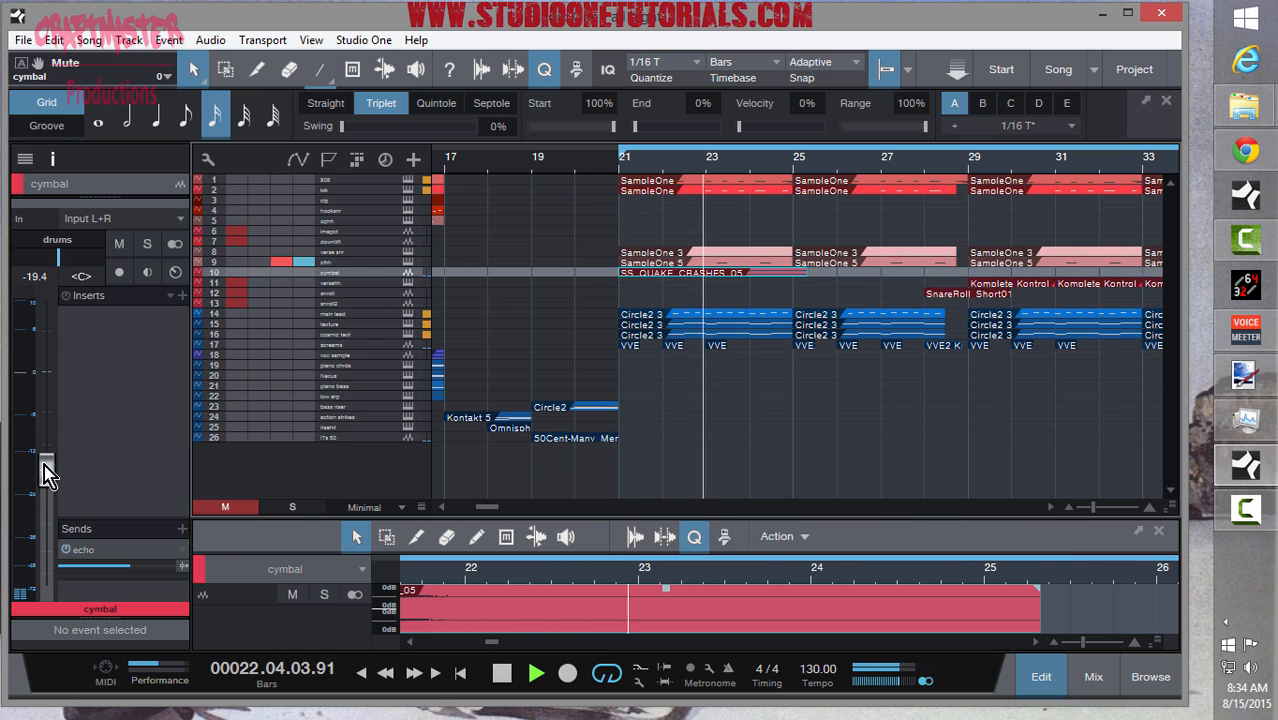
drag(47, 474, 50, 452)
click(605, 166)
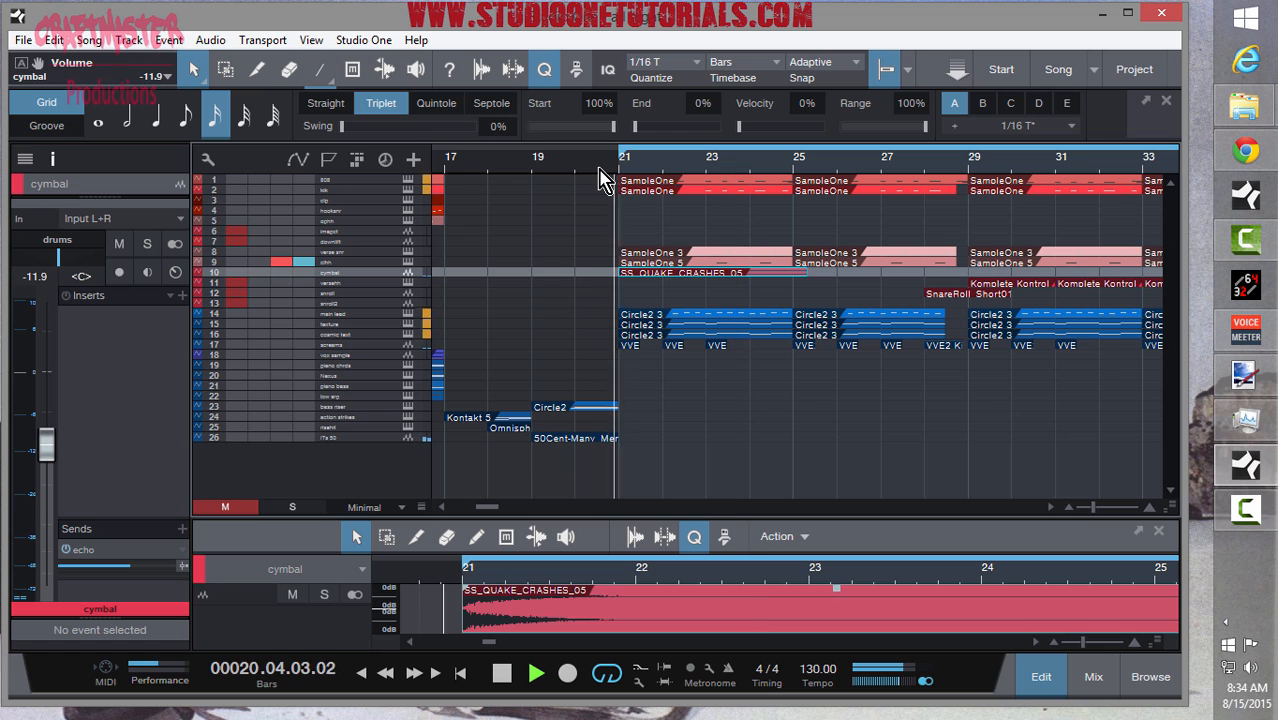
drag(48, 448, 50, 458)
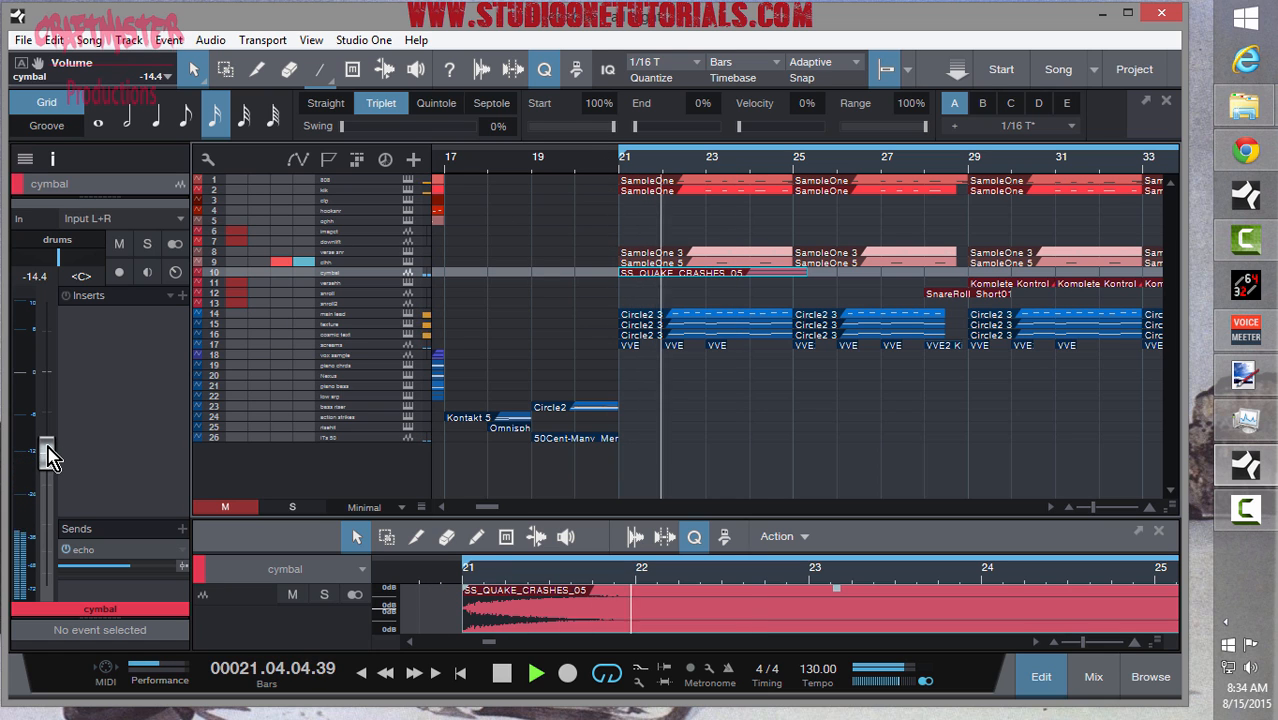
click(598, 164)
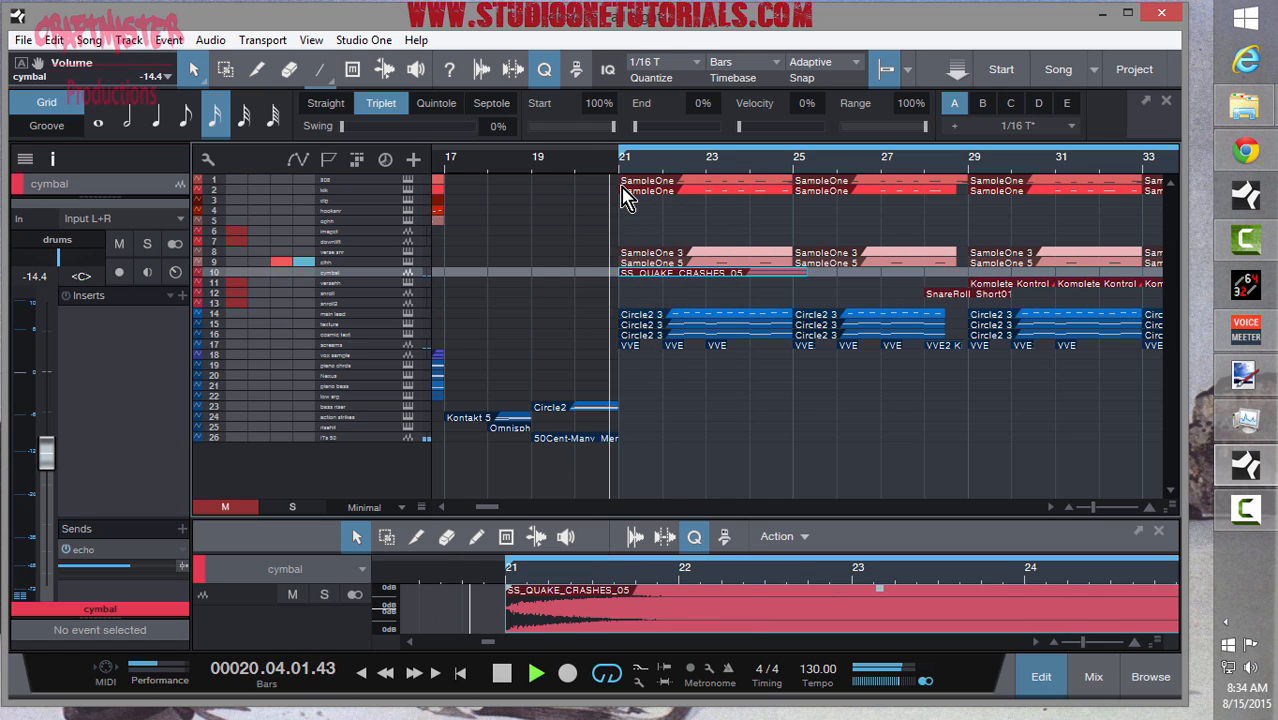
drag(48, 461, 50, 471)
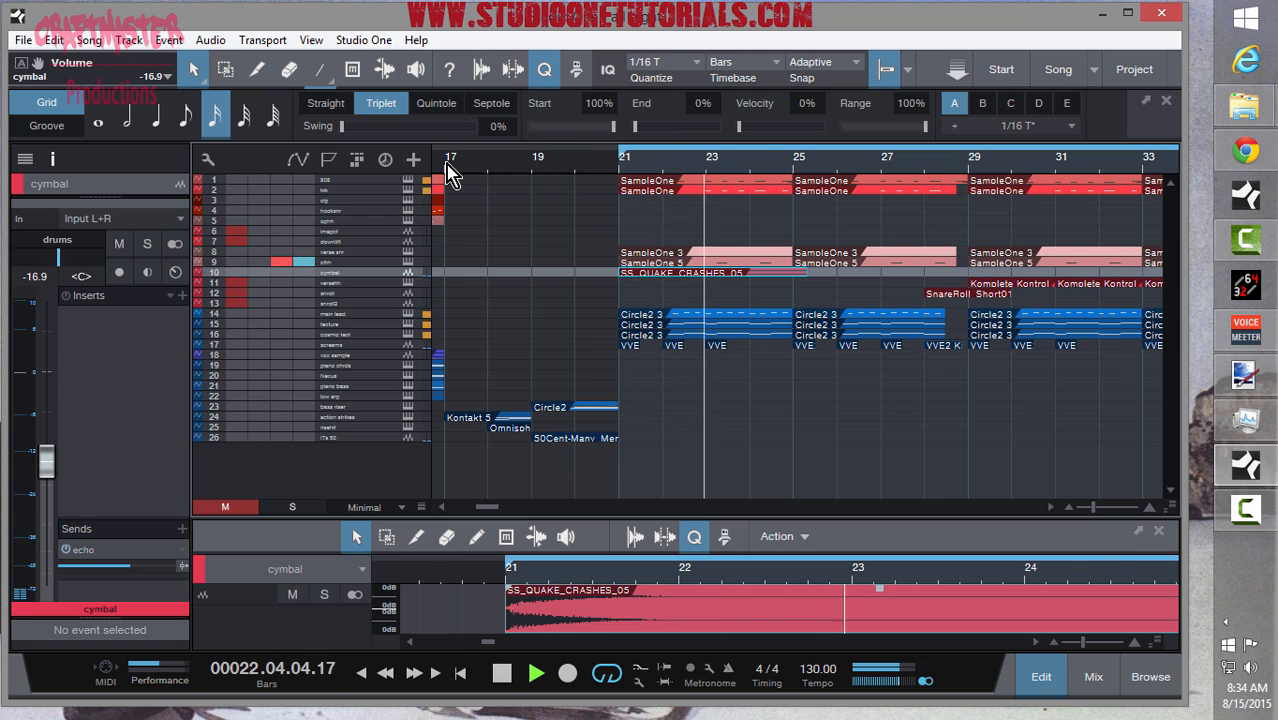
click(450, 166)
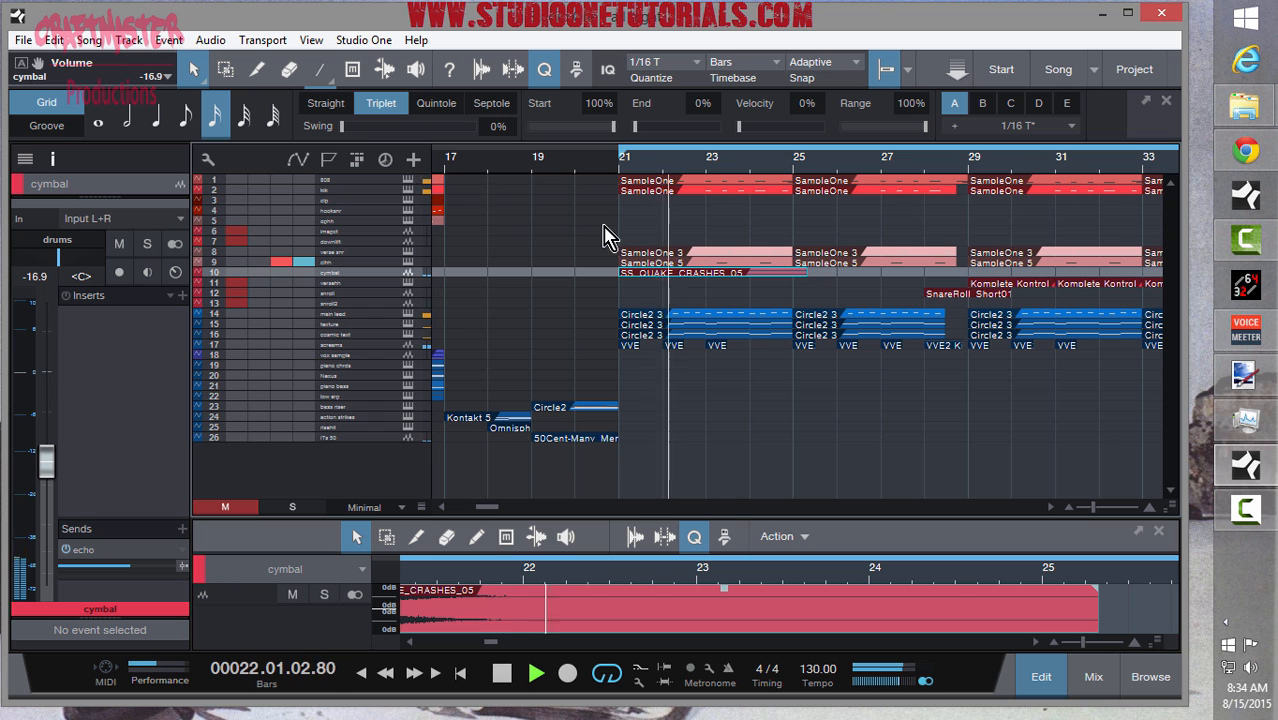
- Unmute the versehh track and play its entrance in the mix from about bar 28
drag(697, 161, 713, 149)
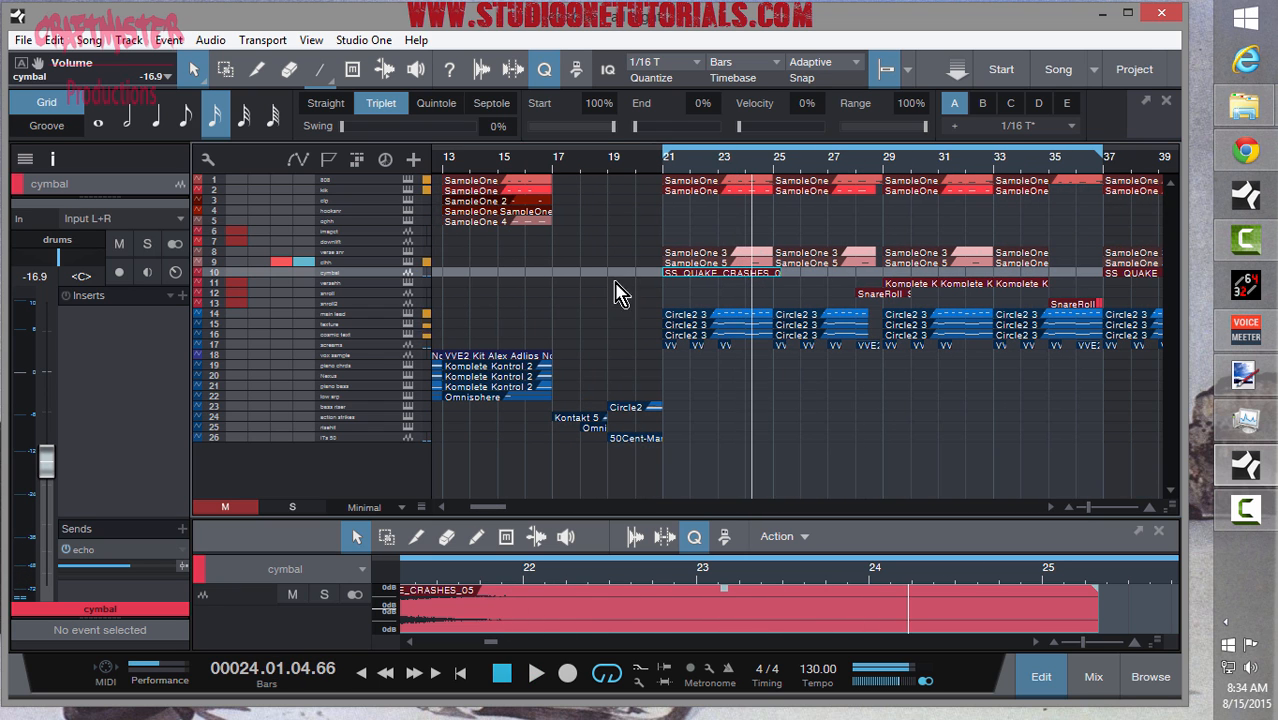
scroll(655, 340, down, 3)
scroll(655, 340, up, 6)
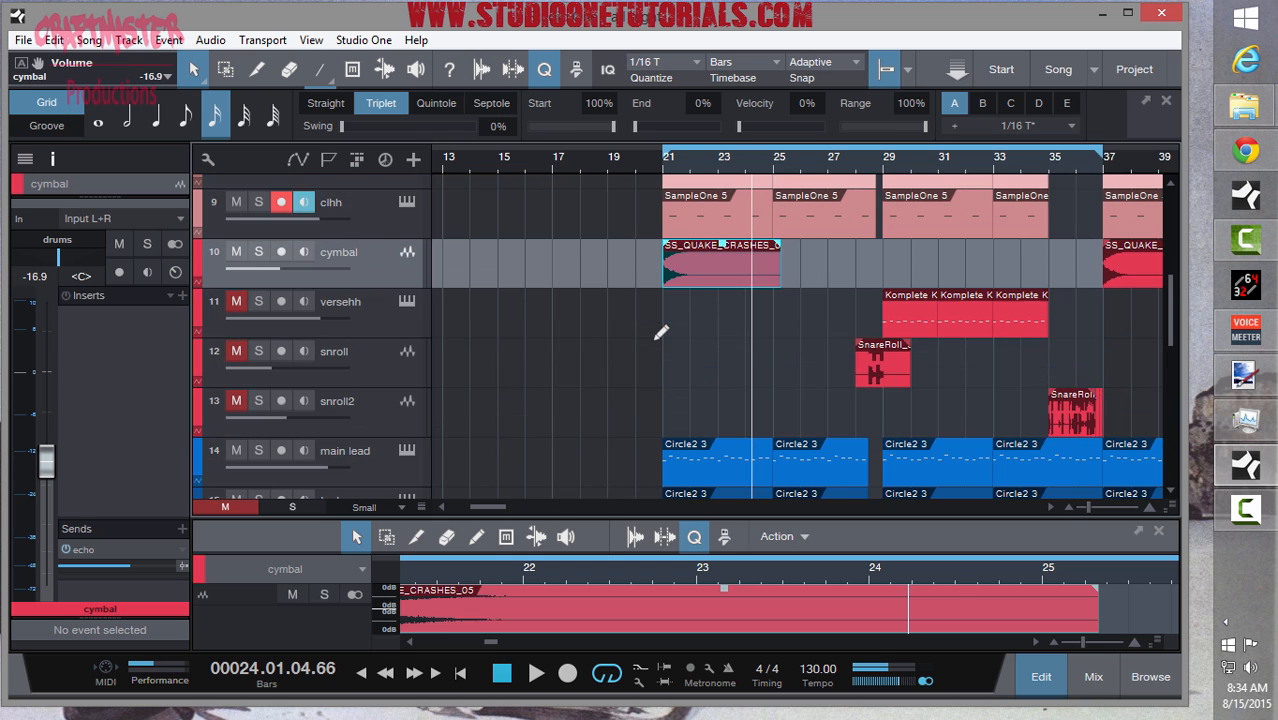
scroll(660, 383, down, 1)
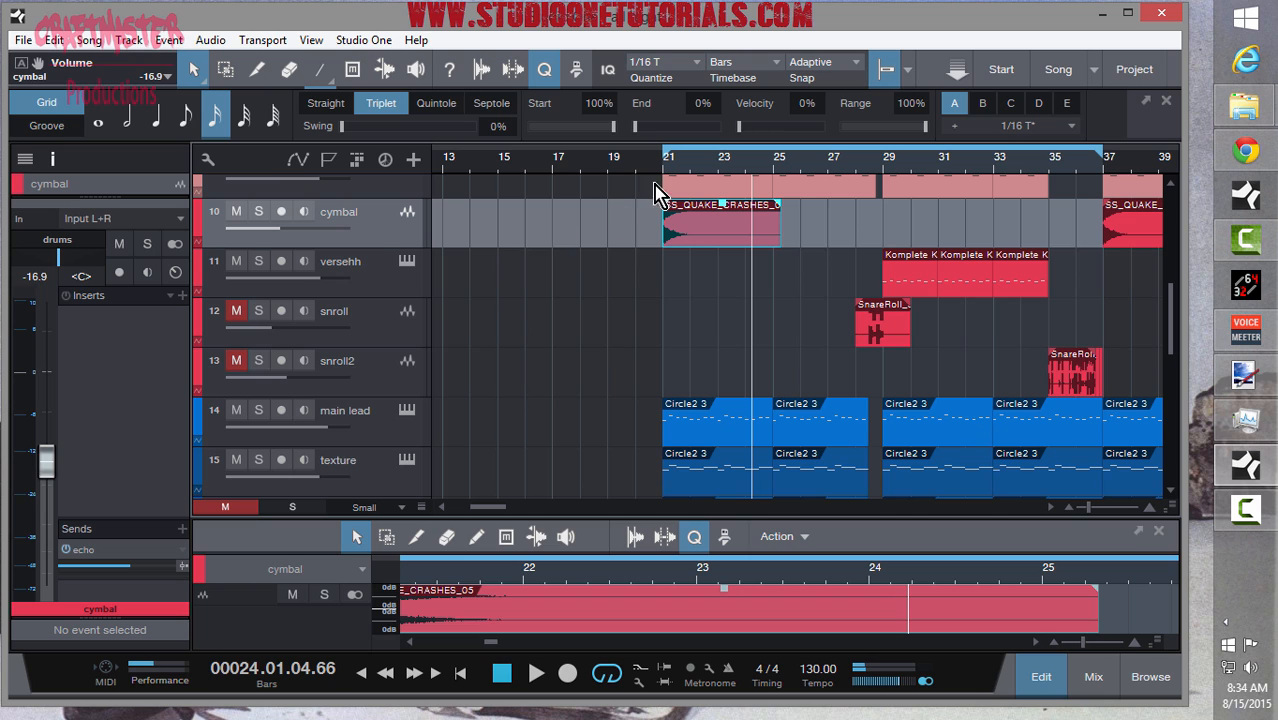
click(863, 170)
key(space)
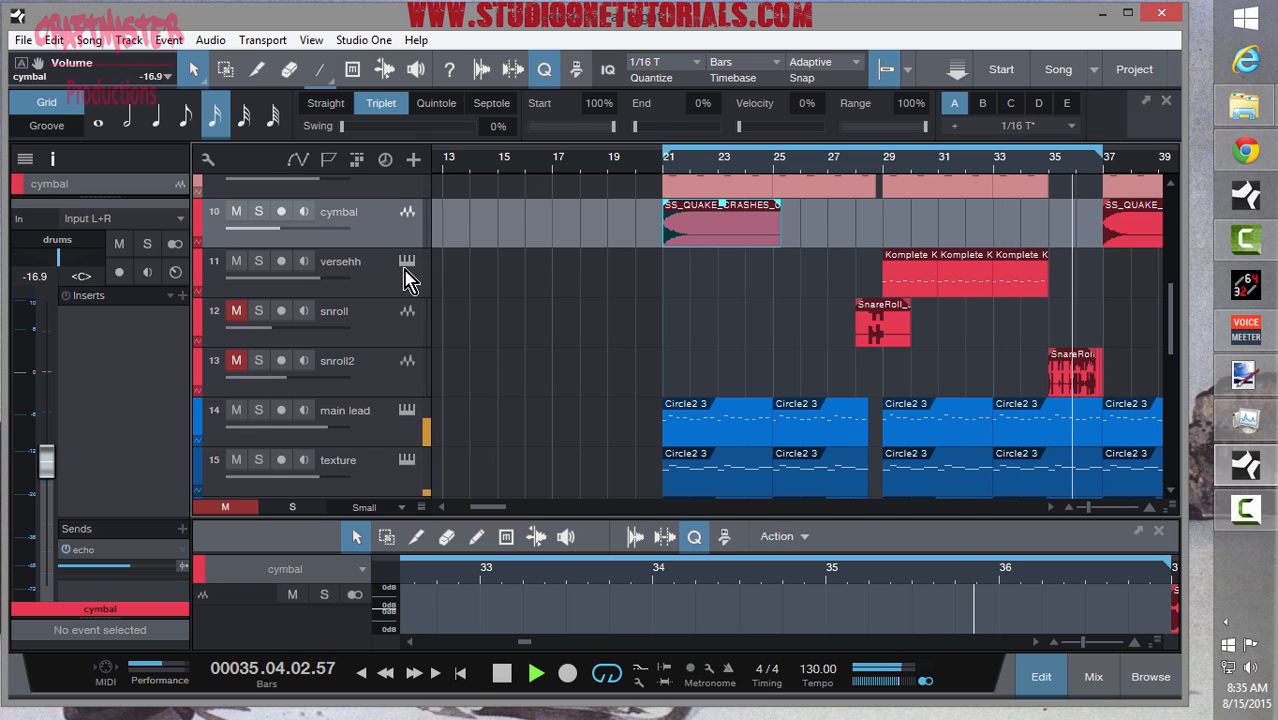
- View the versehh track's Komplete Kontrol drum kit and open the clip at bar 29 in an enlarged note editor
click(410, 265)
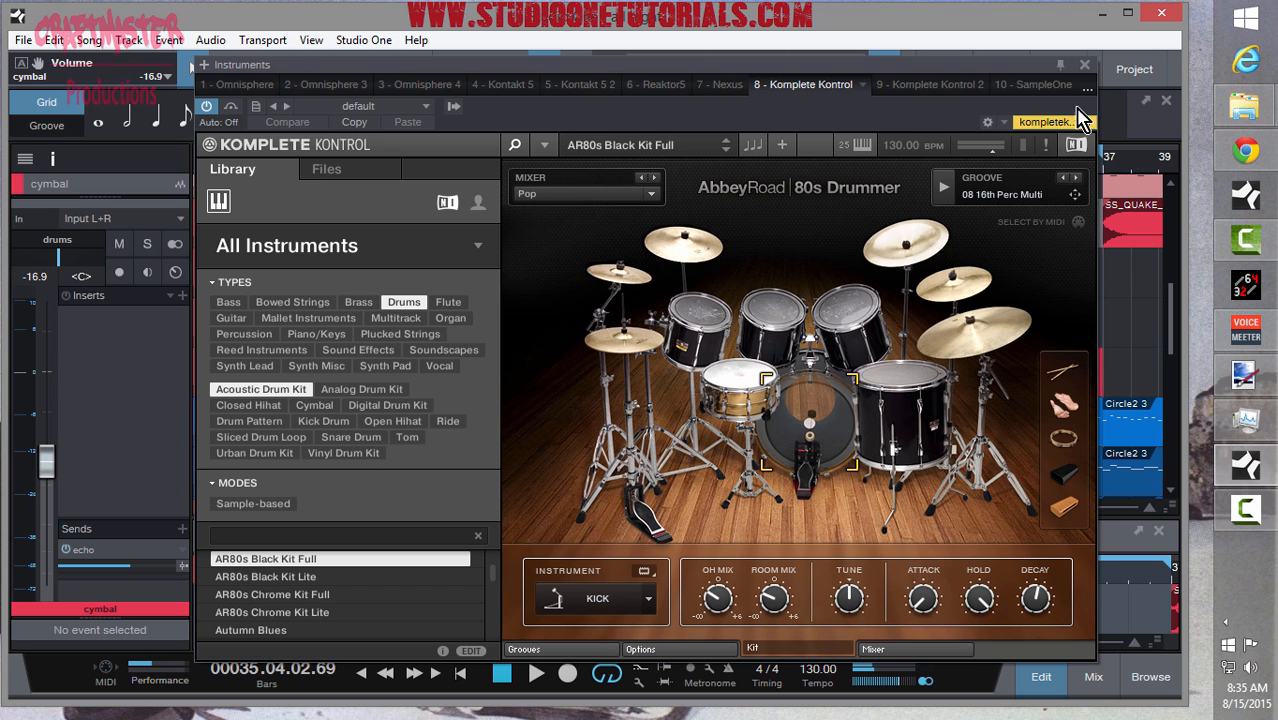
click(1085, 65)
double_click(908, 279)
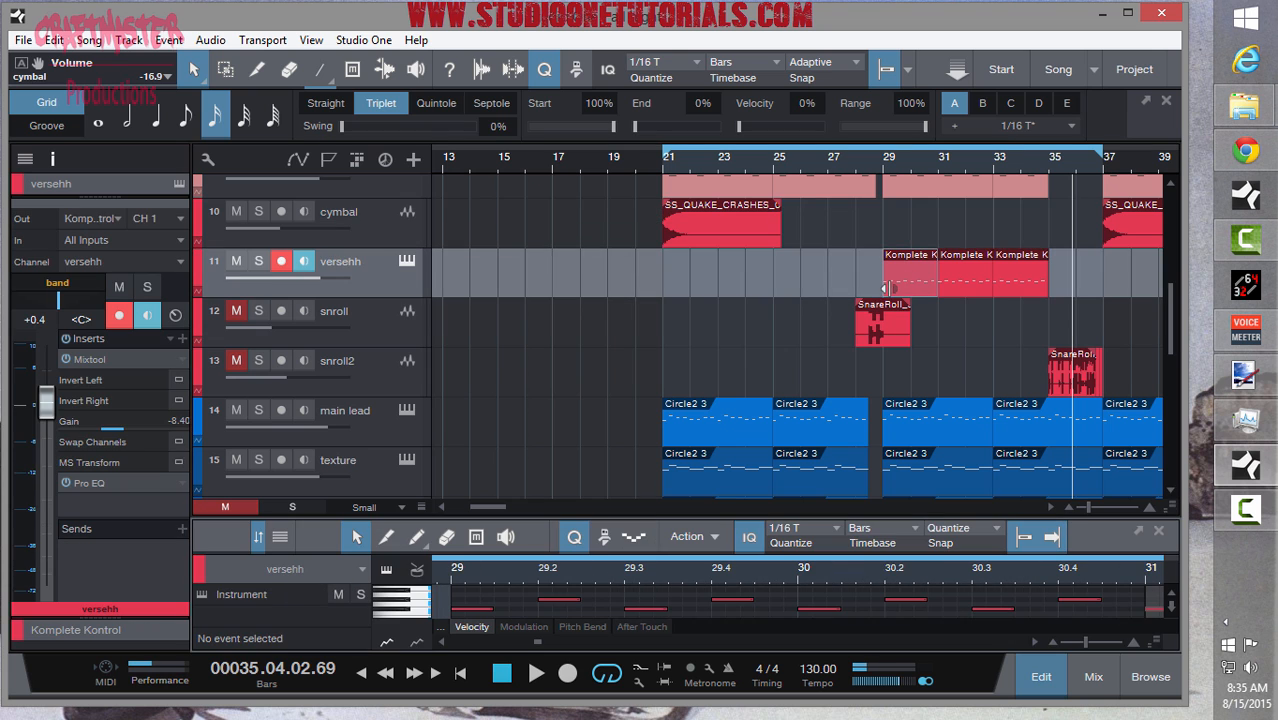
drag(633, 517, 645, 146)
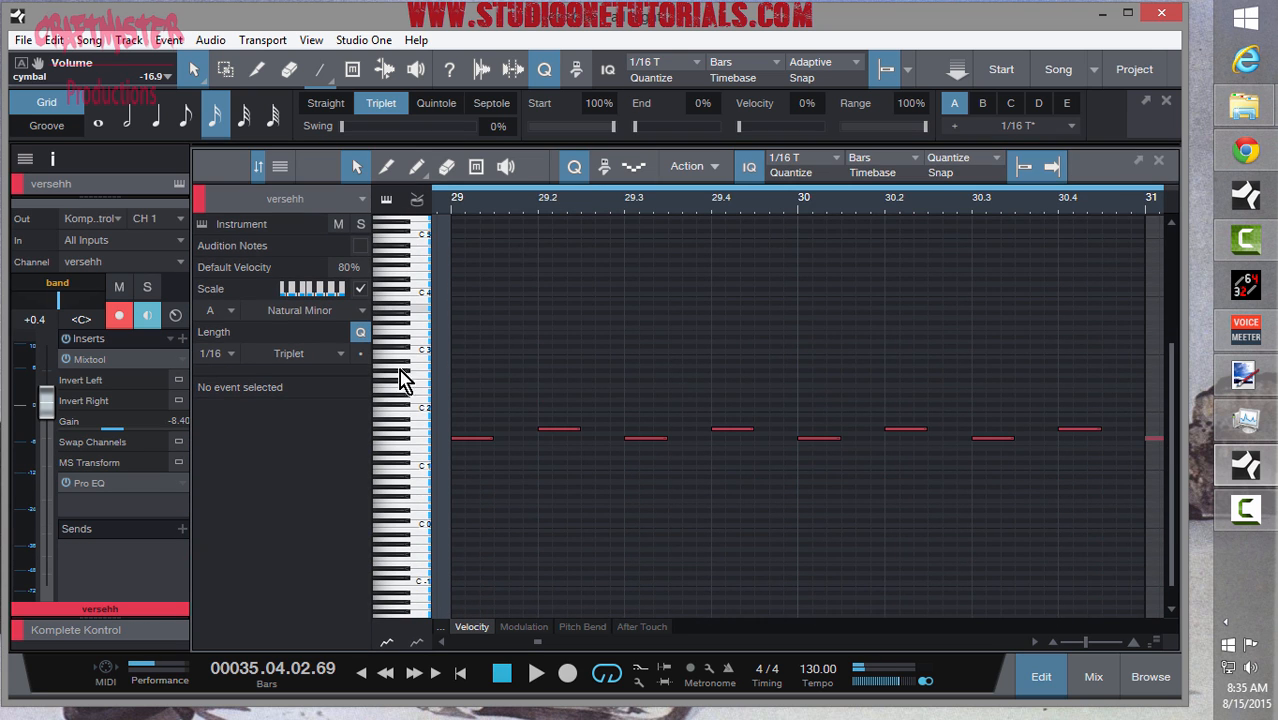
- Turn off the scale in the versehh note editor and audition the F#1 and G#1 hi-hat pitches on its keyboard
scroll(508, 484, up, 6)
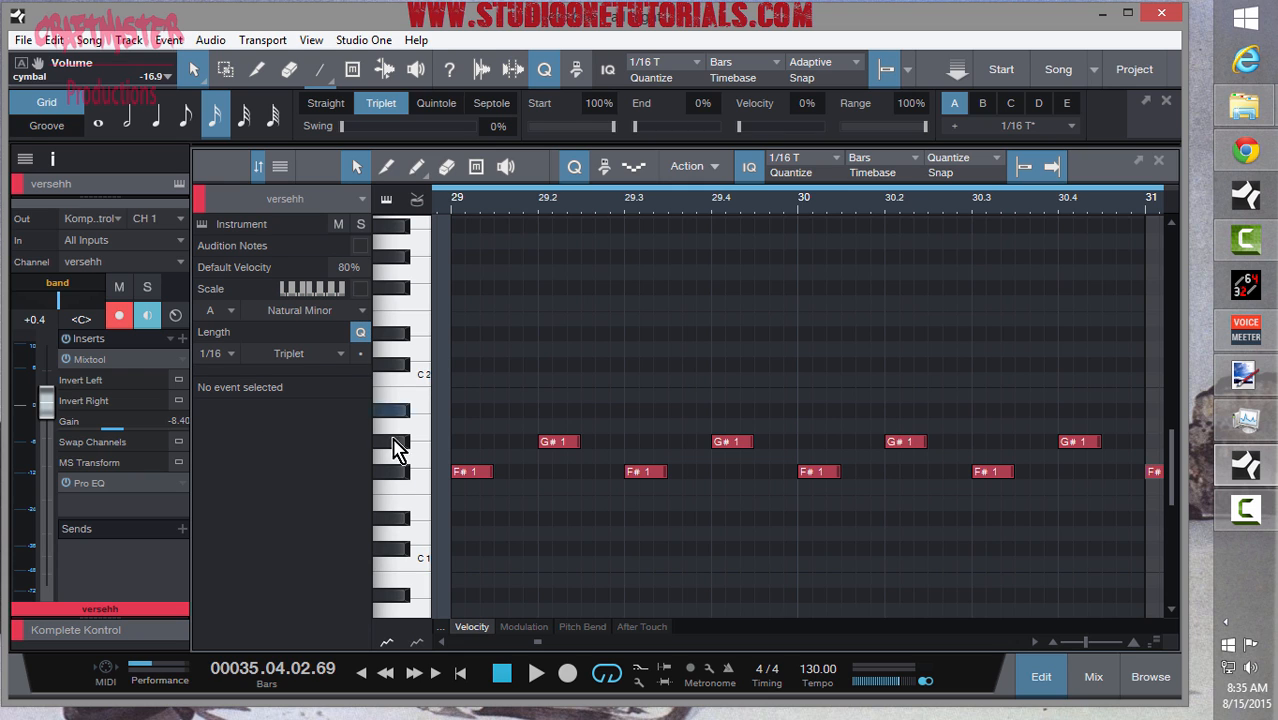
click(399, 478)
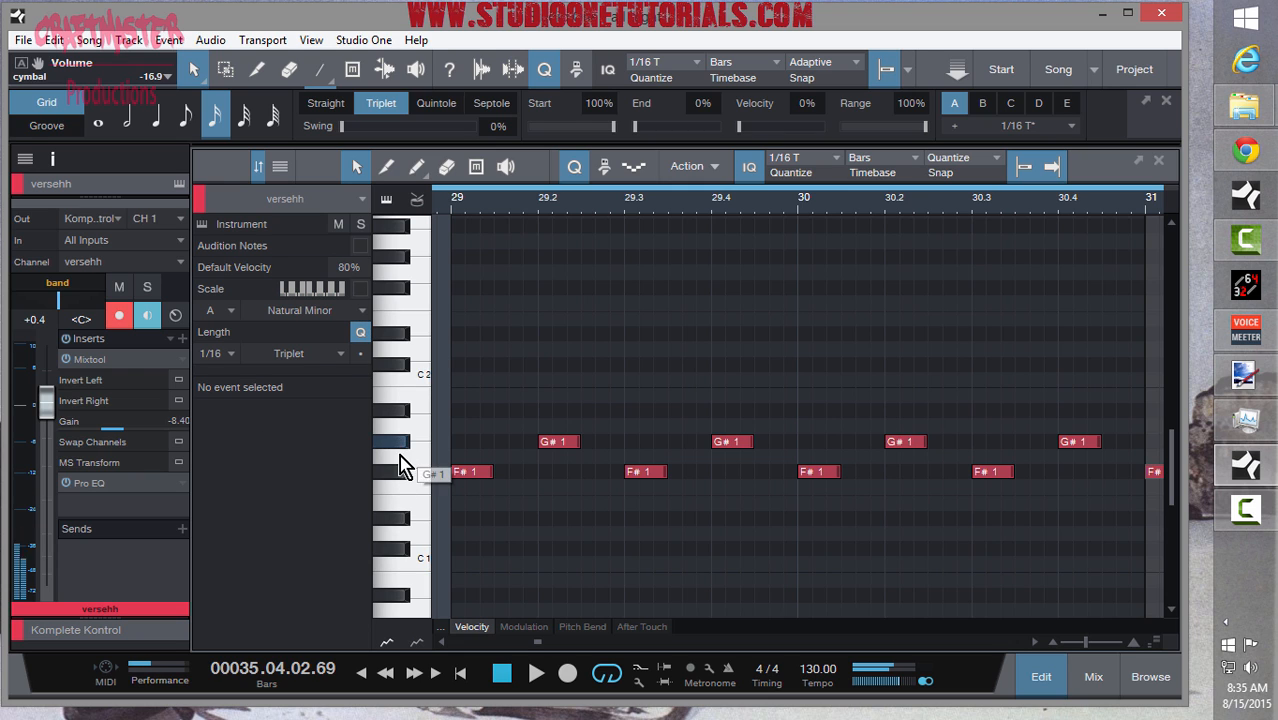
click(400, 476)
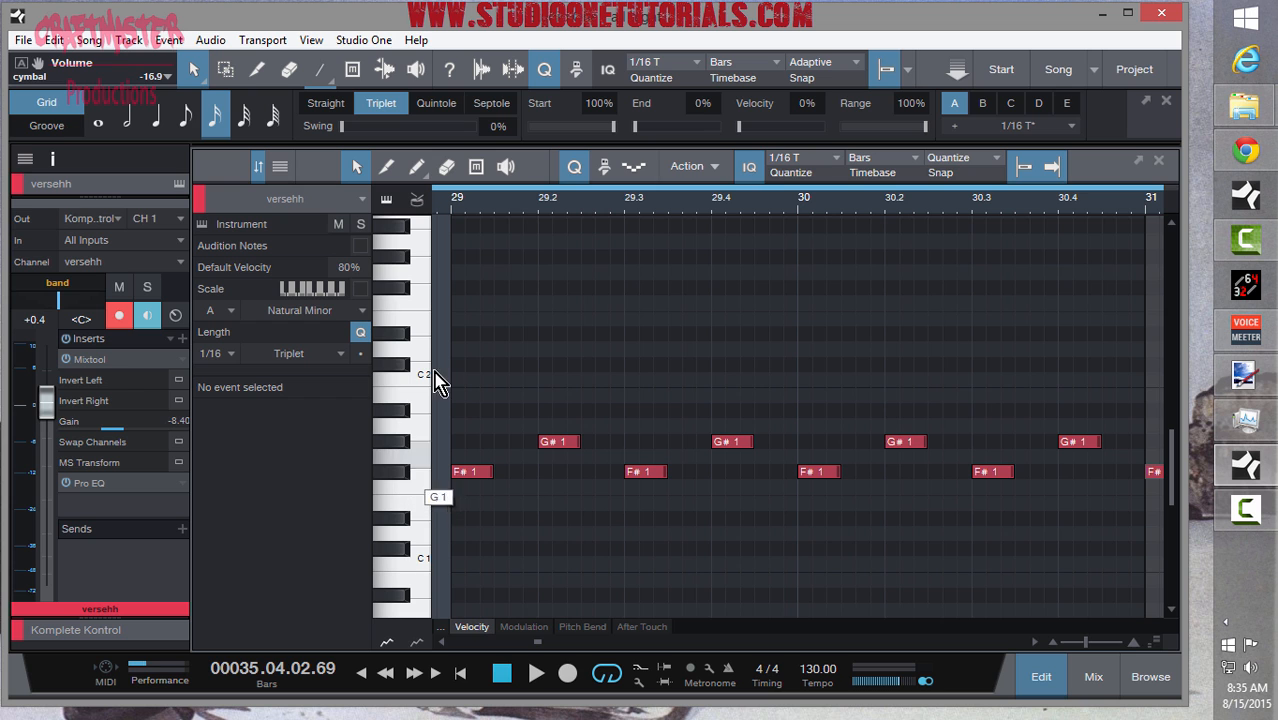
- Shrink the versehh note editor and show the mixing console below the arrangement
drag(576, 148, 560, 497)
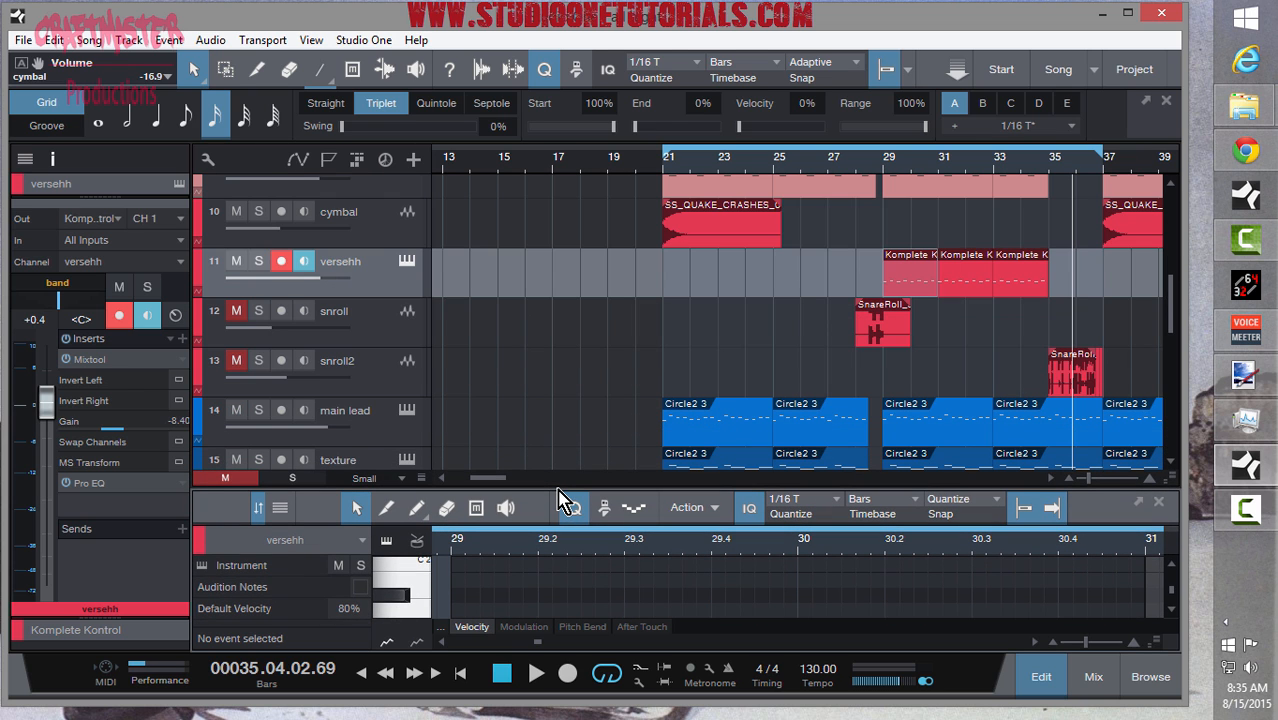
key(F3)
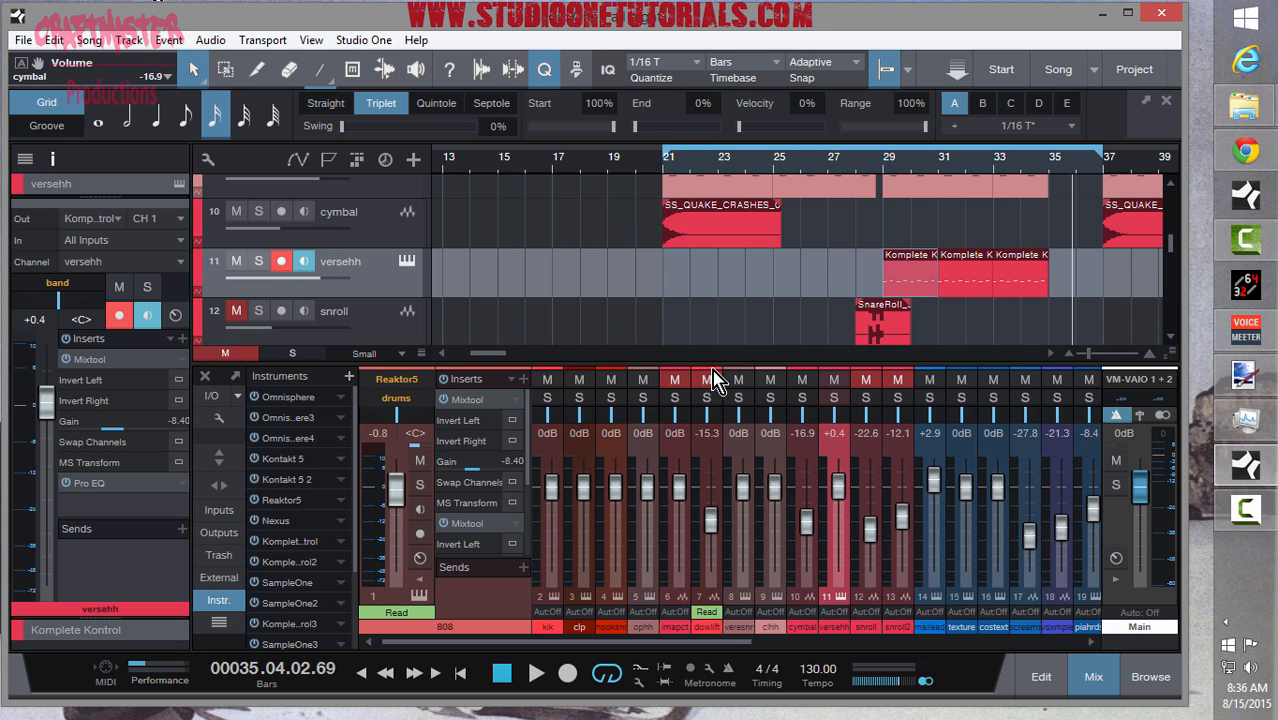
- Close the mixing console, unmute the snroll and snroll2 tracks, and enlarge their lanes in the arrangement
drag(712, 367, 712, 368)
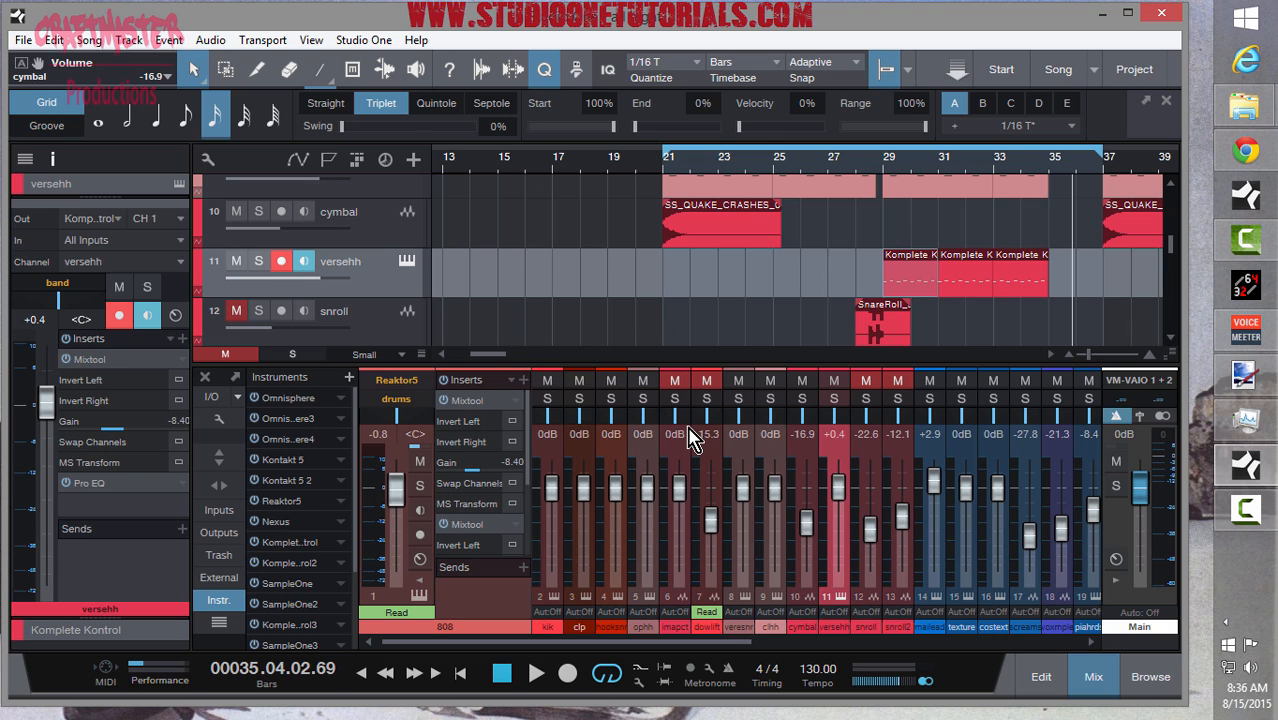
key(F3)
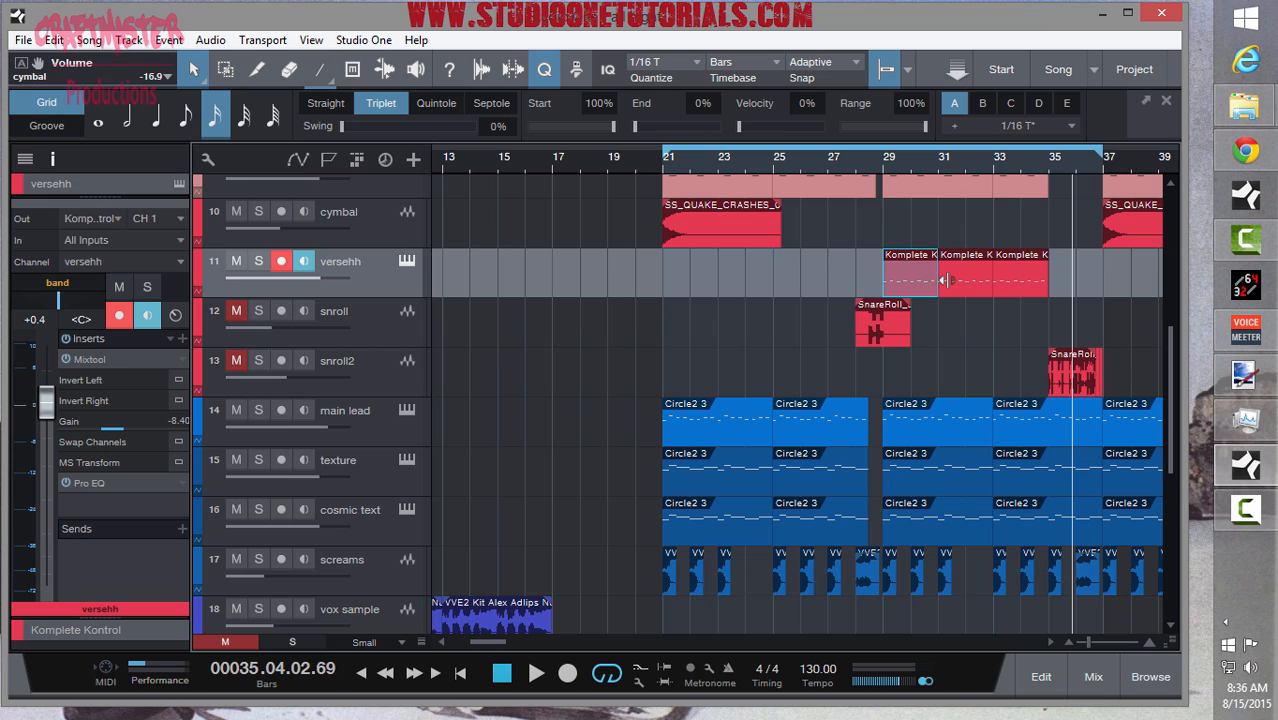
click(237, 311)
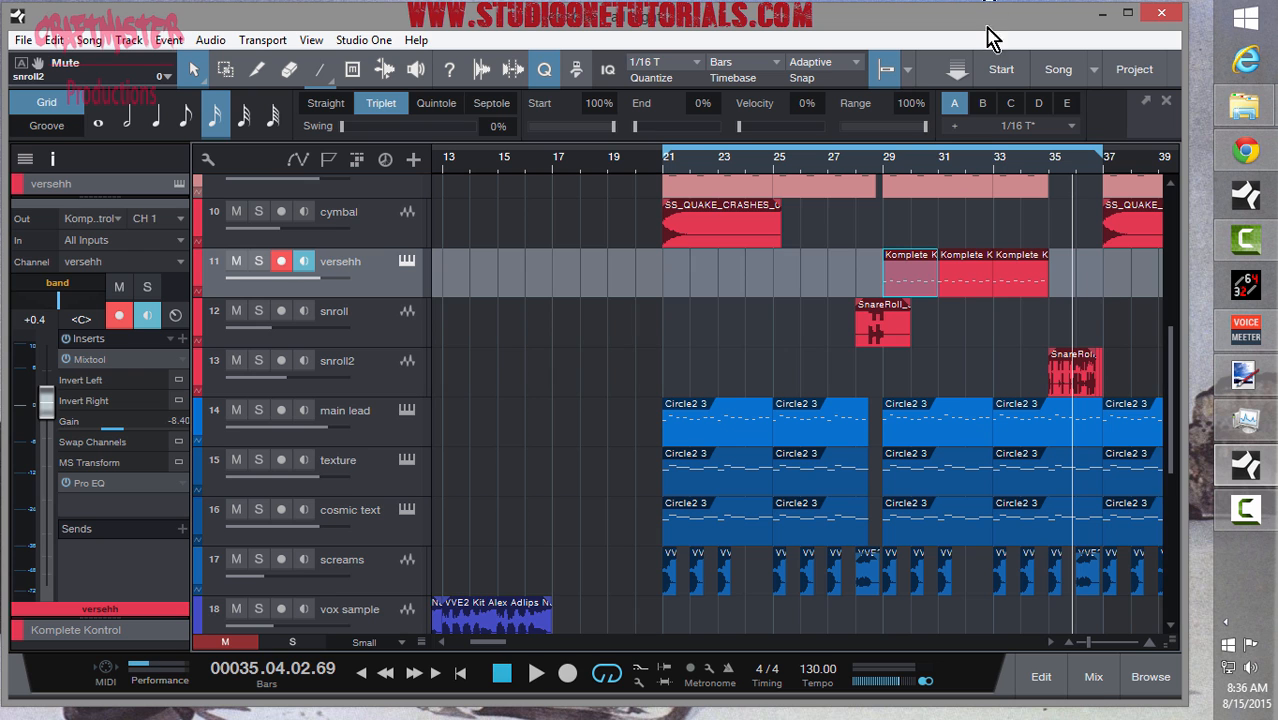
scroll(956, 171, up, 3)
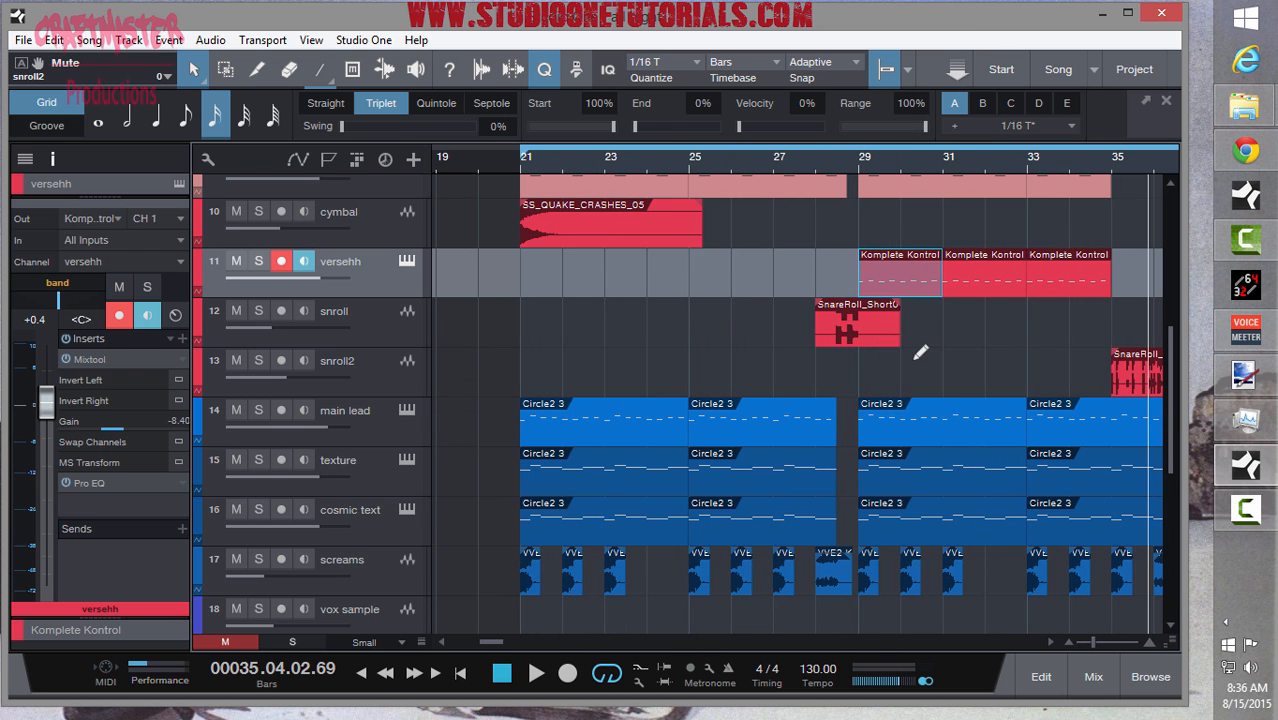
scroll(920, 352, up, 3)
scroll(920, 352, up, 2)
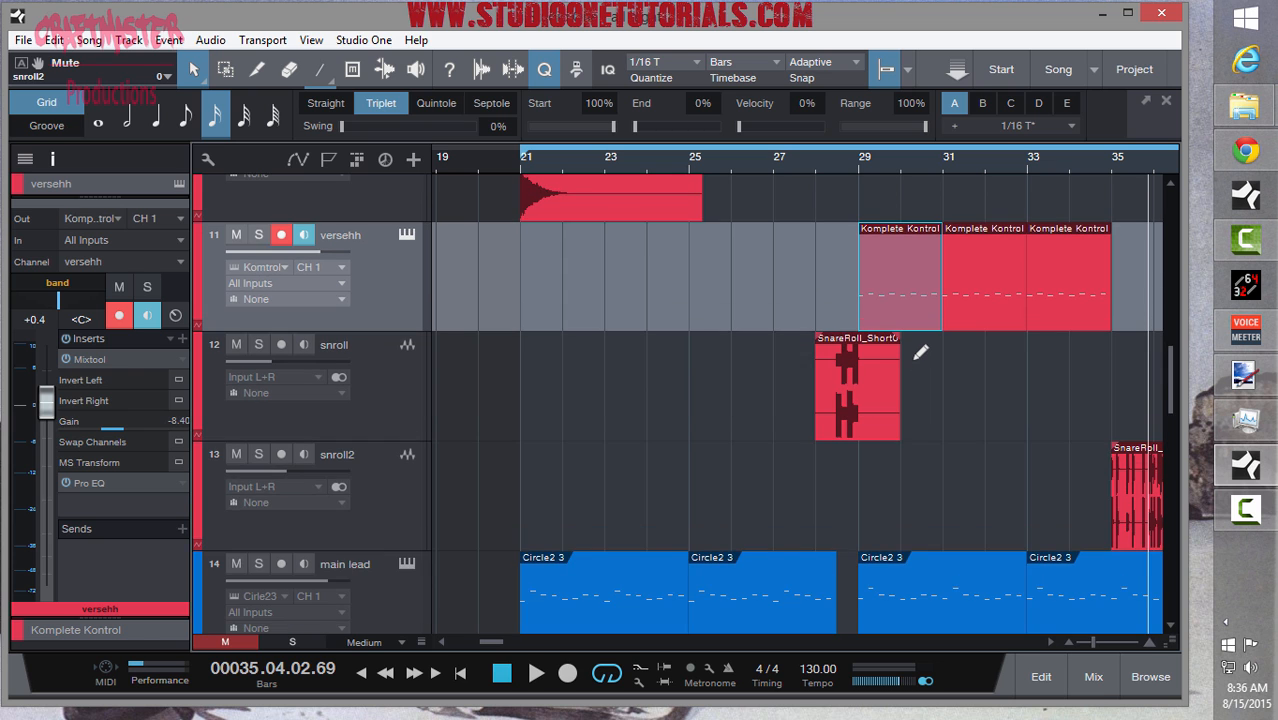
- Play the mix from about bar 27 to hear the snroll clip come in
mouse_move(810, 171)
mouse_down()
mouse_move(810, 194)
mouse_move(806, 155)
mouse_up()
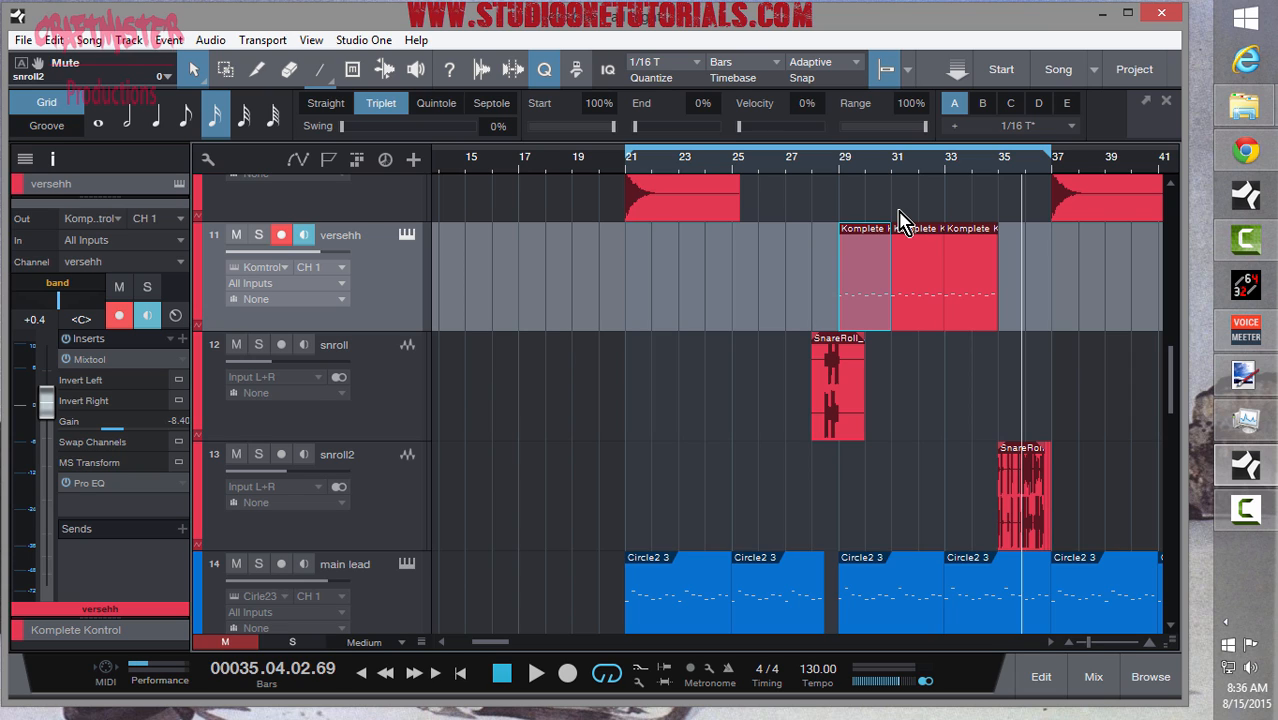
click(808, 170)
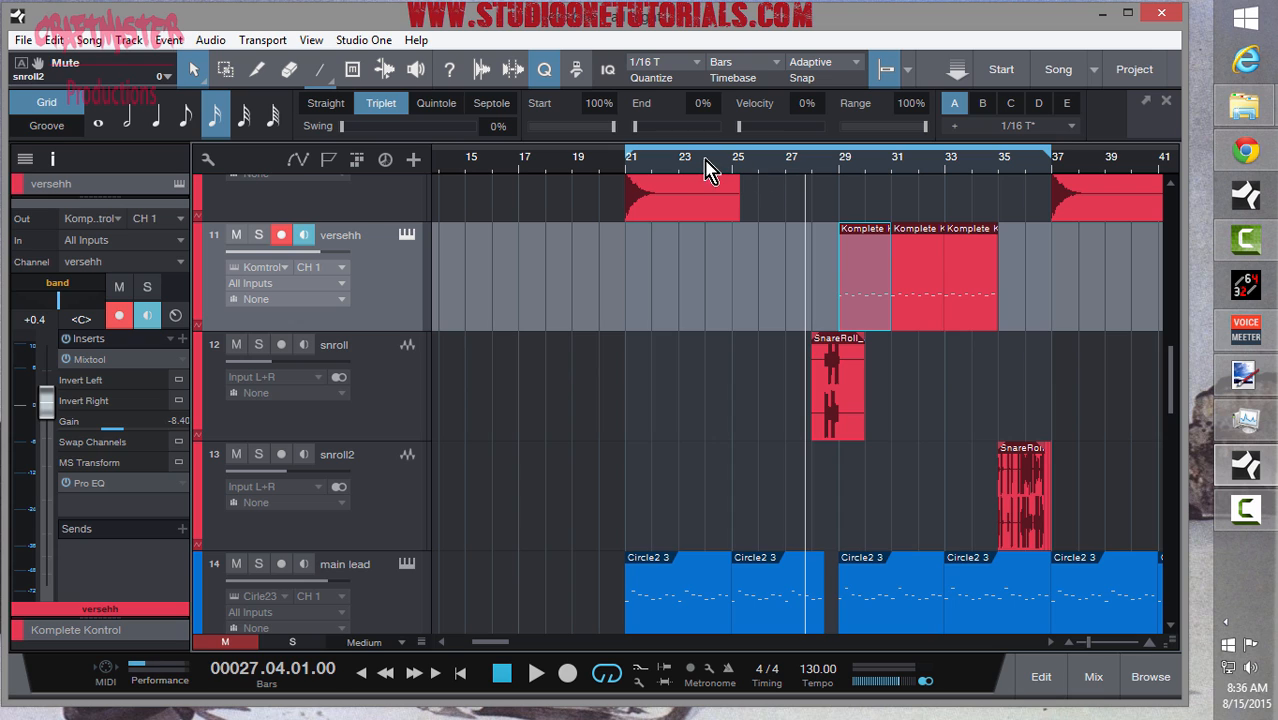
click(790, 178)
key(space)
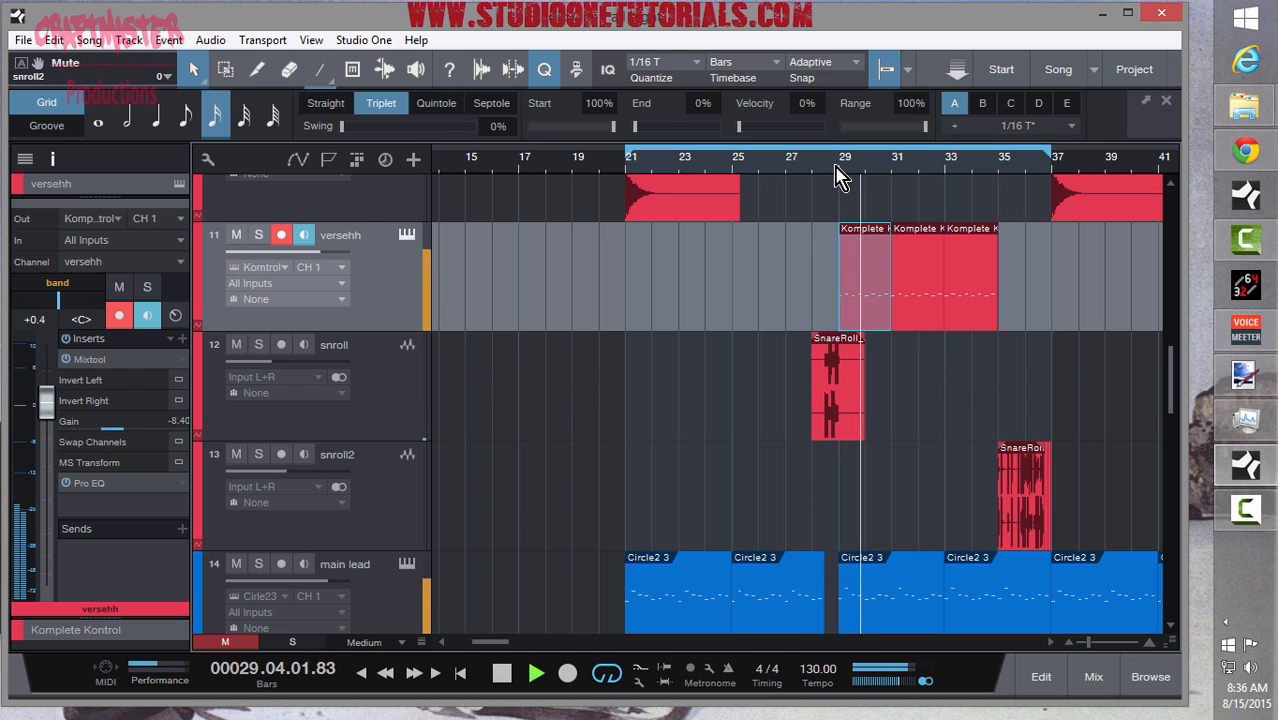
- Raise the snroll track's volume to -19.6 during playback and check the volume of snroll2
click(395, 368)
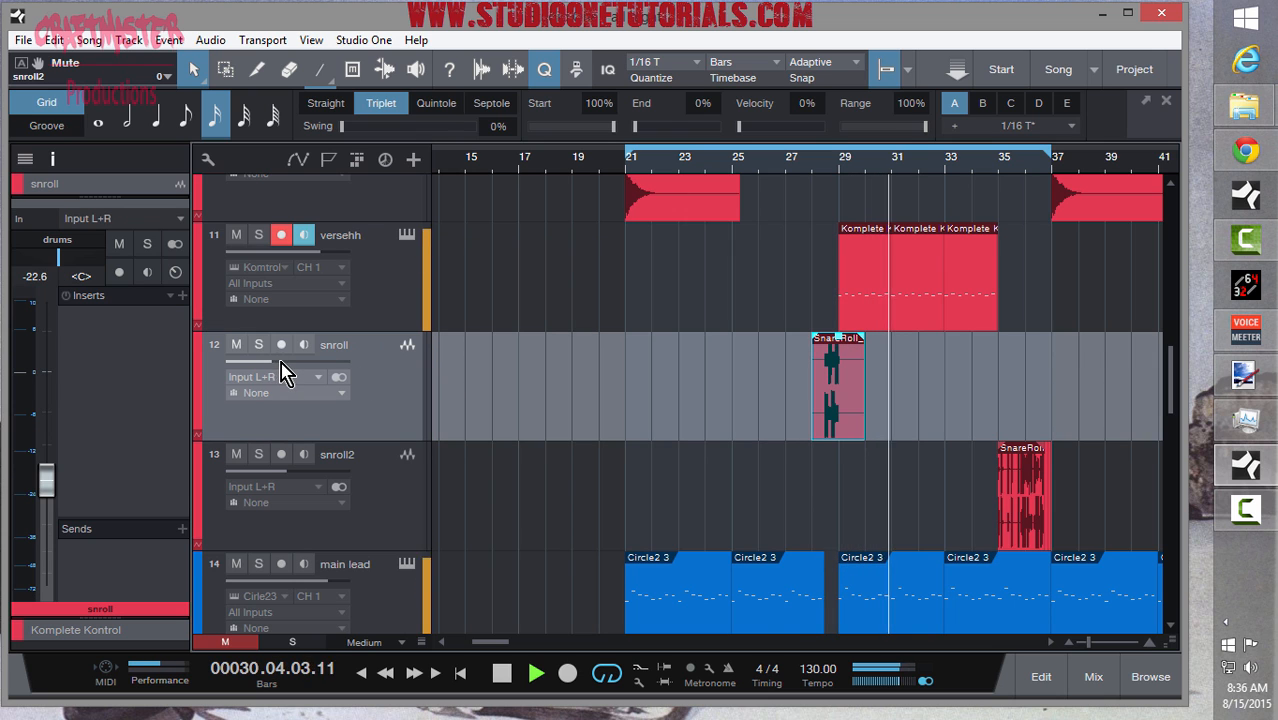
scroll(285, 398, up, 2)
scroll(283, 395, up, 3)
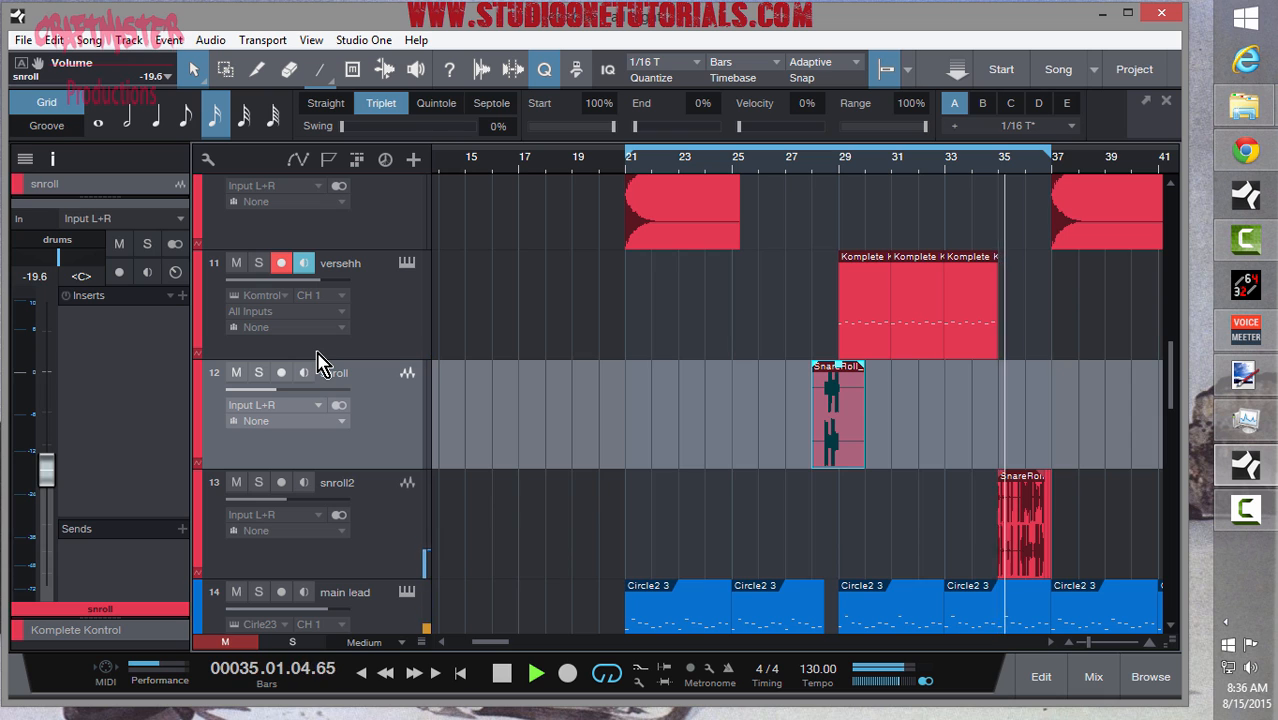
click(303, 482)
mouse_move(297, 510)
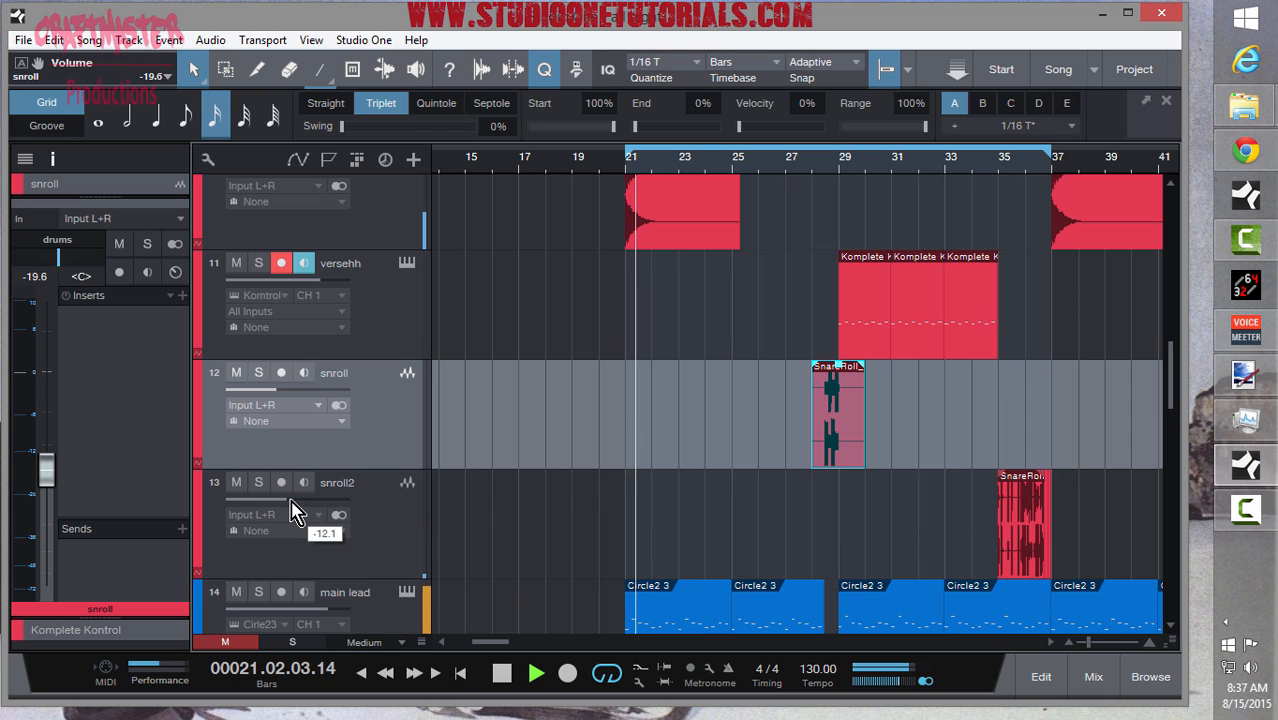
- Move the loop range to span bars 37 to 73 and play the mix through to about bar 54
drag(911, 160, 902, 131)
scroll(822, 271, down, 5)
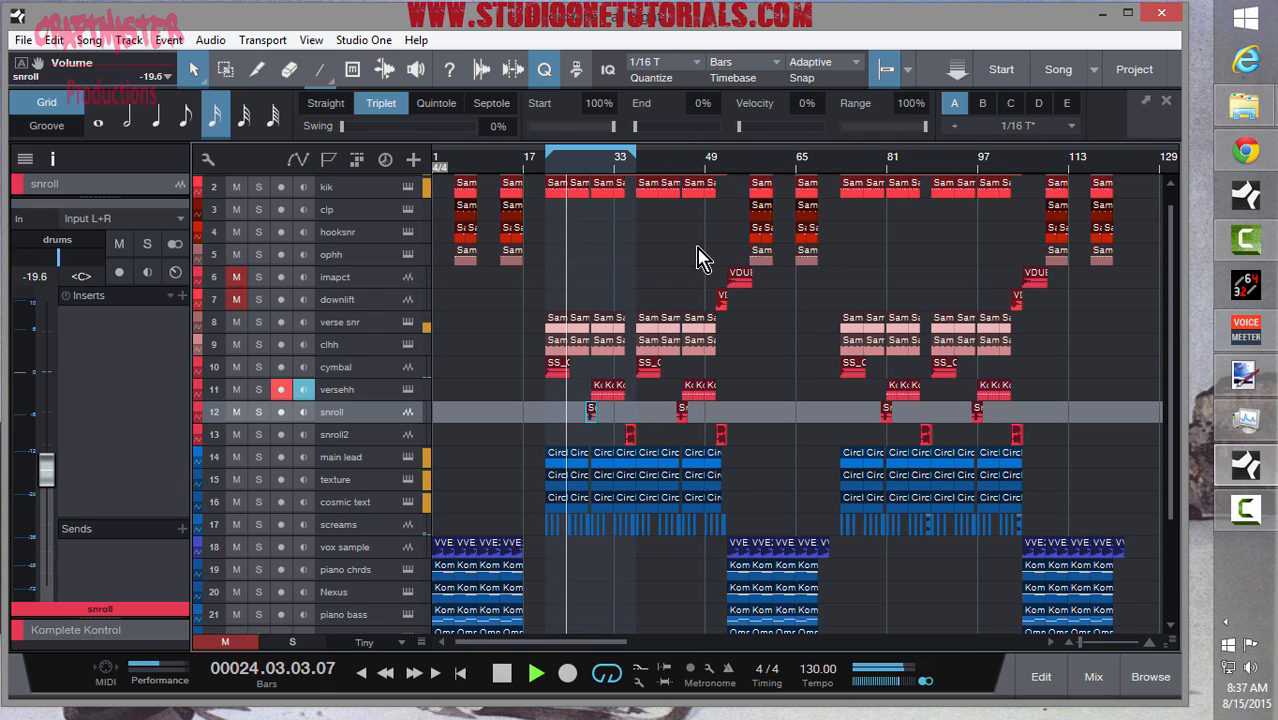
click(243, 290)
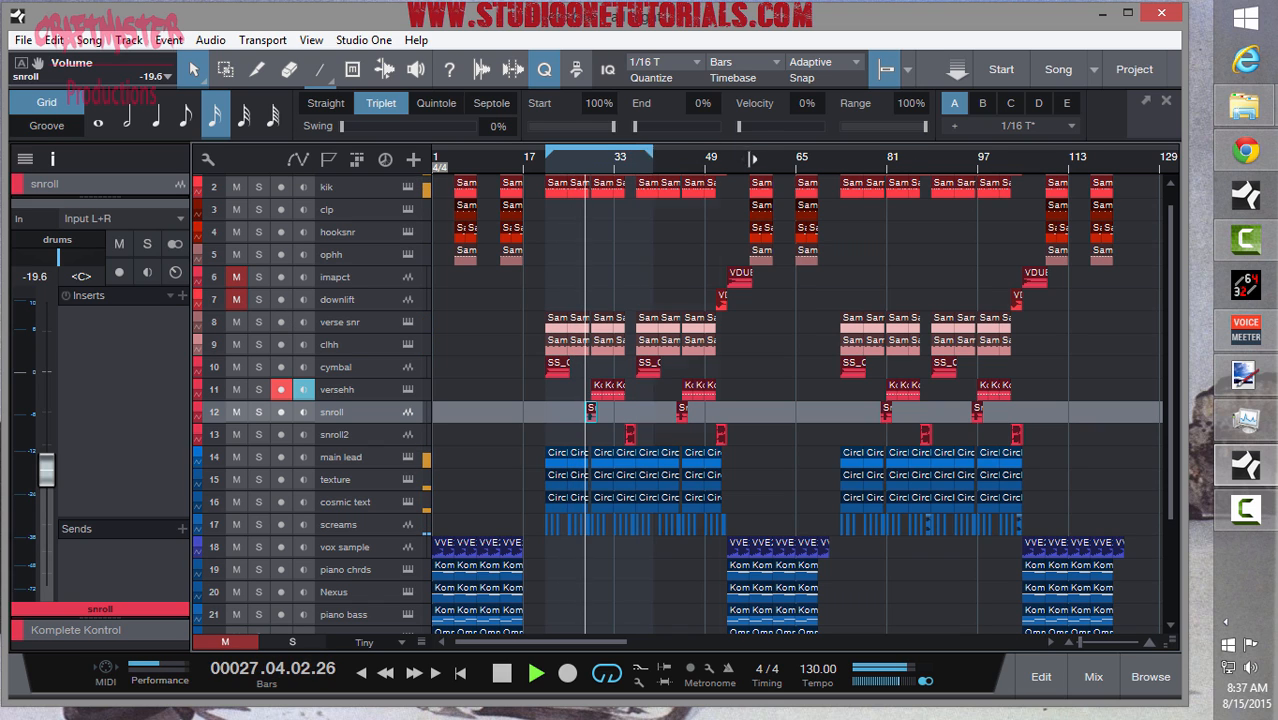
drag(753, 159, 762, 160)
drag(546, 163, 634, 175)
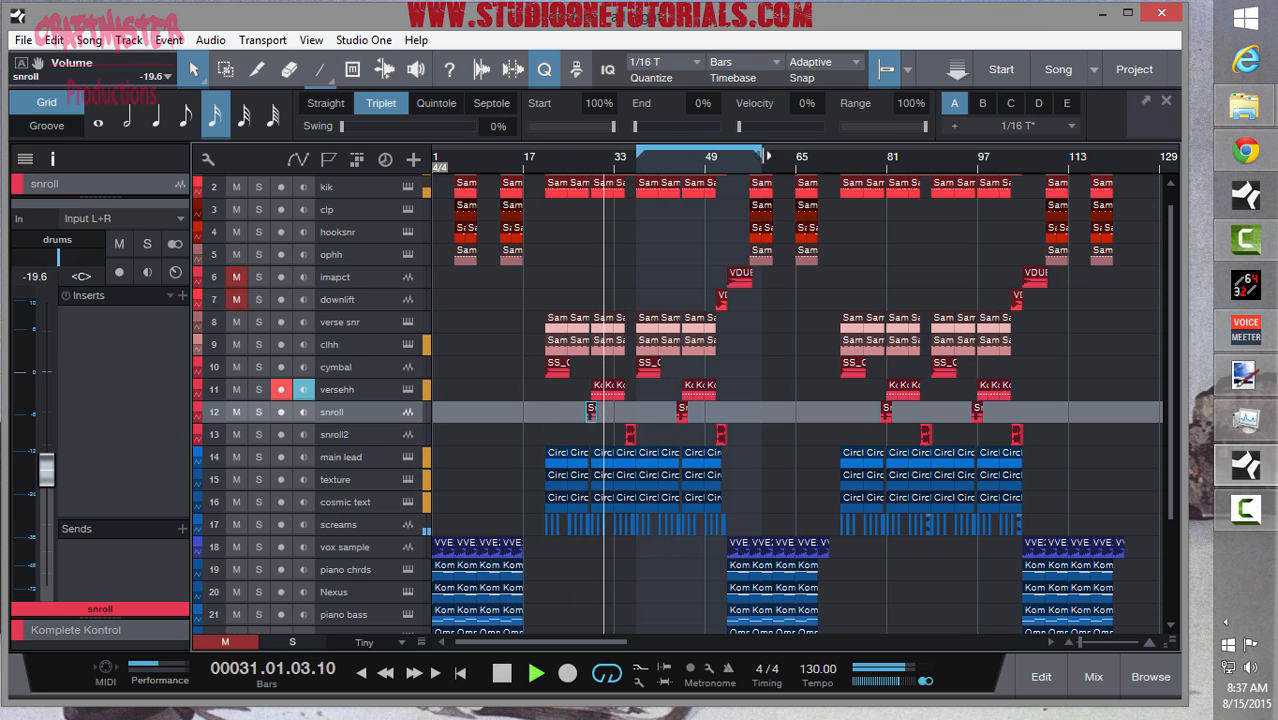
drag(766, 158, 838, 160)
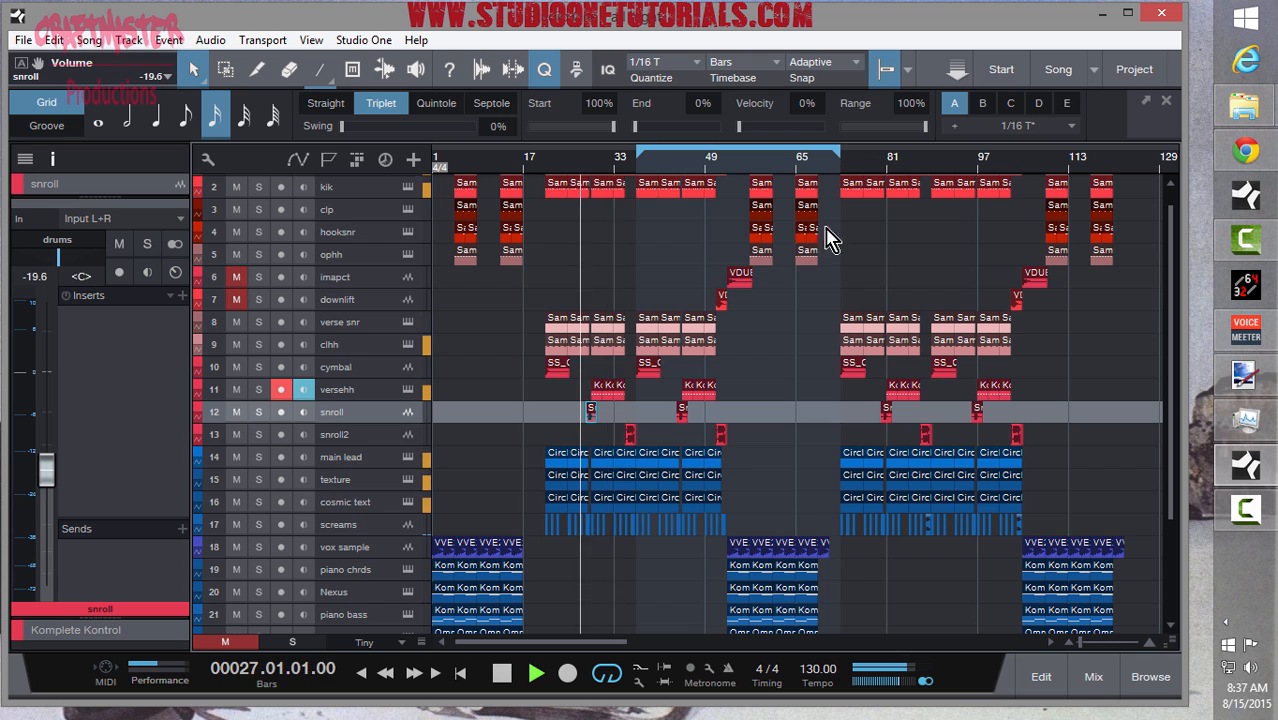
scroll(790, 337, up, 1)
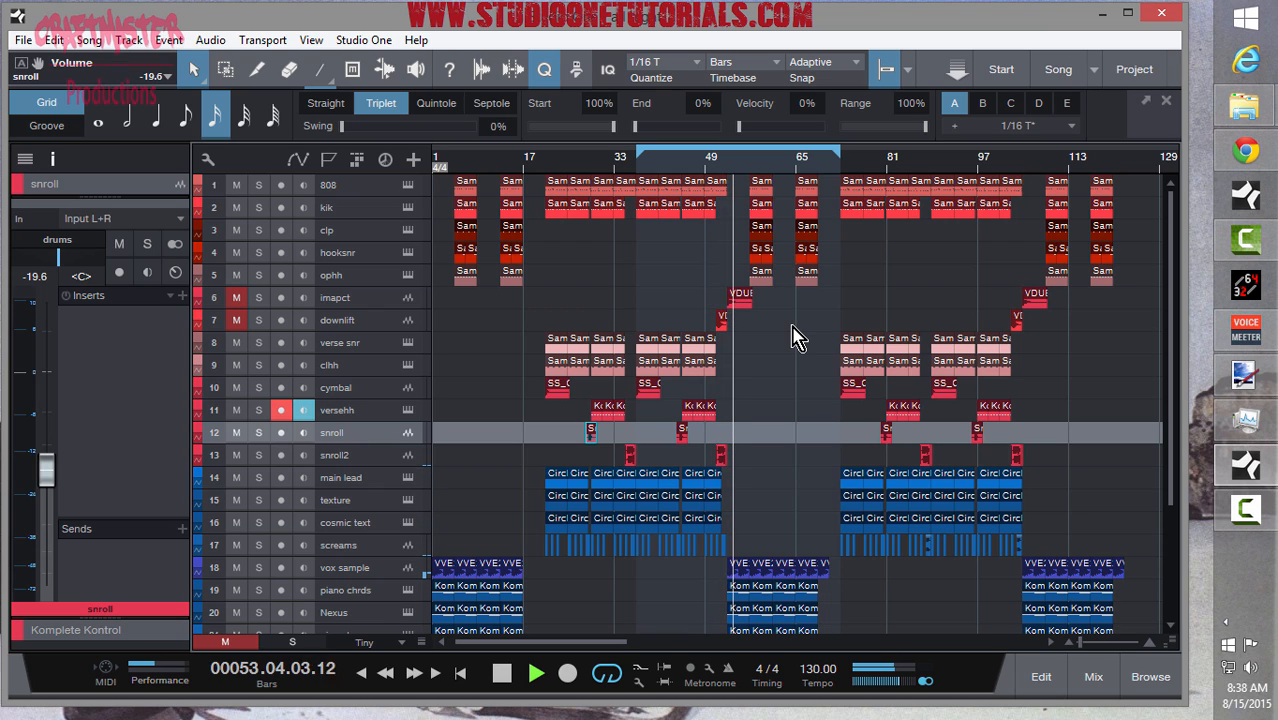
key(space)
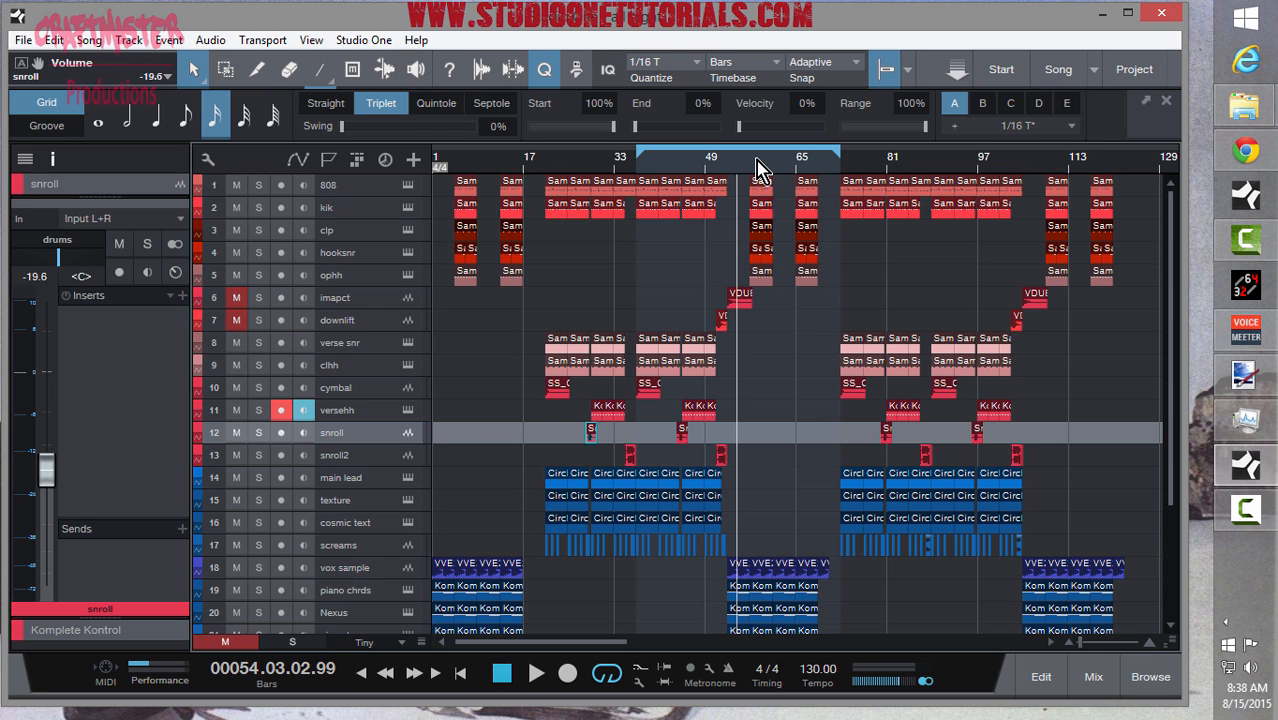
- Unmute the imapct track and play its entrance in the mix from about bar 50
scroll(755, 188, up, 8)
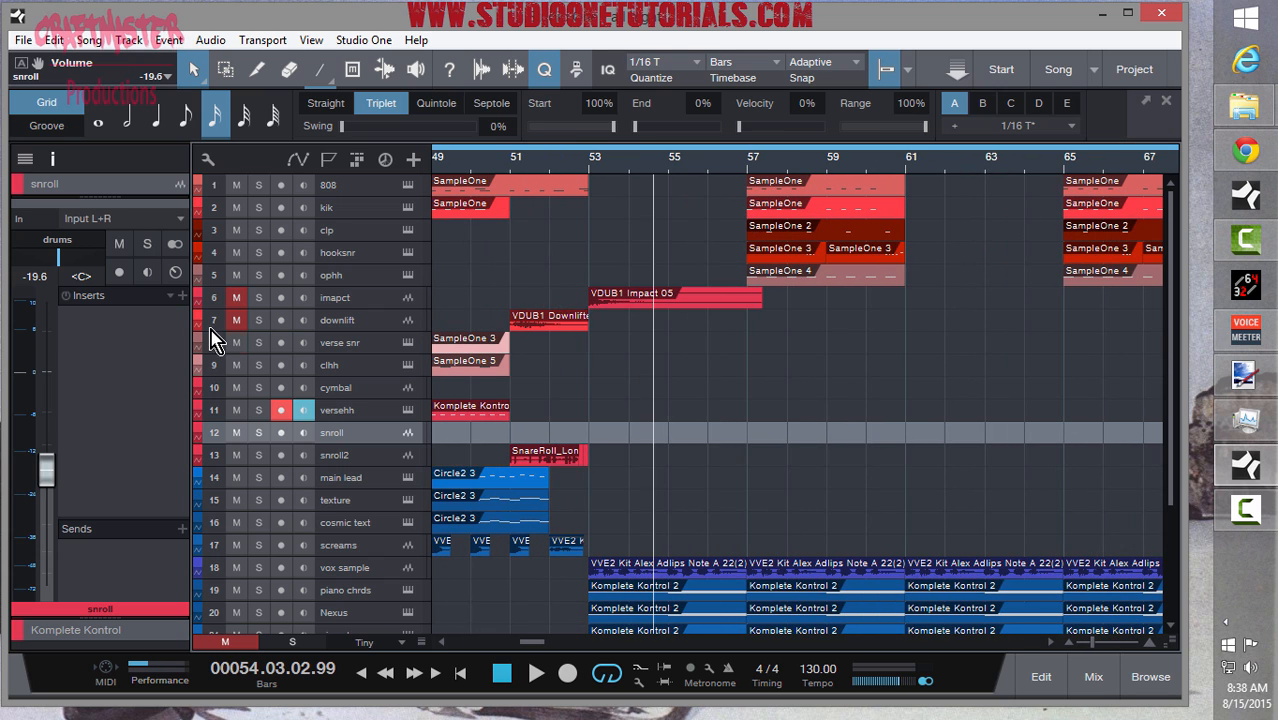
click(236, 297)
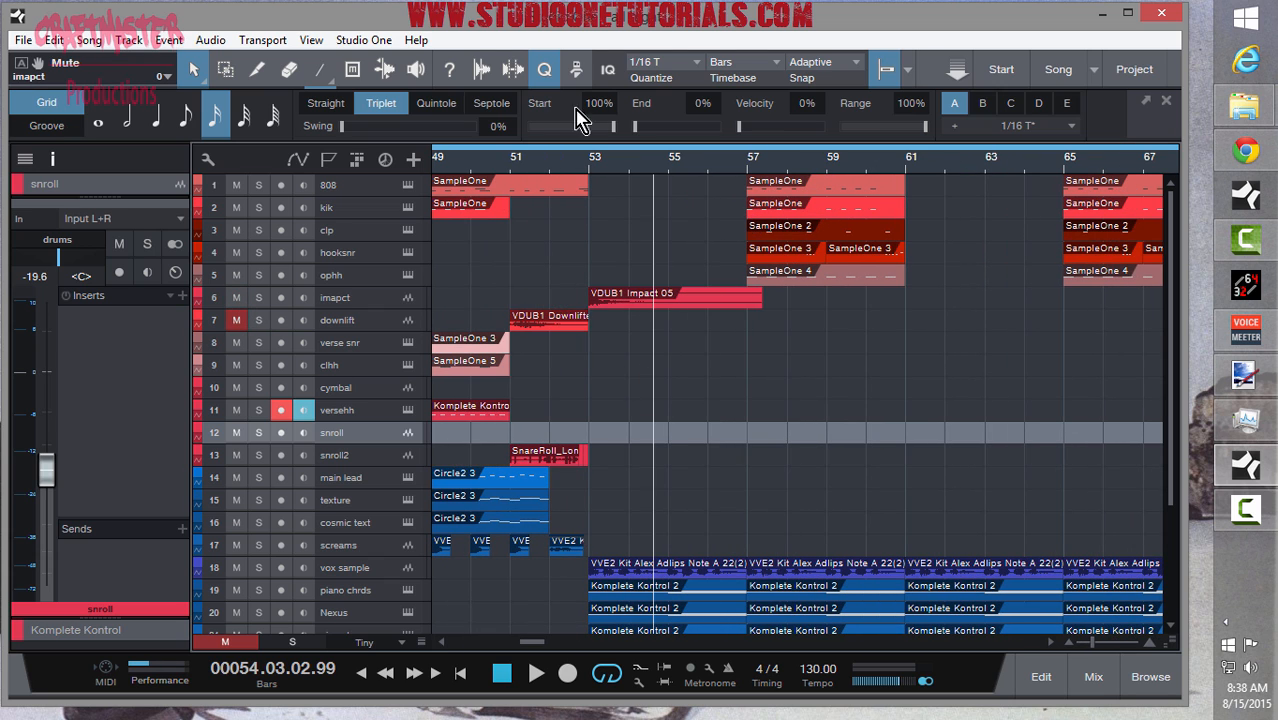
click(501, 166)
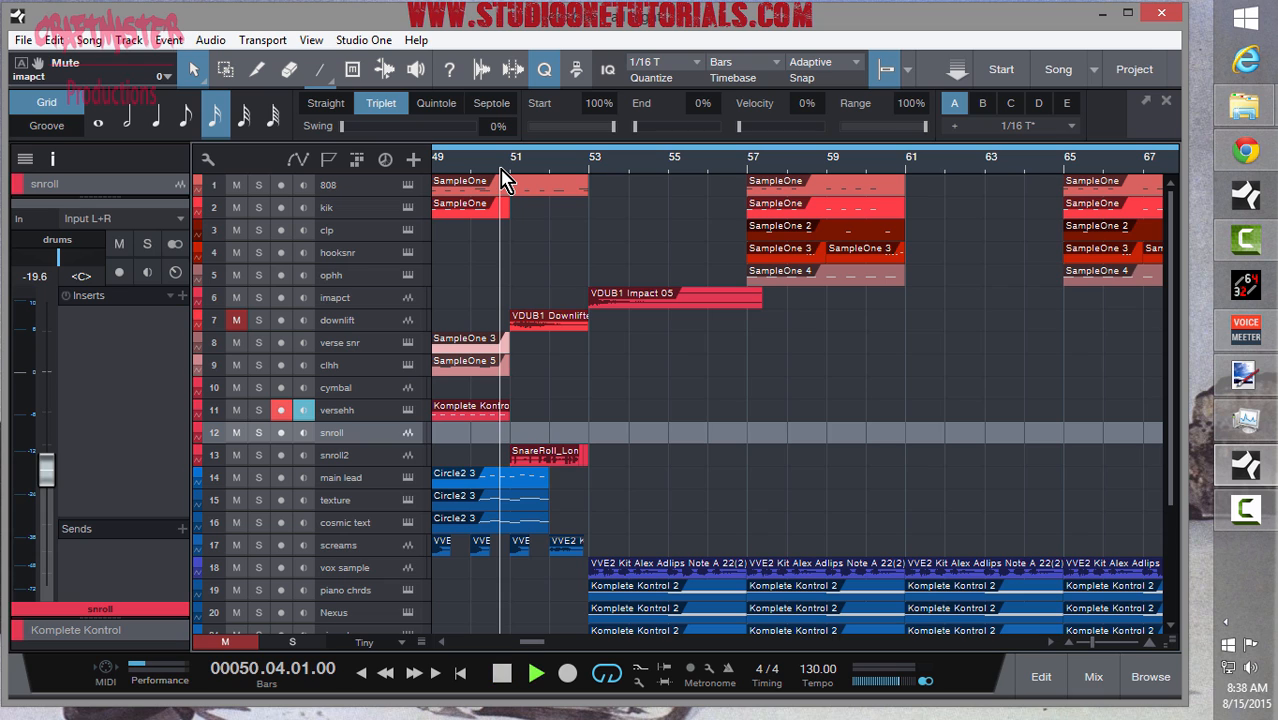
key(space)
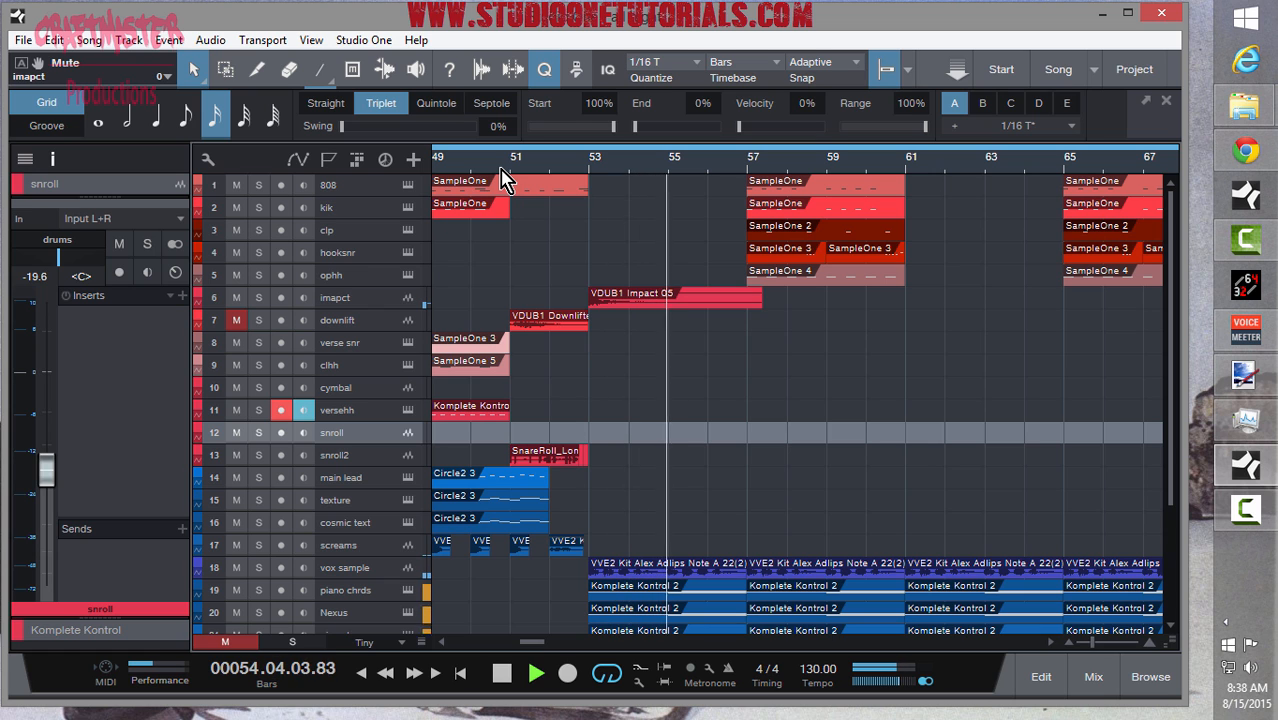
key(space)
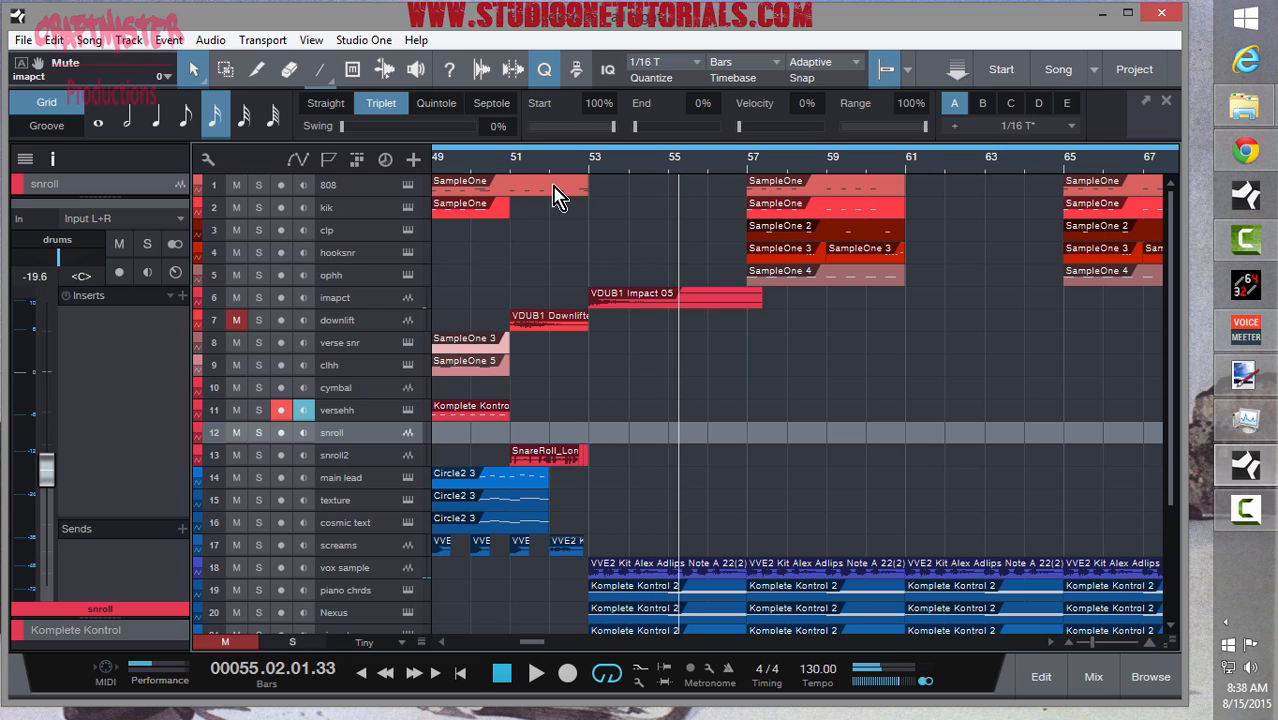
- Enlarge the downlift track's lane to show its waveform and select the VDUB1 Impact 05 clip
mouse_move(466, 165)
mouse_down()
mouse_move(482, 196)
mouse_move(485, 172)
mouse_up()
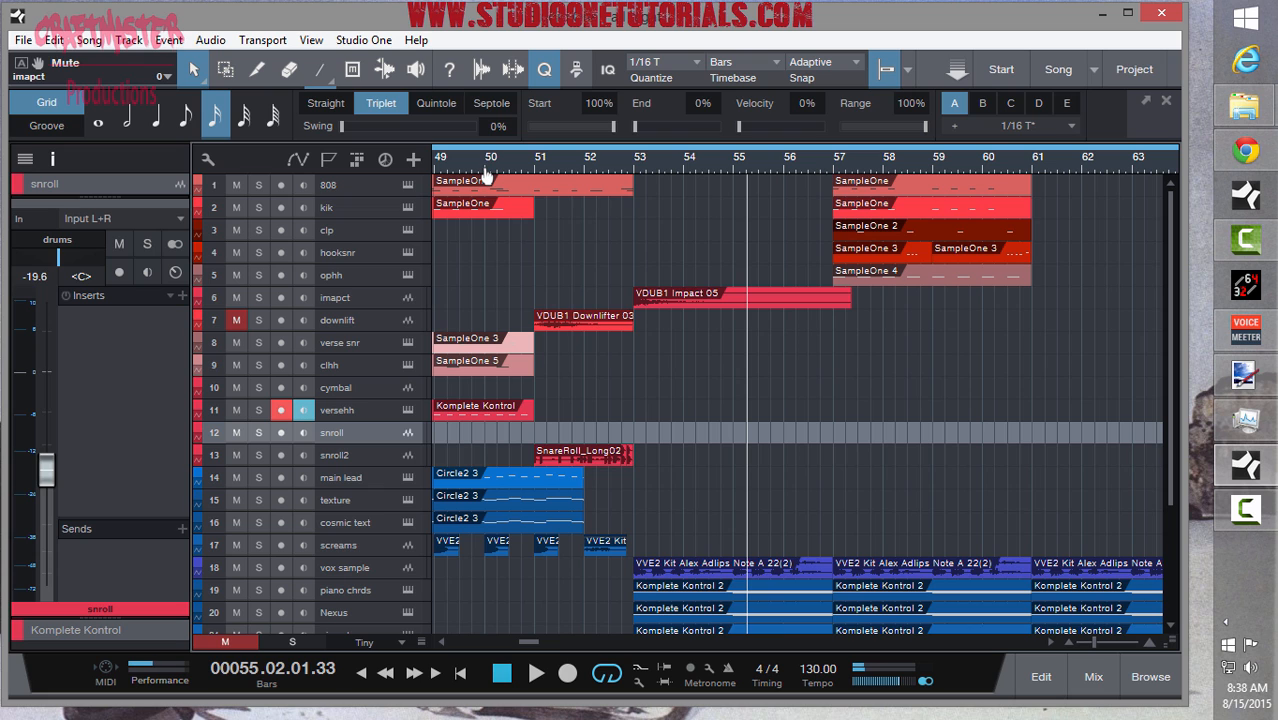
drag(409, 331, 410, 388)
click(728, 299)
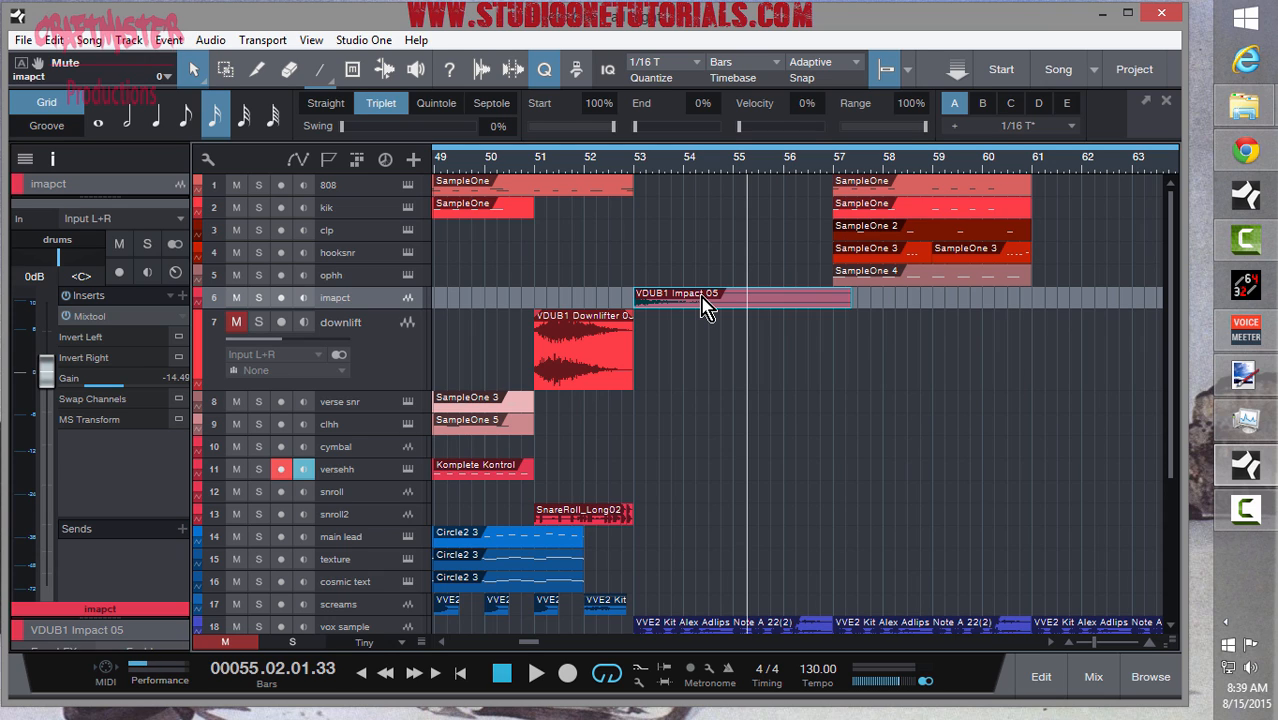
- Unmute the downlift track and play the mix from bar 51 through the downlifter into the impact
click(522, 167)
drag(527, 167, 540, 208)
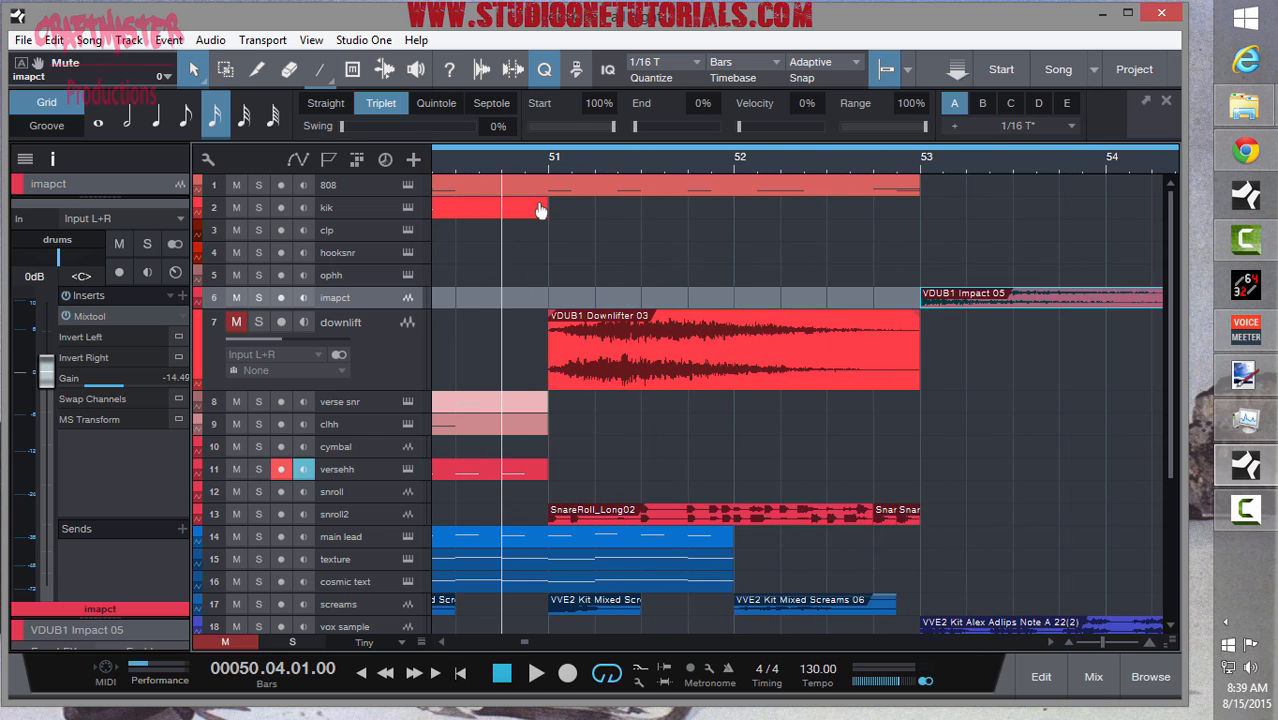
click(559, 183)
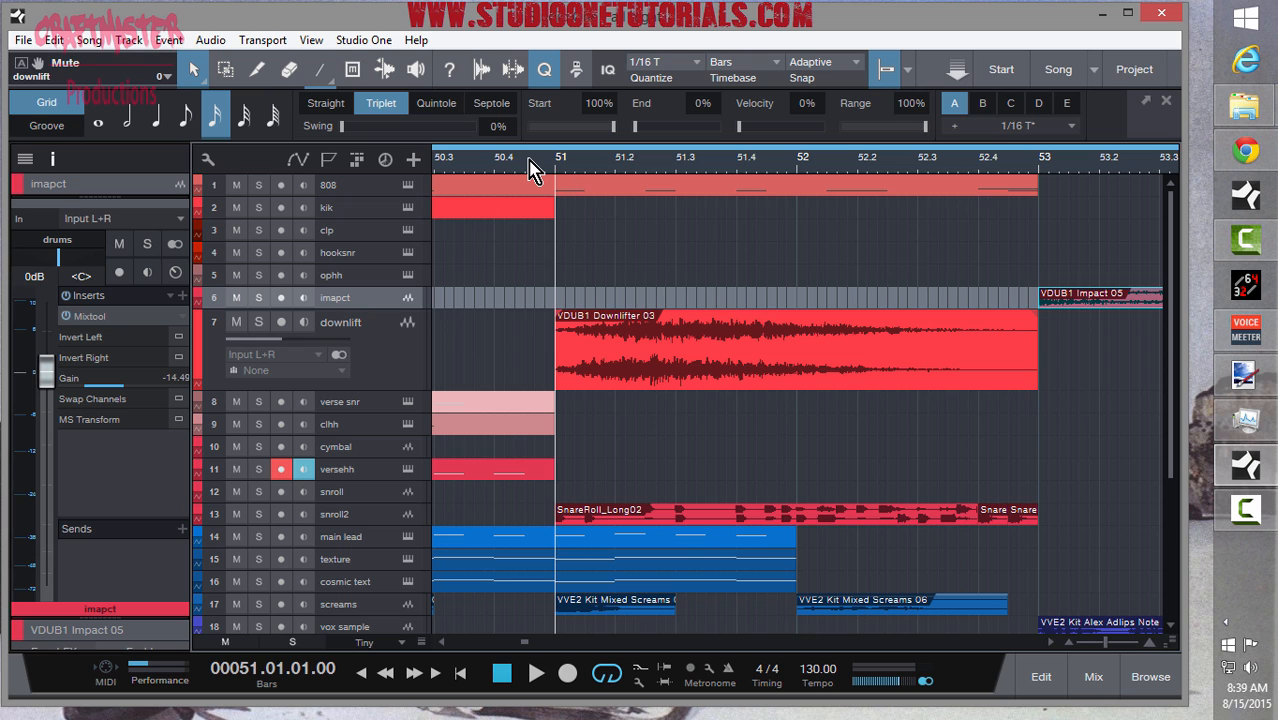
key(space)
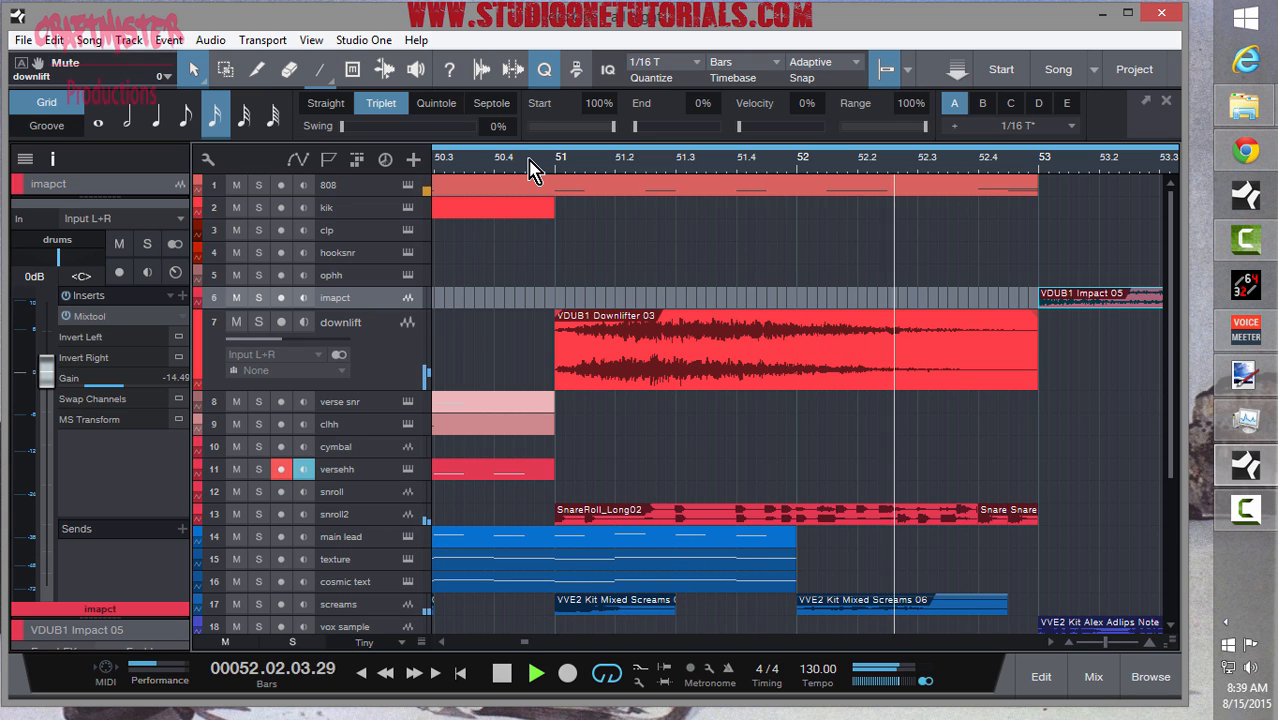
key(space)
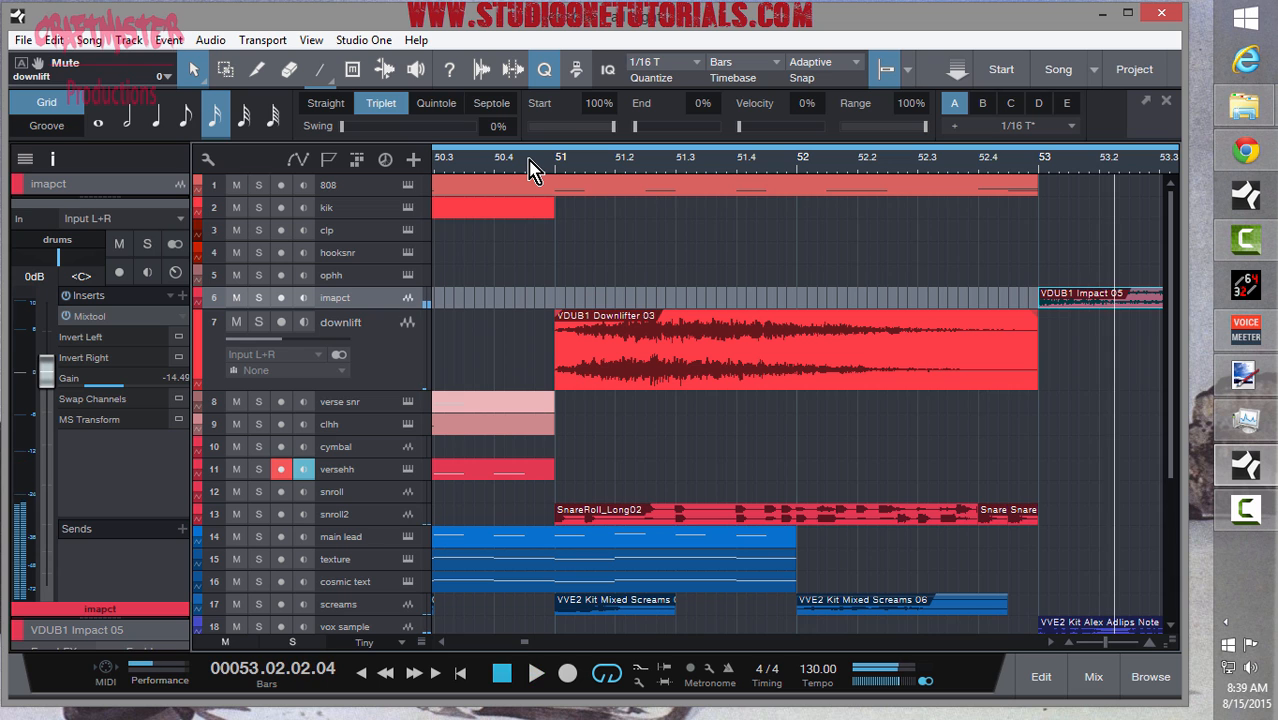
- Browse the VDUB1 Downlifter samples in the file browser, clear the "down" search and collapse the Vengeance - Essential Dubstep Vol.1 folder
scroll(533, 170, down, 4)
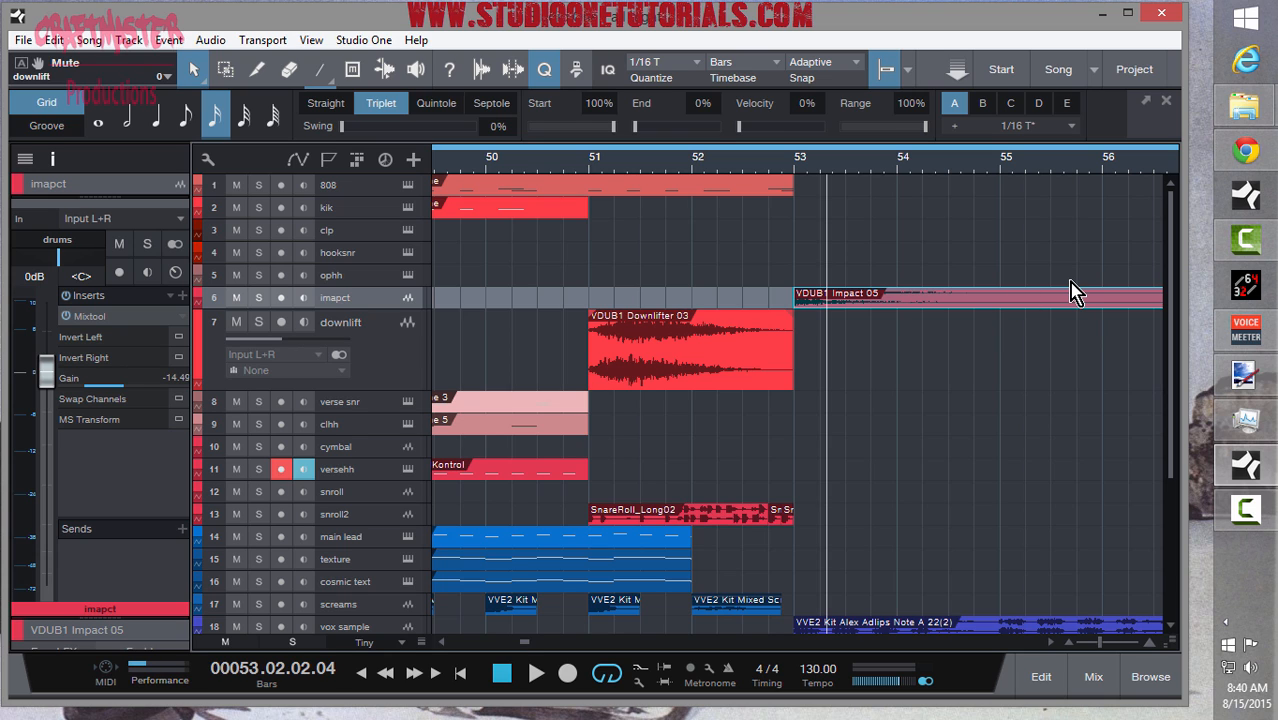
key(F5)
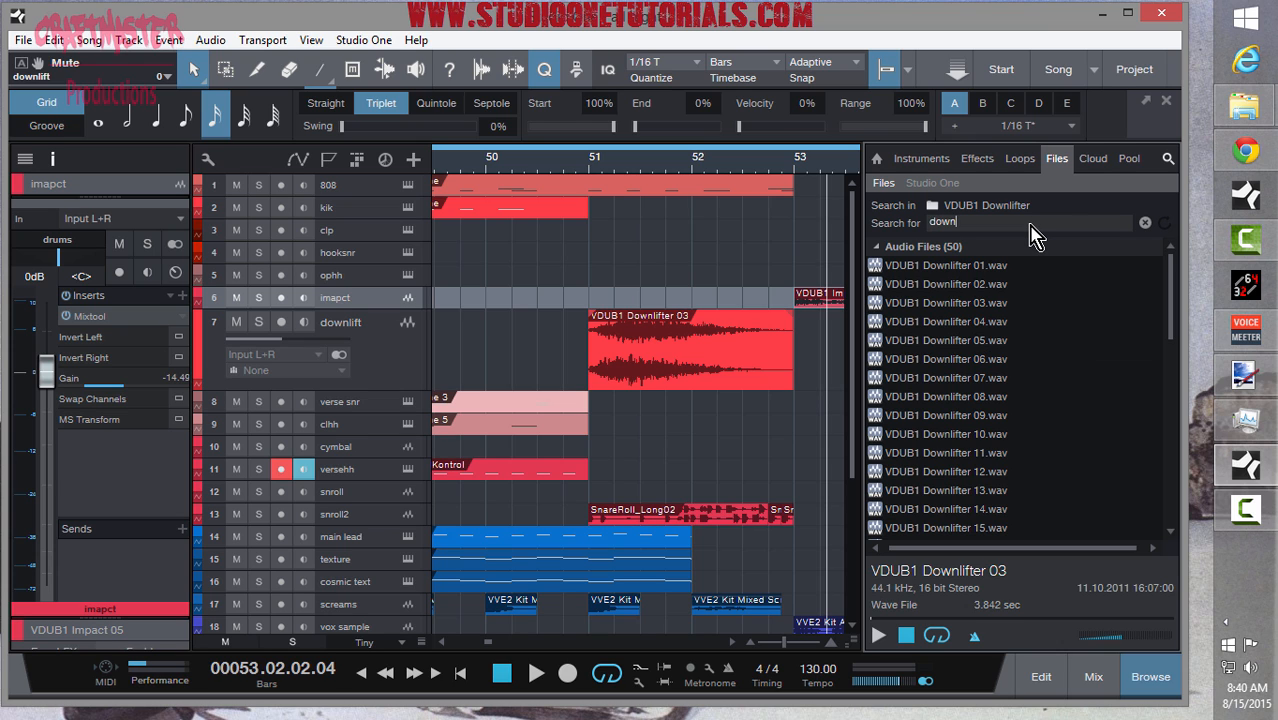
scroll(1044, 414, down, 10)
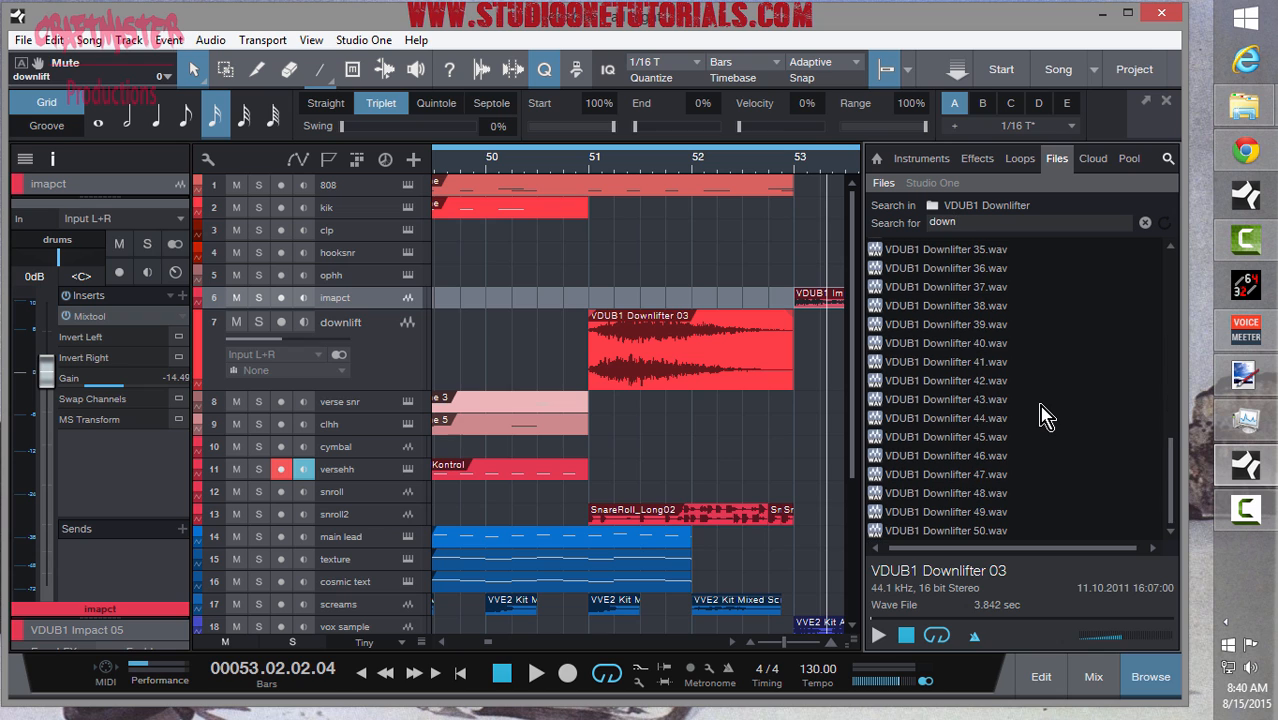
scroll(984, 418, up, 11)
scroll(955, 380, up, 1)
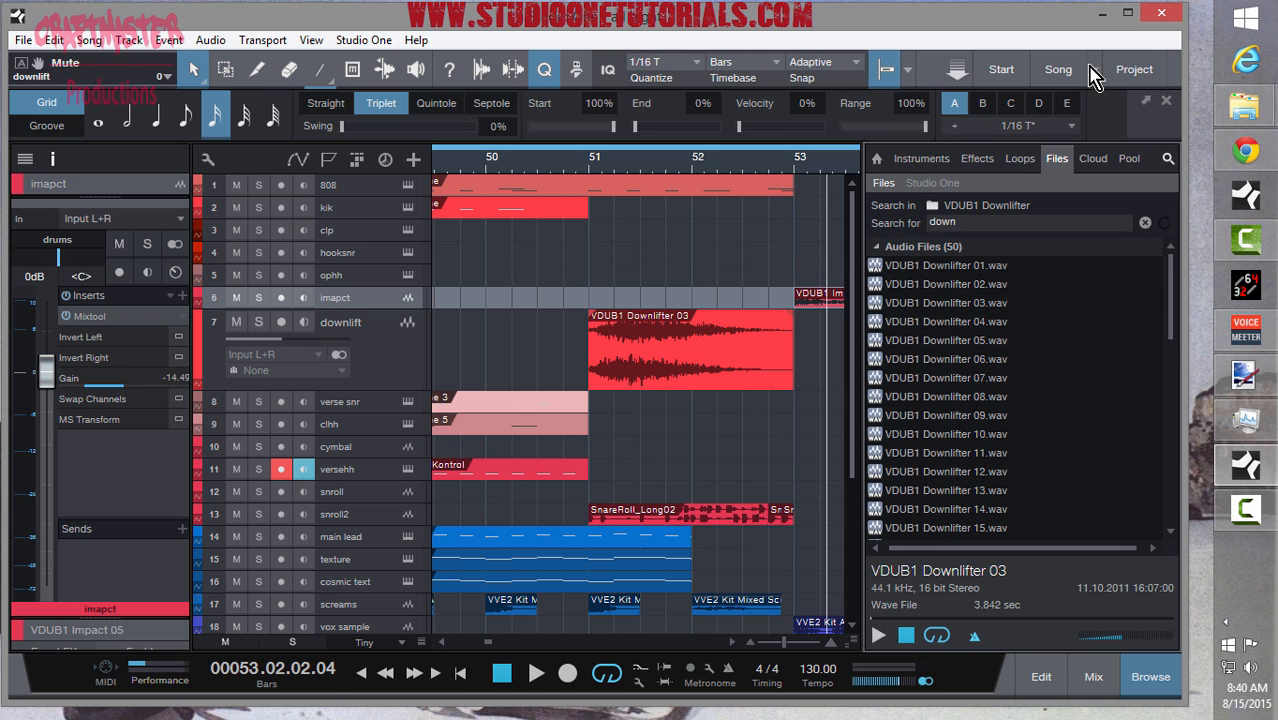
click(1145, 223)
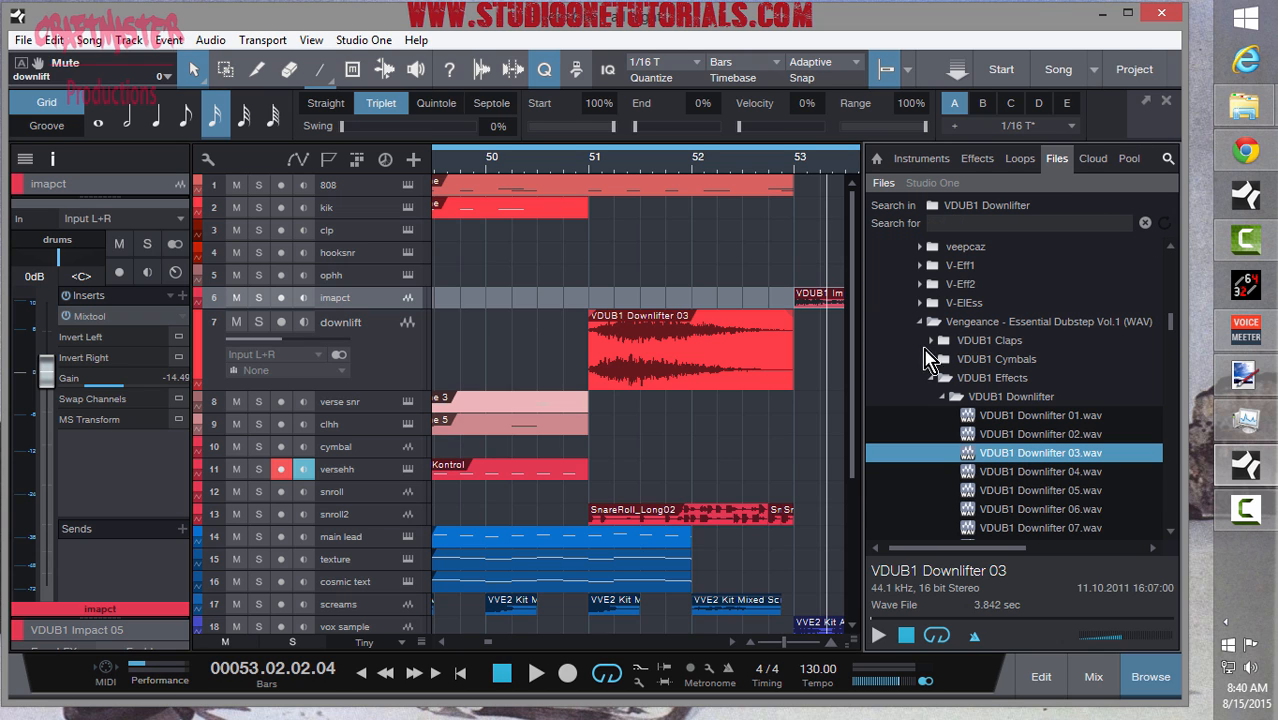
click(920, 321)
- Adjust the loop range's end to bar 73, at the start of the next verse
drag(670, 160, 715, 357)
scroll(718, 356, down, 3)
scroll(733, 360, up, 4)
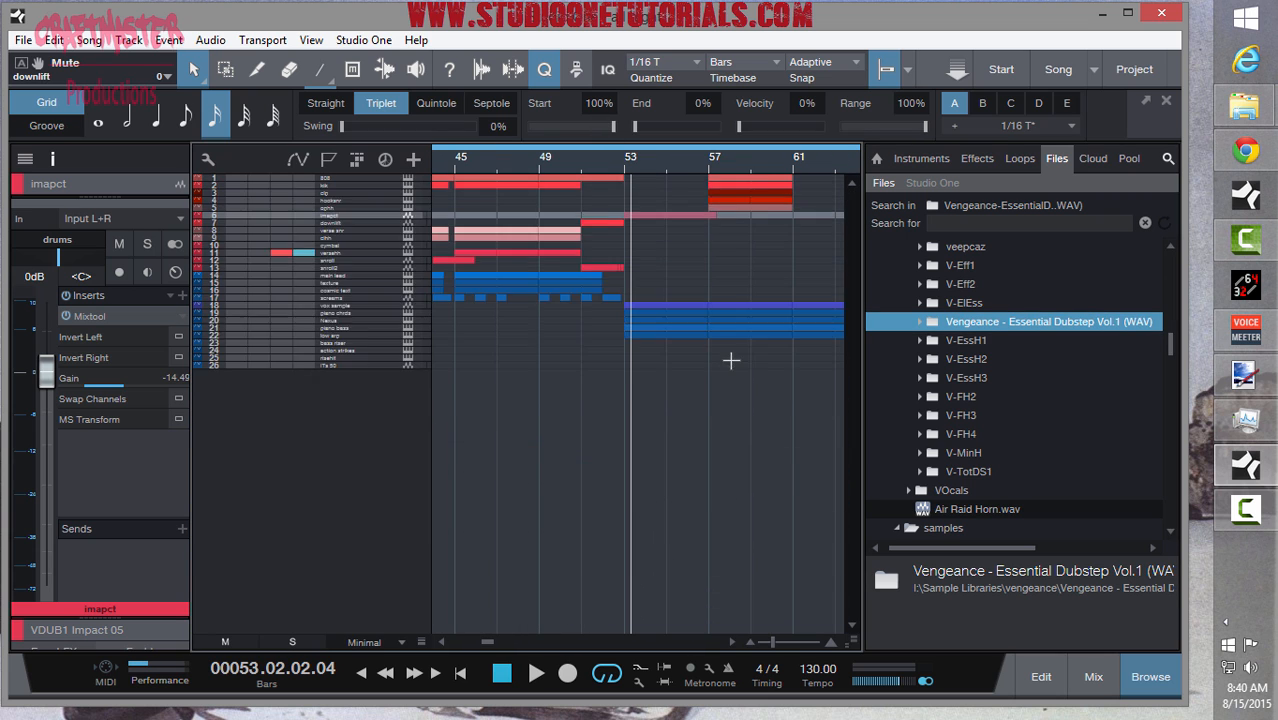
mouse_move(625, 160)
mouse_down()
mouse_move(628, 200)
mouse_move(640, 135)
mouse_move(643, 145)
mouse_up()
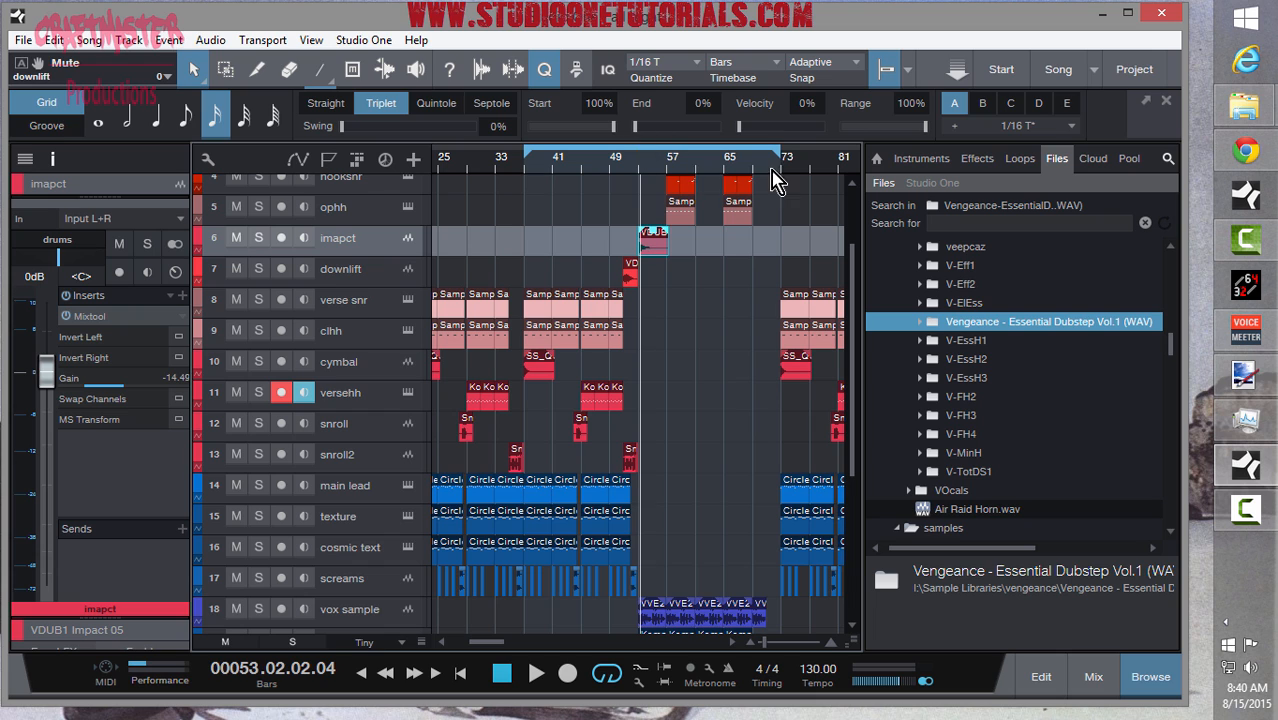
drag(780, 157, 757, 158)
scroll(755, 240, up, 4)
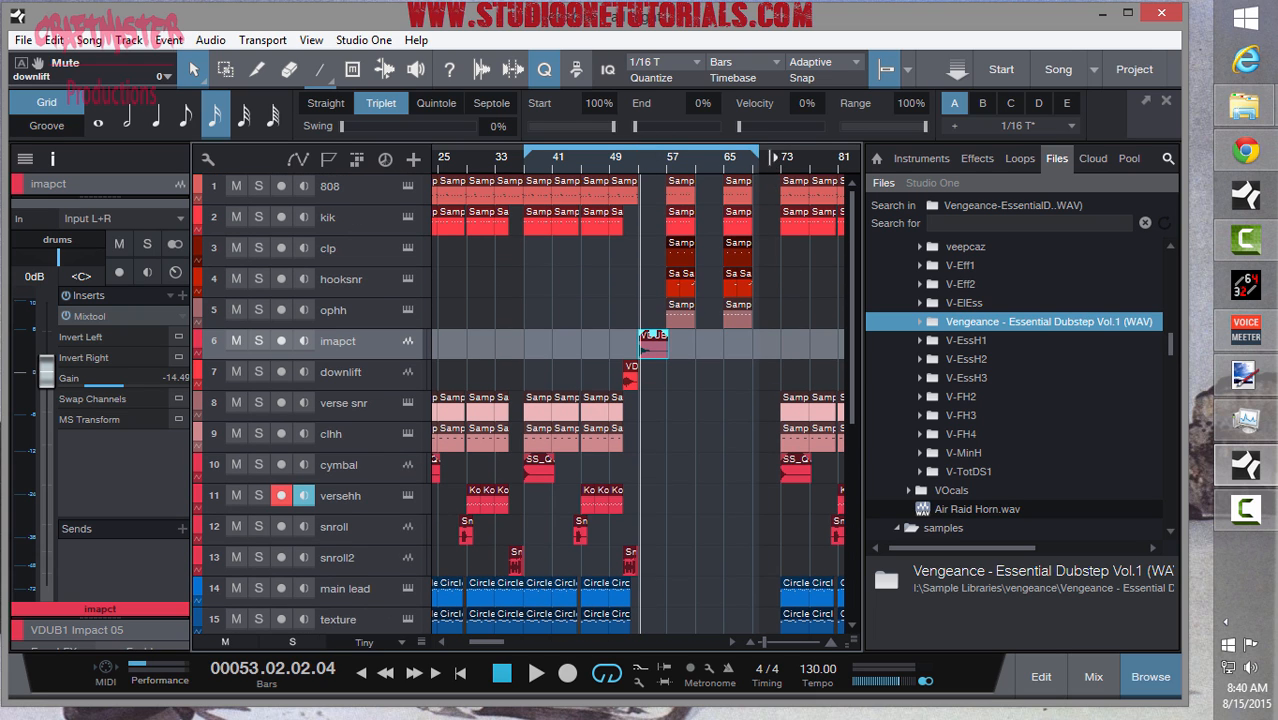
drag(758, 158, 780, 158)
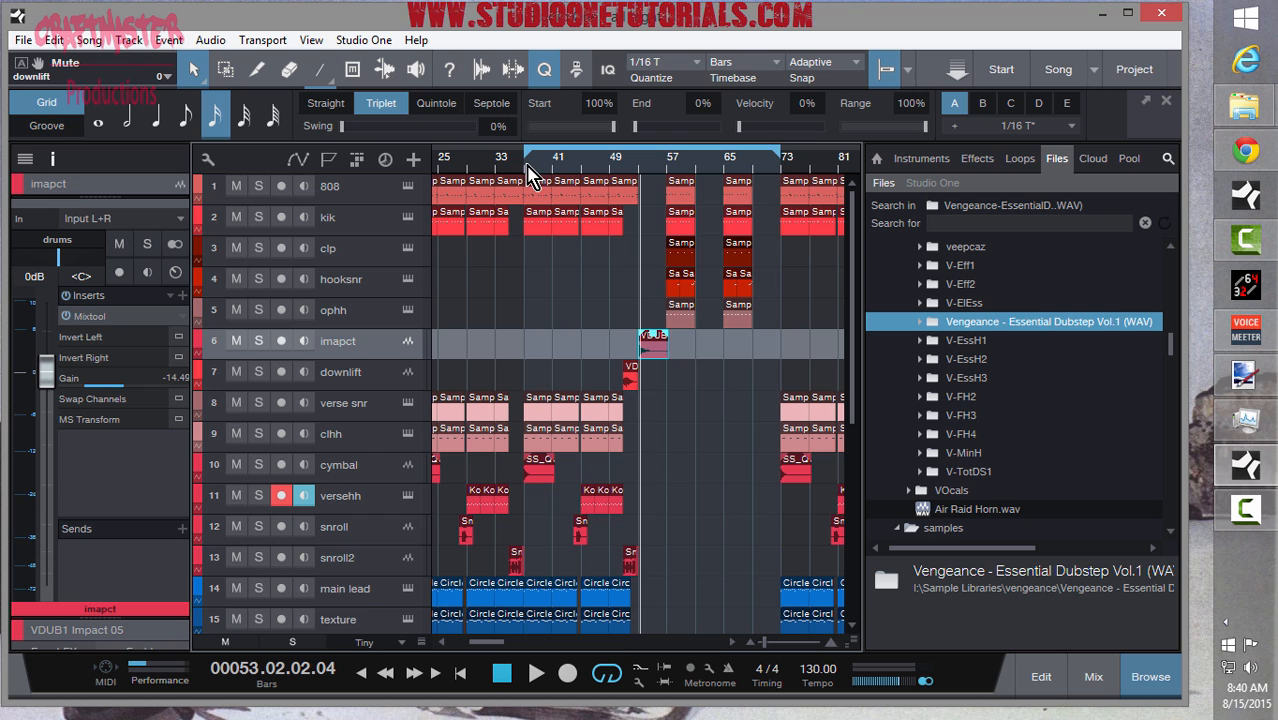
- Play the full mix in the loop from bar 37, hide the browser during playback, and stop
key(space)
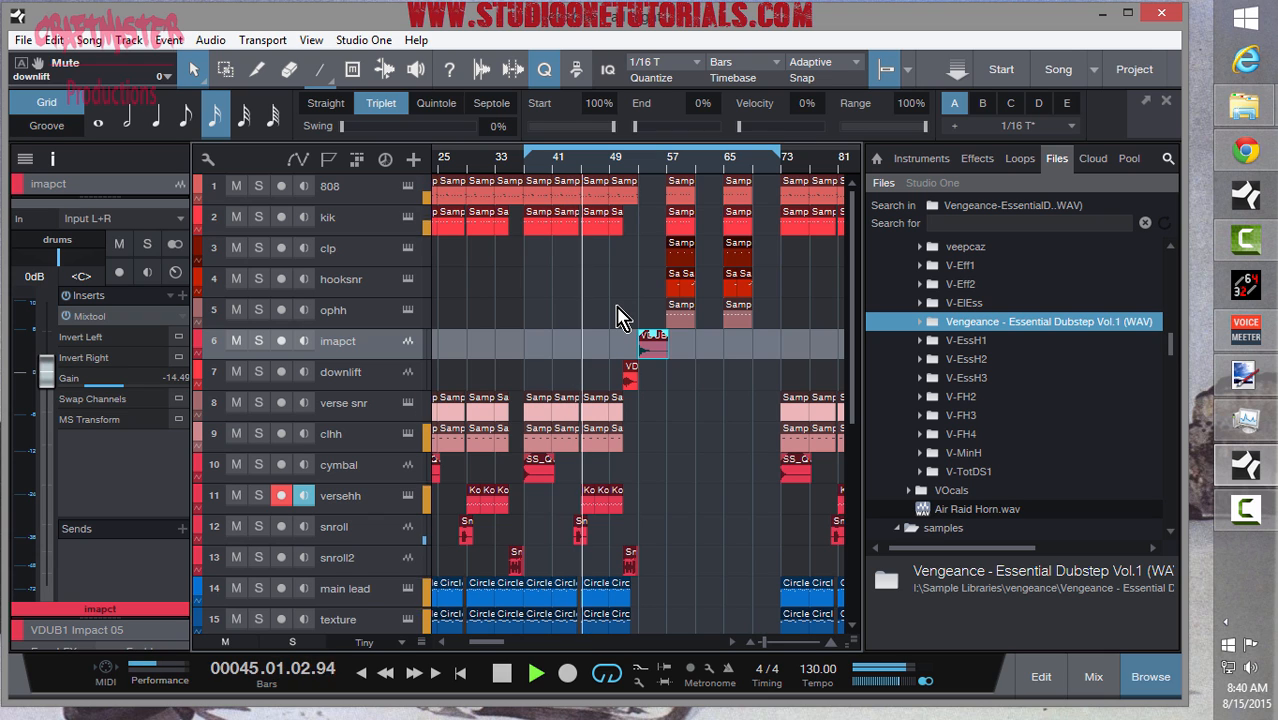
key(F5)
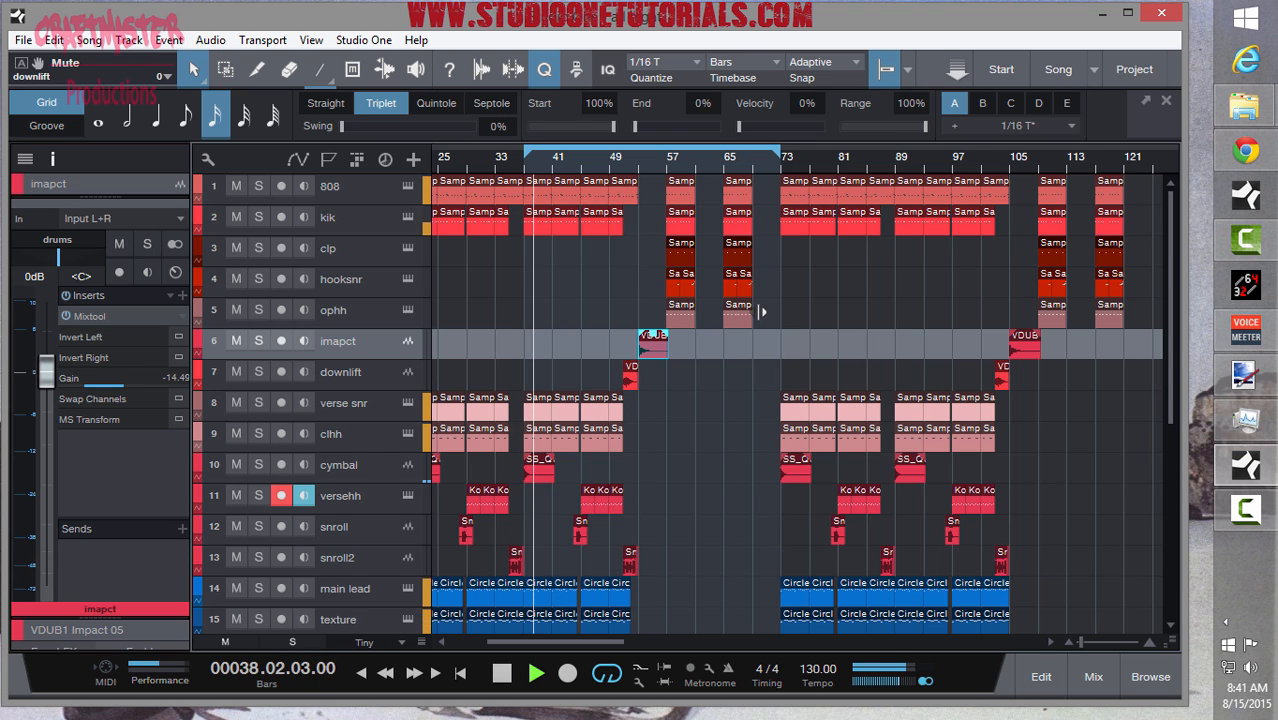
key(space)
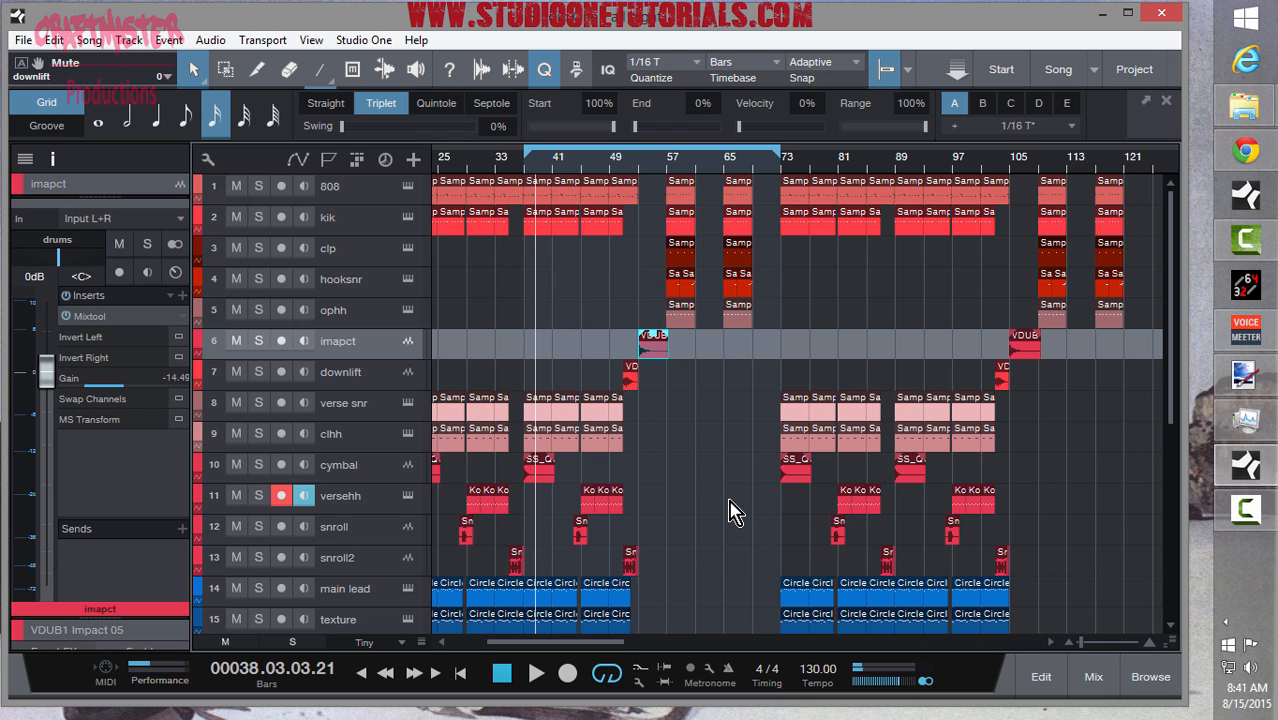
- Reduce the track heights until all 26 tracks fit in the arrangement
key(shift+w)
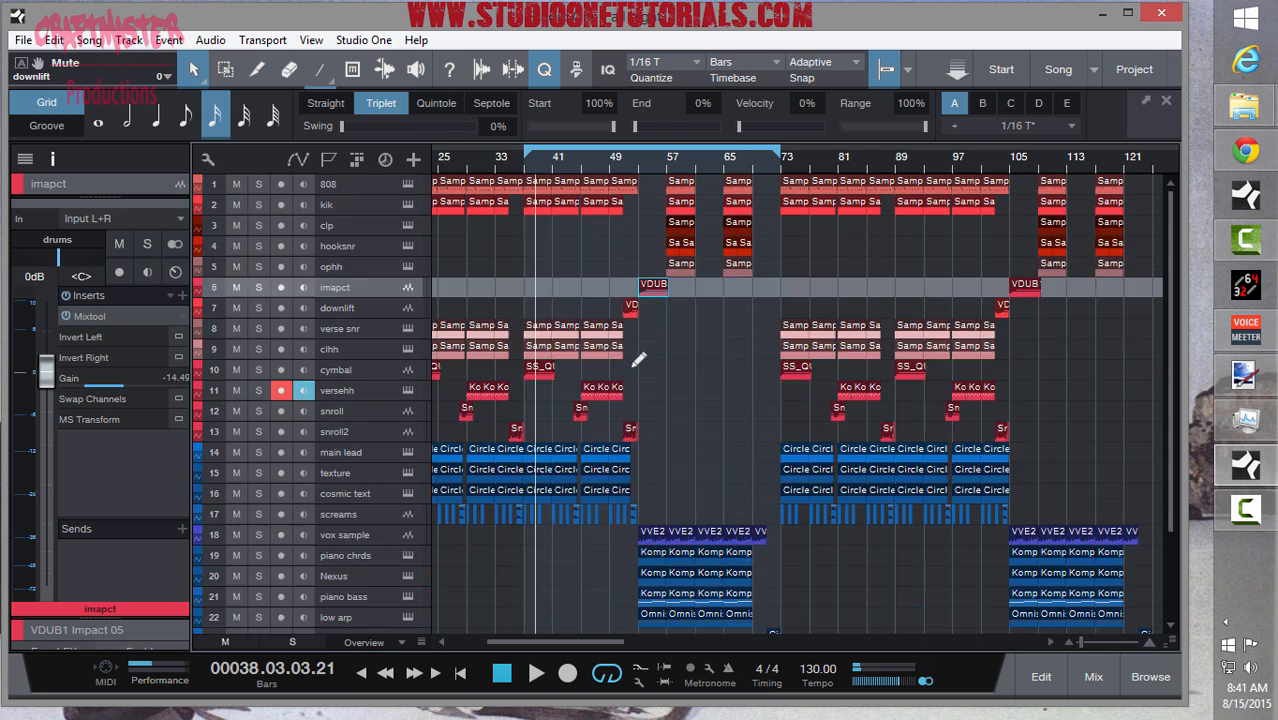
key(shift+w)
key(shift+q)
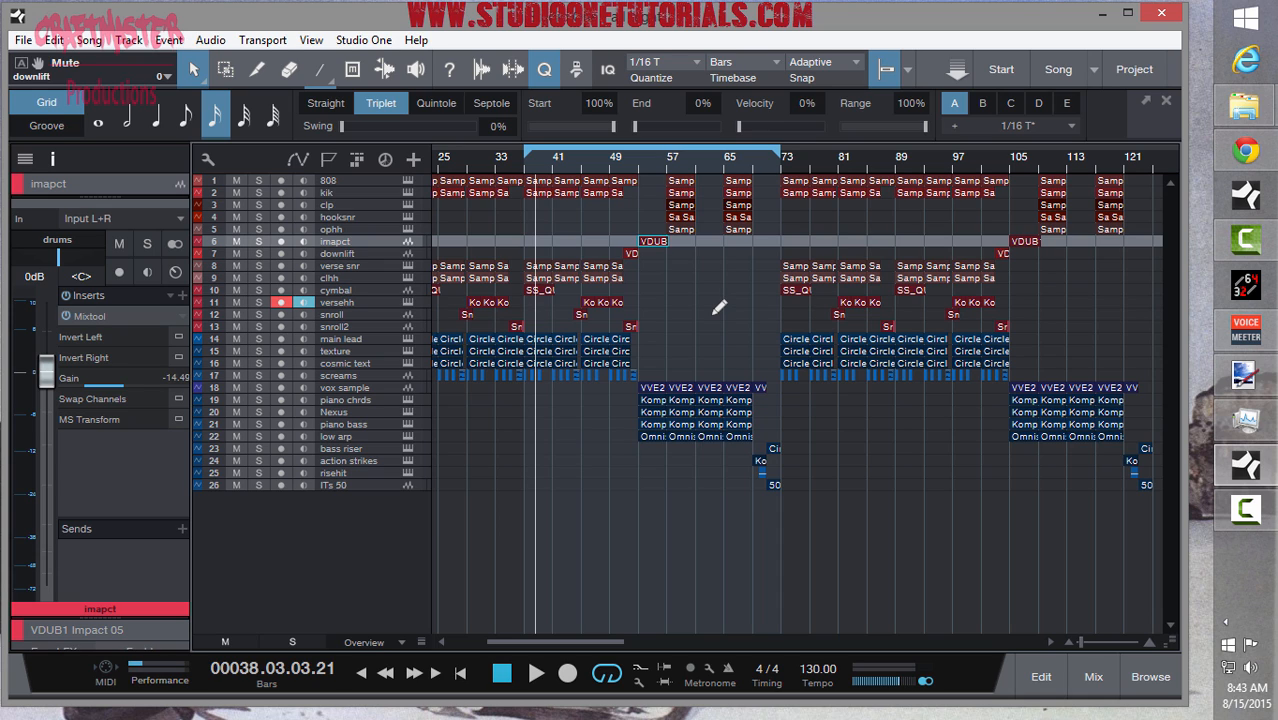
- Set the loop range to span the whole song, from bar 1 to about bar 125
scroll(428, 158, left, 1)
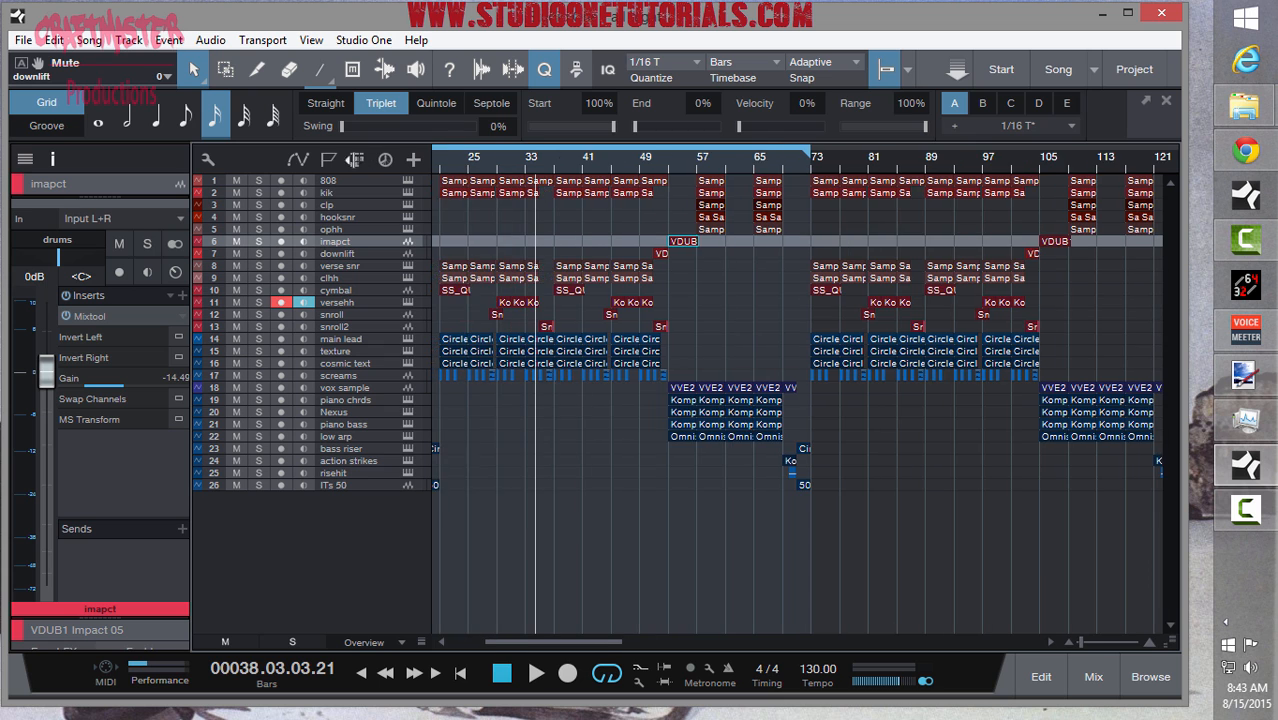
scroll(428, 158, left, 4)
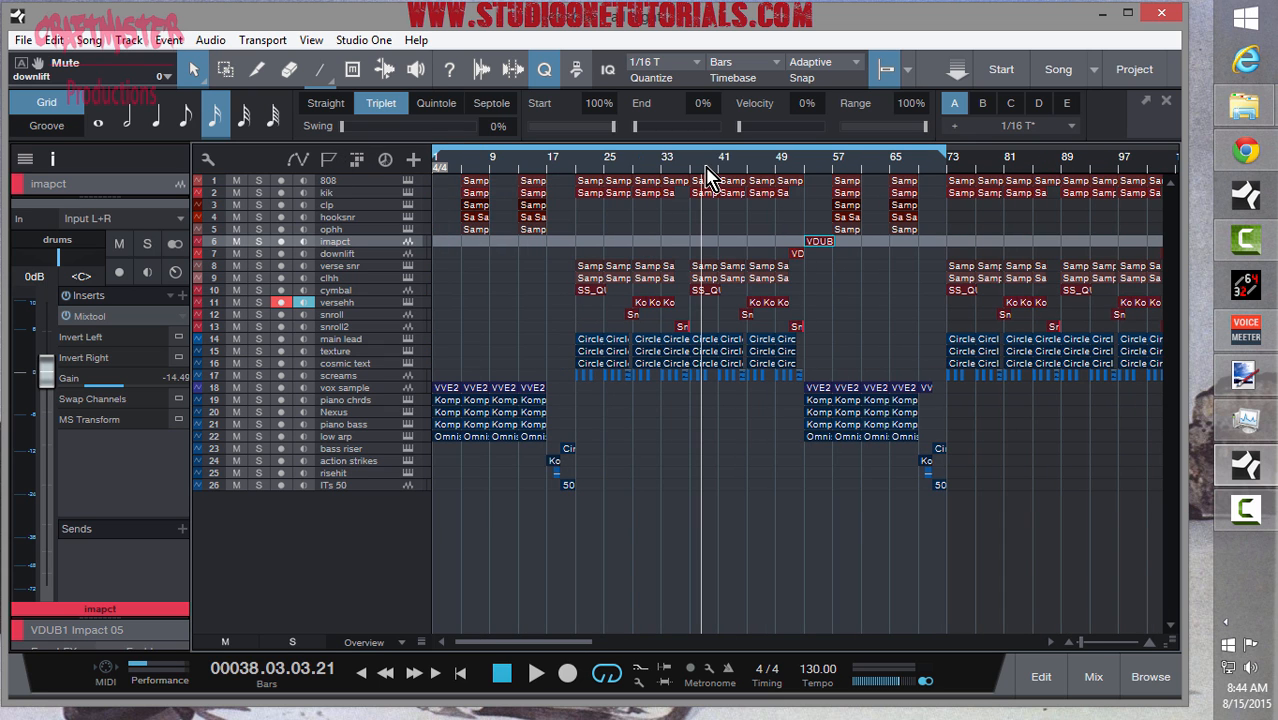
scroll(697, 156, down, 5)
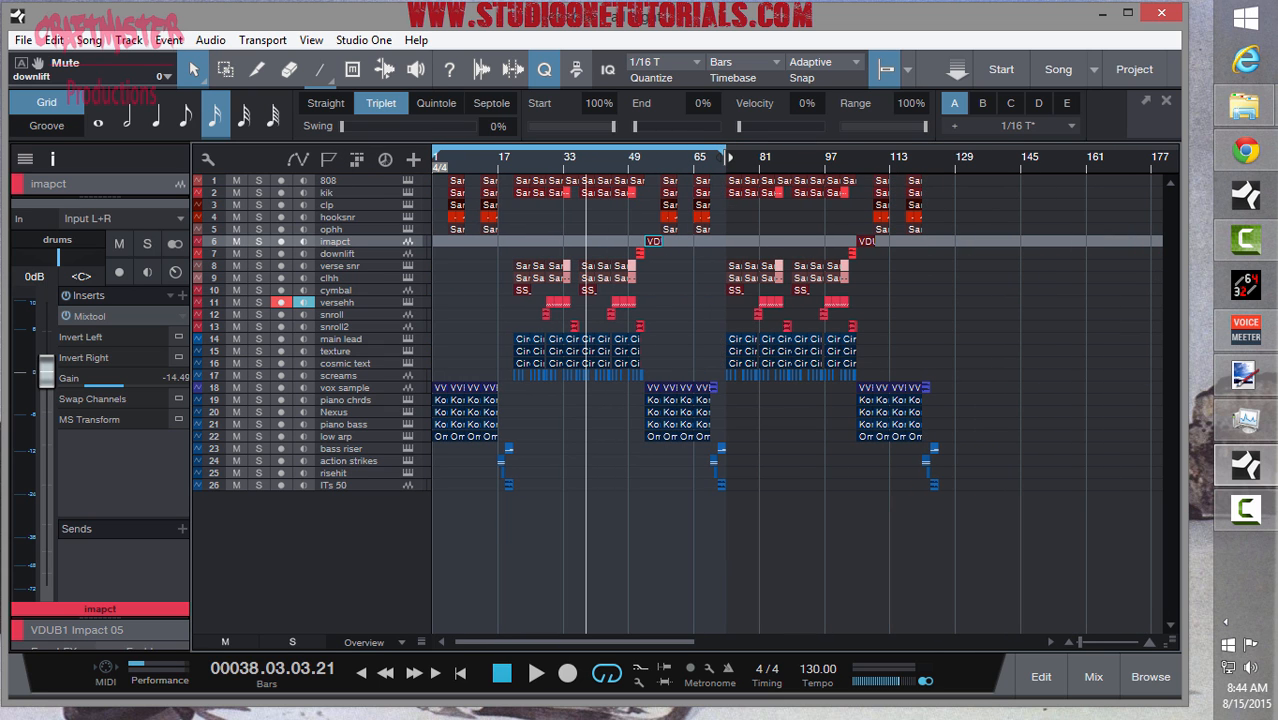
drag(724, 156, 944, 228)
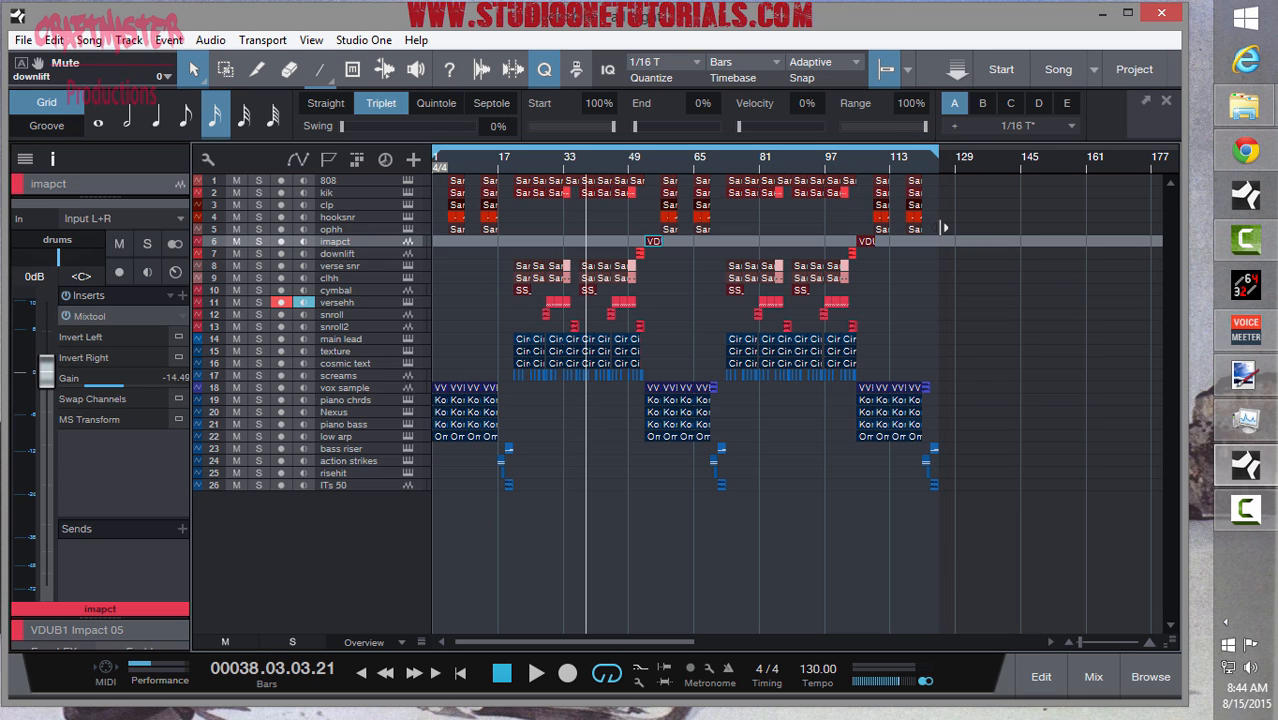